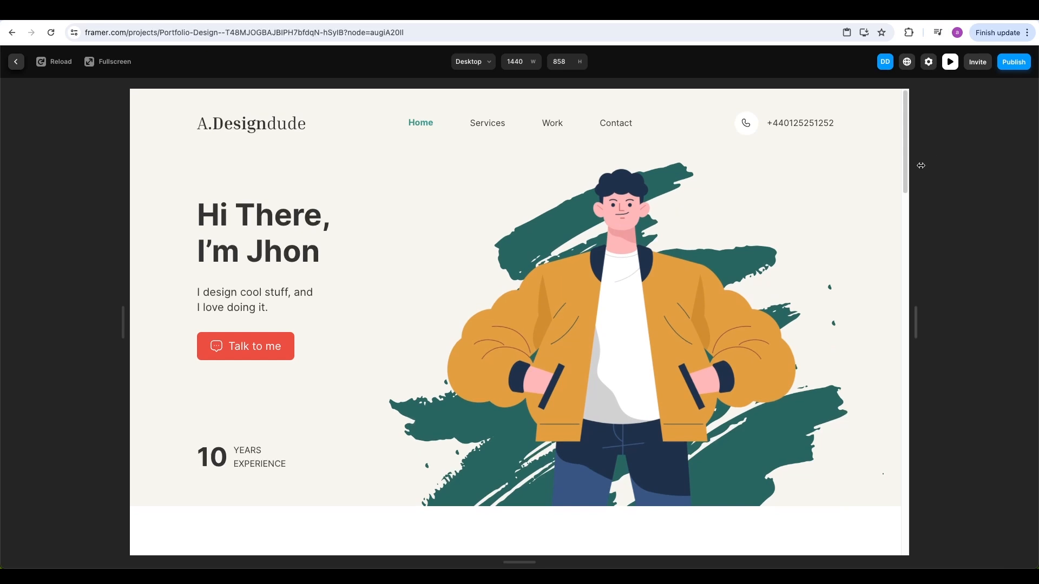
# Select the Portfolio frame and run the Figma to HTML with Framer plugin from the plugins list
pyautogui.scroll(-6, 900, 176)
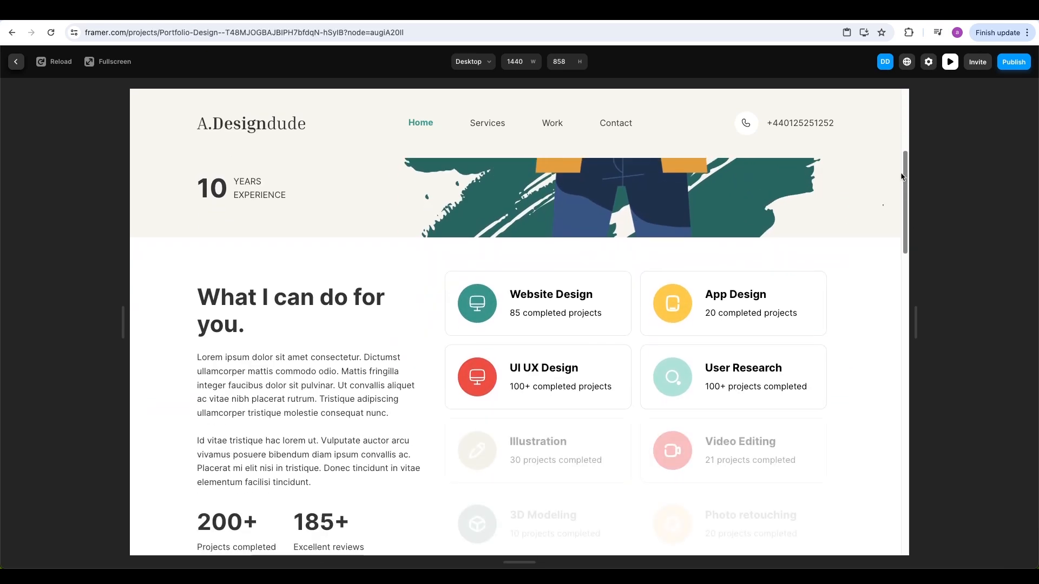
pyautogui.scroll(-10, 901, 176)
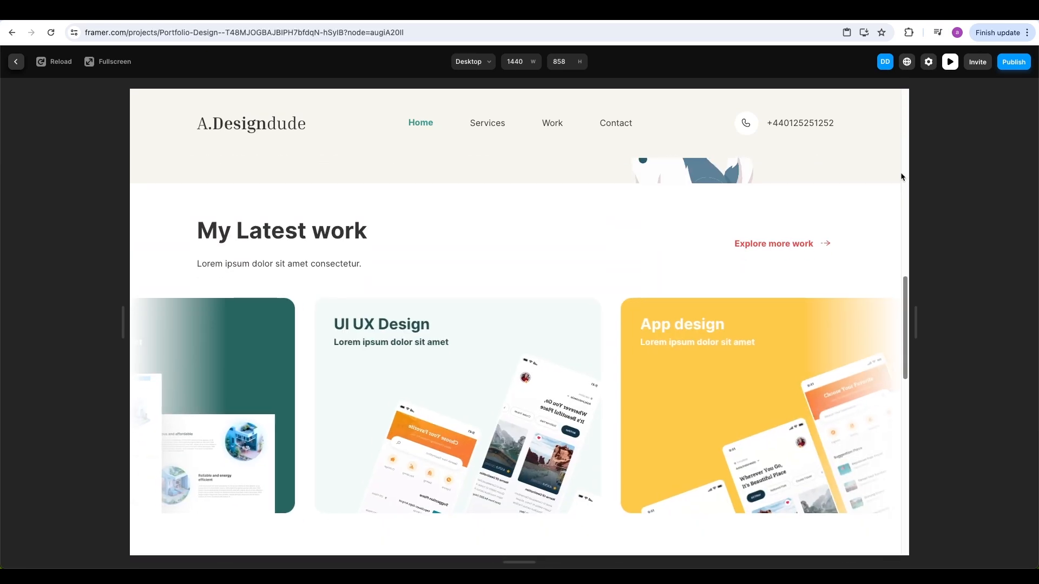
pyautogui.scroll(-8, 901, 177)
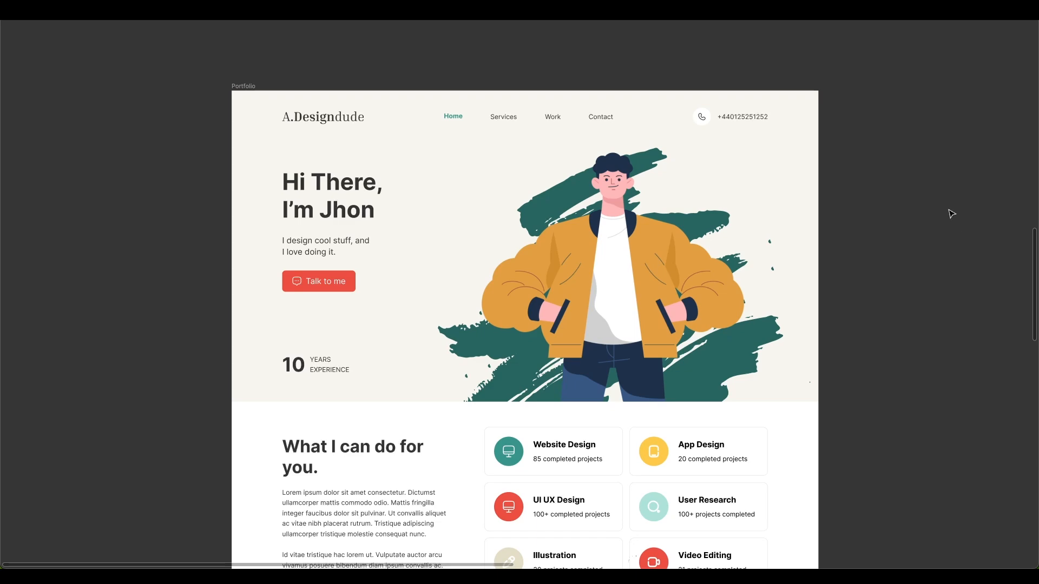
pyautogui.scroll(-10, 963, 213)
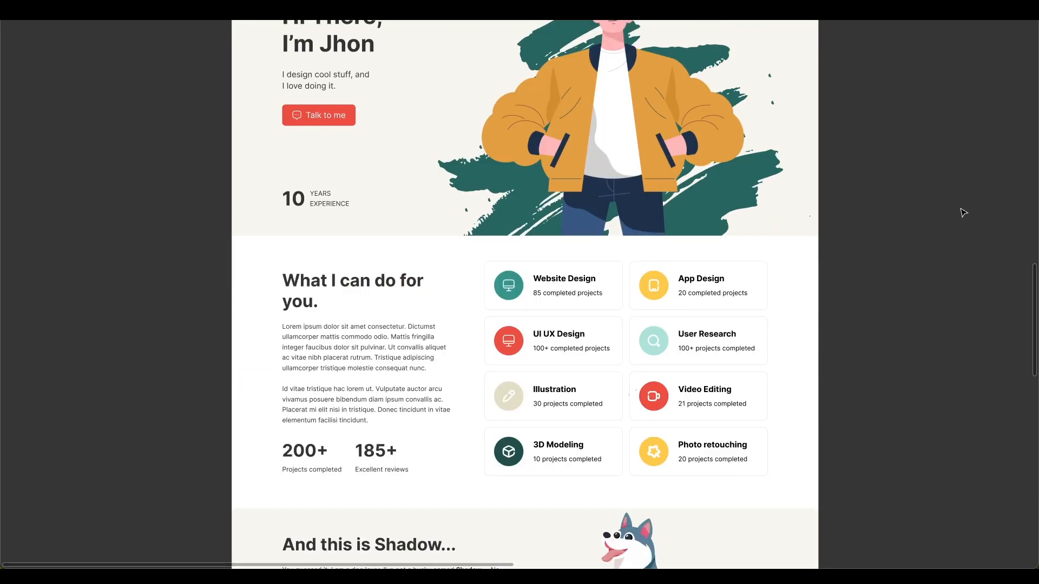
pyautogui.scroll(-7, 963, 213)
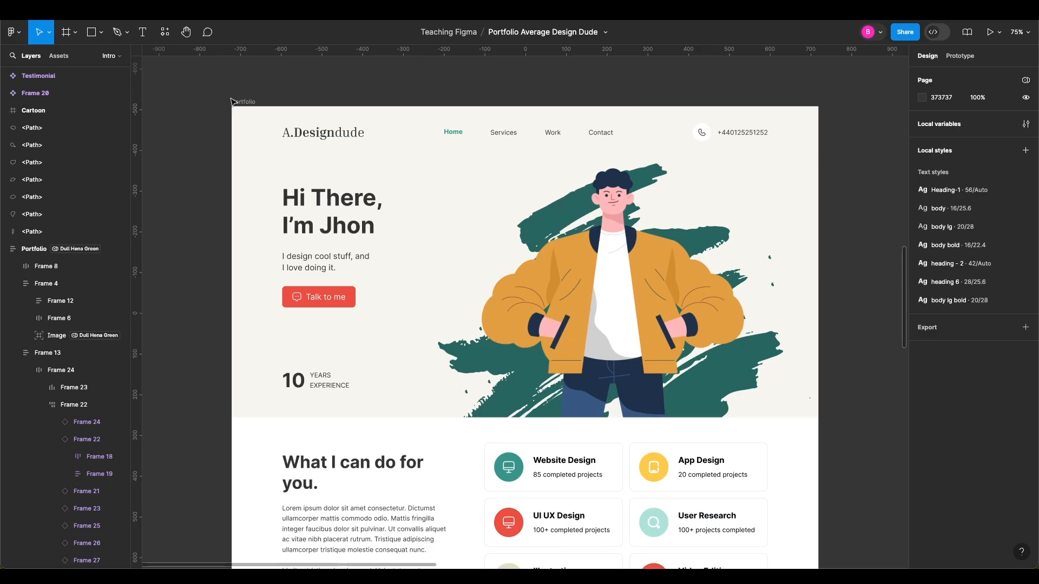
pyautogui.click(233, 101)
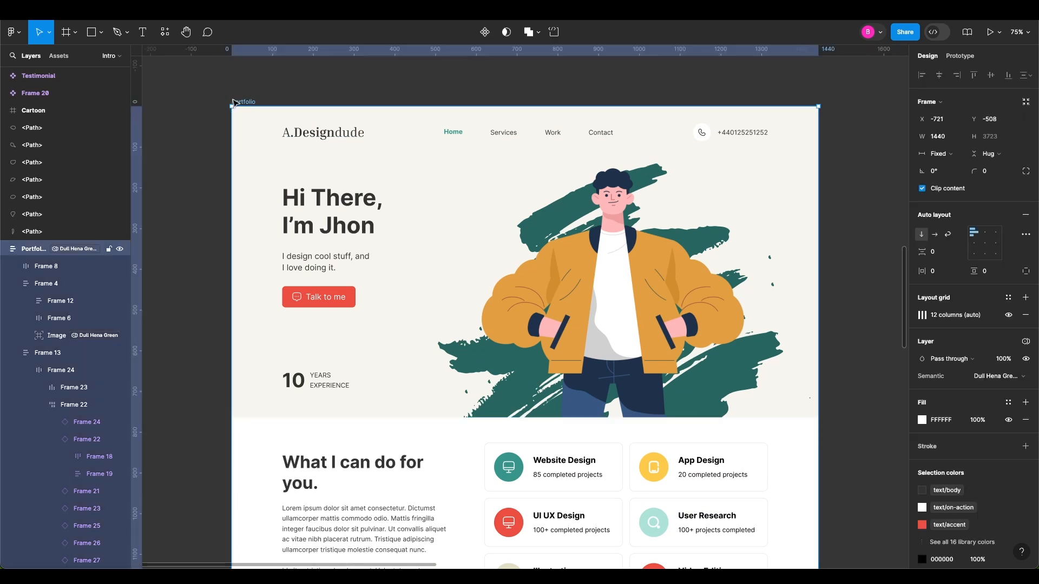
pyautogui.click(173, 41)
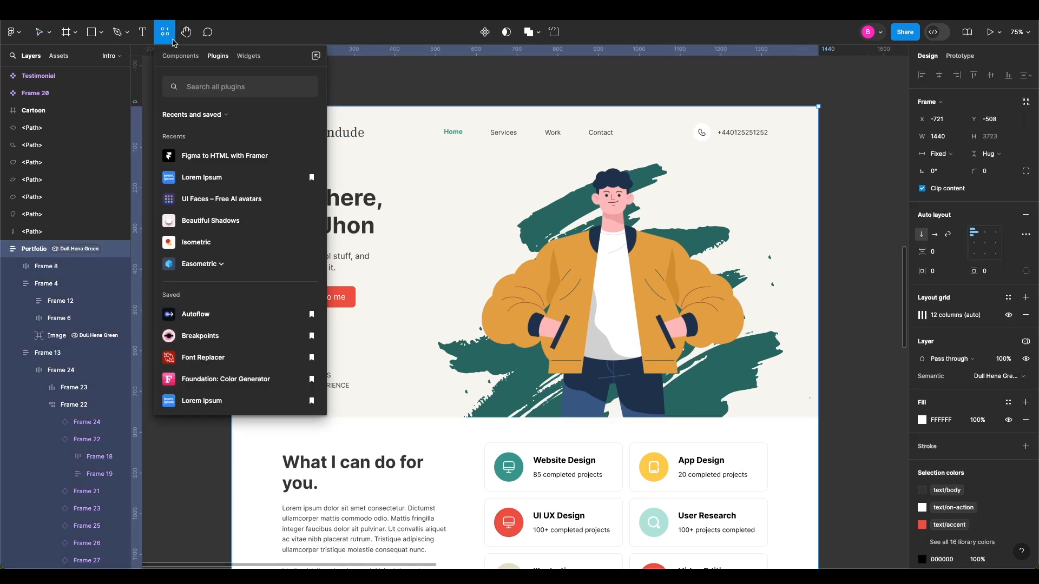
pyautogui.click(203, 157)
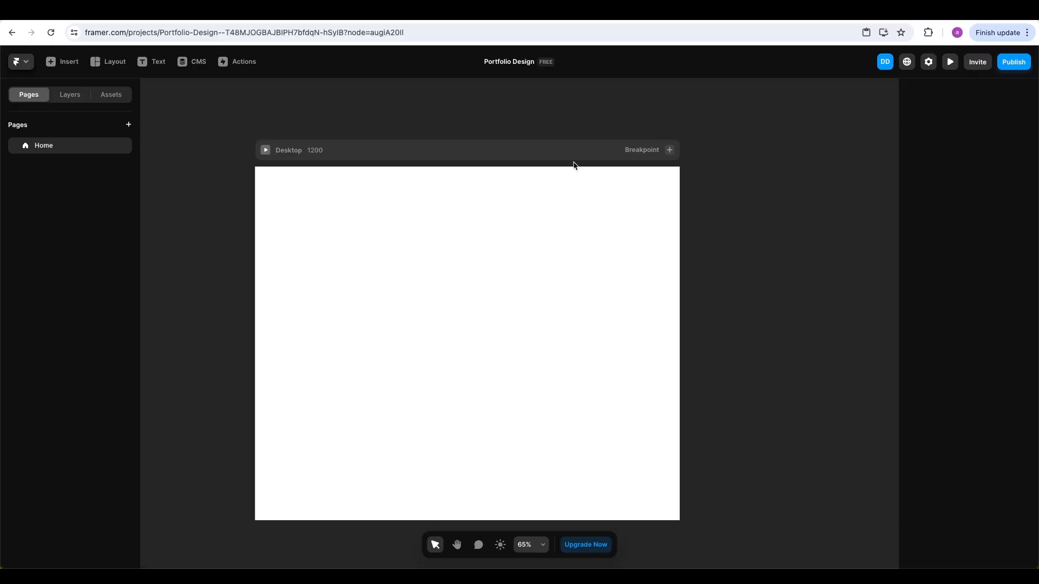
# Paste the copied Portfolio design into the empty Desktop frame
pyautogui.click(417, 161)
pyautogui.rightClick(378, 158)
pyautogui.moveTo(414, 253)
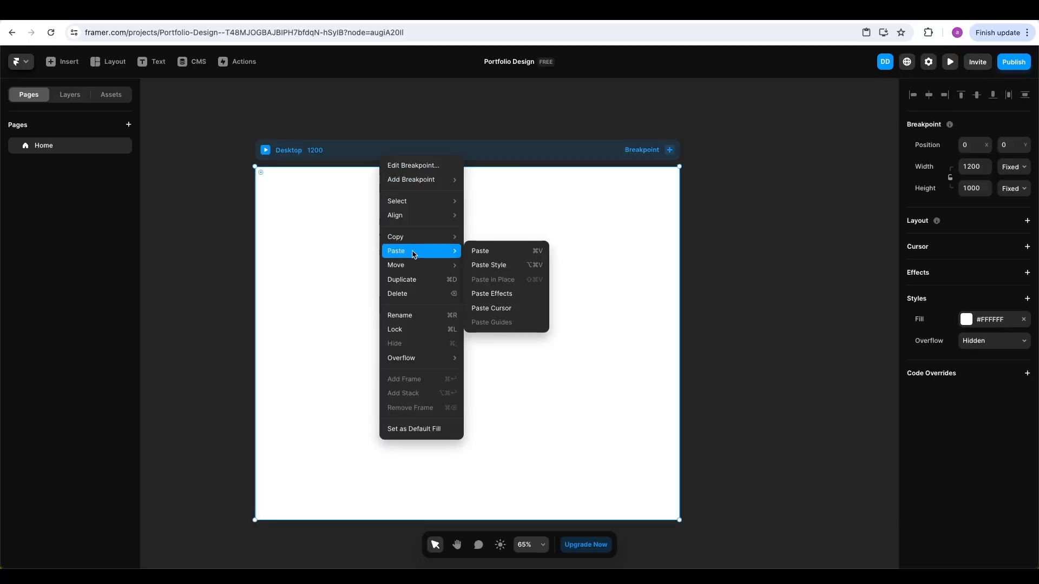
pyautogui.click(486, 252)
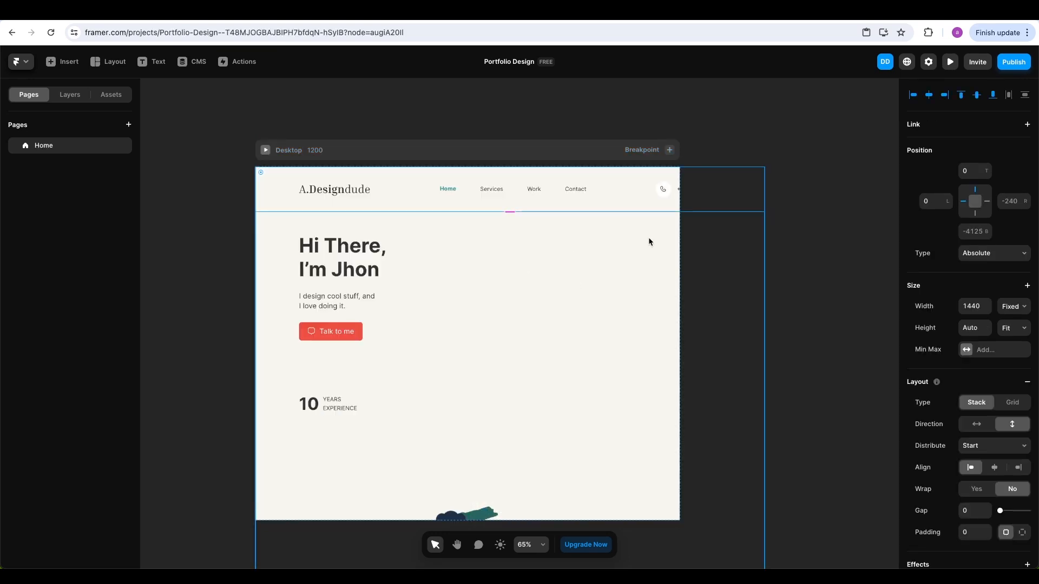
pyautogui.click(787, 277)
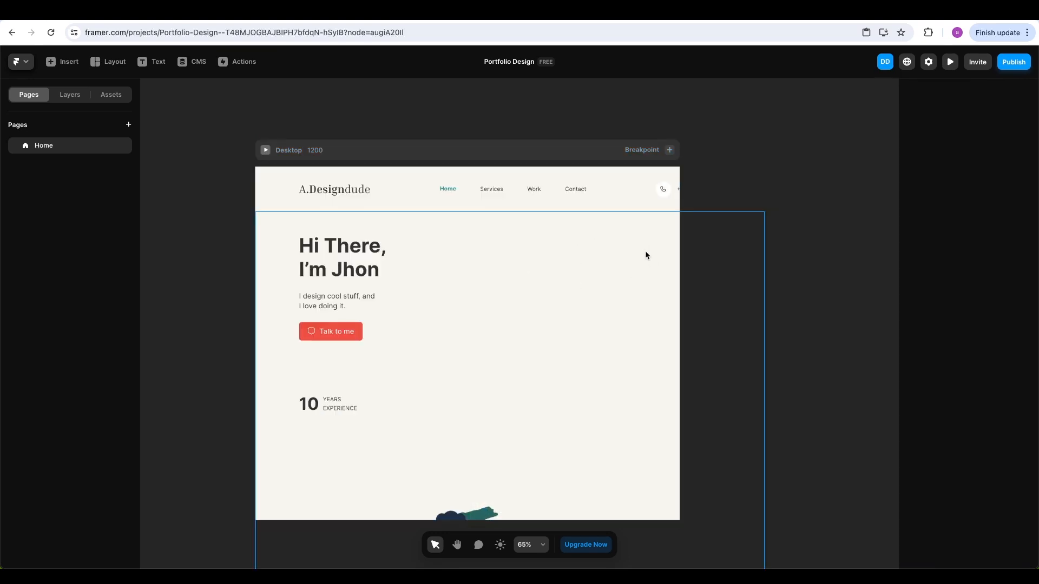
# Set the Desktop breakpoint's width to 1440
pyautogui.click(346, 157)
pyautogui.click(970, 165)
pyautogui.write('1440')
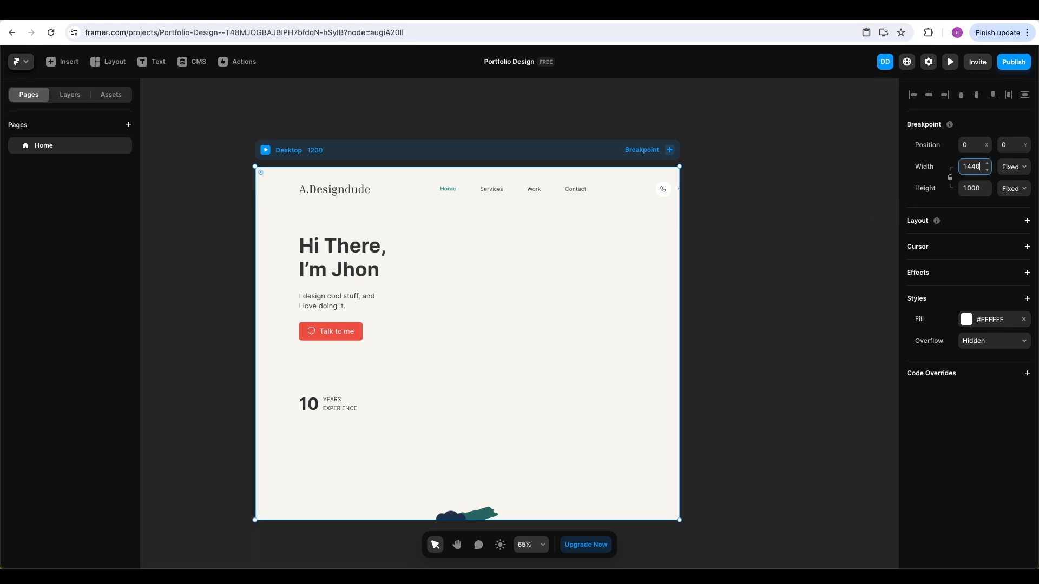
pyautogui.press('Return')
pyautogui.click(800, 234)
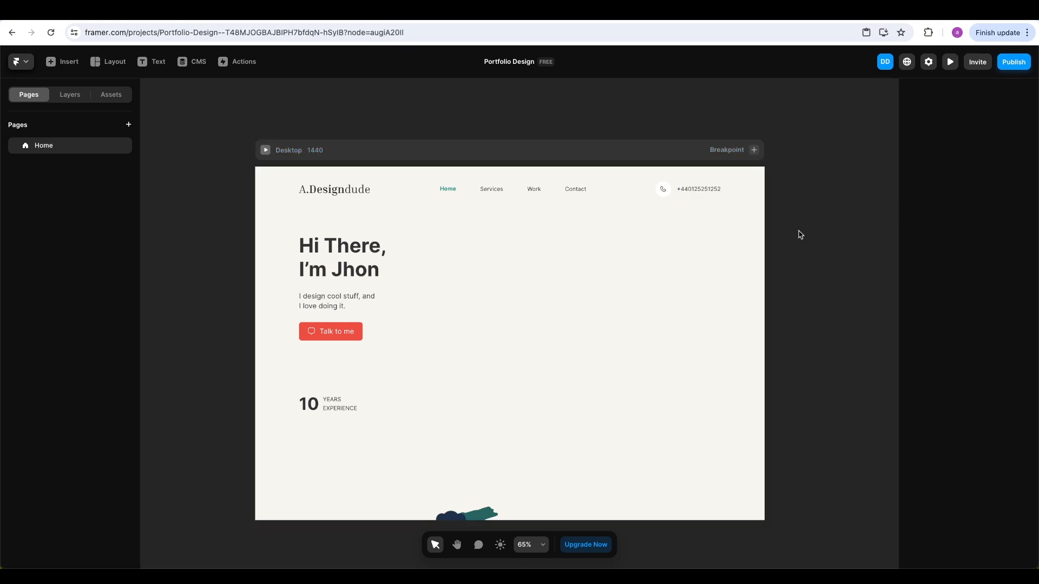
# Stretch the Desktop frame's height down to 2928
pyautogui.scroll(-2, 800, 257)
pyautogui.click(480, 167)
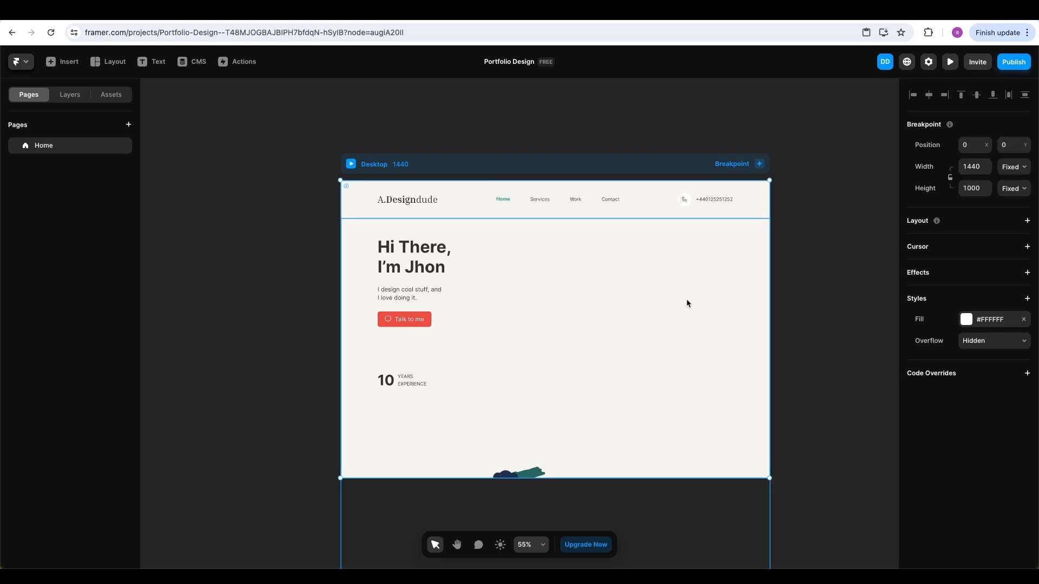
pyautogui.scroll(-1, 831, 308)
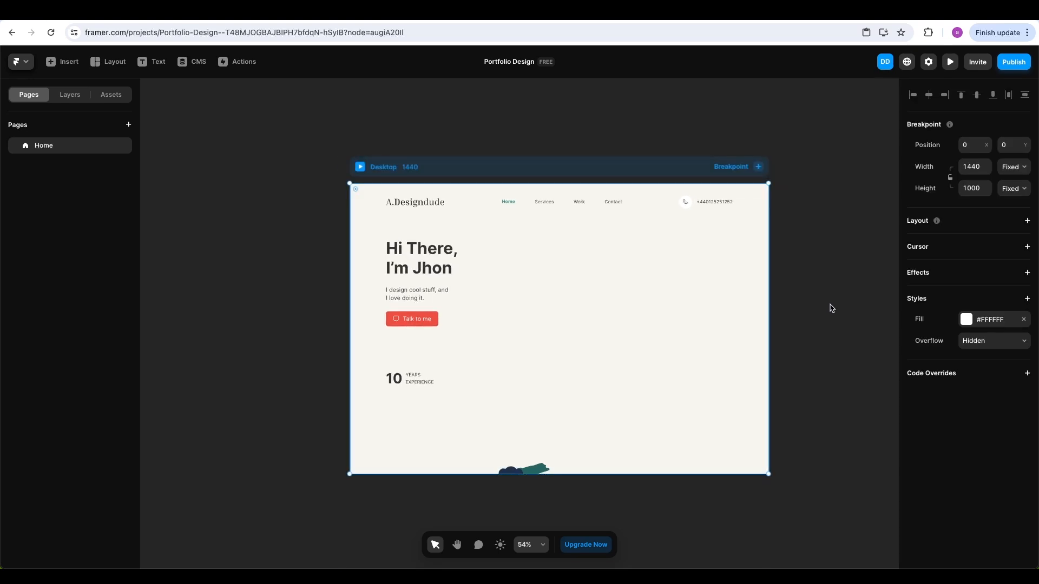
pyautogui.scroll(-2, 831, 308)
pyautogui.moveTo(830, 306); pyautogui.dragTo(728, 218)
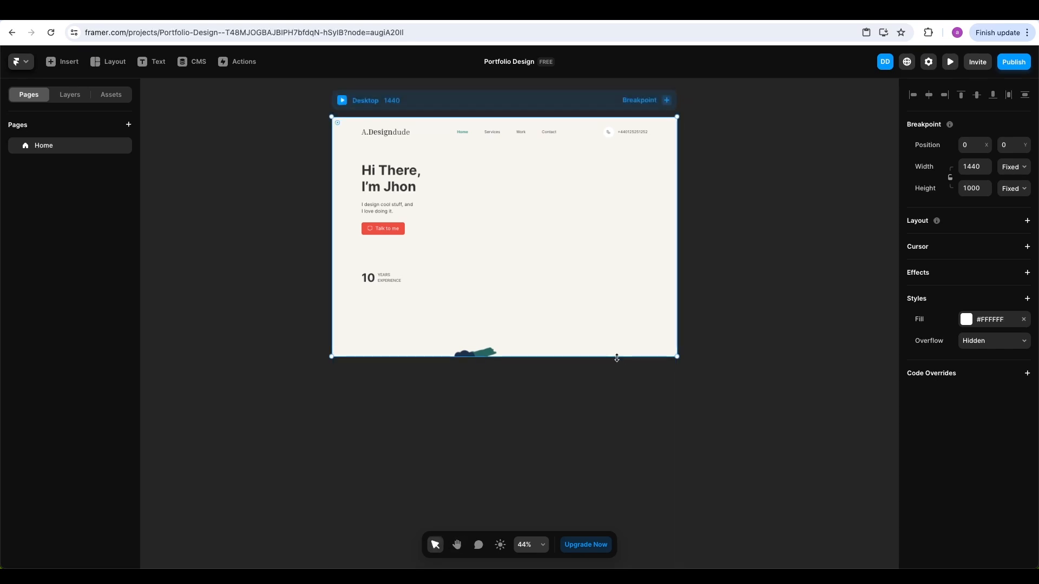
pyautogui.moveTo(608, 361); pyautogui.dragTo(604, 432)
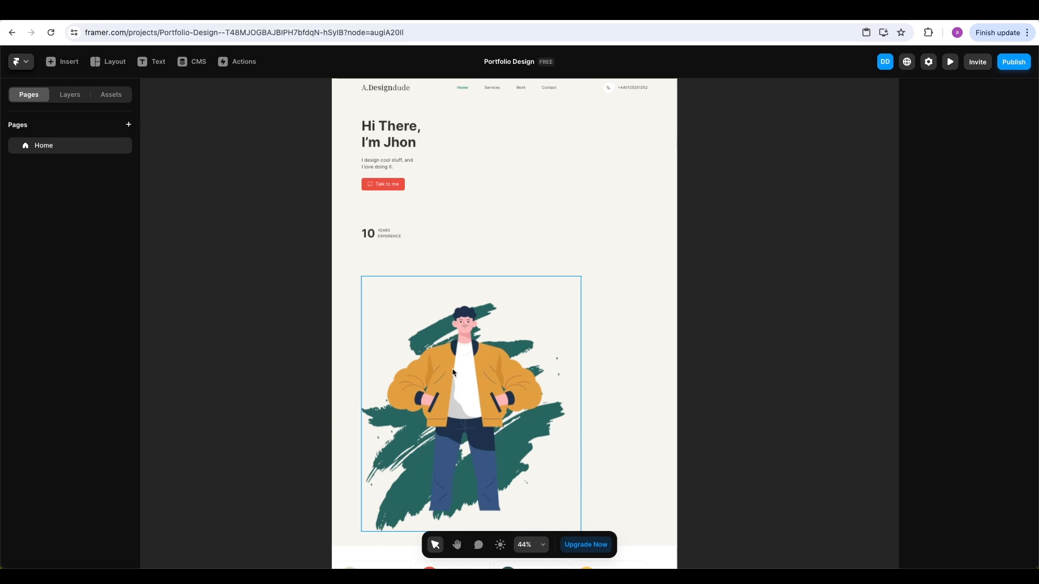
pyautogui.click(465, 367)
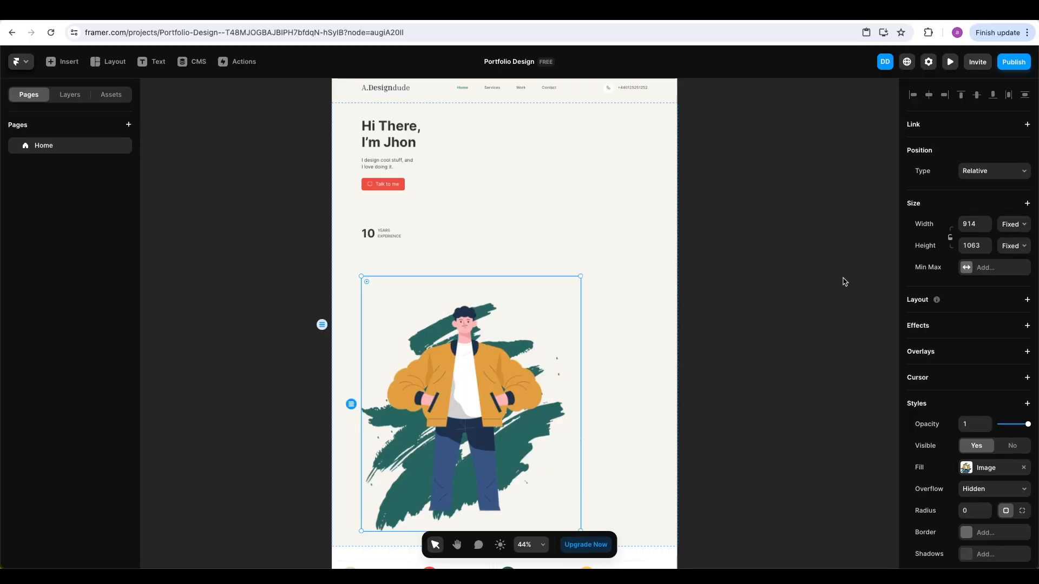
pyautogui.scroll(-8, 826, 293)
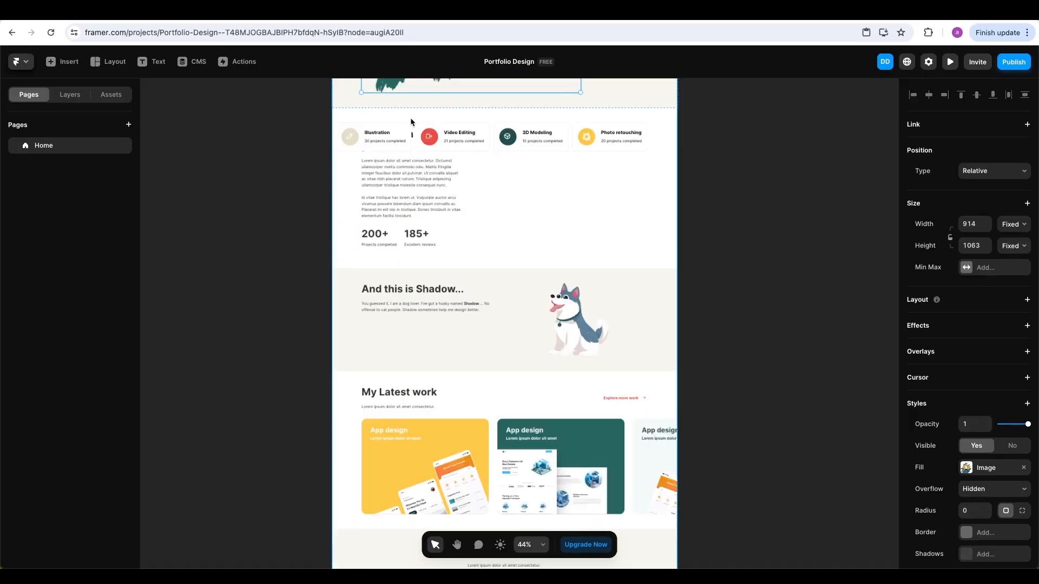
pyautogui.scroll(3, 413, 120)
pyautogui.scroll(2, 411, 122)
pyautogui.scroll(2, 595, 162)
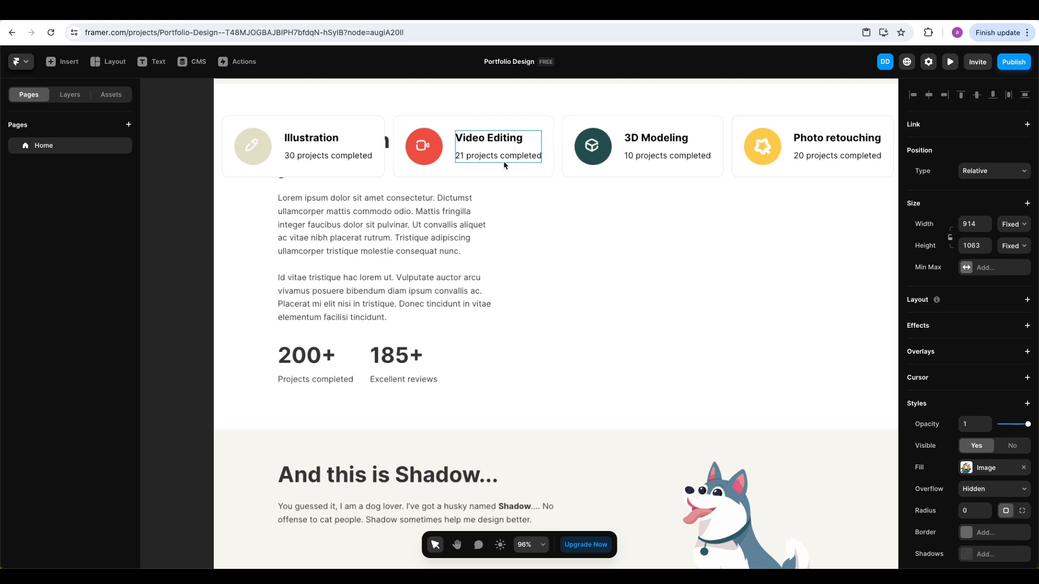
pyautogui.scroll(2, 503, 163)
pyautogui.hscroll(-3, 498, 160)
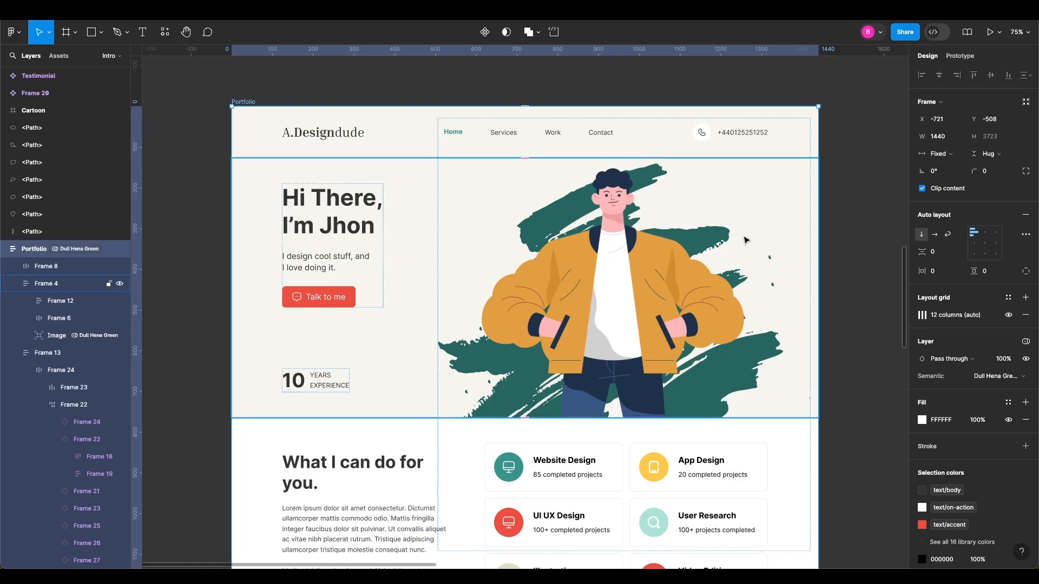
pyautogui.scroll(-5, 866, 374)
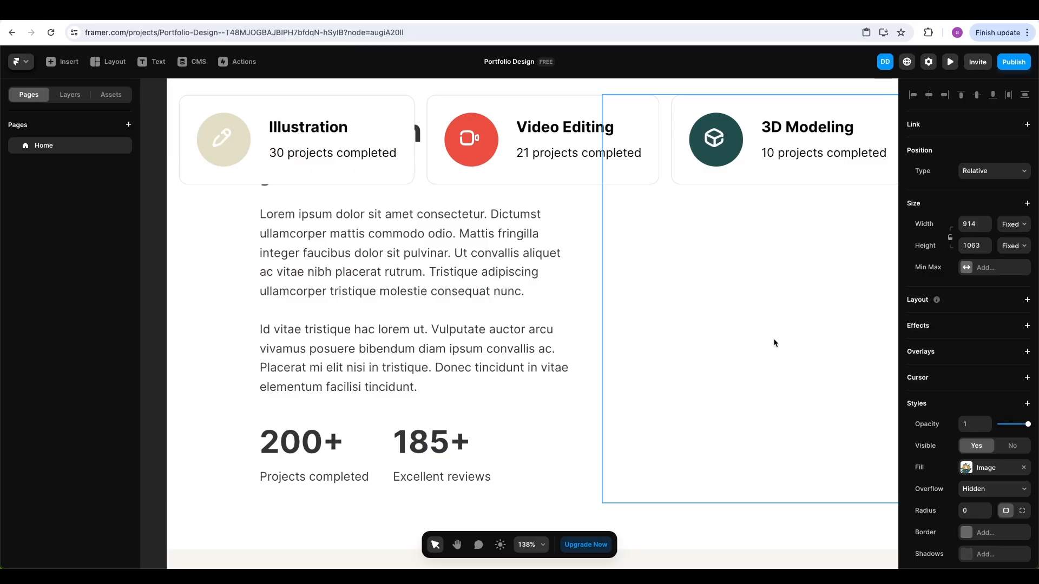
pyautogui.hscroll(1, 775, 343)
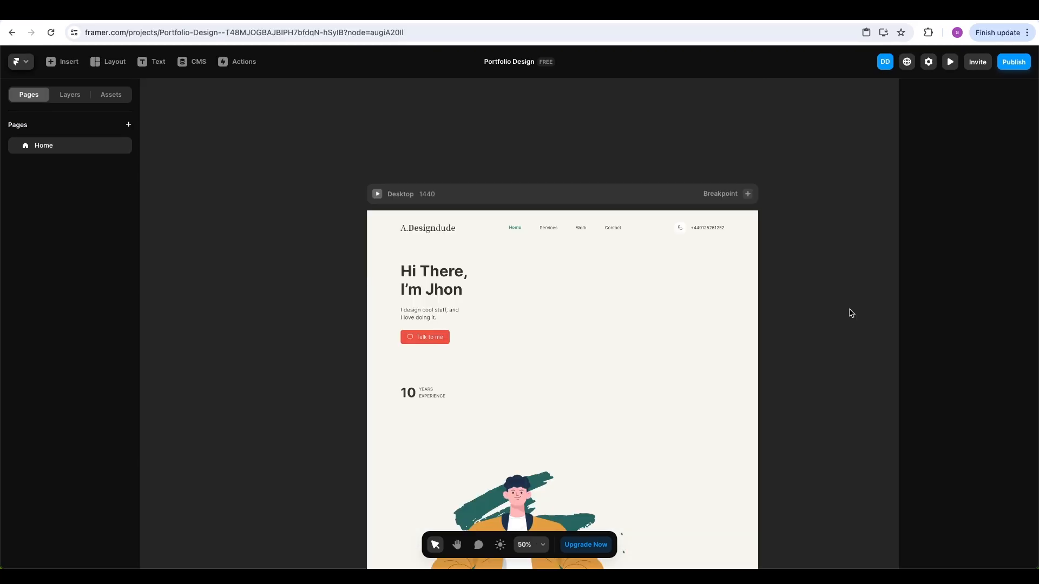
pyautogui.hscroll(1, 846, 314)
pyautogui.scroll(3, 839, 313)
pyautogui.hscroll(-1, 788, 313)
pyautogui.scroll(-5, 788, 314)
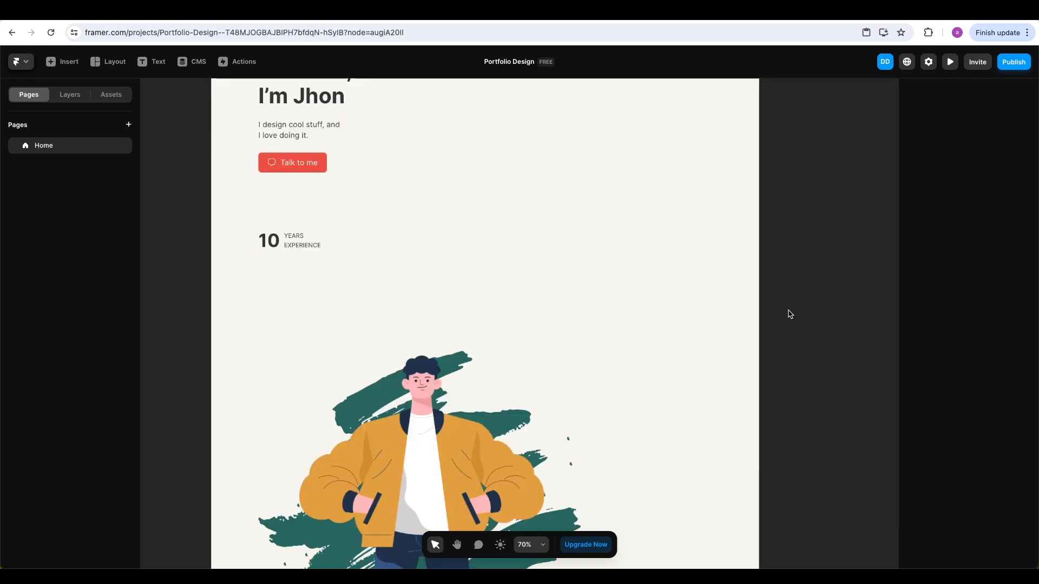
pyautogui.scroll(2, 789, 314)
pyautogui.scroll(3, 790, 314)
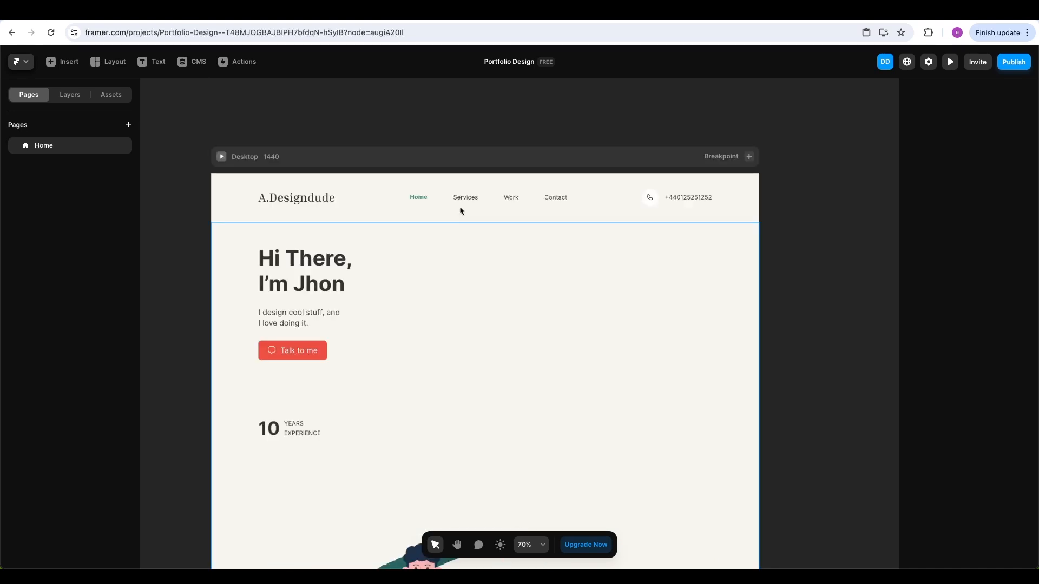
pyautogui.click(341, 159)
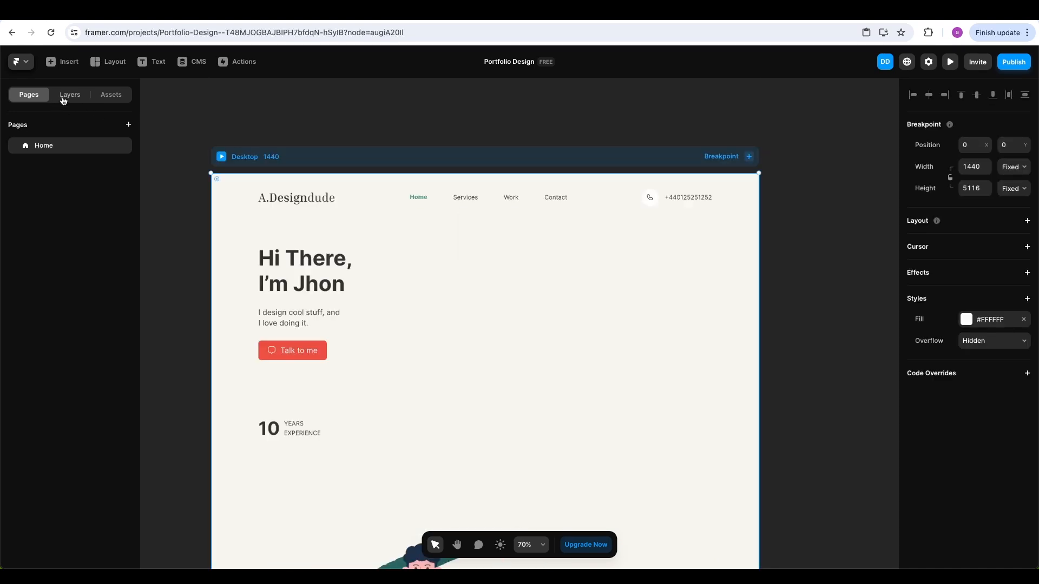
pyautogui.click(63, 97)
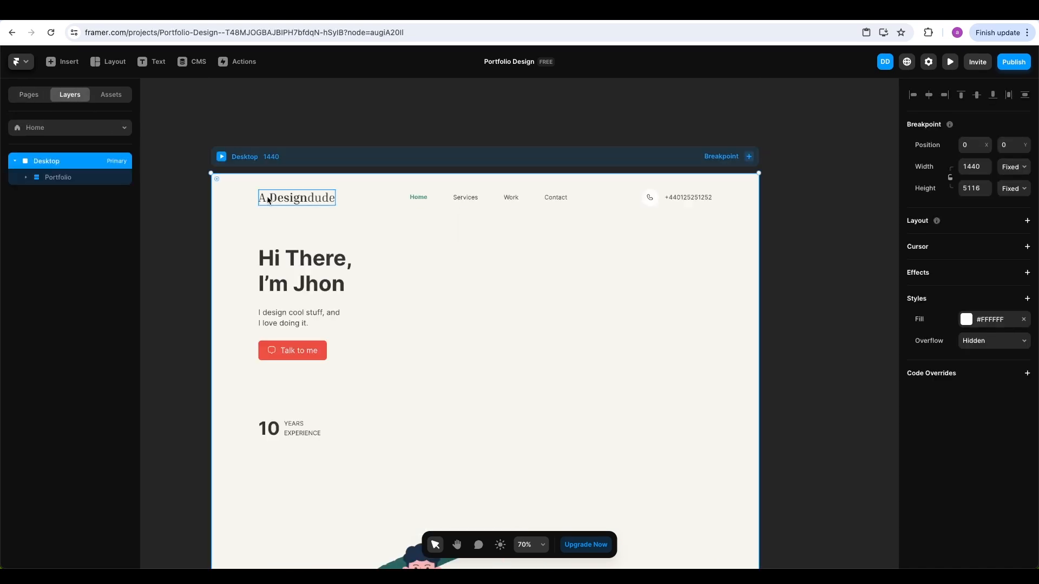
pyautogui.click(27, 178)
pyautogui.click(80, 184)
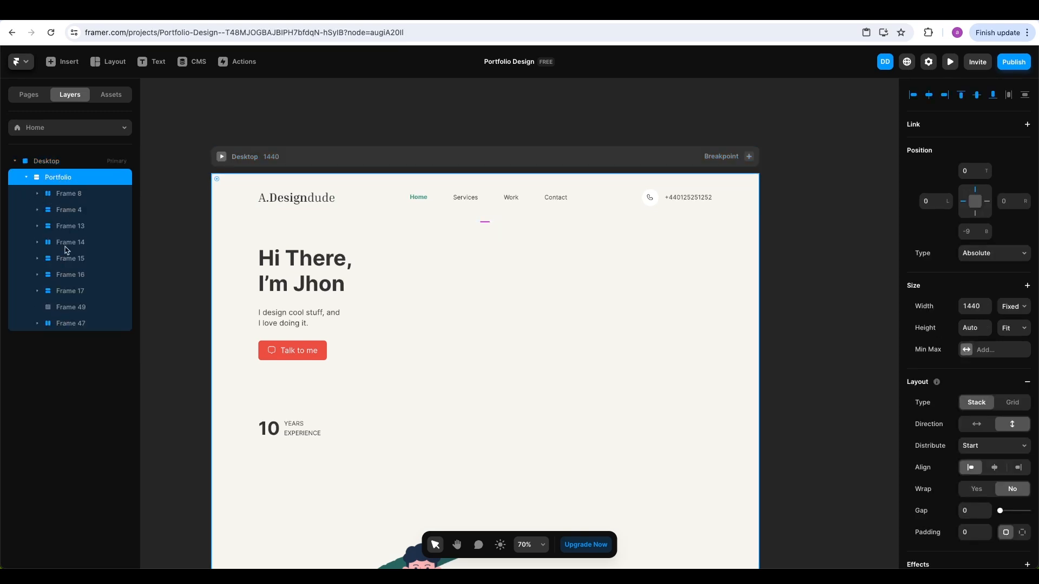
pyautogui.rightClick(58, 183)
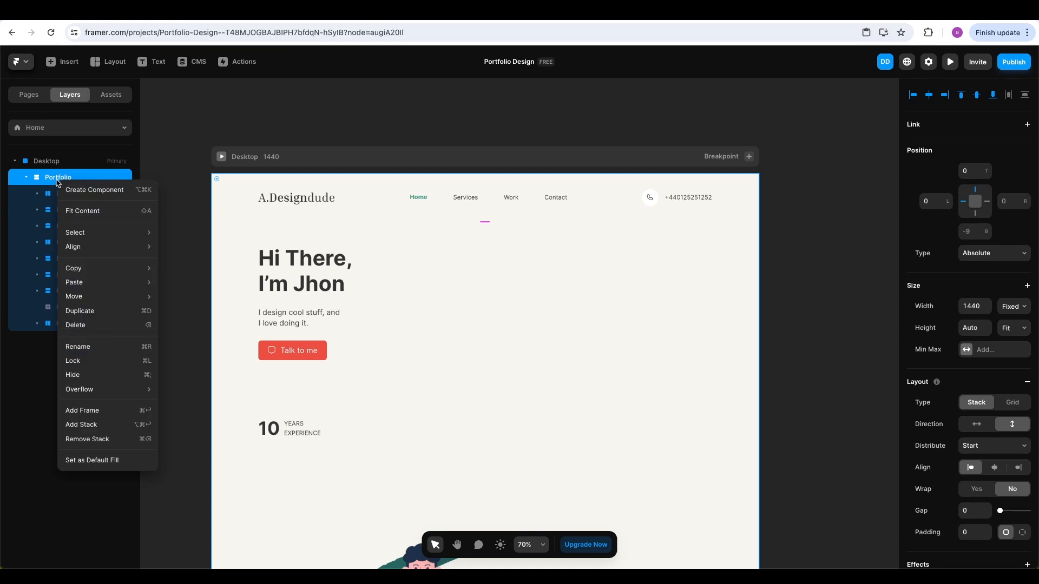
pyautogui.click(131, 442)
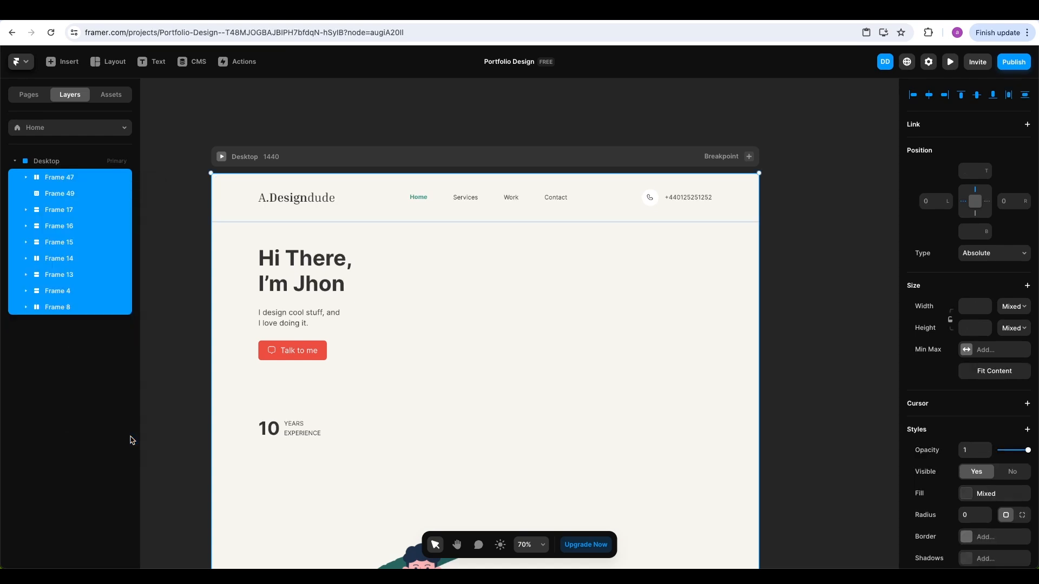
pyautogui.click(172, 303)
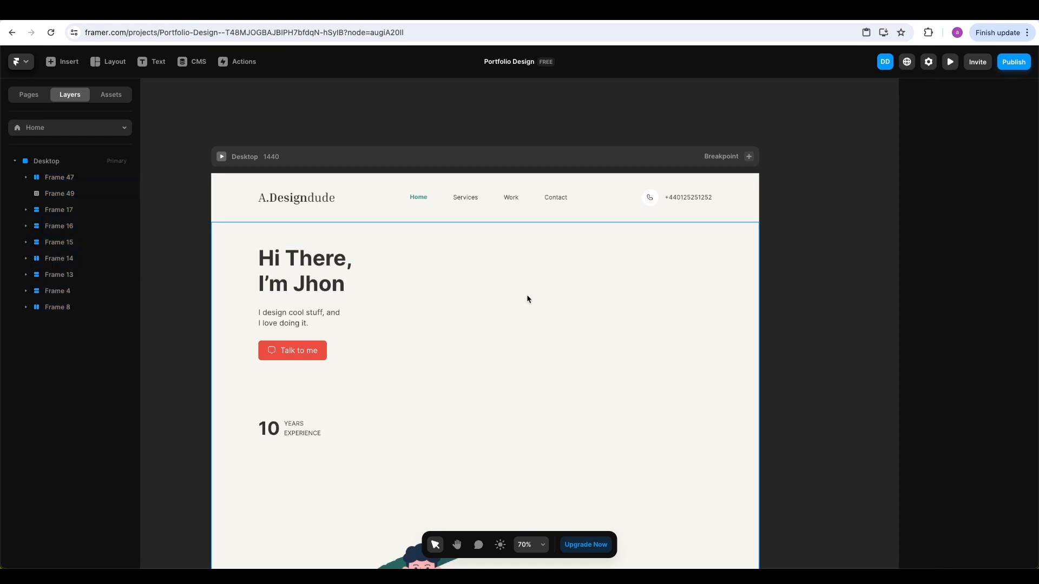
pyautogui.scroll(-10, 566, 319)
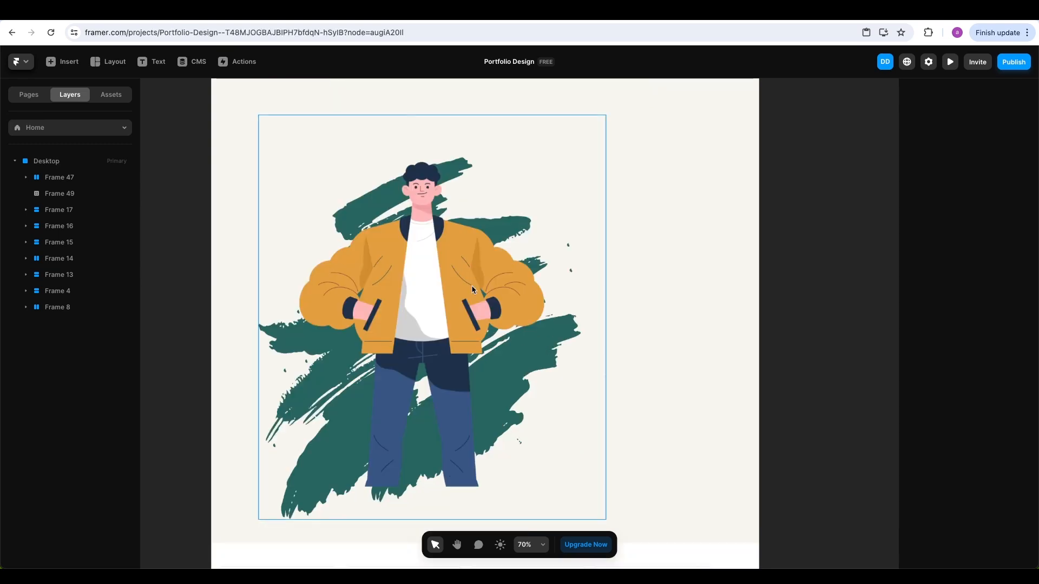
# Set the illustration image to Absolute and drag it beside the 'Hi There, I'm Jhon' heading
pyautogui.click(442, 281)
pyautogui.scroll(-2, 442, 281)
pyautogui.scroll(1, 443, 280)
pyautogui.scroll(3, 443, 278)
pyautogui.scroll(-2, 442, 282)
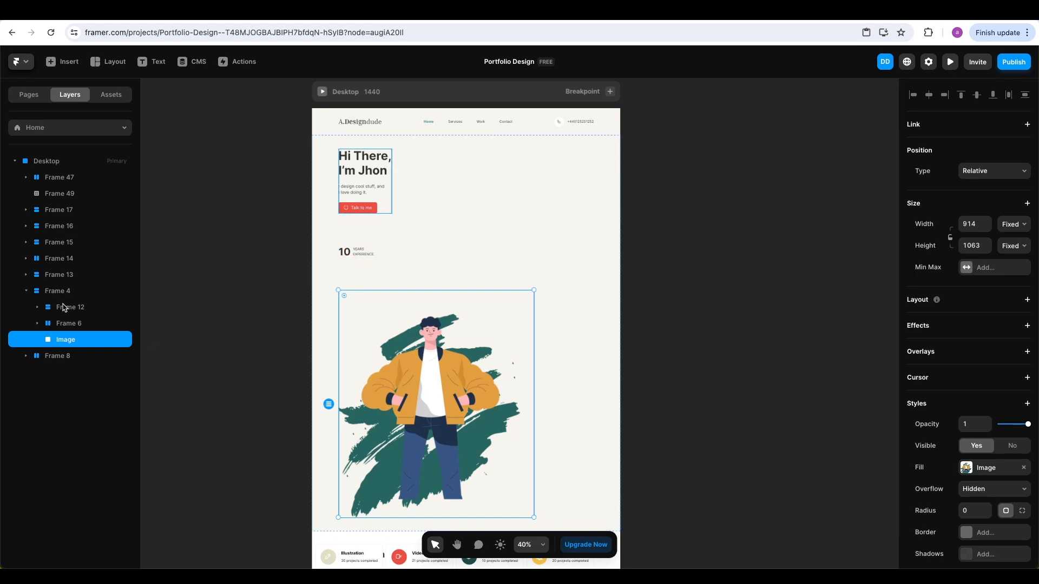
pyautogui.scroll(-2, 595, 255)
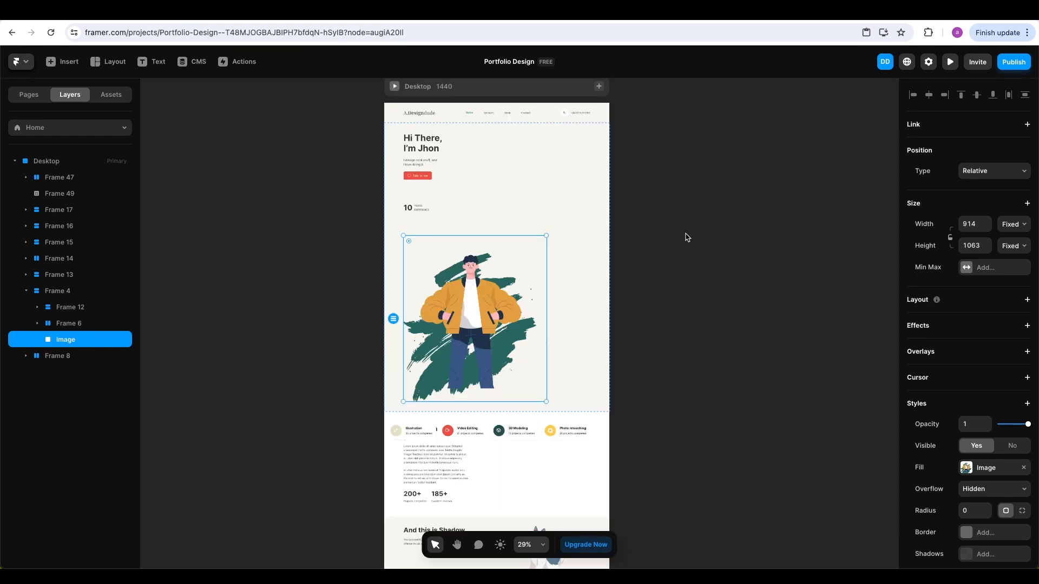
pyautogui.click(708, 230)
pyautogui.click(494, 307)
pyautogui.click(999, 173)
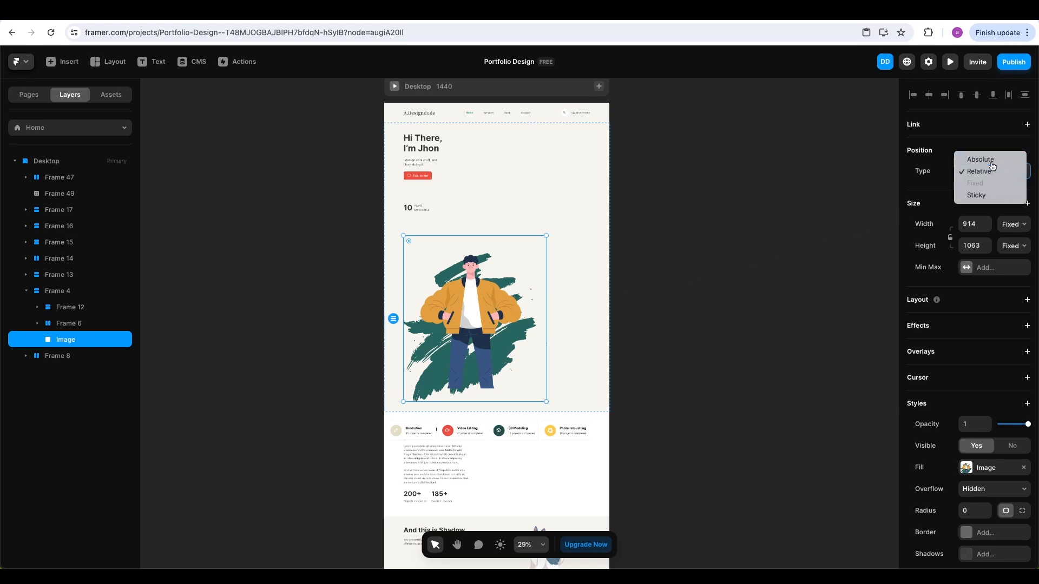
pyautogui.click(992, 160)
pyautogui.moveTo(490, 171); pyautogui.dragTo(543, 242)
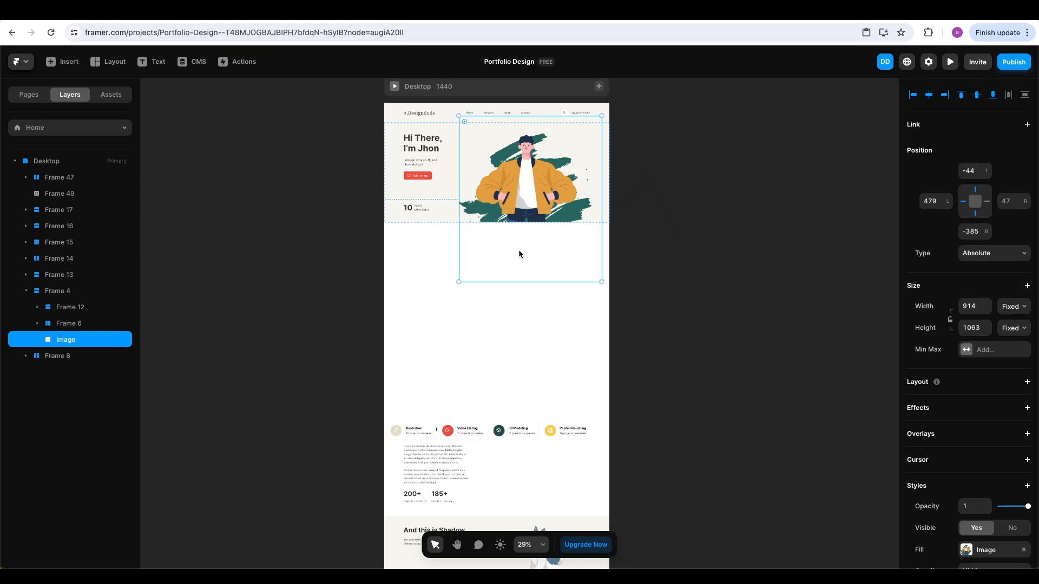
pyautogui.click(650, 231)
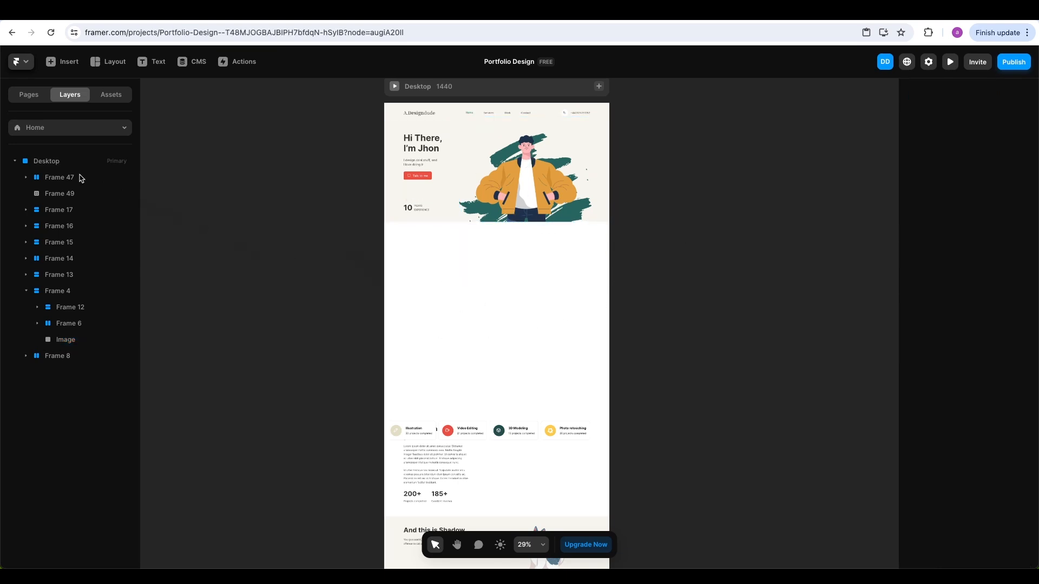
# Give the Desktop page a stack layout with a gap of 0
pyautogui.click(54, 163)
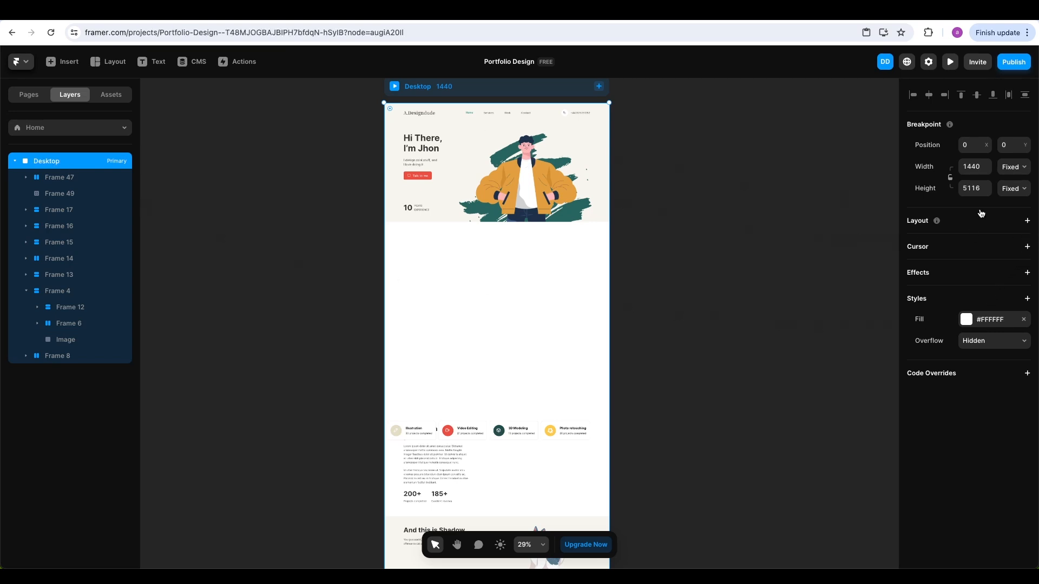
pyautogui.click(1027, 222)
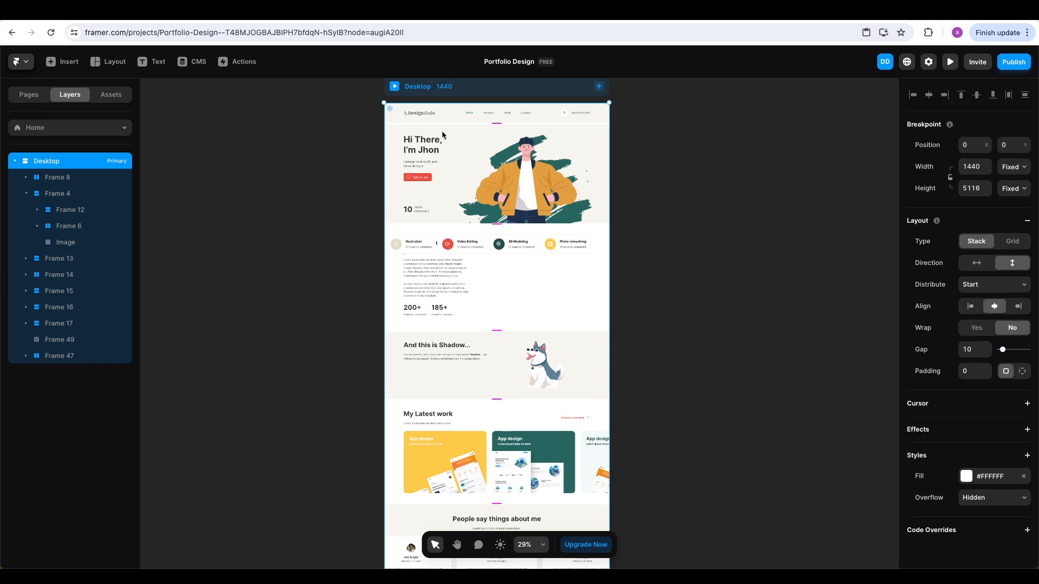
pyautogui.scroll(5, 442, 122)
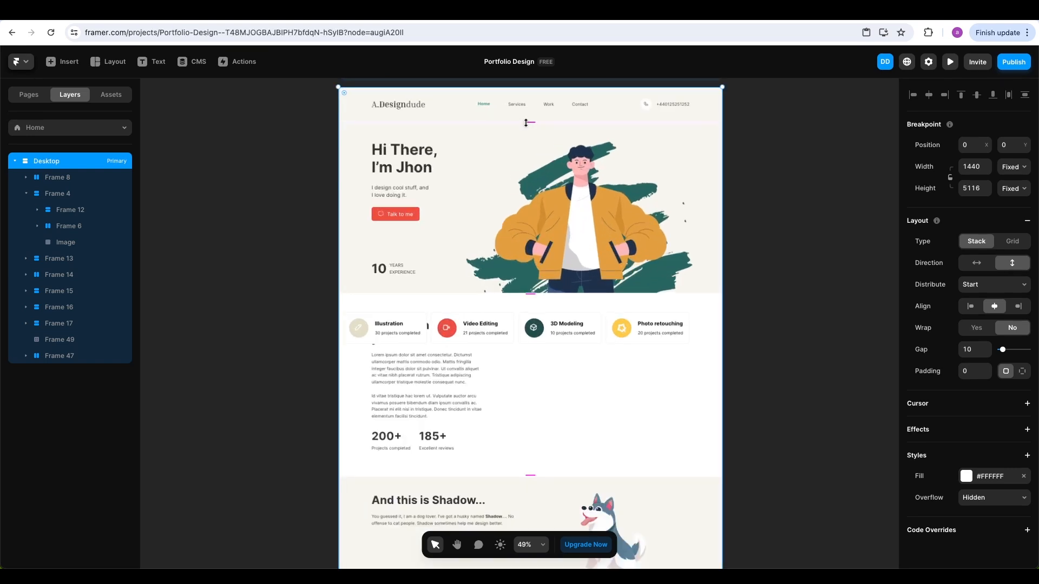
pyautogui.click(970, 350)
pyautogui.write('0')
pyautogui.press('Return')
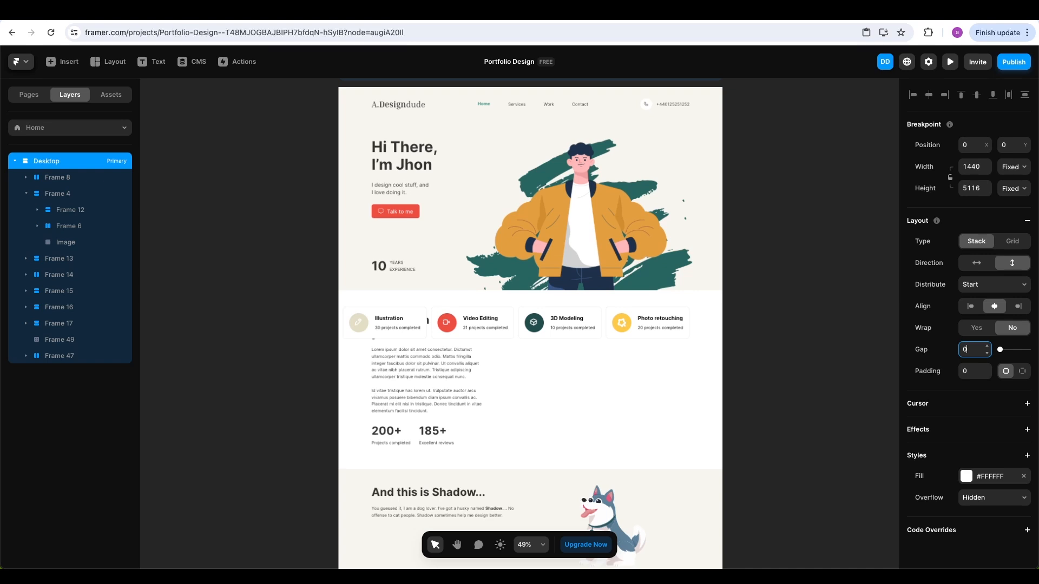
pyautogui.click(815, 221)
# Rename the top nav bar layer, Frame 8, to Navigation
pyautogui.scroll(-2, 816, 220)
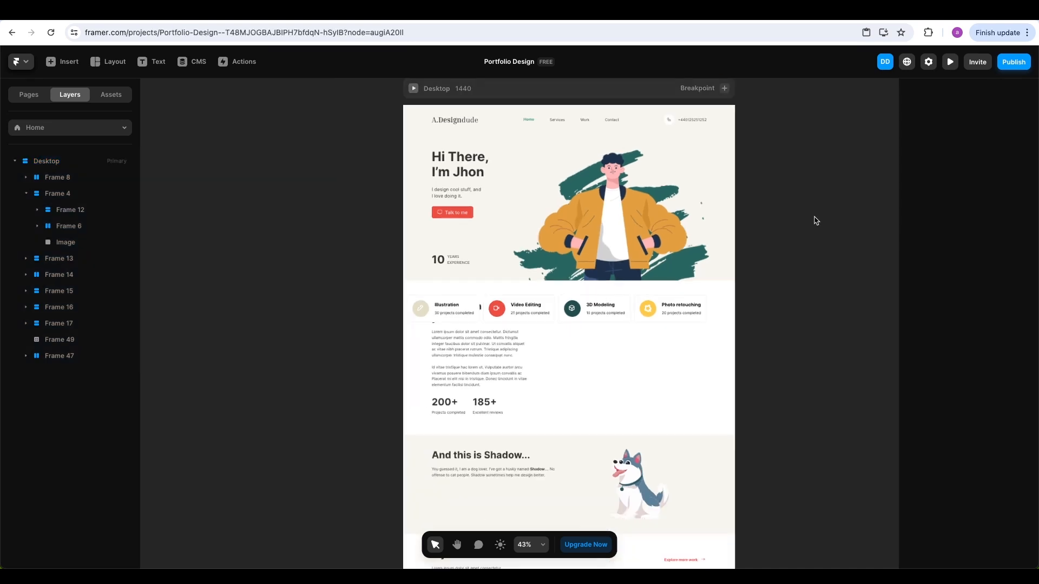
pyautogui.scroll(1, 794, 170)
pyautogui.press('space')
pyautogui.moveTo(793, 169); pyautogui.dragTo(769, 210)
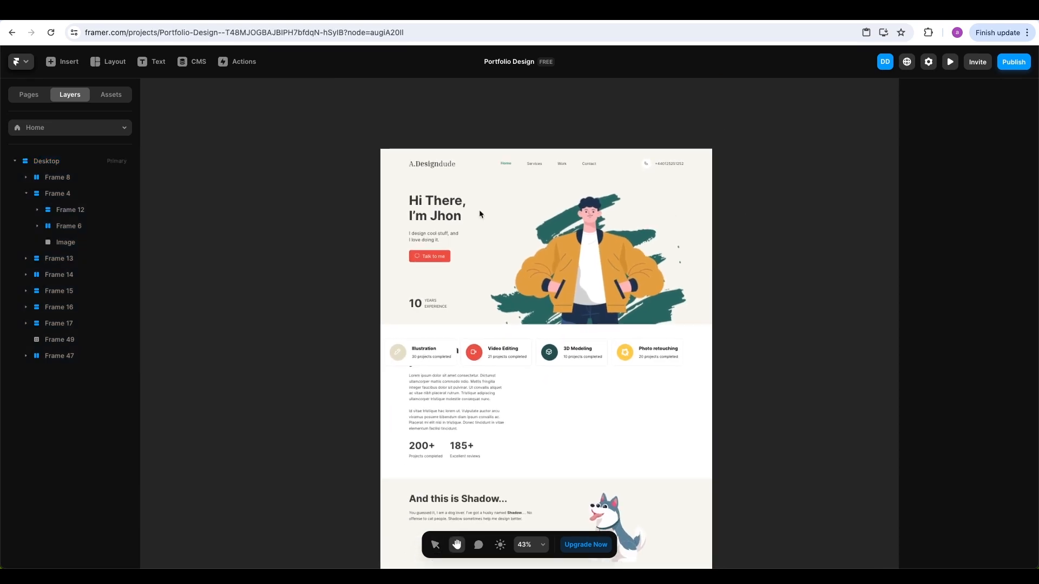
pyautogui.click(59, 182)
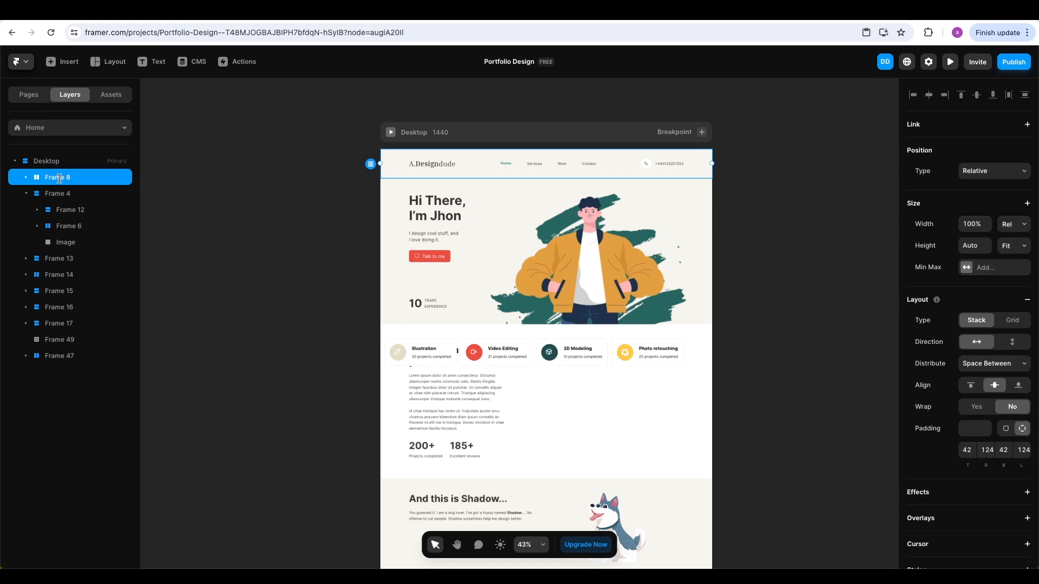
pyautogui.doubleClick(60, 180)
pyautogui.write('Navigation')
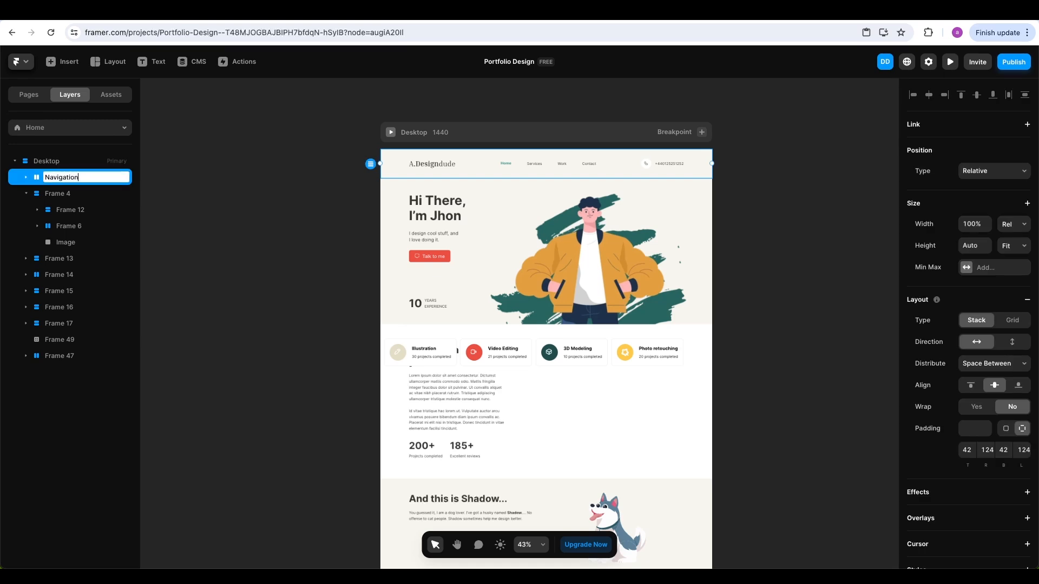
pyautogui.press('Return')
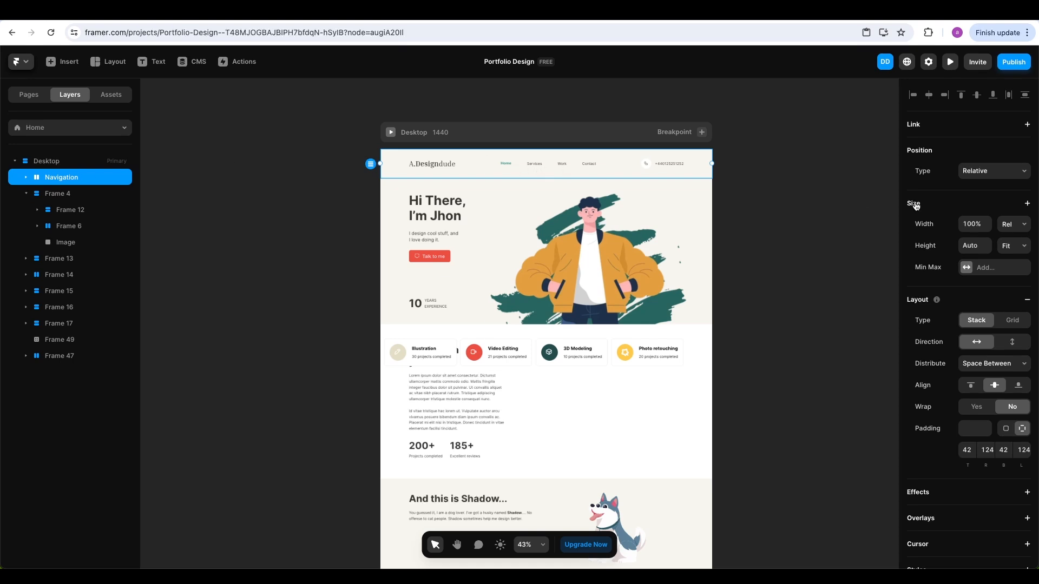
# Set the Navigation bar's Position Type to Fixed
pyautogui.click(988, 172)
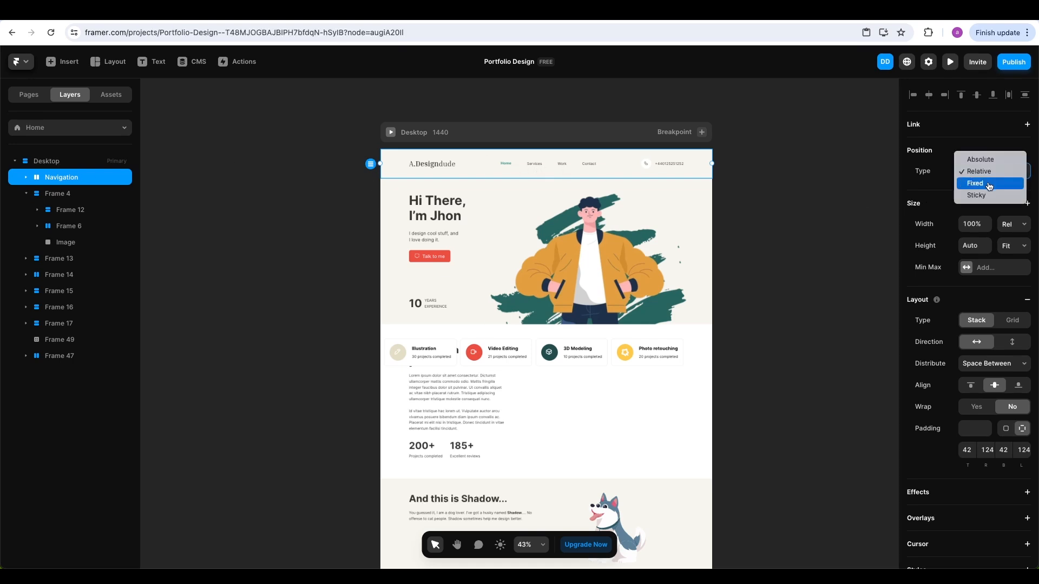
pyautogui.click(989, 186)
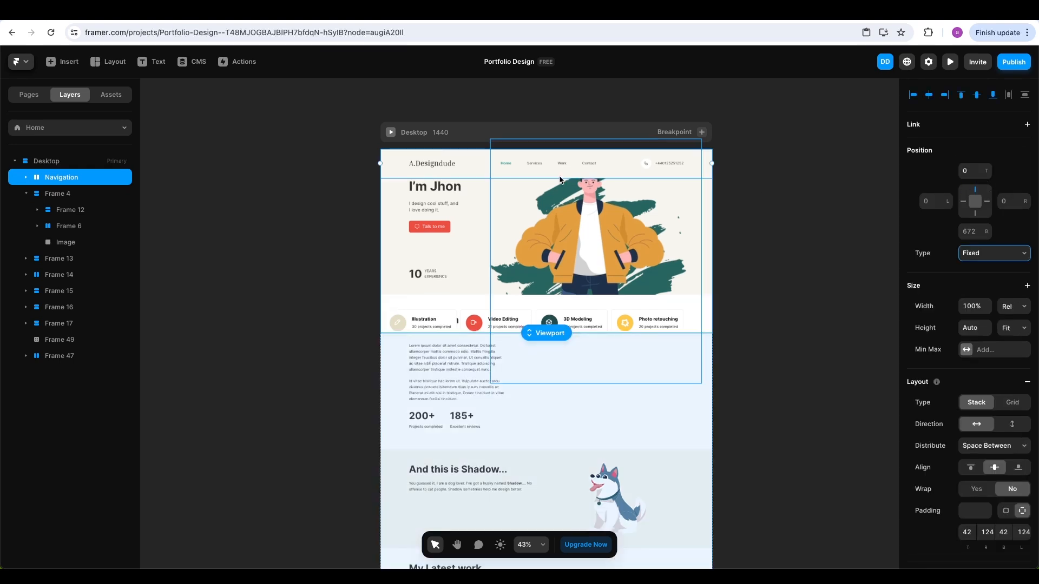
pyautogui.click(745, 200)
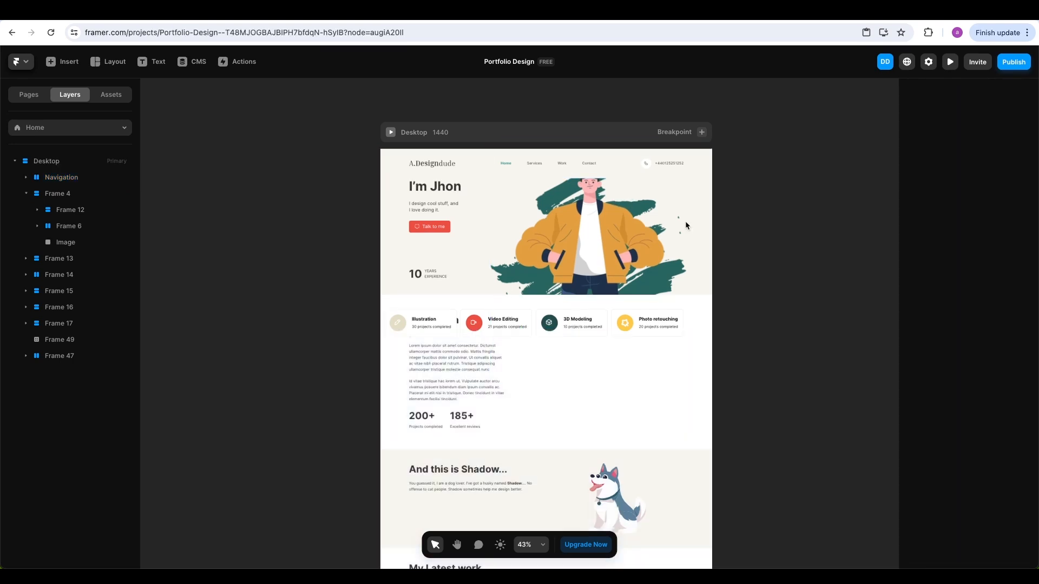
# Rename the hero section layer, Frame 4, to Hero and collapse it
pyautogui.click(385, 225)
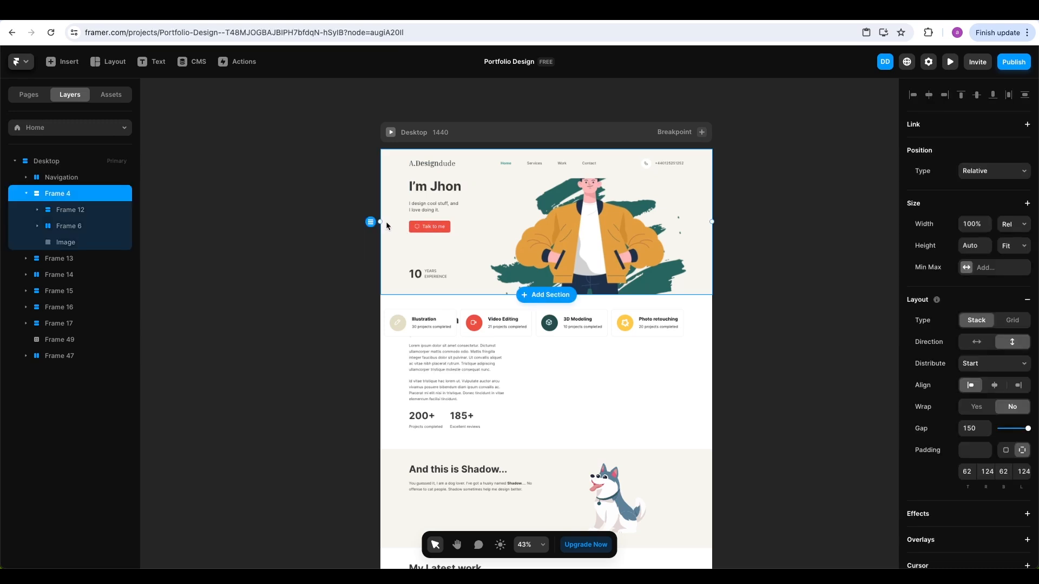
pyautogui.doubleClick(58, 195)
pyautogui.write('H')
pyautogui.press('Return')
pyautogui.click(25, 193)
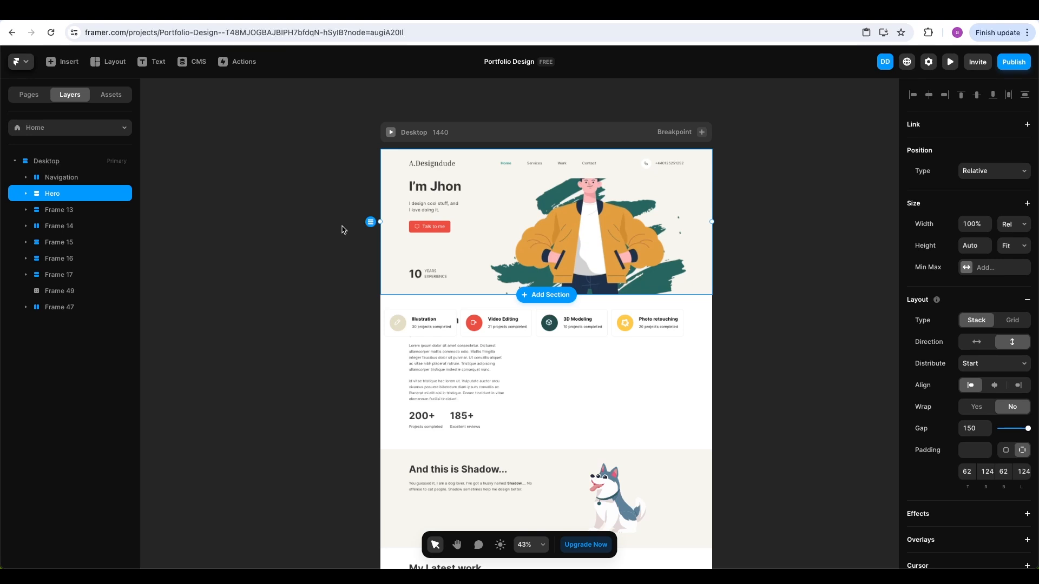
# Set the Hero section's top padding to 200
pyautogui.click(968, 472)
pyautogui.write('2')
pyautogui.press('Return')
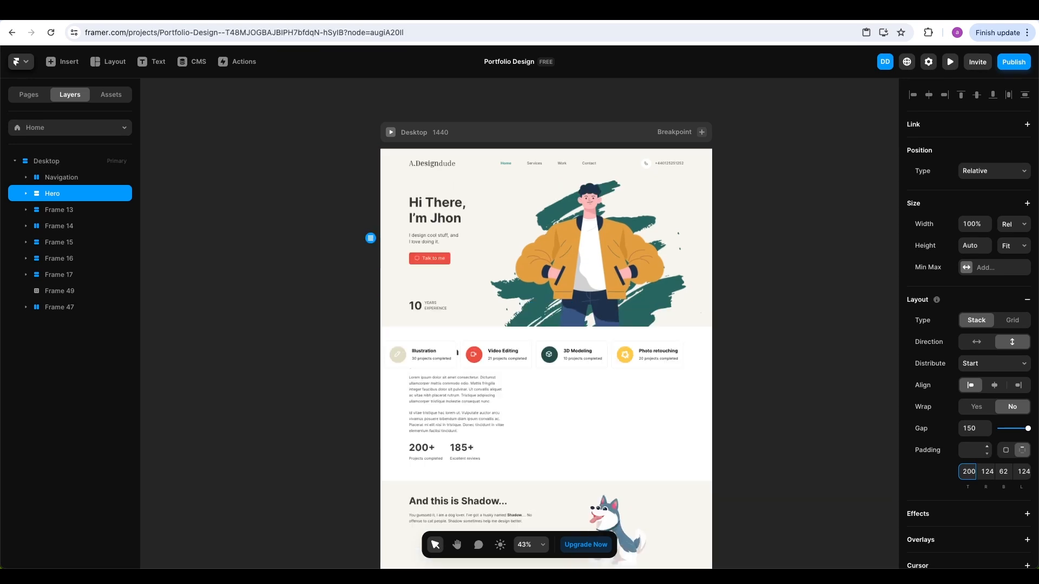
pyautogui.click(815, 237)
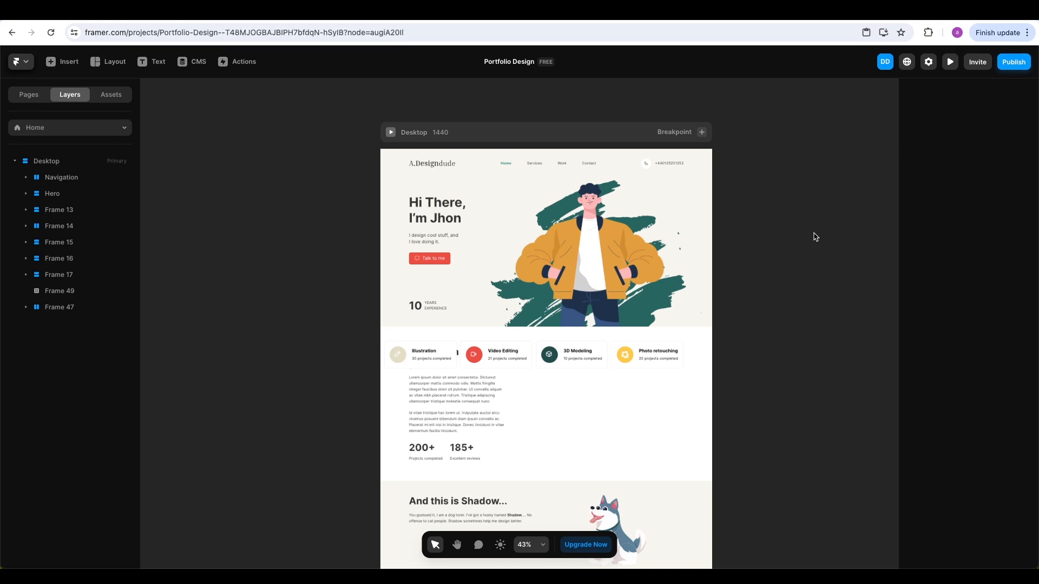
# Make the service card container wrap its cards, packed toward the start
pyautogui.scroll(-2, 787, 271)
pyautogui.scroll(2, 601, 310)
pyautogui.scroll(3, 601, 309)
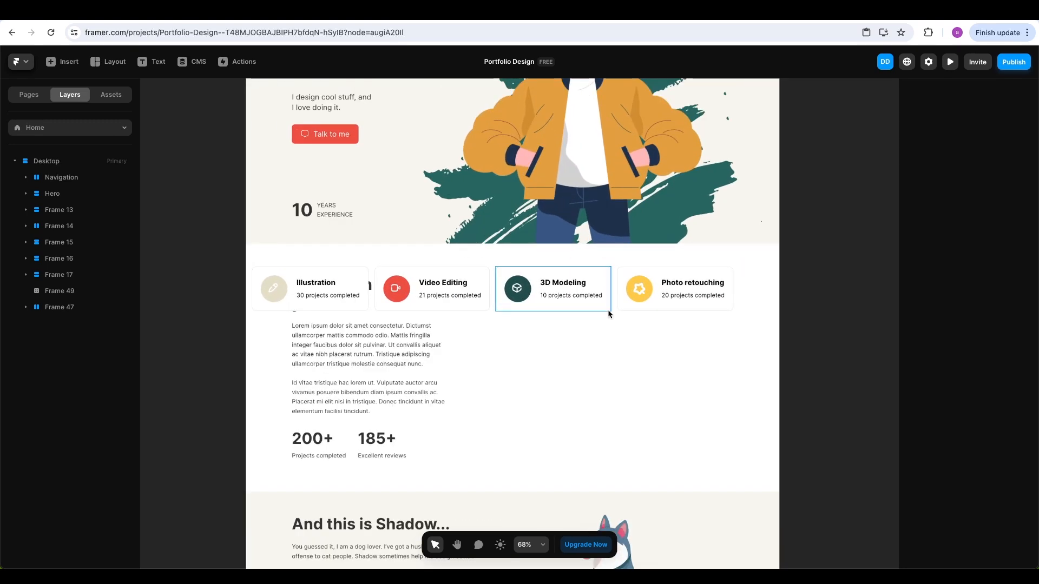
pyautogui.click(615, 321)
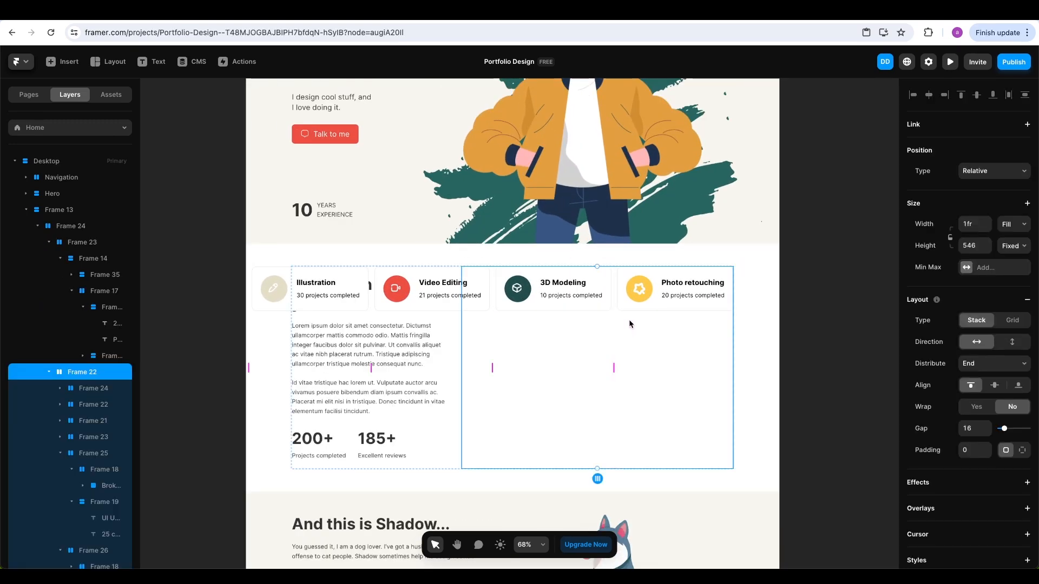
pyautogui.click(984, 412)
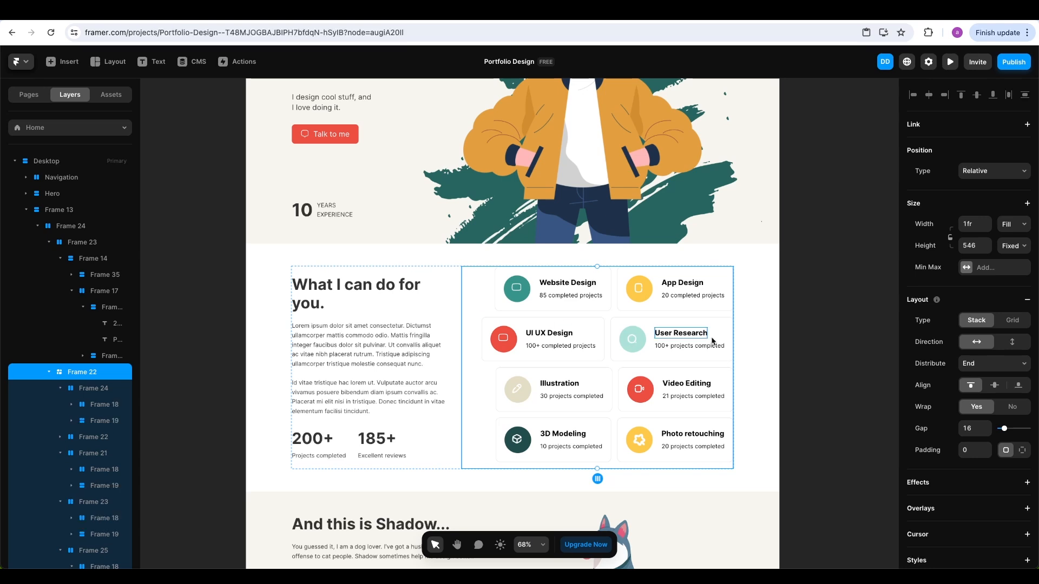
pyautogui.click(1005, 371)
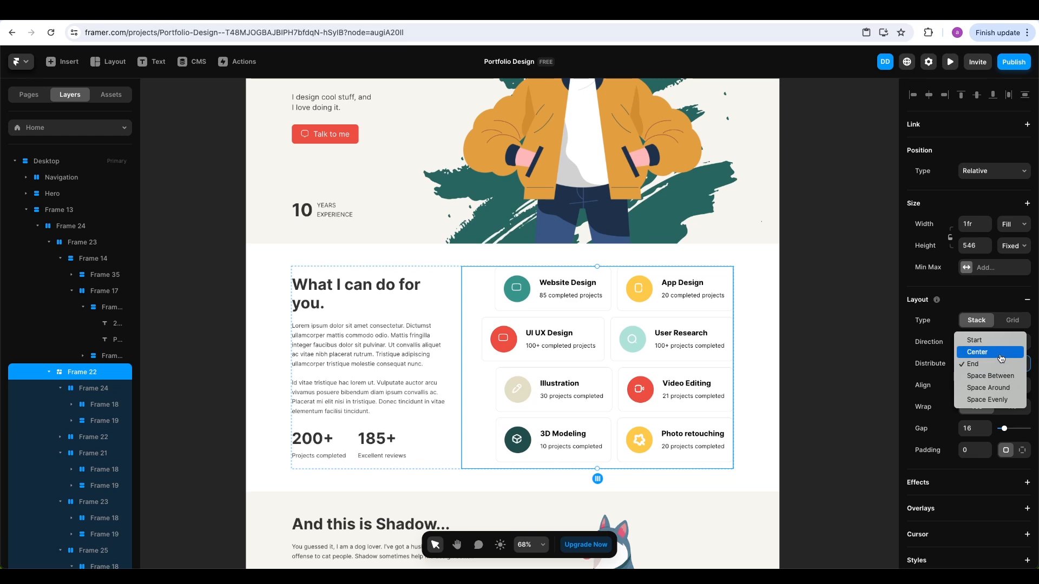
pyautogui.click(1002, 376)
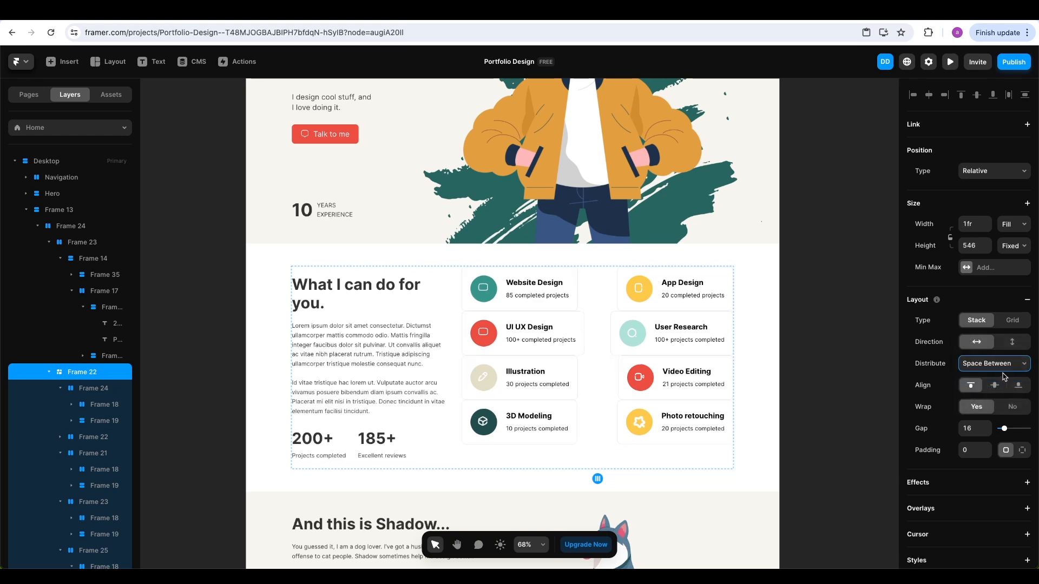
pyautogui.click(1002, 368)
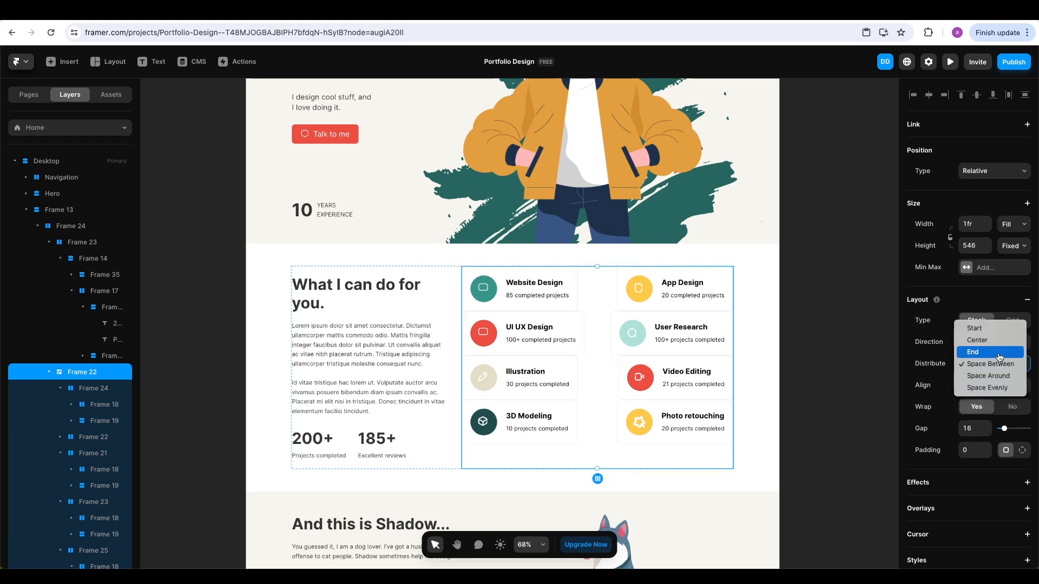
pyautogui.click(994, 328)
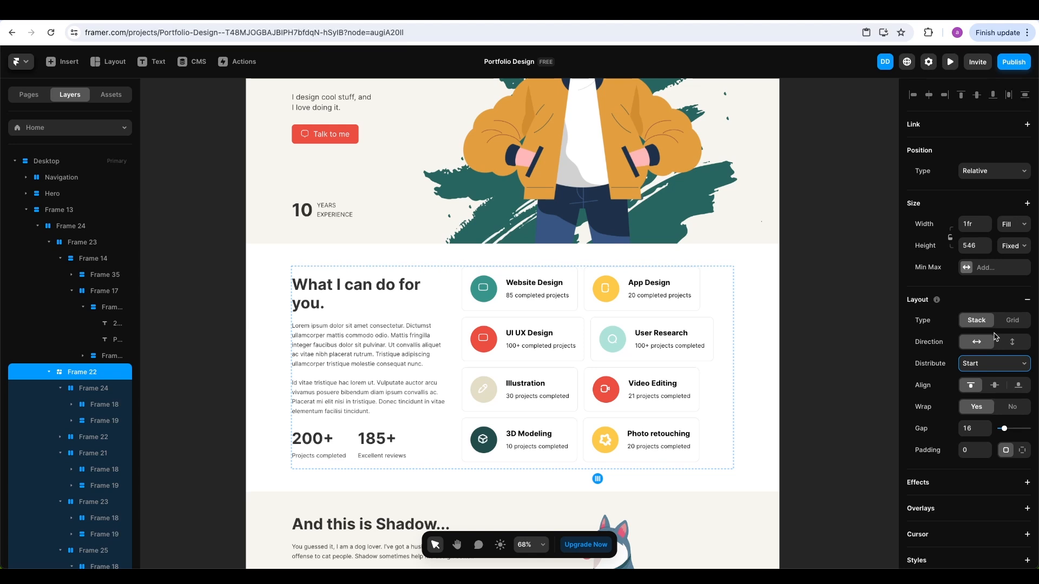
# Select all the service cards and set their width to 50%, then nudge it to 48%
pyautogui.click(558, 308)
pyautogui.keyDown('shift'); pyautogui.click(569, 382); pyautogui.keyUp('shift')
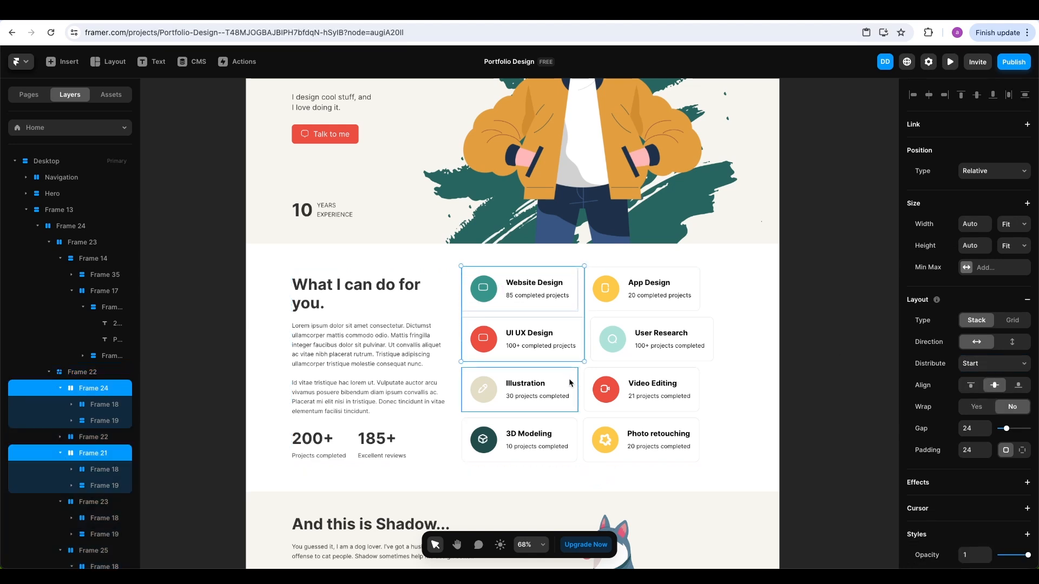
pyautogui.keyDown('shift'); pyautogui.click(633, 425); pyautogui.keyUp('shift')
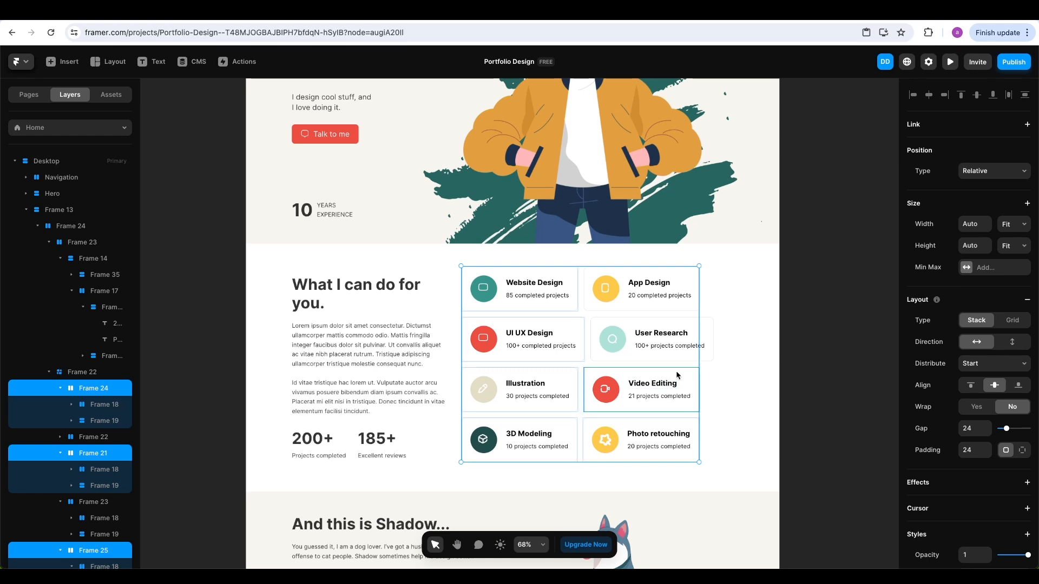
pyautogui.keyDown('shift'); pyautogui.click(682, 326); pyautogui.keyUp('shift')
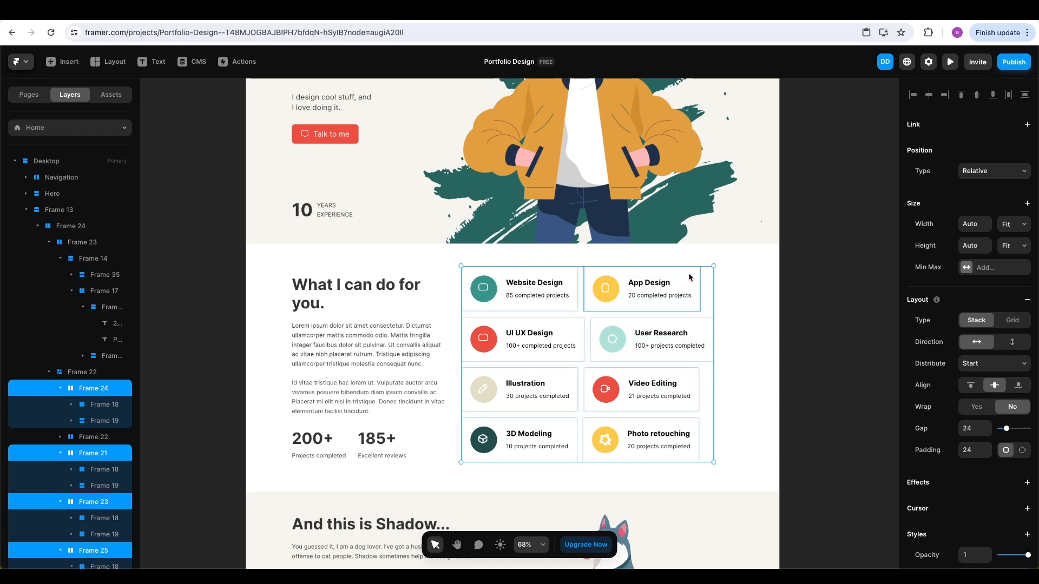
pyautogui.keyDown('shift'); pyautogui.click(689, 277); pyautogui.keyUp('shift')
pyautogui.click(970, 225)
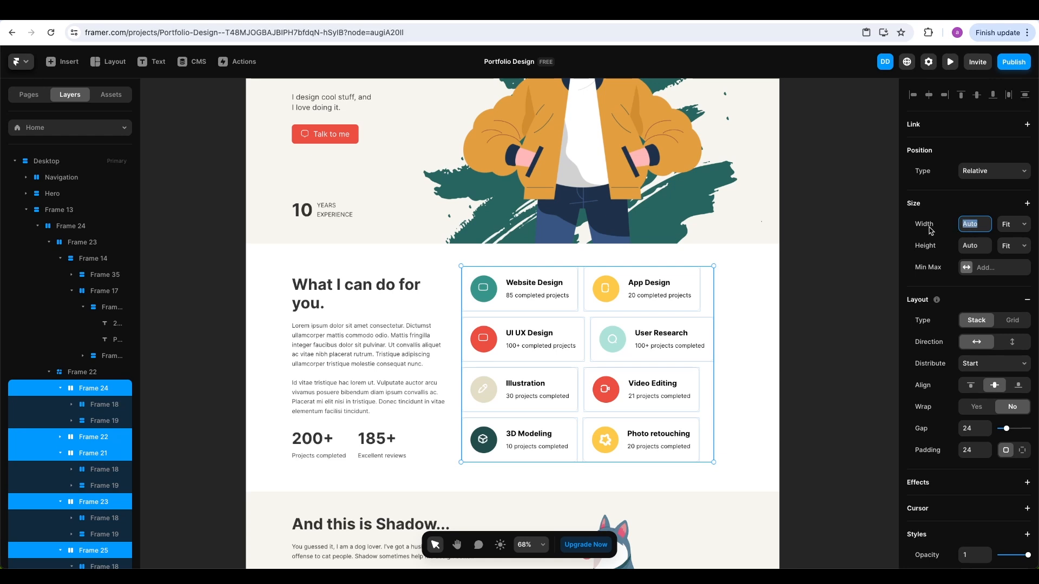
pyautogui.write('50%')
pyautogui.press('Return')
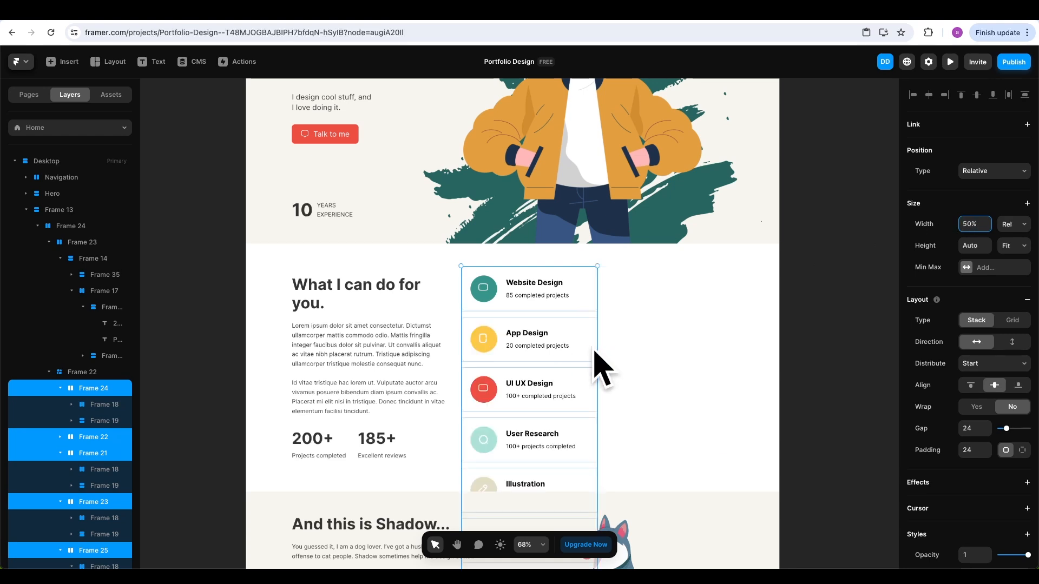
pyautogui.press('Down')
pyautogui.press('Down')
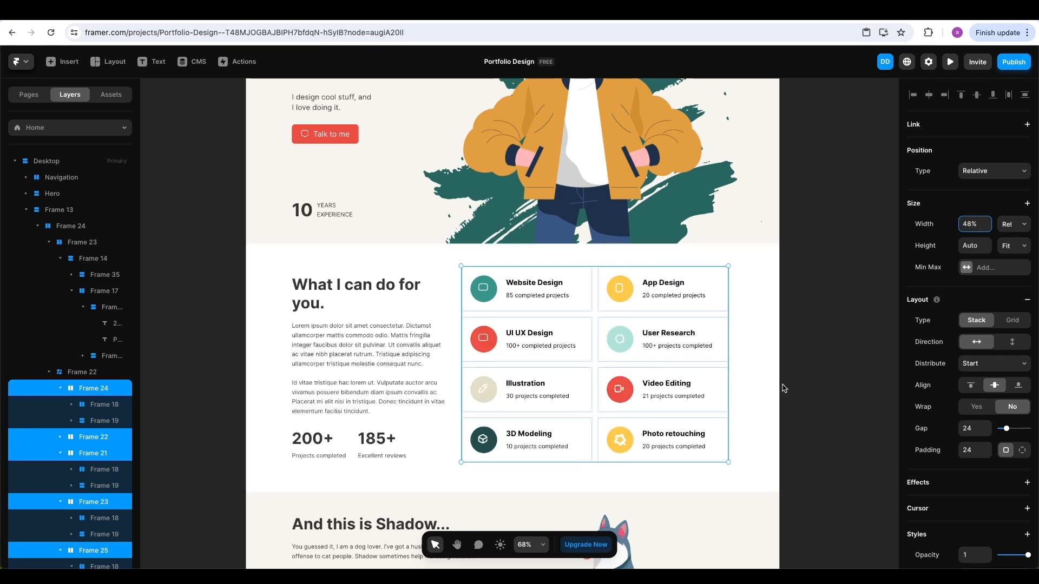
pyautogui.click(788, 331)
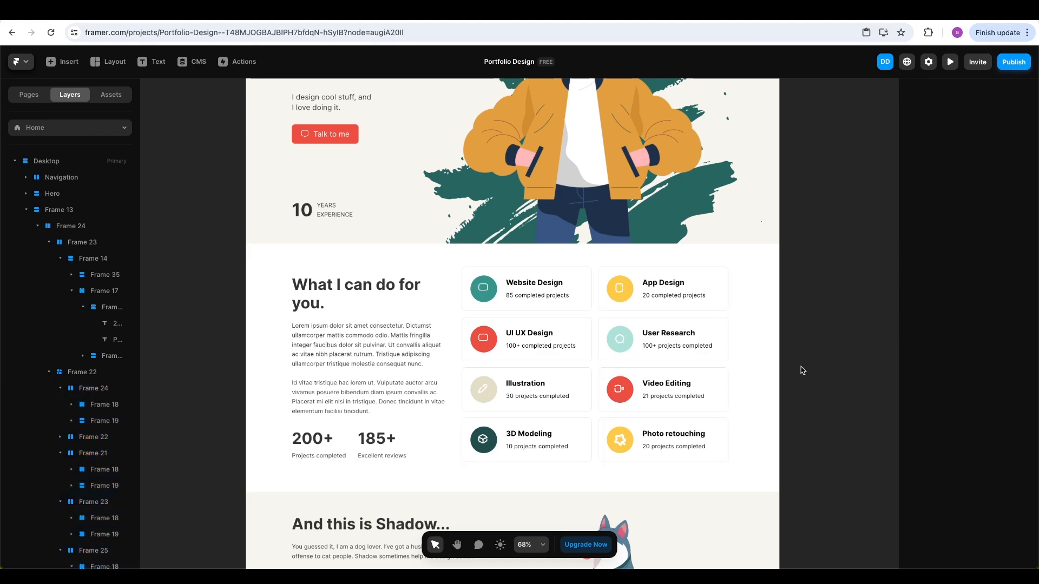
pyautogui.scroll(5, 486, 290)
# Repair the vector parts of the Website Design monitor icon
pyautogui.click(487, 290)
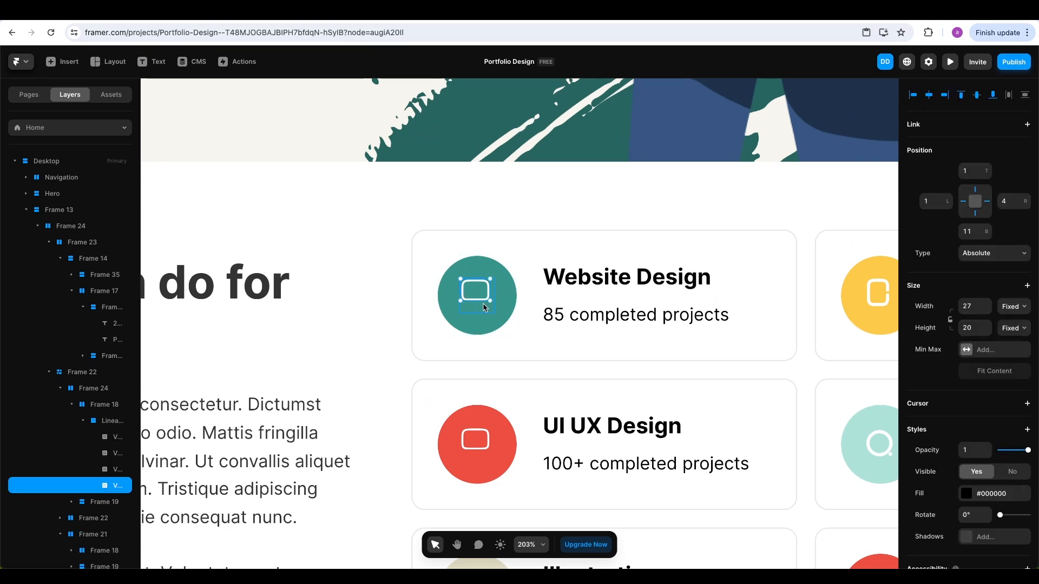
pyautogui.press('Escape')
pyautogui.click(104, 486)
pyautogui.click(106, 470)
pyautogui.press('Escape')
pyautogui.click(108, 454)
pyautogui.press('Escape')
pyautogui.click(107, 437)
pyautogui.press('Escape')
pyautogui.hscroll(3, 622, 311)
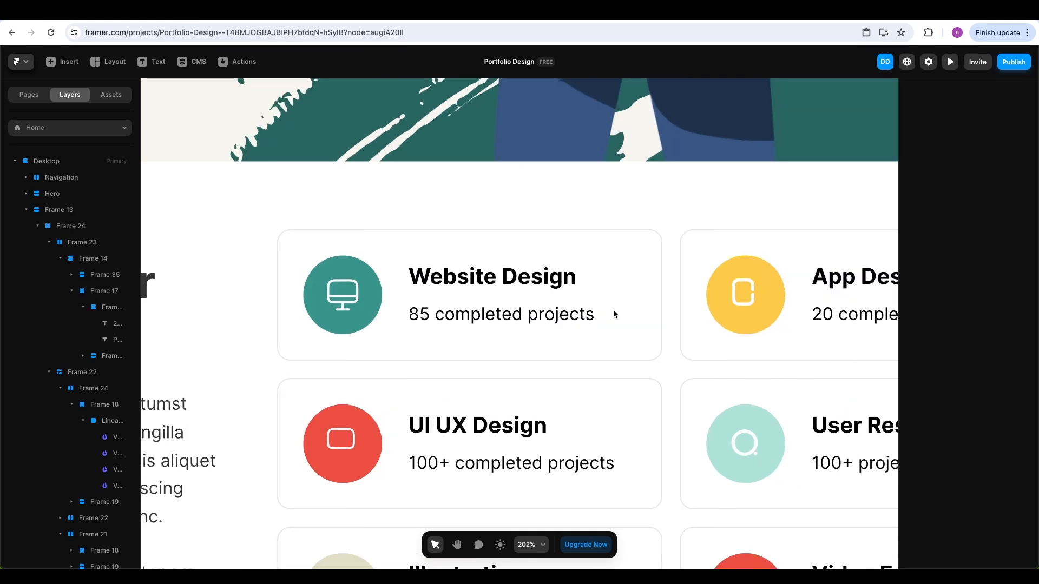
# Check and repair the App Design phone icon's vector parts
pyautogui.click(752, 290)
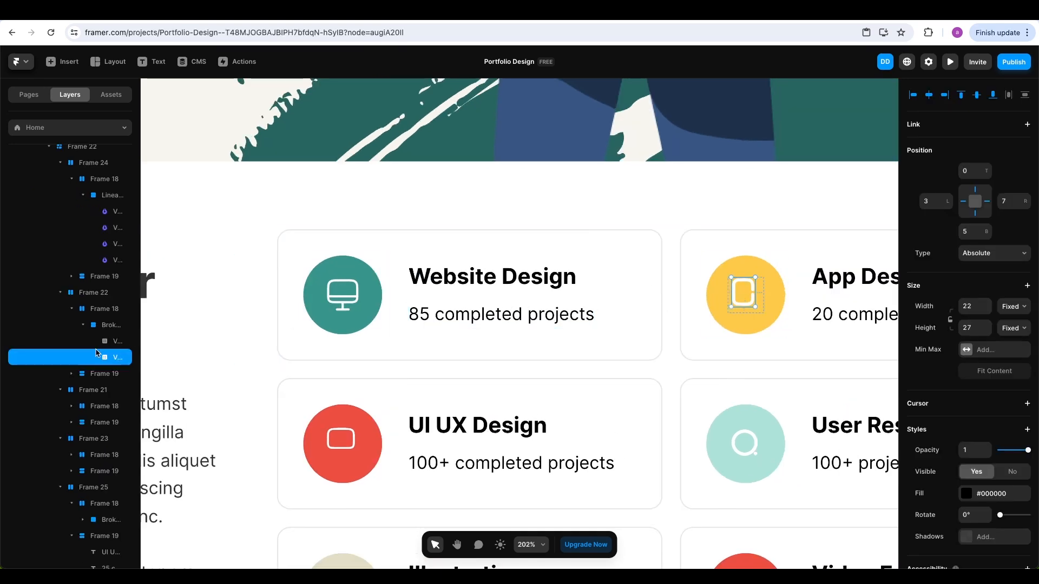
pyautogui.click(106, 345)
pyautogui.press('Escape')
pyautogui.click(106, 356)
pyautogui.press('Escape')
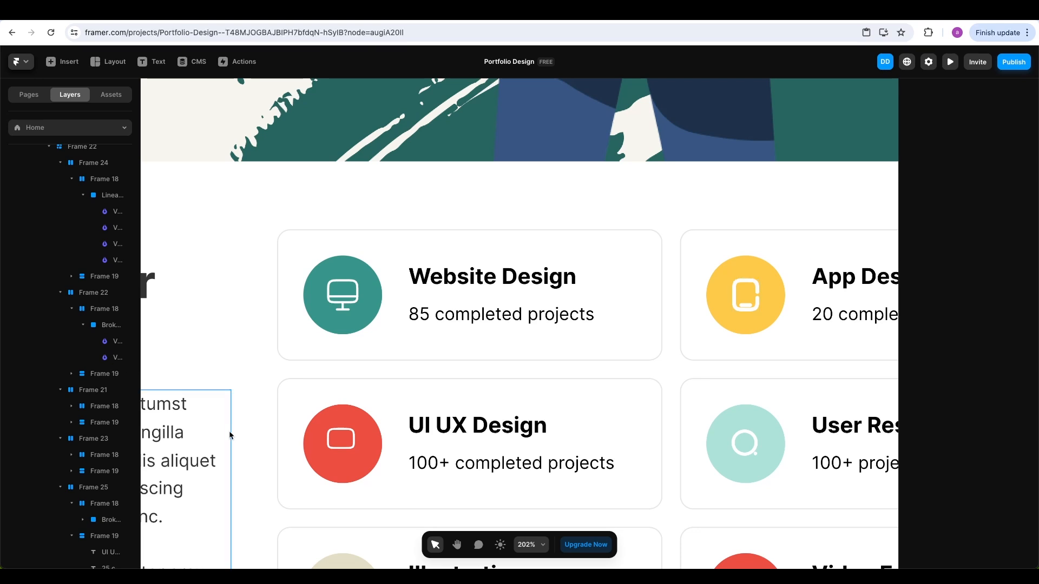
# Repair the UI UX Design icon's vector parts
pyautogui.click(336, 454)
pyautogui.press('Escape')
pyautogui.click(109, 454)
pyautogui.press('Escape')
pyautogui.click(109, 471)
pyautogui.press('Escape')
pyautogui.click(109, 487)
pyautogui.press('Escape')
# Fix the User Research icon and remove a stray empty text layer
pyautogui.click(744, 443)
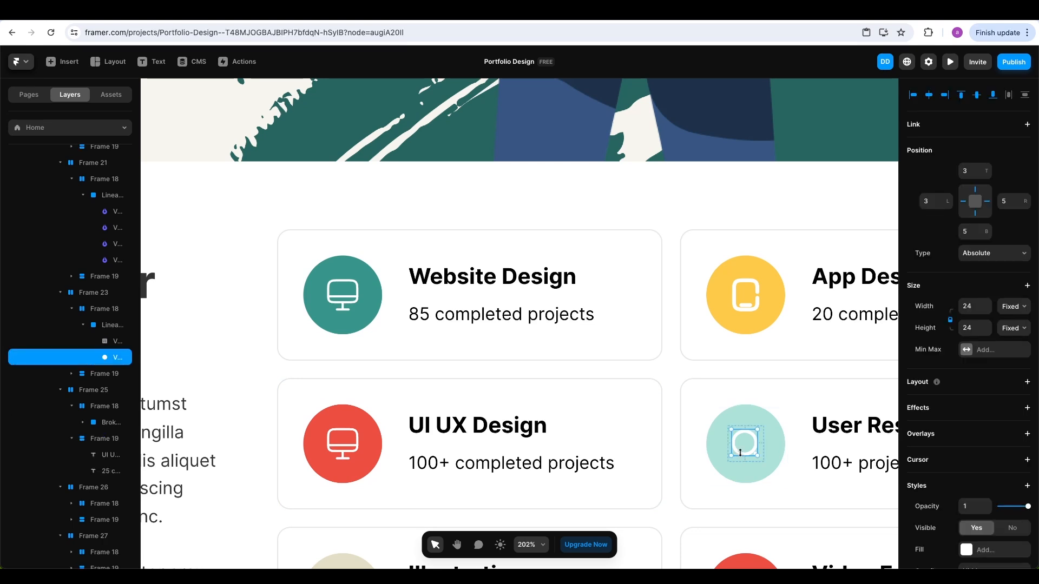
pyautogui.press('Return')
pyautogui.press('Escape')
pyautogui.press('Return')
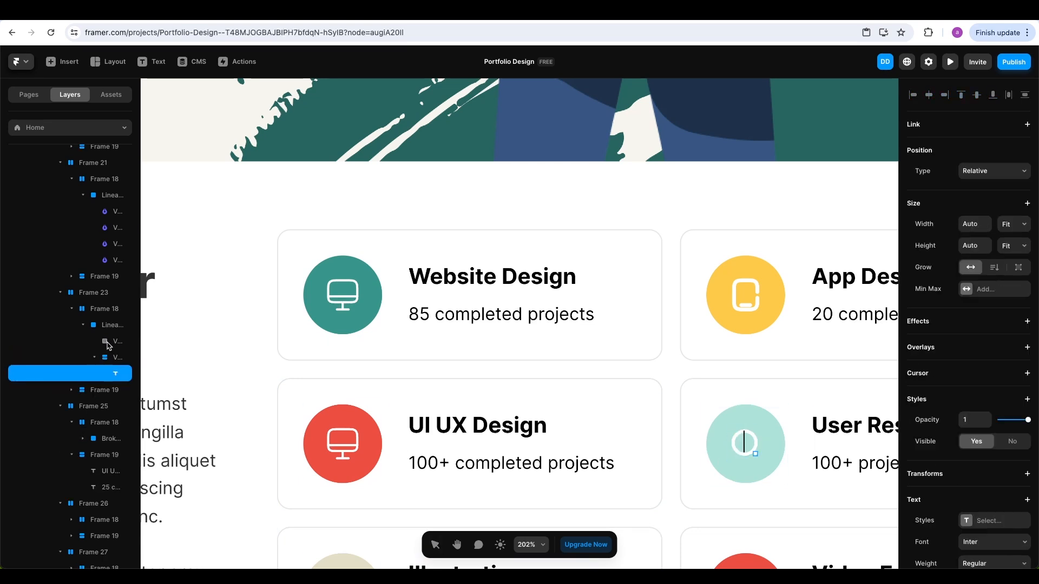
pyautogui.press('Escape')
pyautogui.press('Escape')
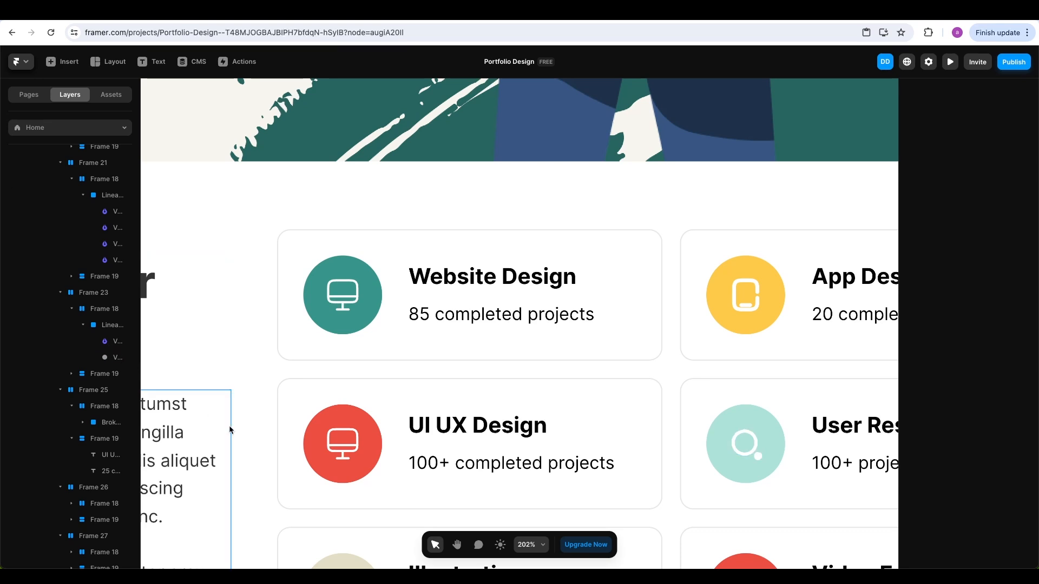
# Check the Illustration pencil icon and the Video Editing camera icon's vectors
pyautogui.scroll(-6, 433, 379)
pyautogui.click(340, 265)
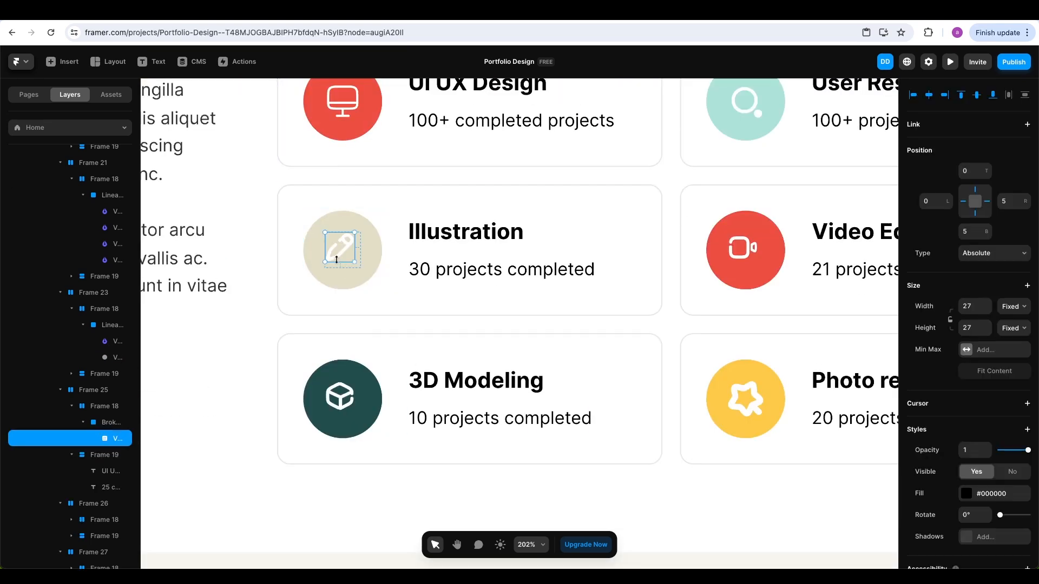
pyautogui.press('Escape')
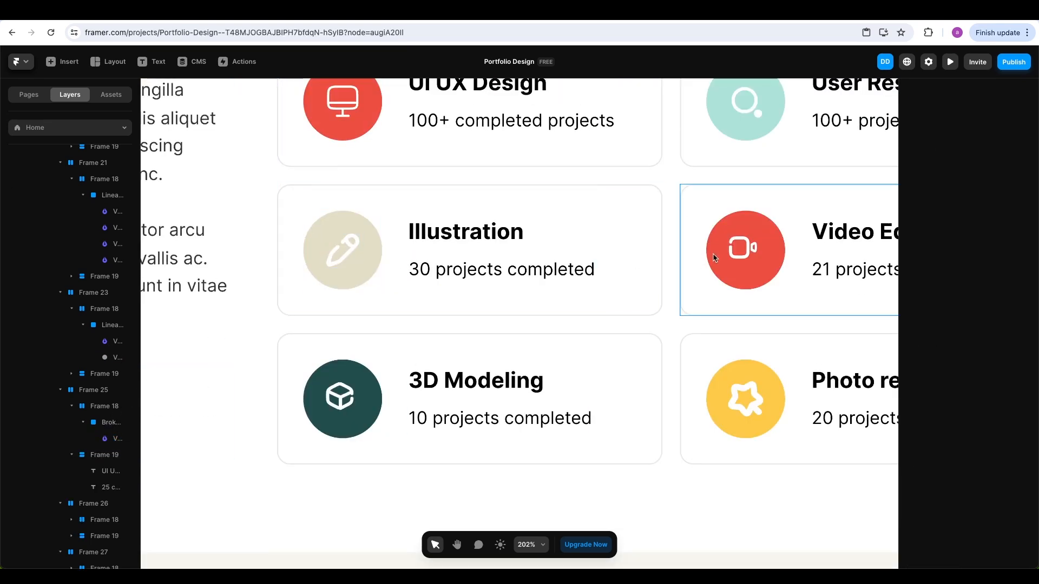
pyautogui.click(736, 249)
pyautogui.click(112, 361)
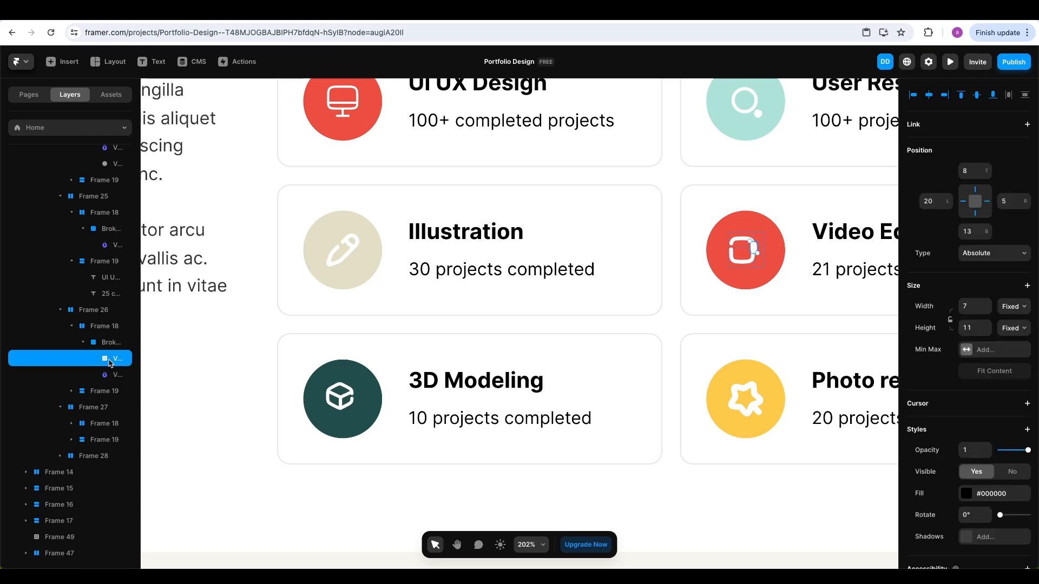
pyautogui.press('Escape')
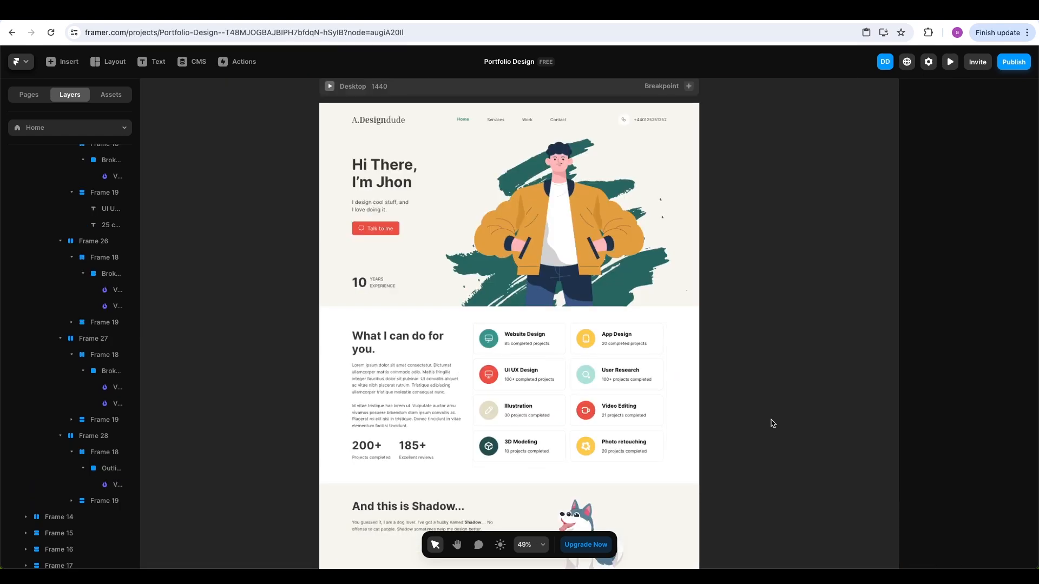
# Set the dog illustration to Absolute and drag it to the Shadow section's bottom edge
pyautogui.scroll(-4, 754, 423)
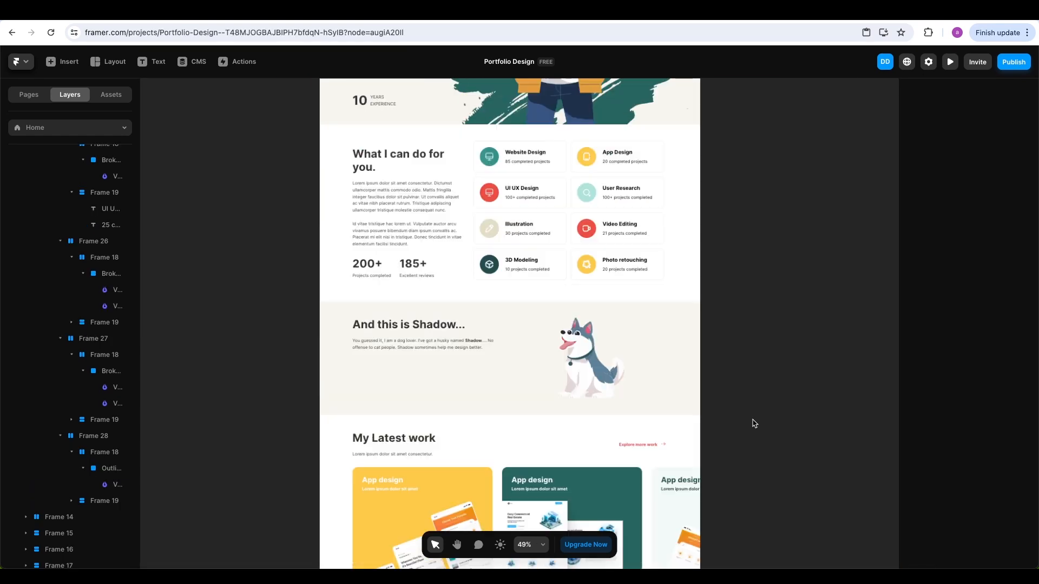
pyautogui.click(584, 364)
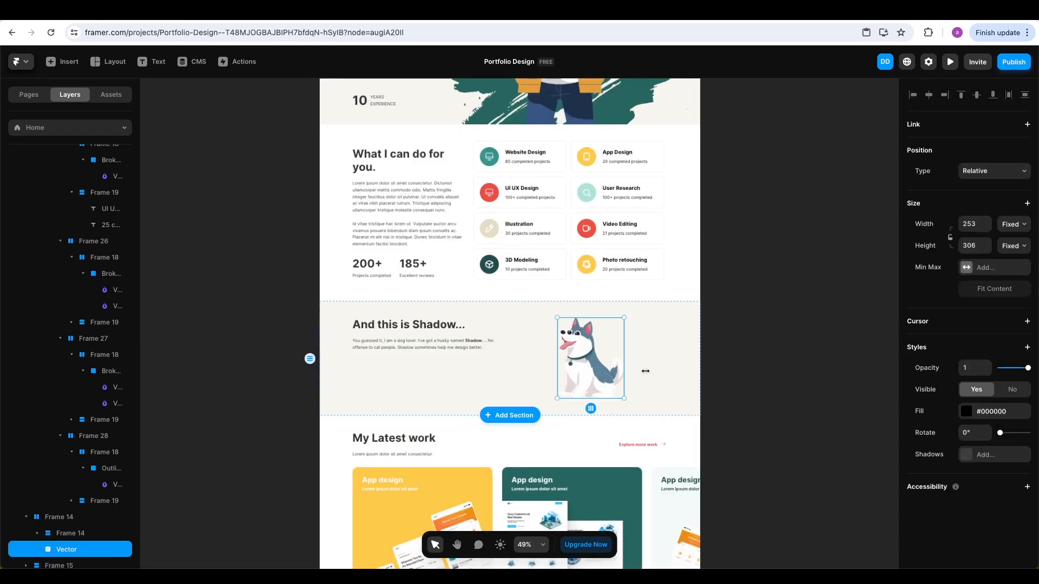
pyautogui.click(998, 171)
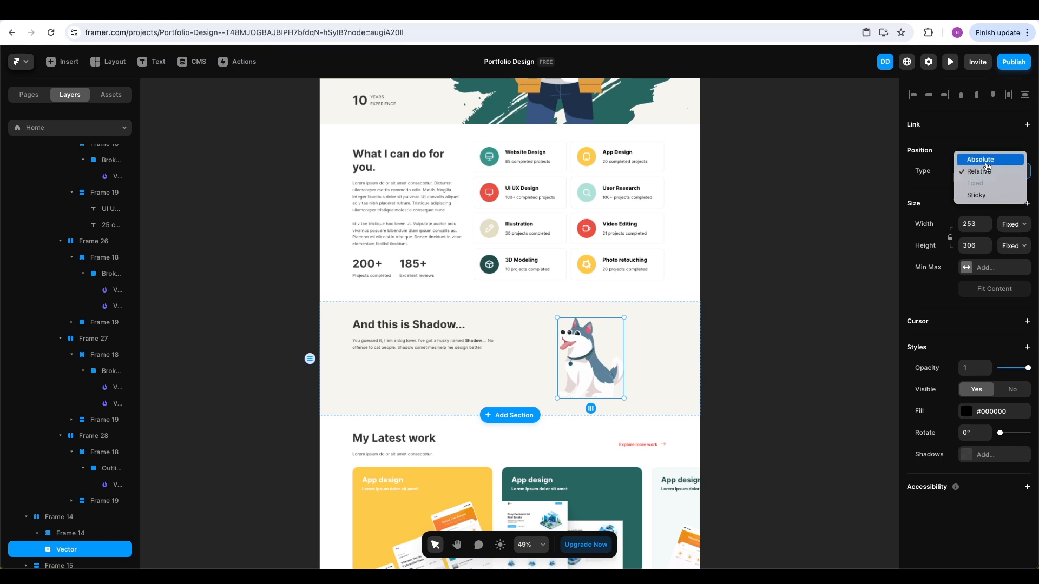
pyautogui.click(986, 160)
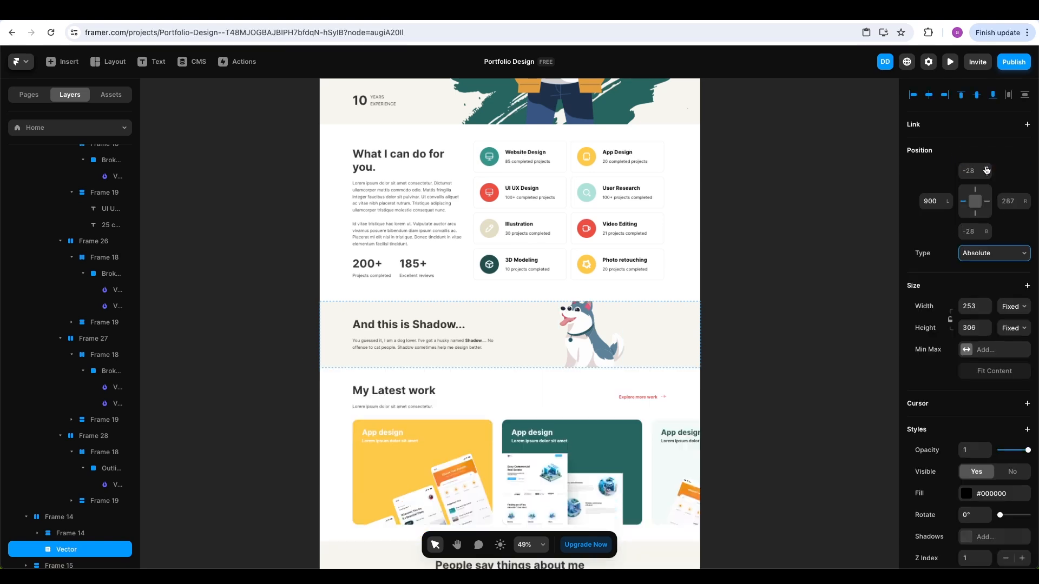
pyautogui.scroll(4, 599, 328)
pyautogui.moveTo(577, 332); pyautogui.dragTo(578, 346)
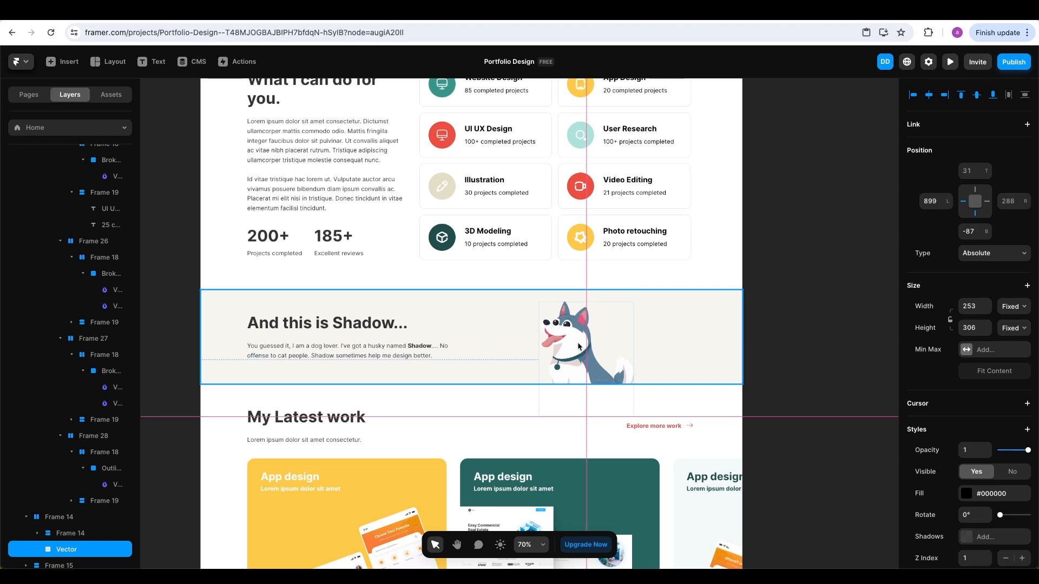
pyautogui.click(787, 360)
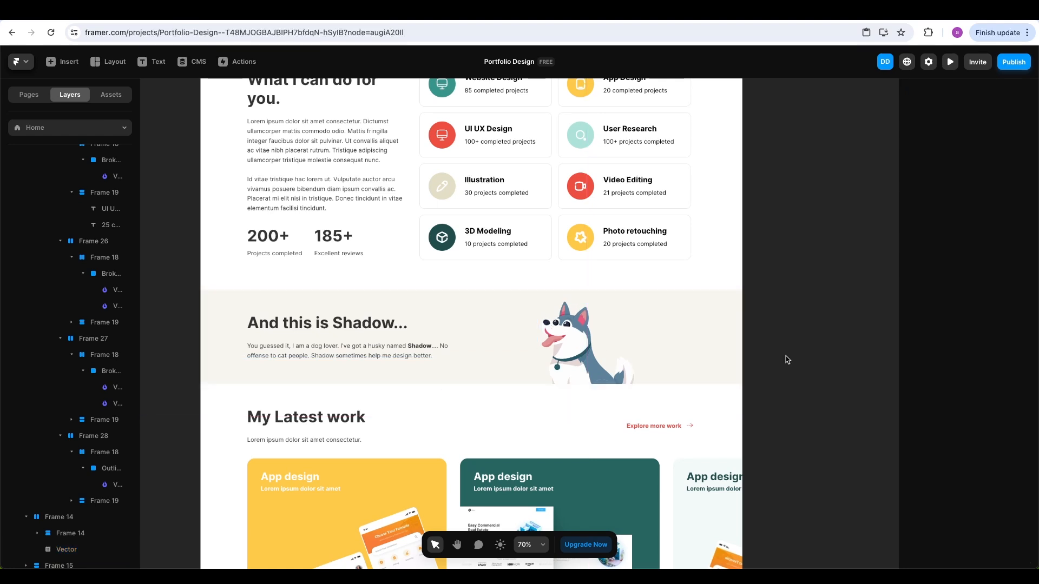
pyautogui.scroll(-2, 787, 360)
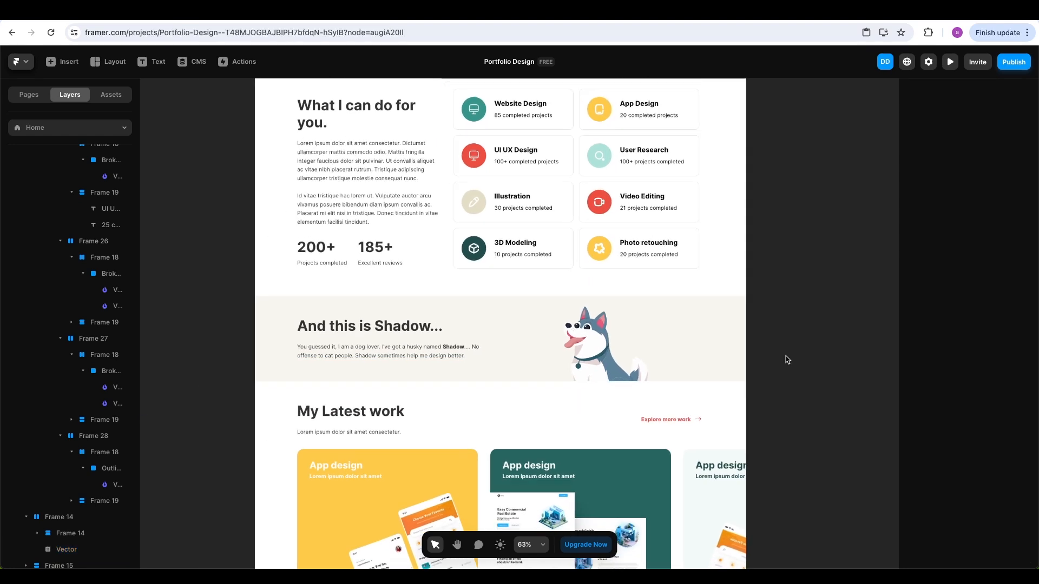
pyautogui.hotkey('shift', '1')
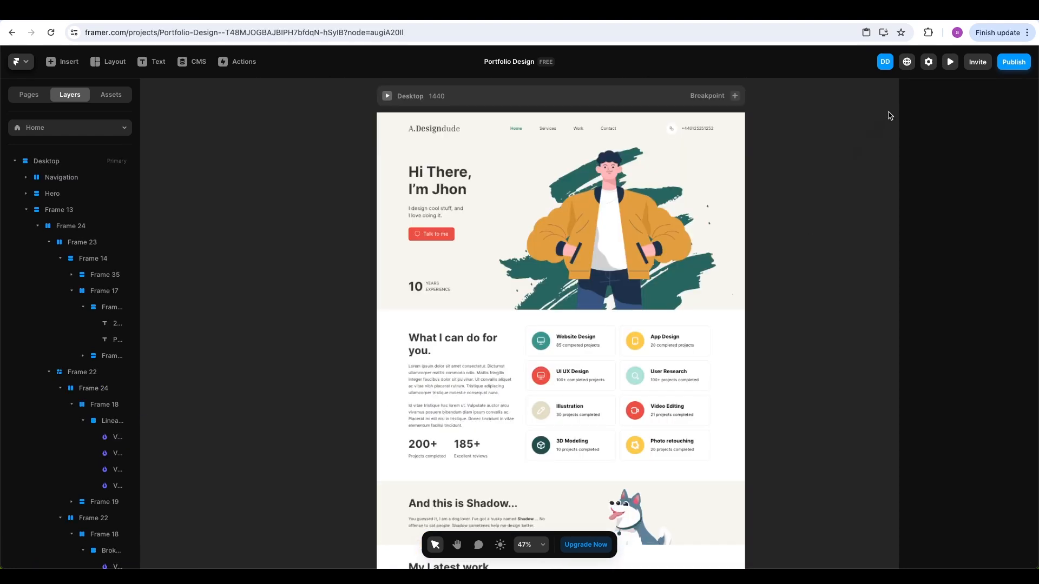
pyautogui.click(949, 63)
pyautogui.scroll(-3, 847, 230)
pyautogui.scroll(-4, 848, 231)
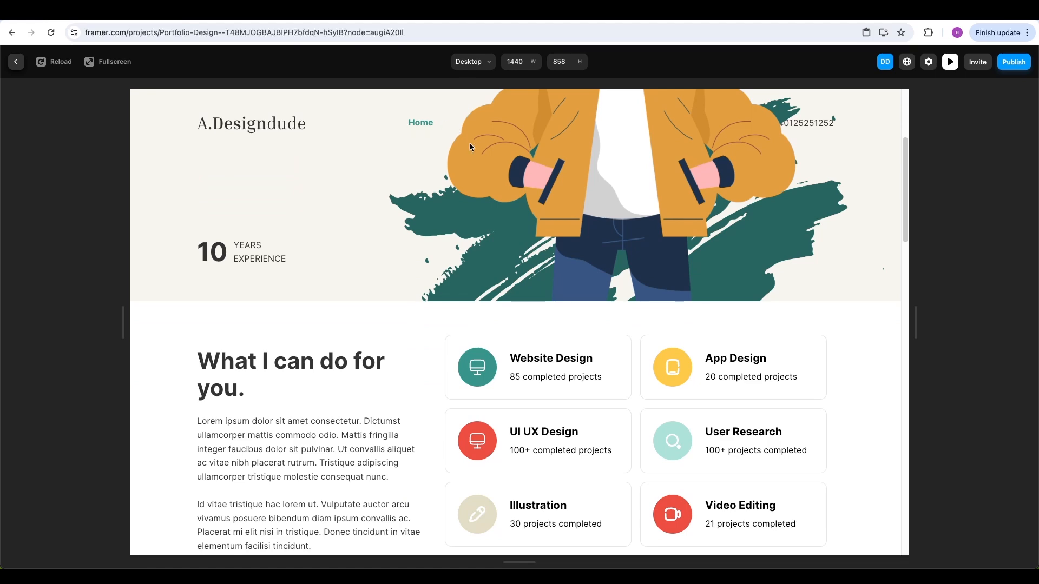
pyautogui.scroll(-10, 644, 256)
pyautogui.scroll(-20, 644, 257)
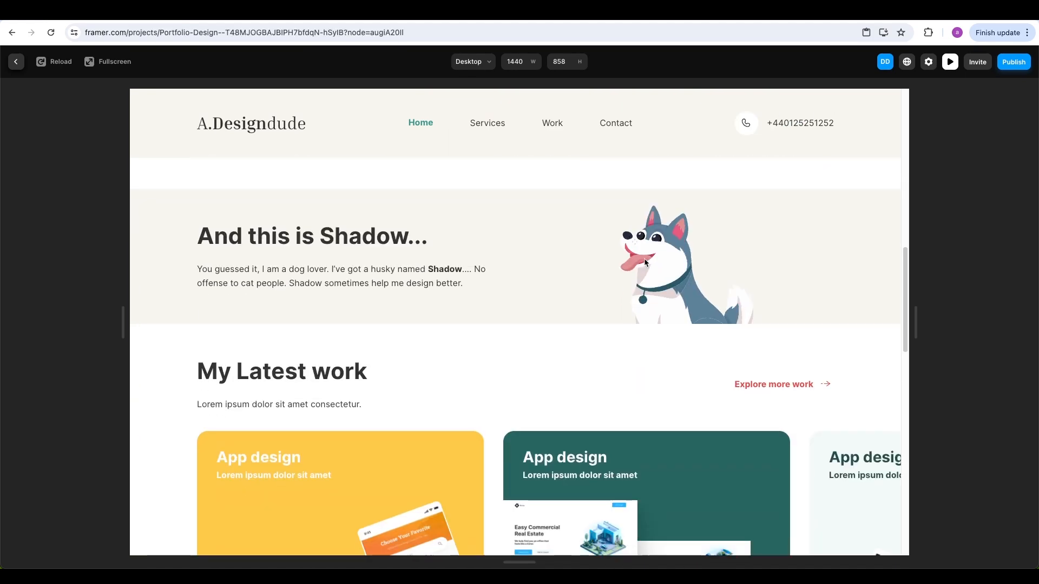
pyautogui.scroll(-9, 645, 259)
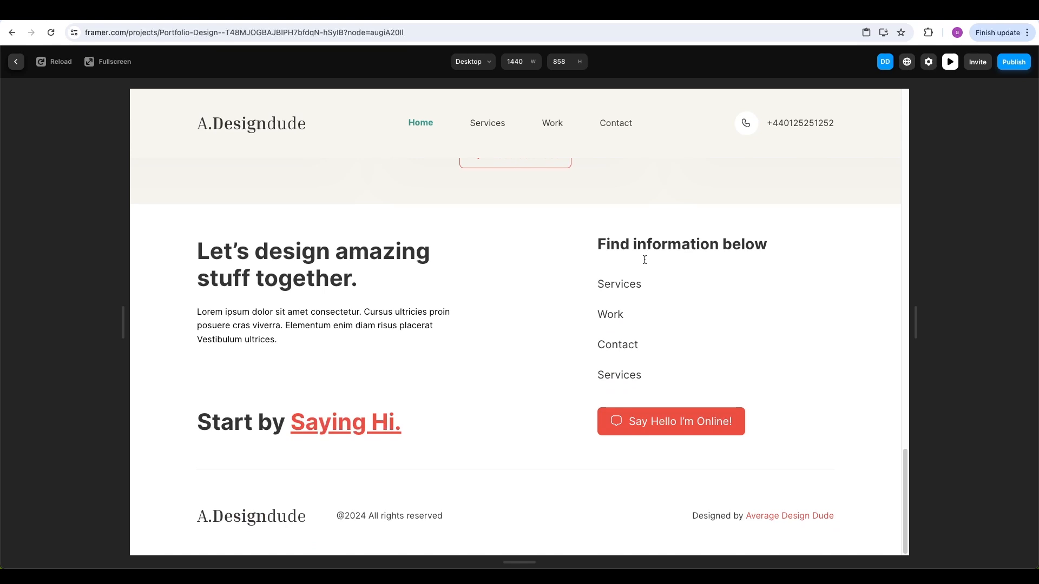
pyautogui.press('Escape')
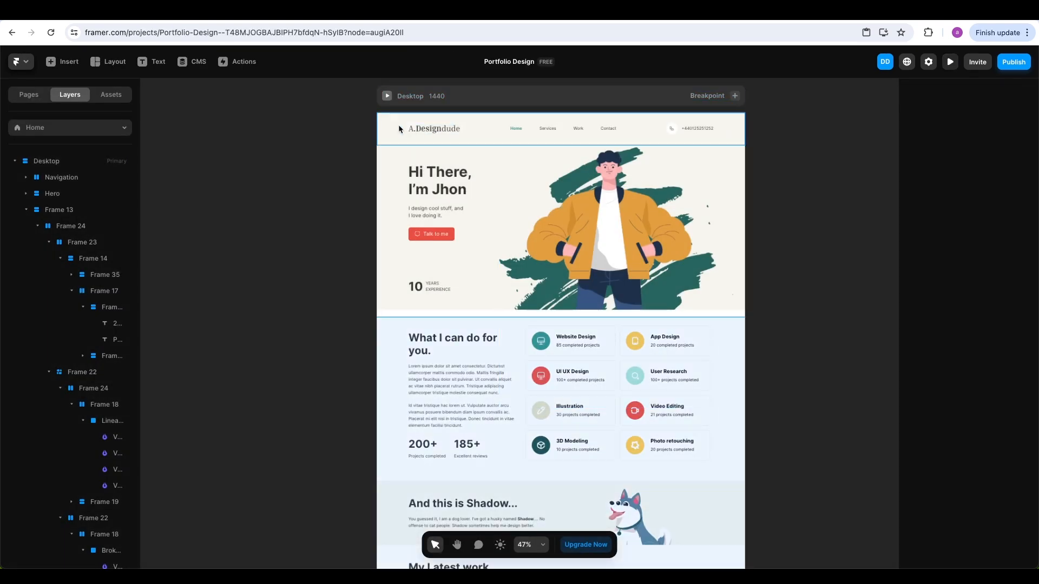
# Give the Navigation bar a Z Index of 2 in its Styles settings
pyautogui.click(395, 129)
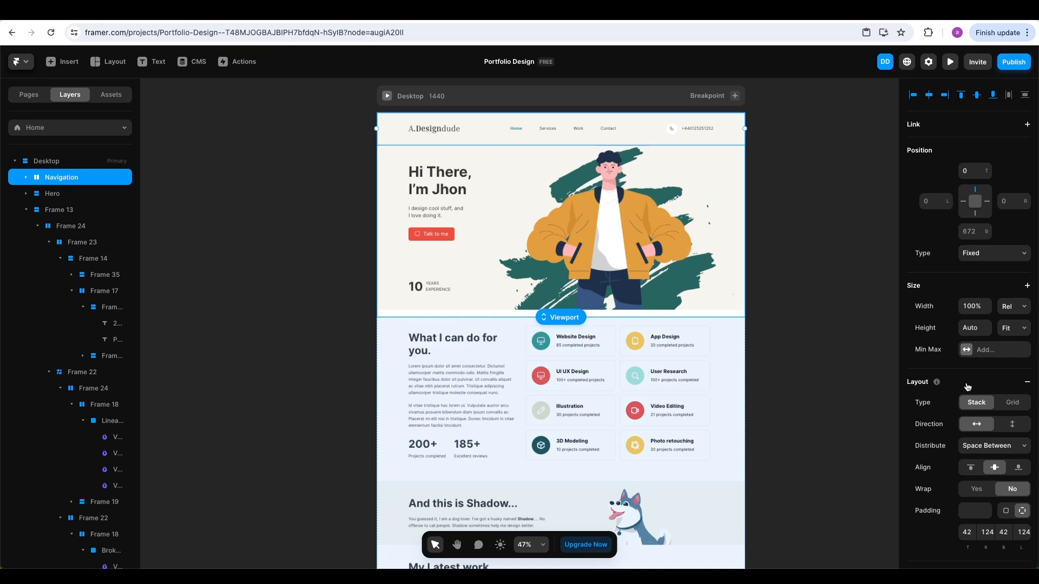
pyautogui.scroll(-4, 967, 387)
pyautogui.scroll(-3, 967, 387)
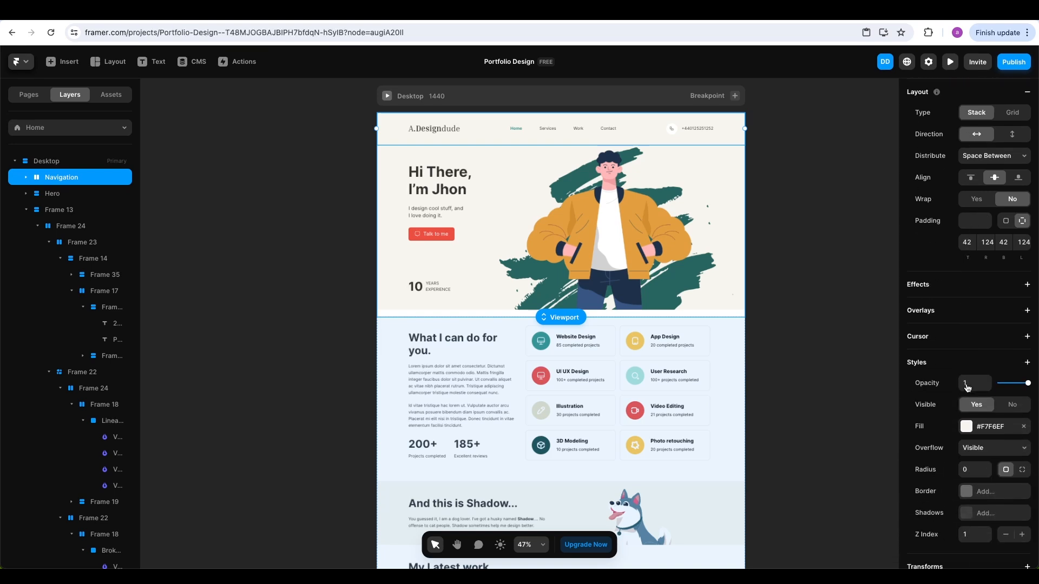
pyautogui.click(972, 530)
pyautogui.click(987, 529)
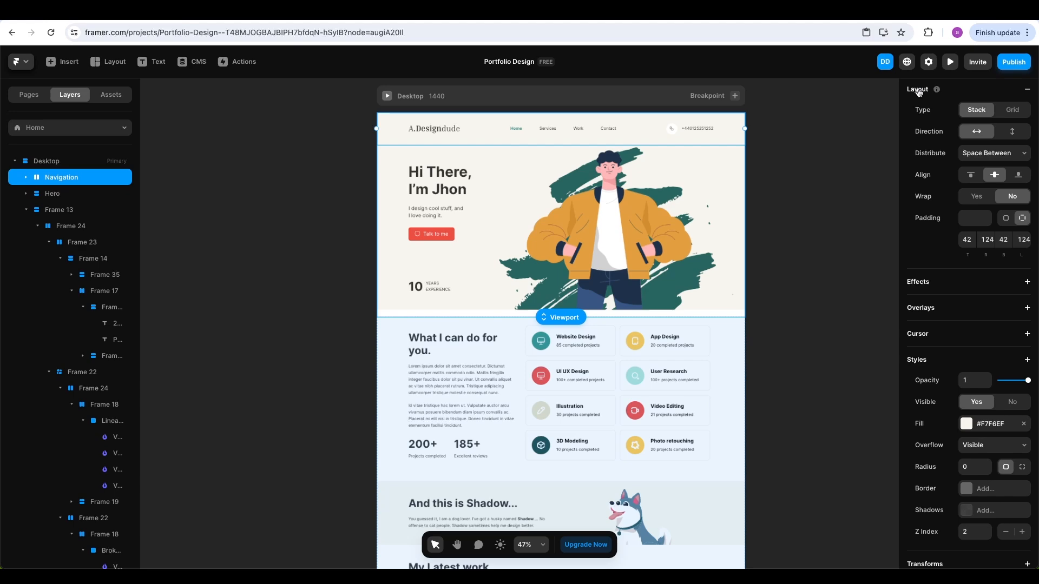
pyautogui.click(949, 62)
pyautogui.scroll(-2, 829, 199)
pyautogui.scroll(-4, 829, 202)
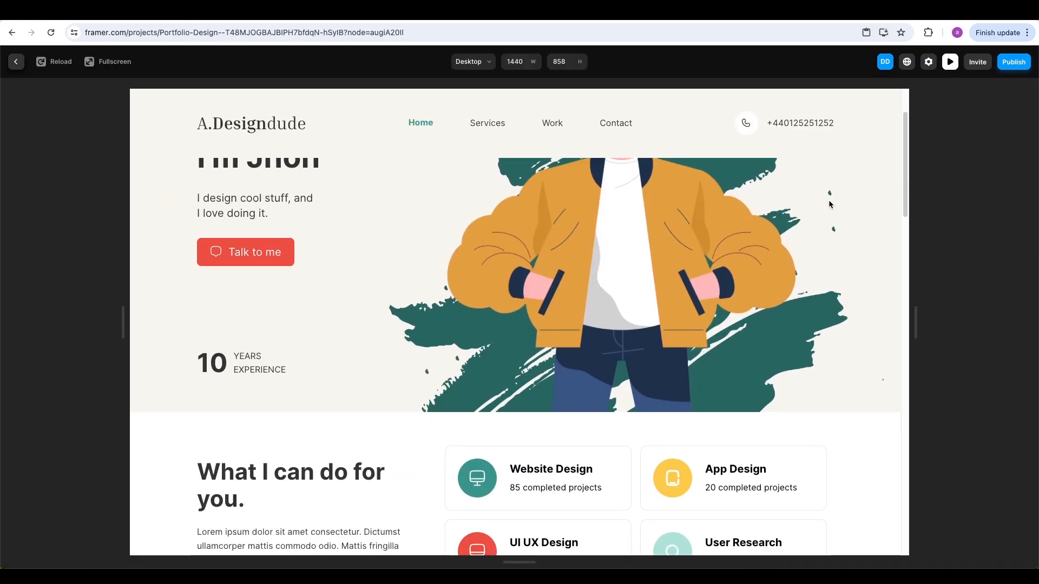
pyautogui.scroll(-12, 830, 204)
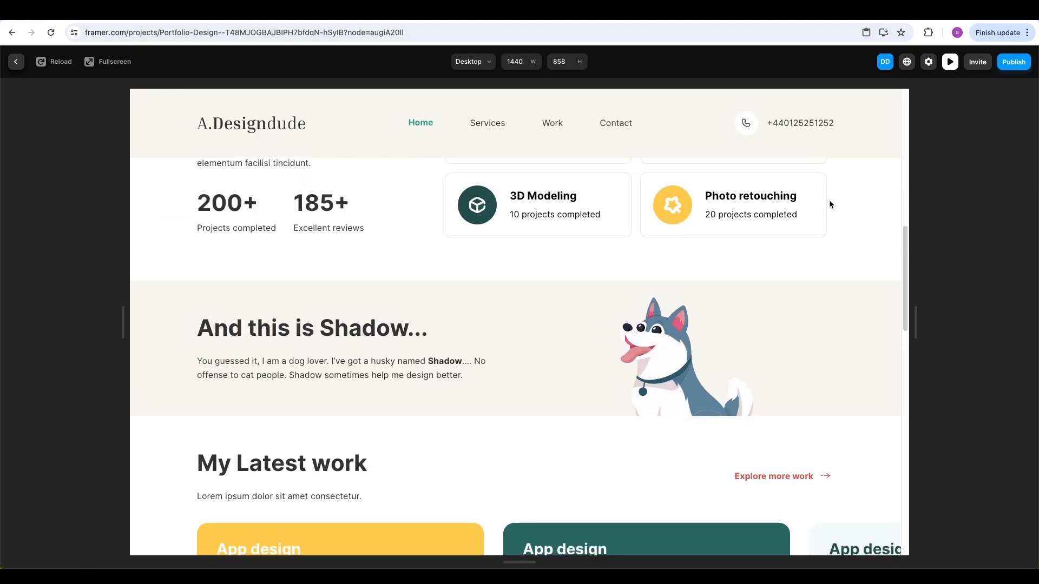
pyautogui.scroll(-5, 830, 204)
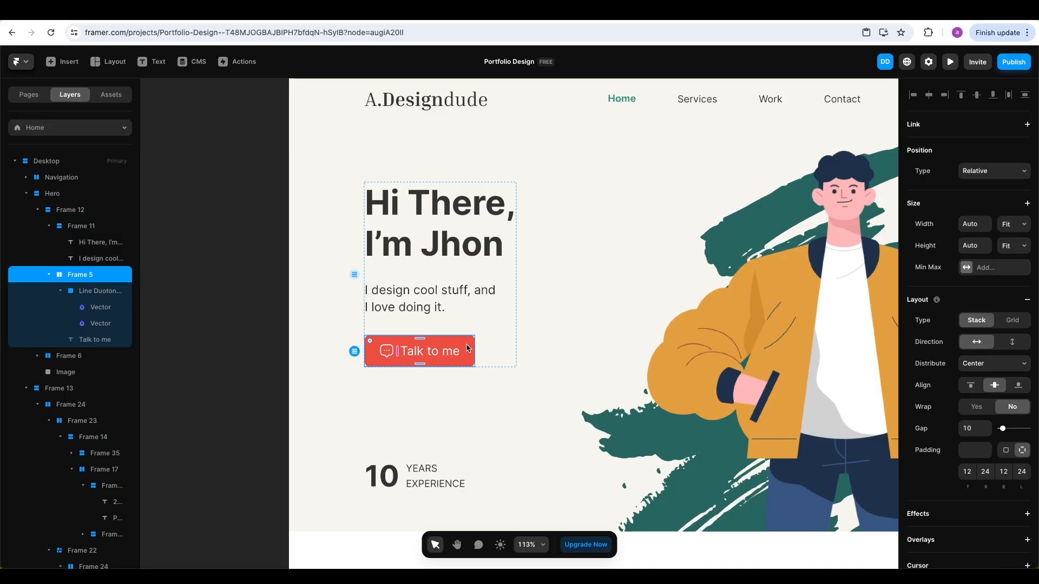
# Convert the hero's Talk to me button into a new component named 'Button Primary'
pyautogui.rightClick(461, 346)
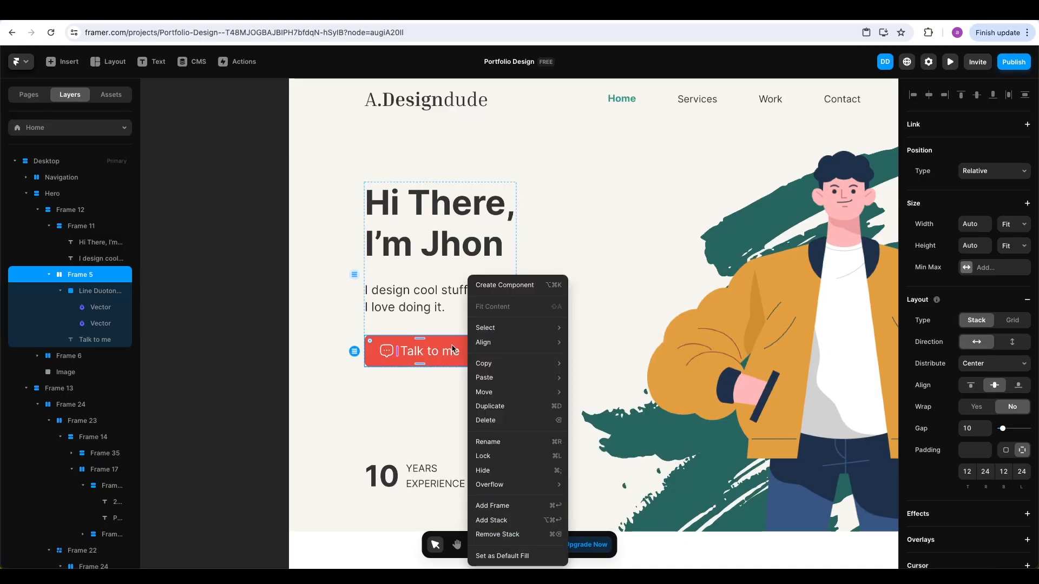
pyautogui.press('Escape')
pyautogui.click(281, 341)
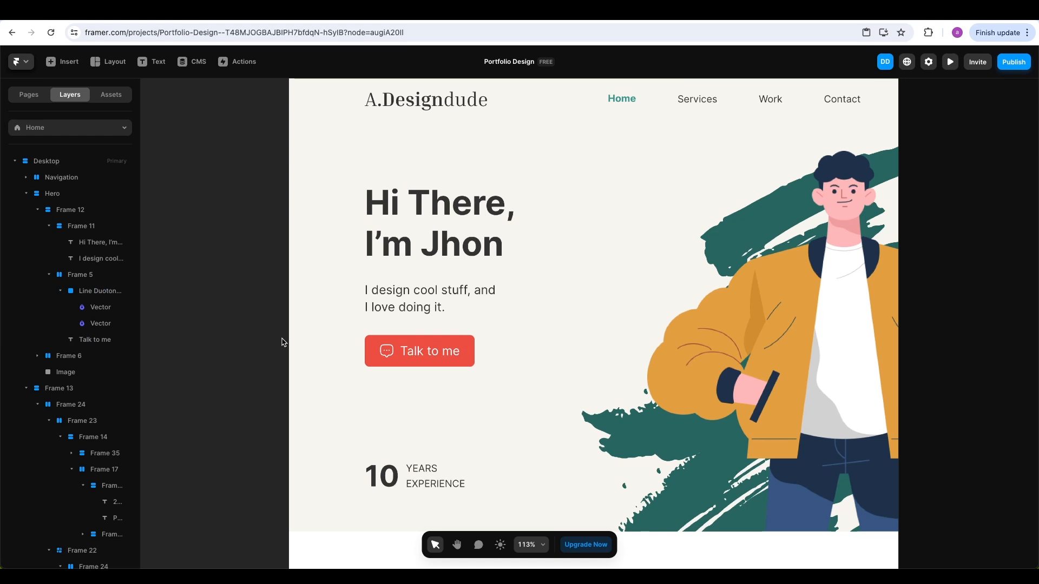
pyautogui.hscroll(1, 286, 341)
pyautogui.click(456, 343)
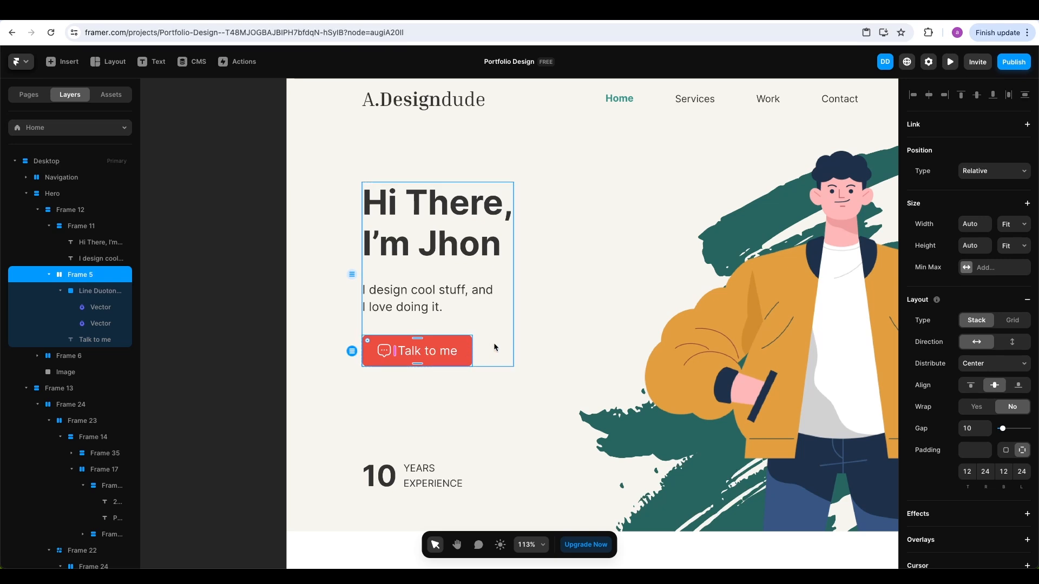
pyautogui.click(553, 341)
pyautogui.click(465, 349)
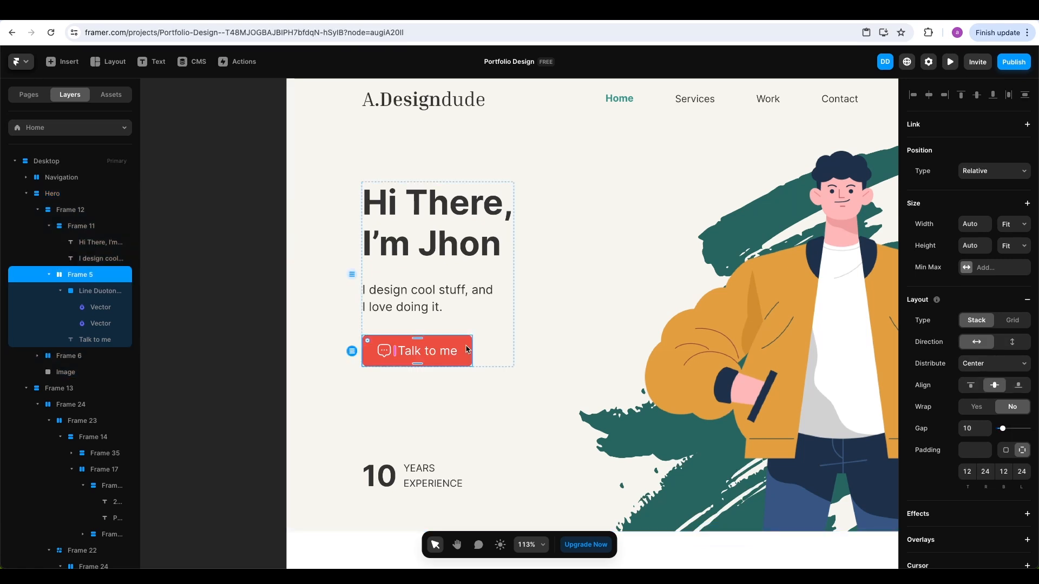
pyautogui.rightClick(466, 348)
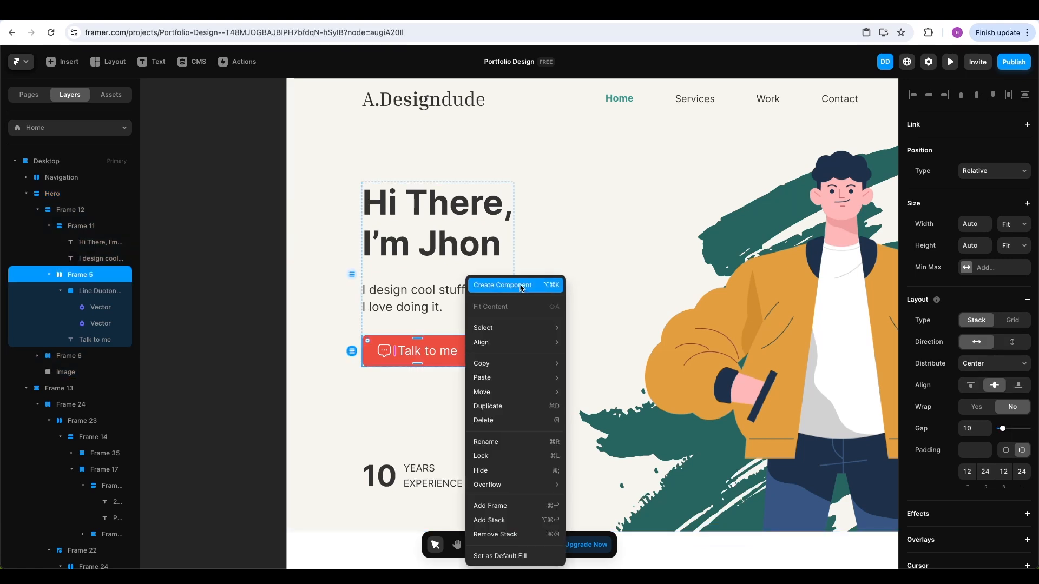
pyautogui.click(522, 287)
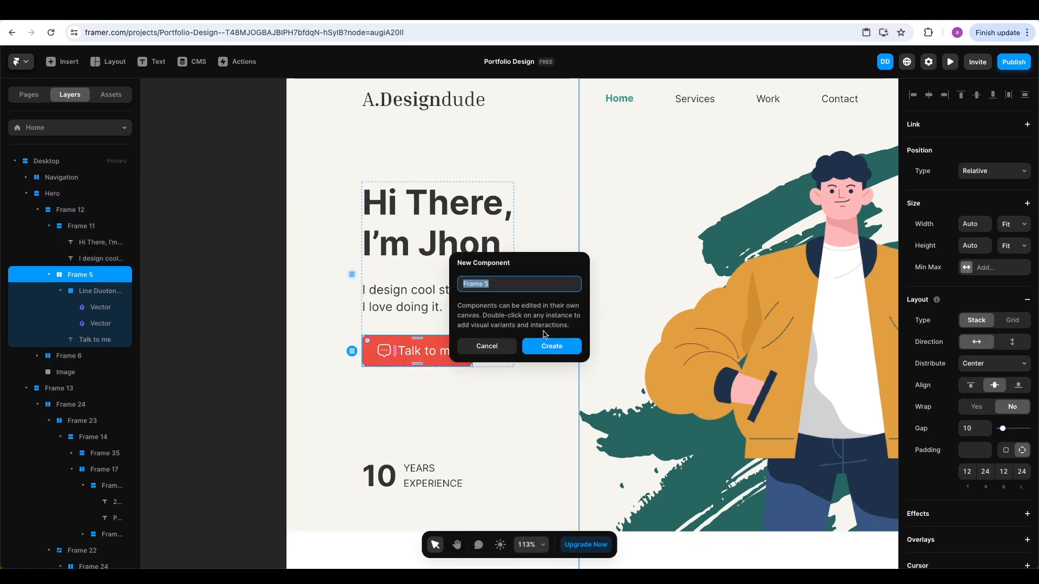
pyautogui.write('Button Primary')
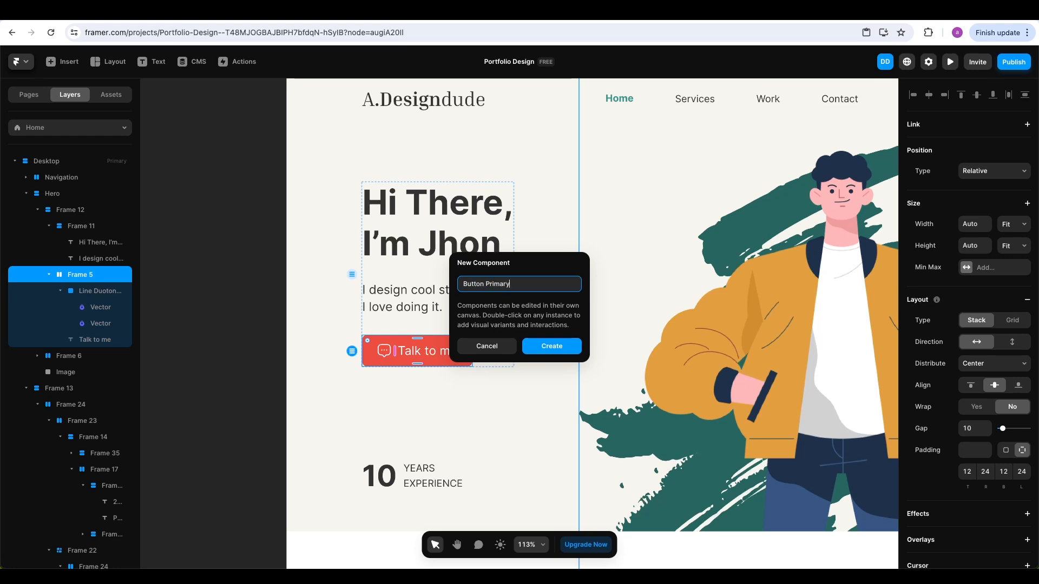
pyautogui.press('Return')
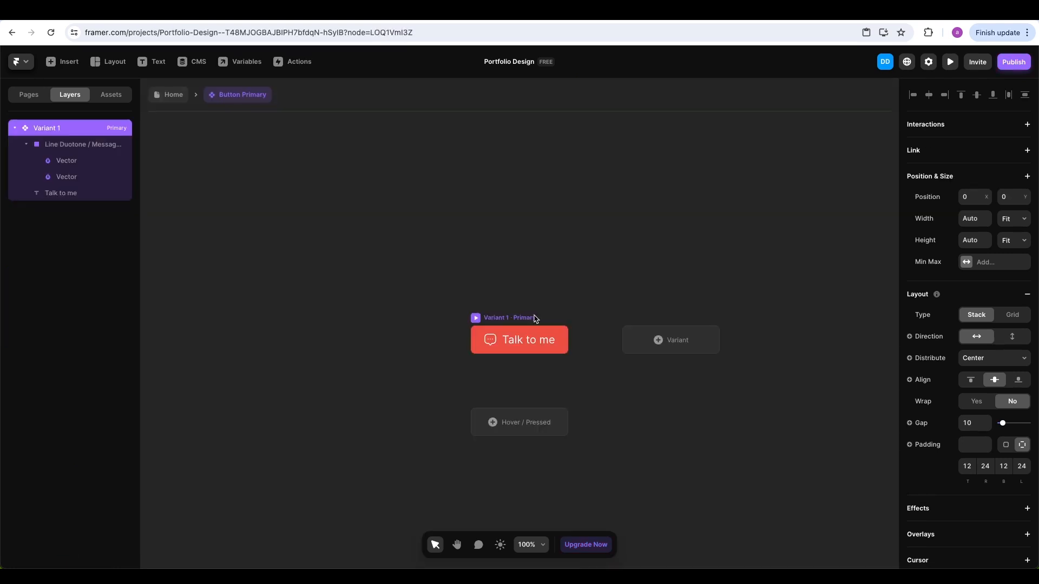
# Add a Hover variant to Button Primary with its fill opacity set to 70%
pyautogui.scroll(5, 550, 404)
pyautogui.click(500, 429)
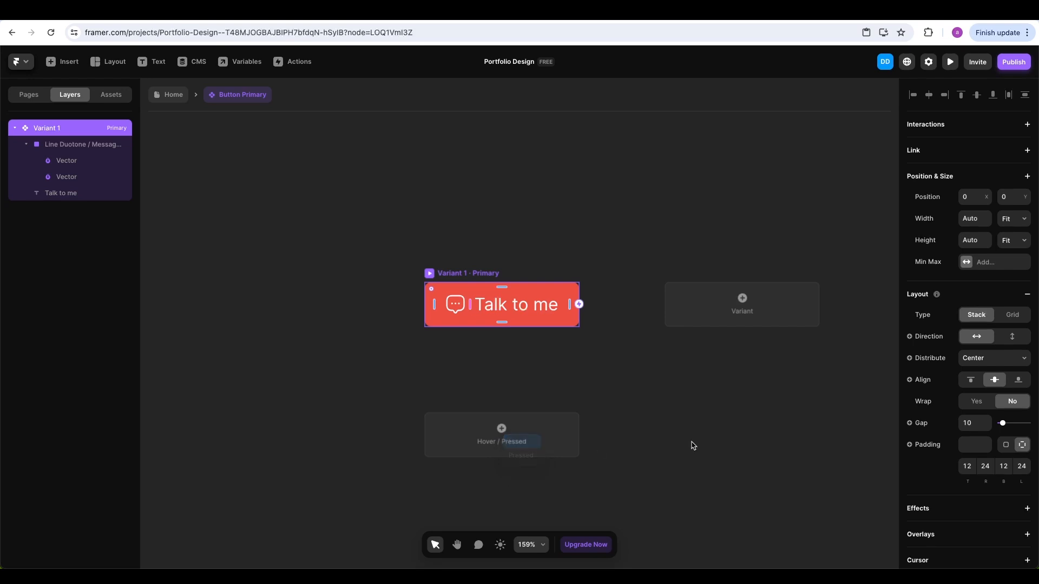
pyautogui.scroll(-5, 937, 439)
pyautogui.click(966, 382)
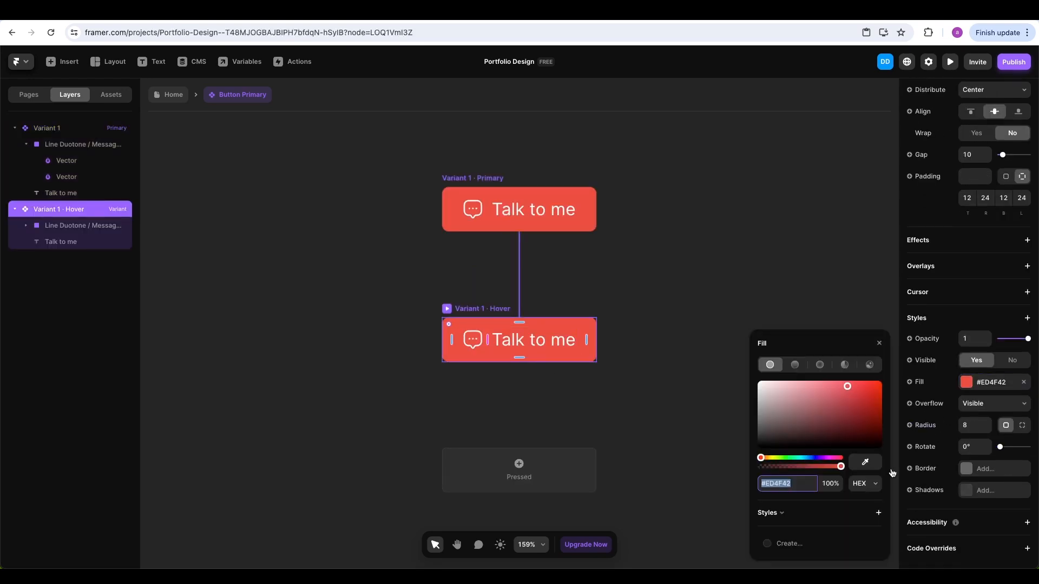
pyautogui.click(830, 483)
pyautogui.write('70')
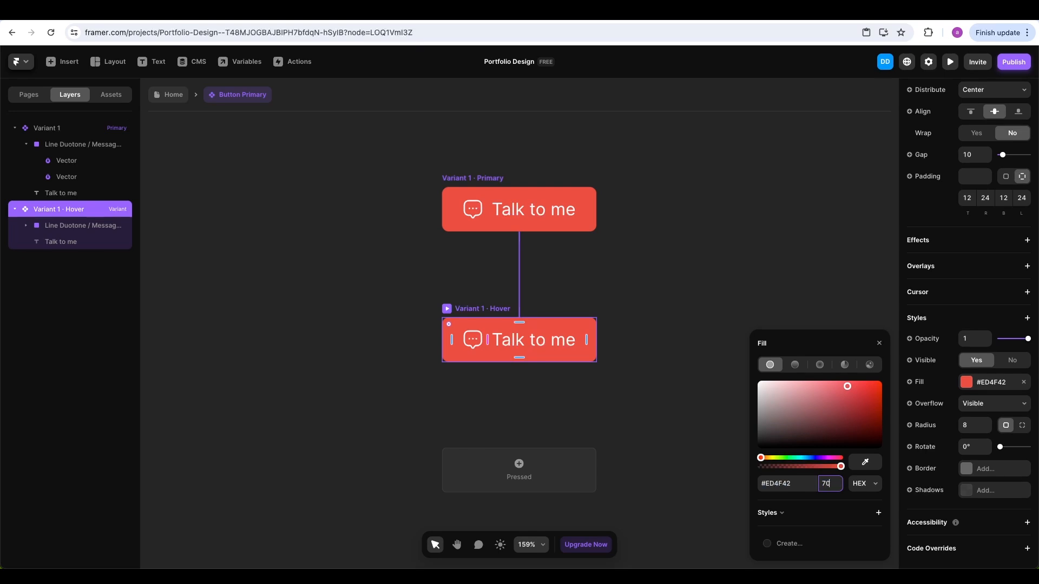
pyautogui.press('Return')
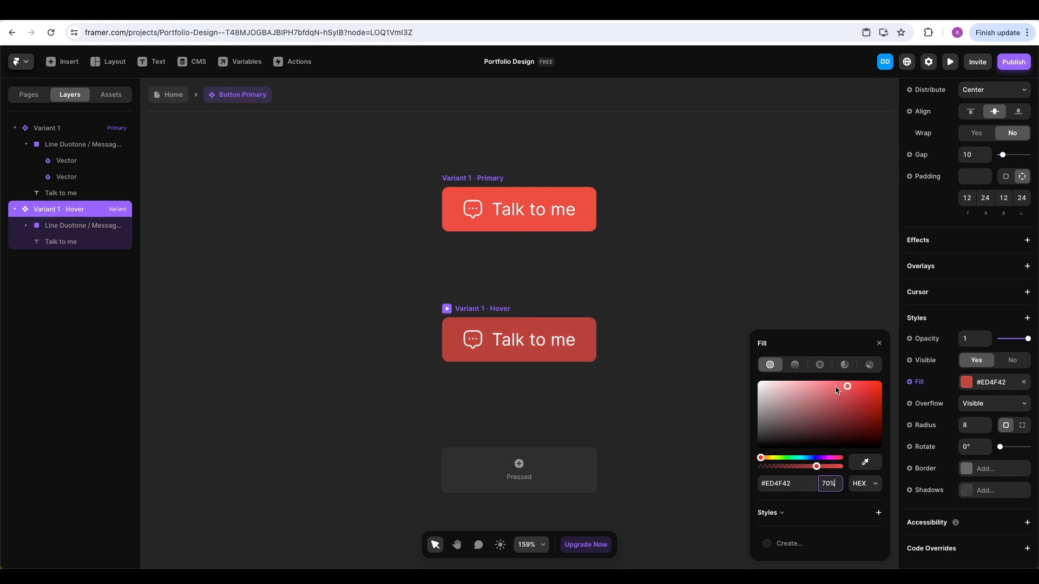
pyautogui.click(879, 343)
# Return to the Home page and preview the site to test the hover effect
pyautogui.click(180, 103)
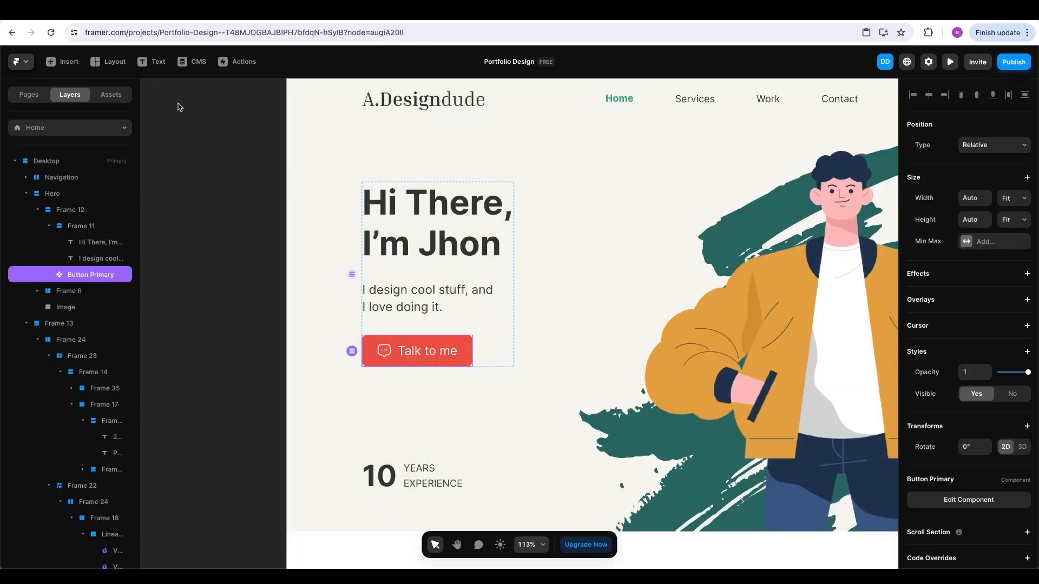
pyautogui.click(951, 62)
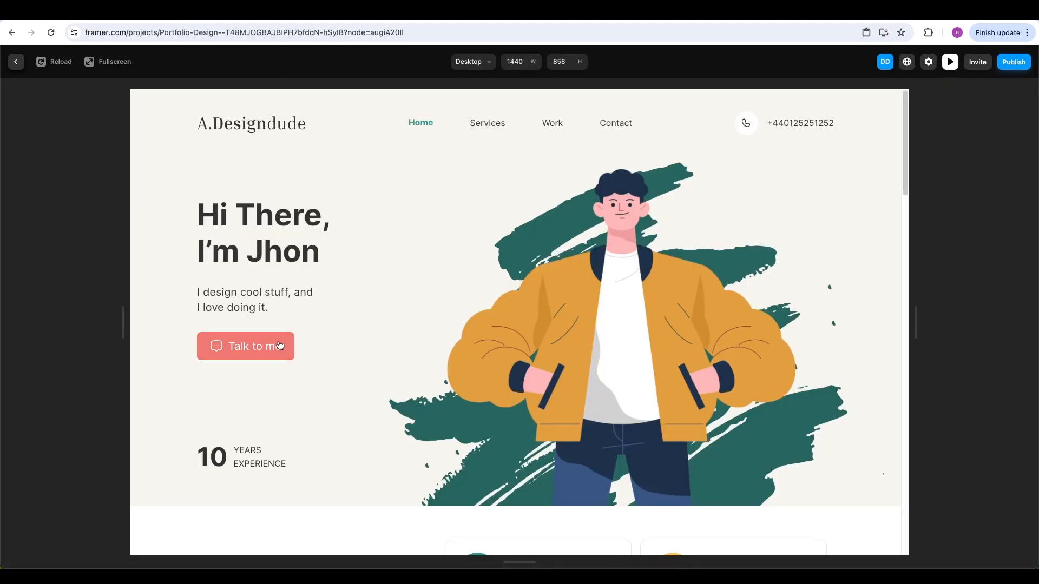
pyautogui.press('Escape')
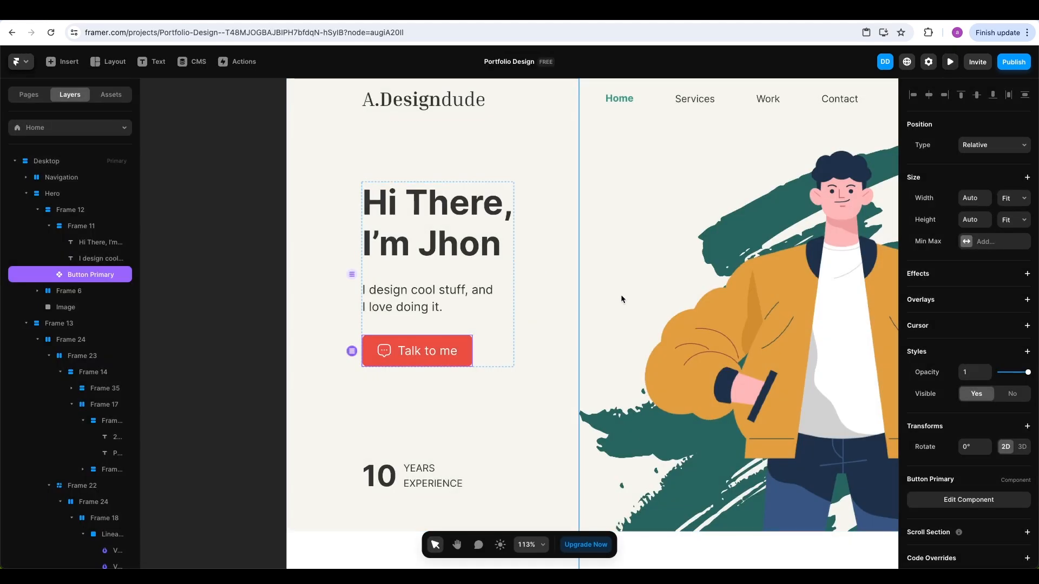
# Drag a Button Primary instance from Assets into the footer stack
pyautogui.scroll(-5, 621, 295)
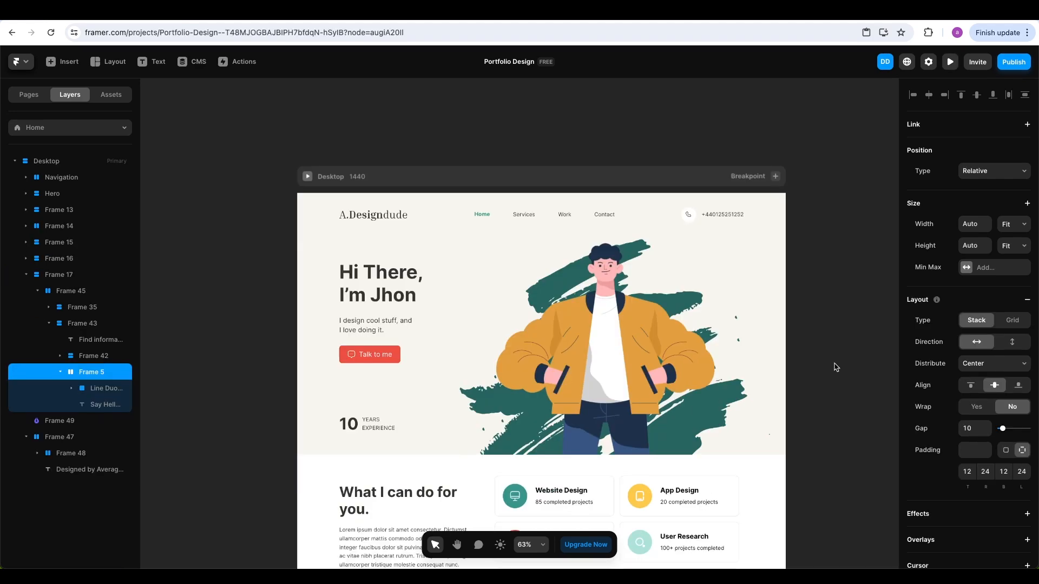
pyautogui.scroll(-5, 836, 367)
pyautogui.click(836, 367)
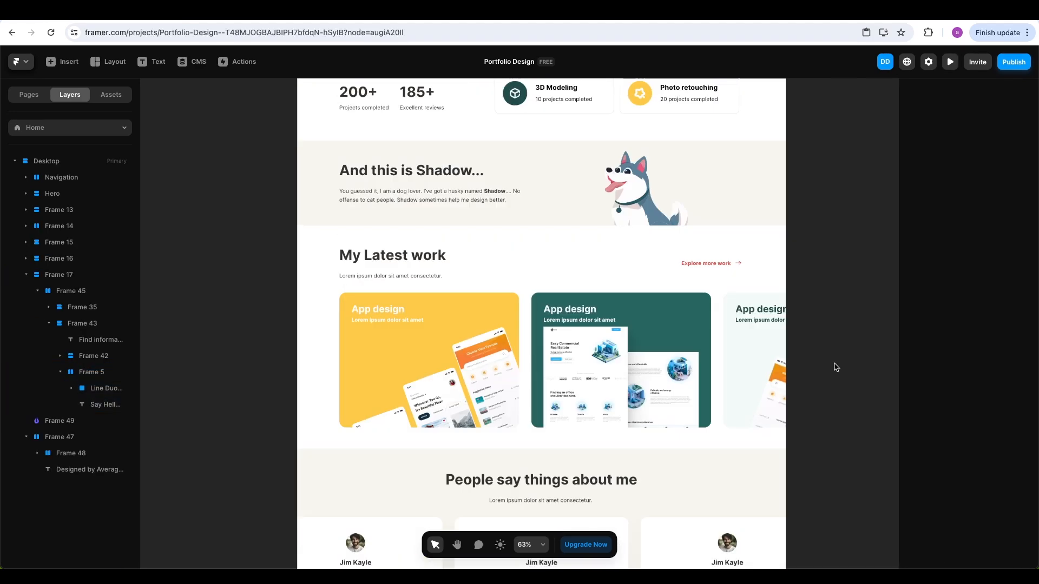
pyautogui.scroll(-4, 836, 367)
pyautogui.scroll(-7, 836, 367)
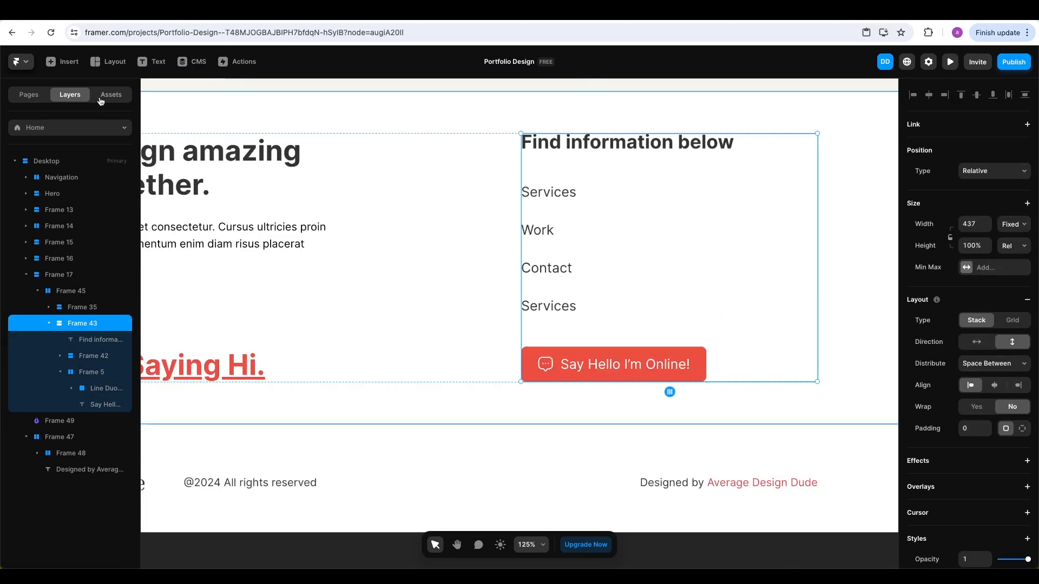
pyautogui.click(111, 94)
pyautogui.moveTo(48, 164); pyautogui.dragTo(595, 340)
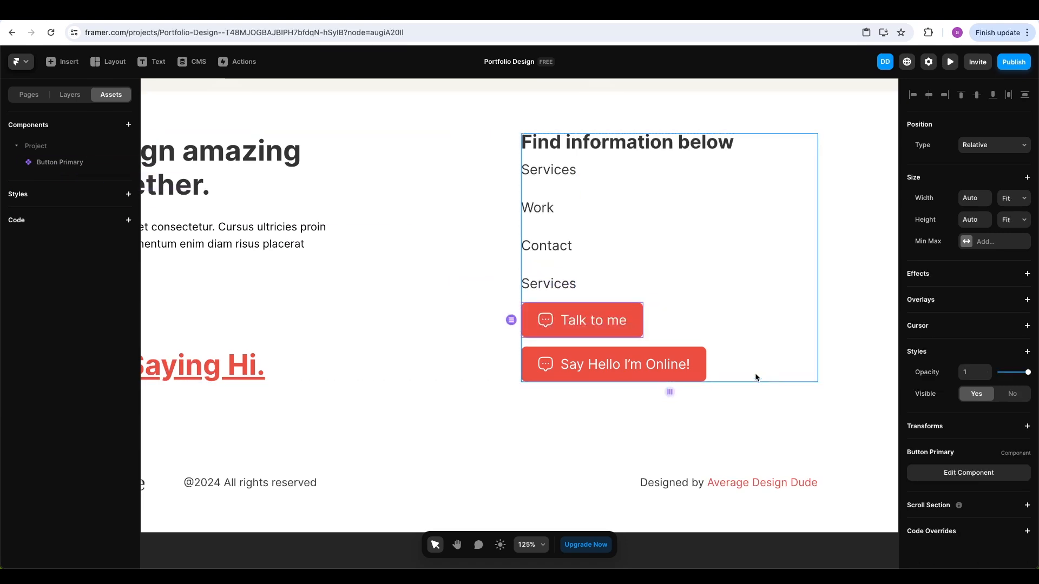
# Delete the old Say Hello I'm Online! button and open the new instance's Button Primary component
pyautogui.click(691, 357)
pyautogui.press('Delete')
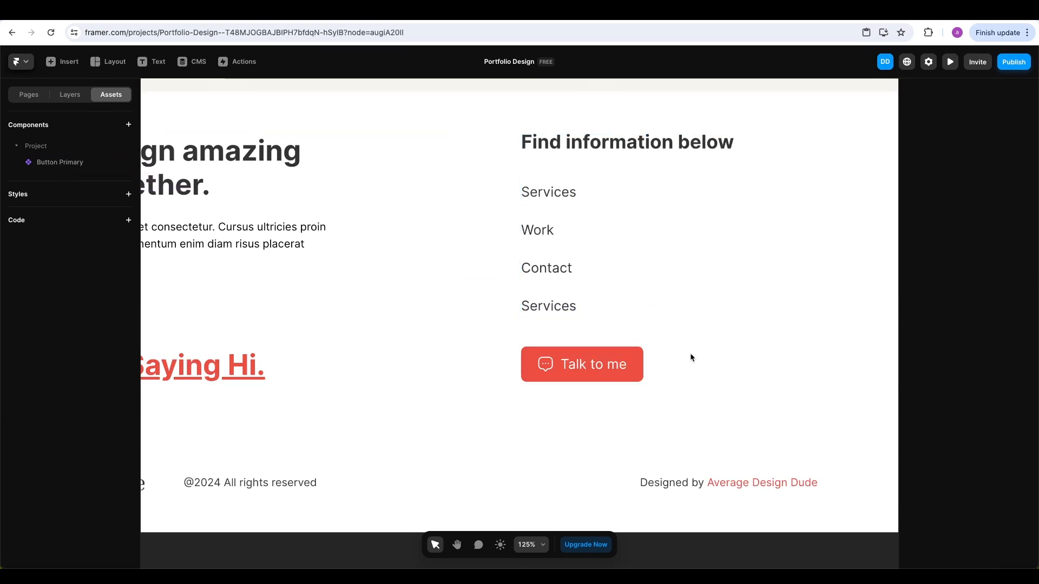
pyautogui.hotkey('ctrl', 'z')
pyautogui.click(617, 370)
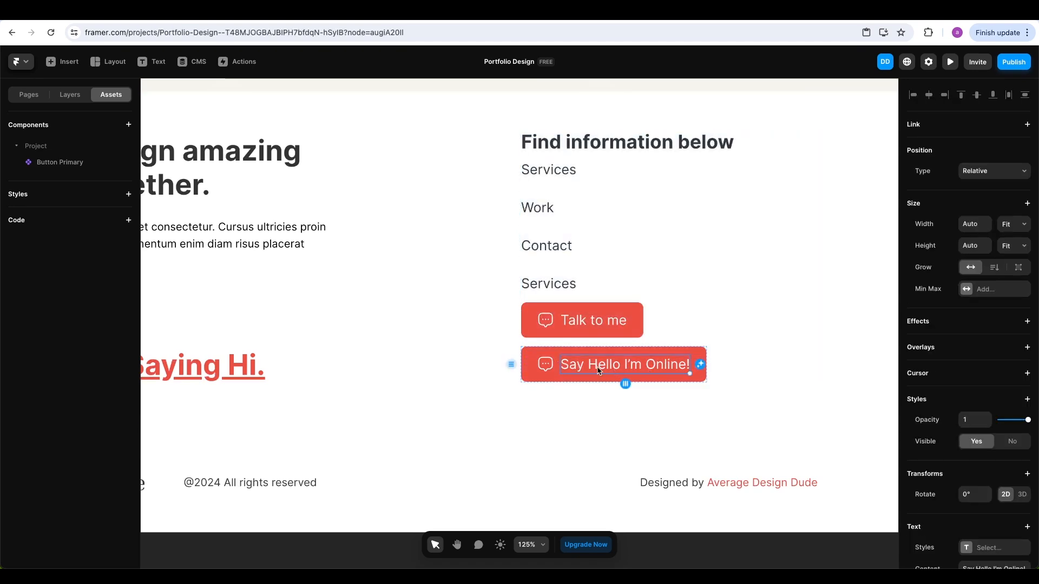
pyautogui.doubleClick(611, 371)
pyautogui.click(649, 369)
pyautogui.hotkey('ctrl', 'a')
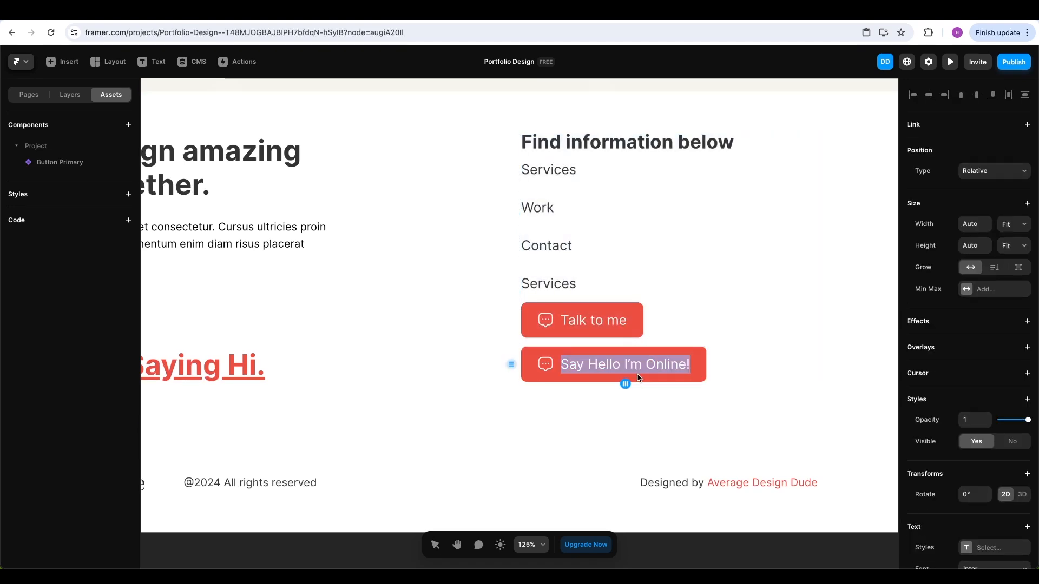
pyautogui.click(715, 376)
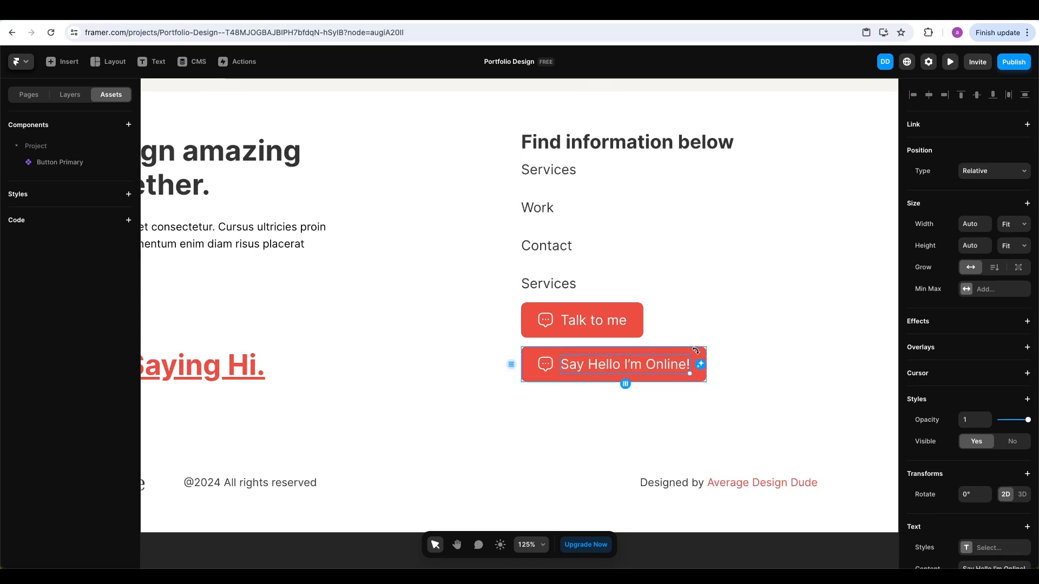
pyautogui.click(699, 359)
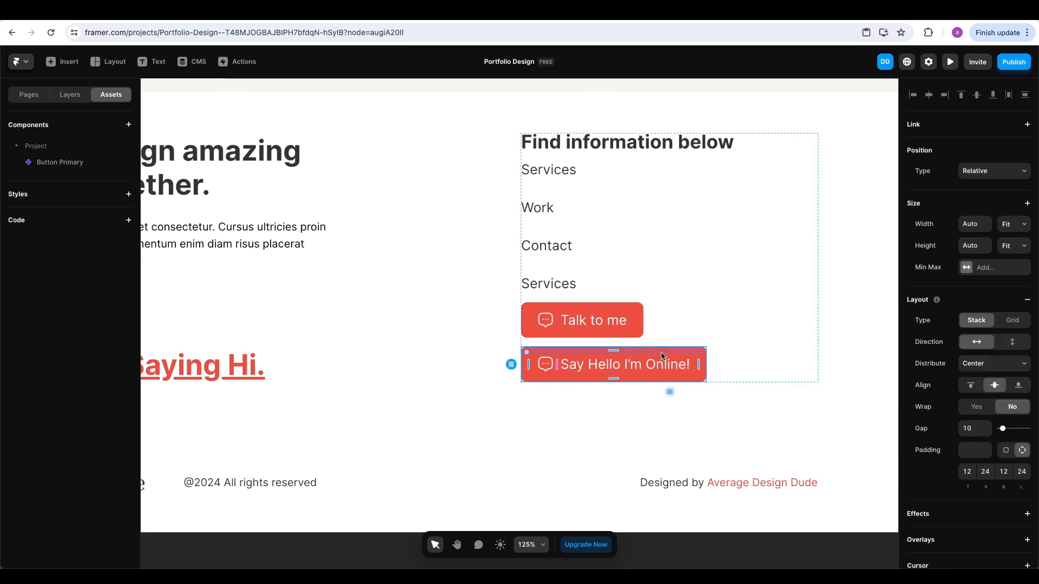
pyautogui.press('Delete')
pyautogui.click(598, 372)
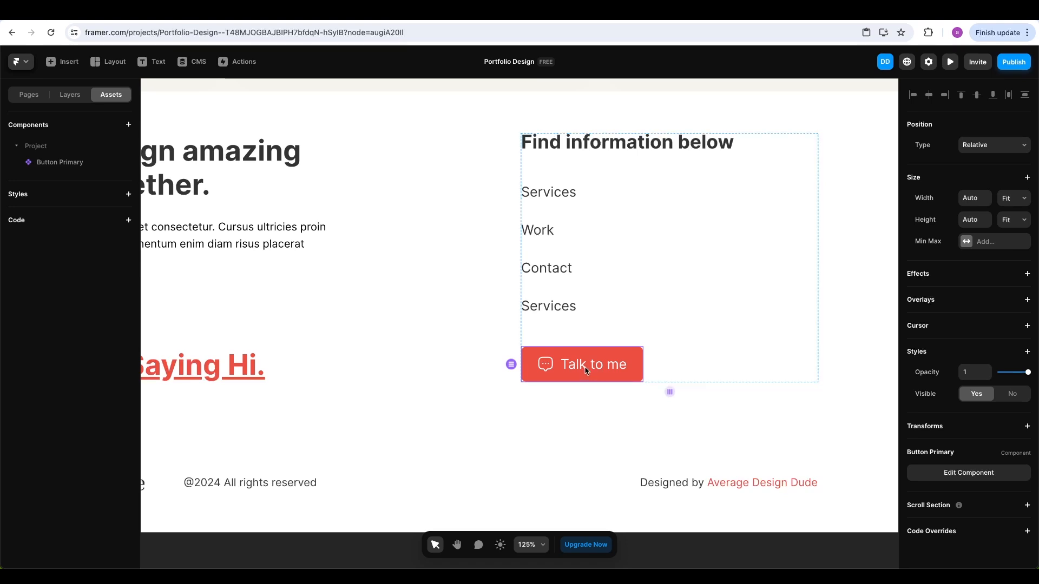
pyautogui.doubleClick(585, 370)
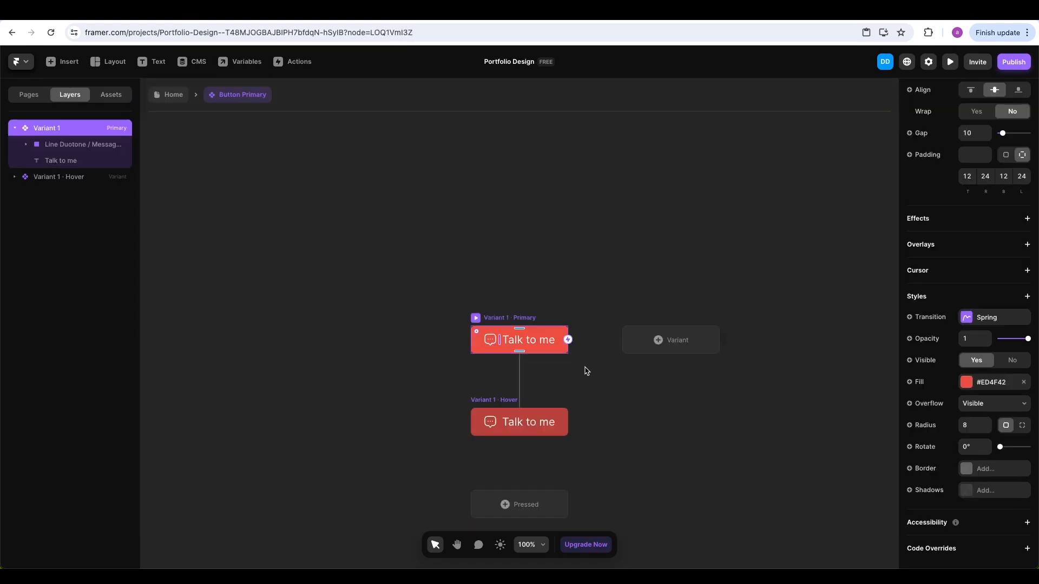
# Turn the Talk to me label into a plain text variable on Button Primary
pyautogui.click(533, 345)
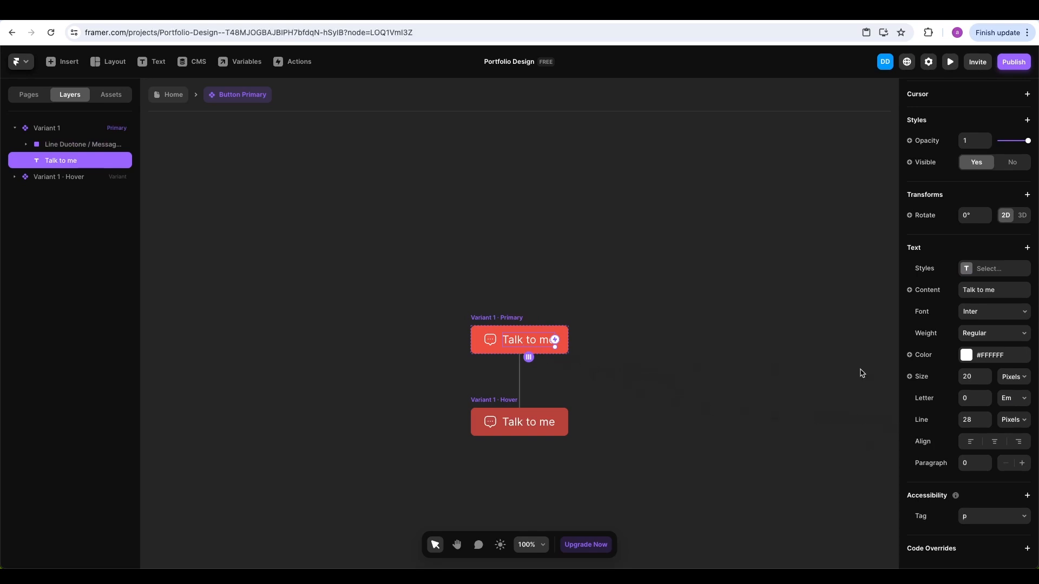
pyautogui.click(909, 290)
pyautogui.moveTo(917, 307)
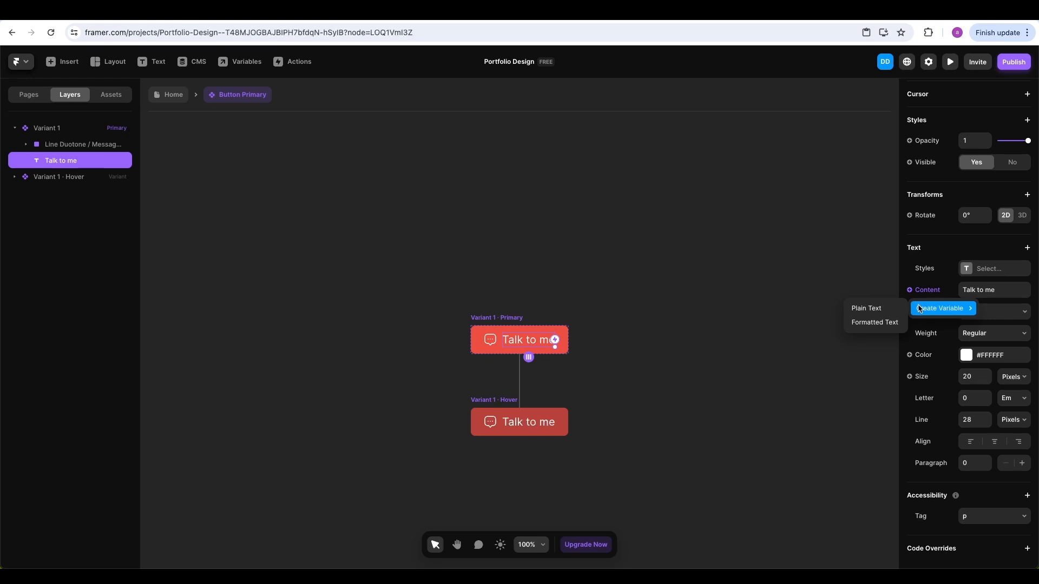
pyautogui.click(882, 312)
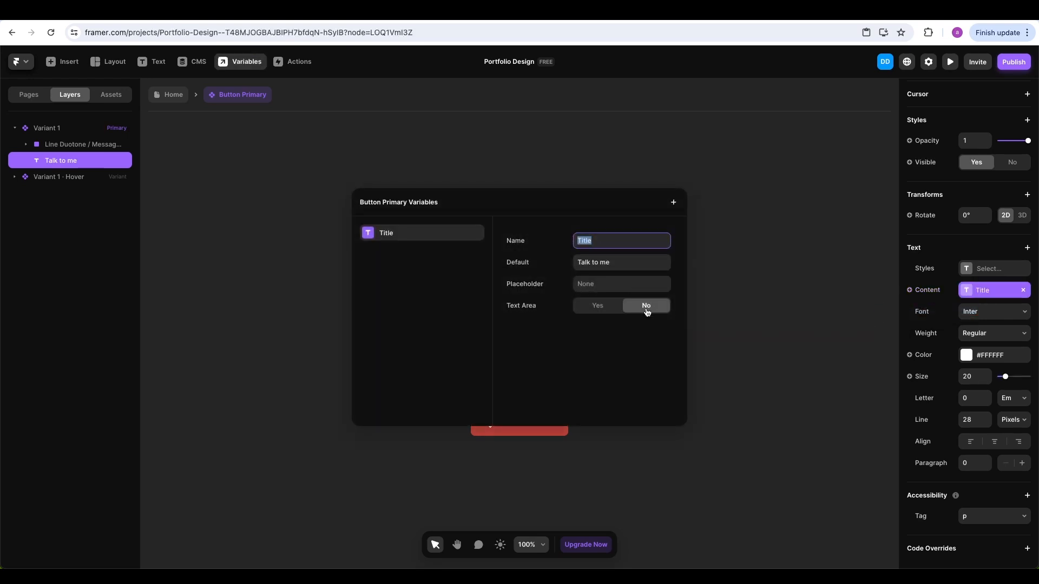
pyautogui.click(729, 260)
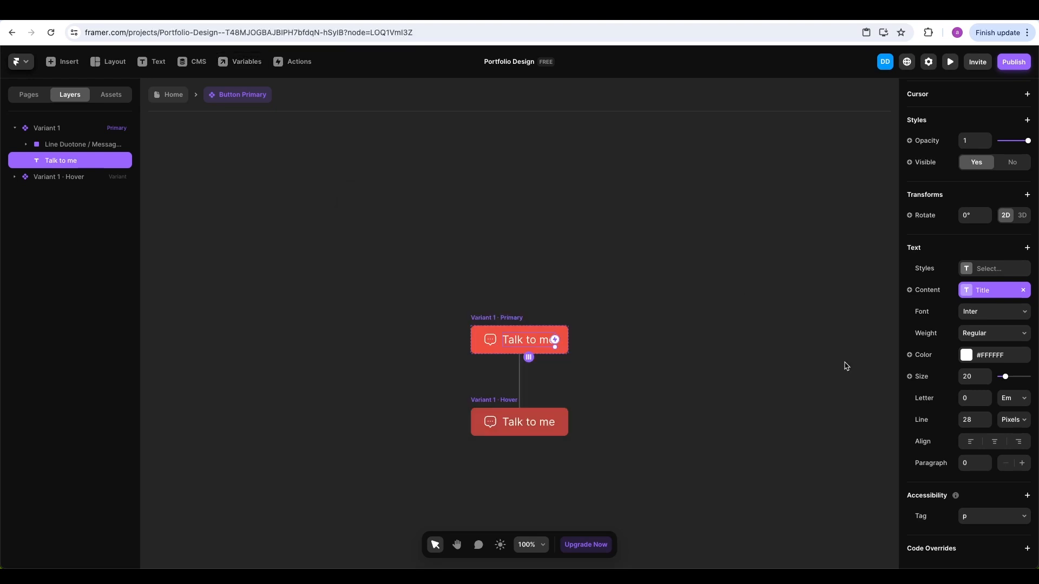
# On the Home page, set the footer button's Title to 'Say Hello I'm Online!'
pyautogui.click(173, 95)
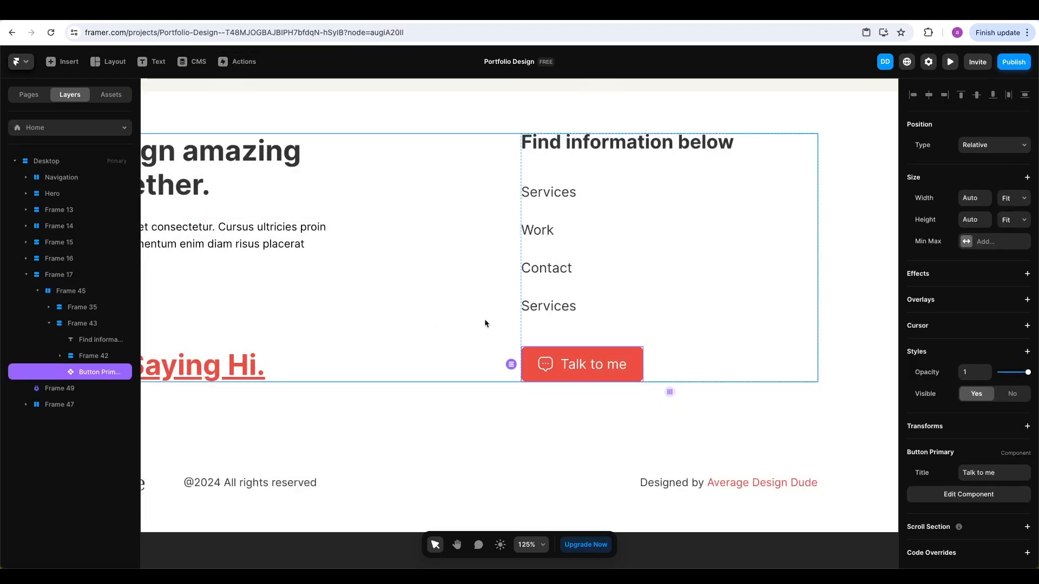
pyautogui.scroll(-1, 968, 422)
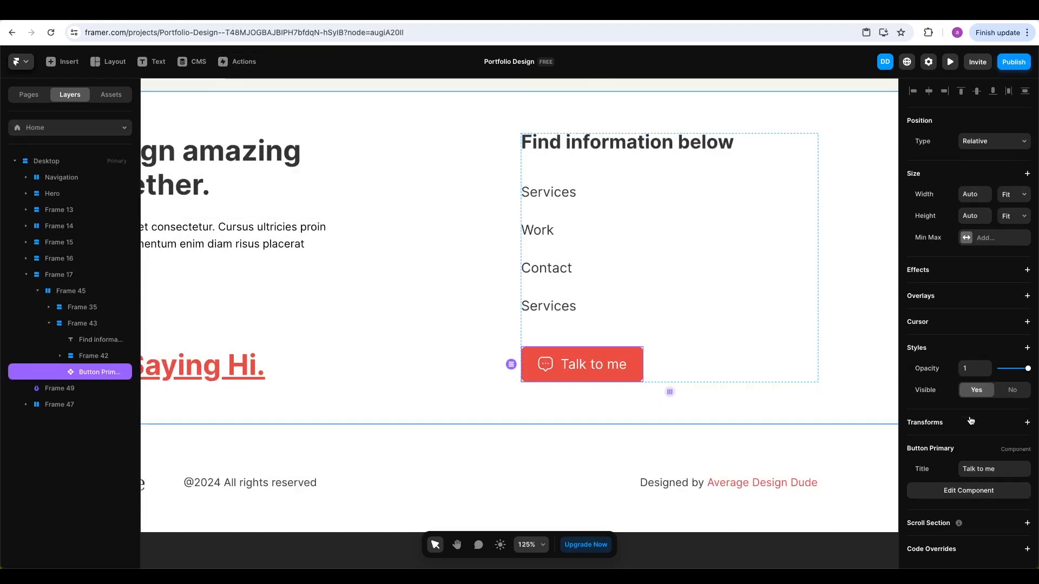
pyautogui.click(984, 469)
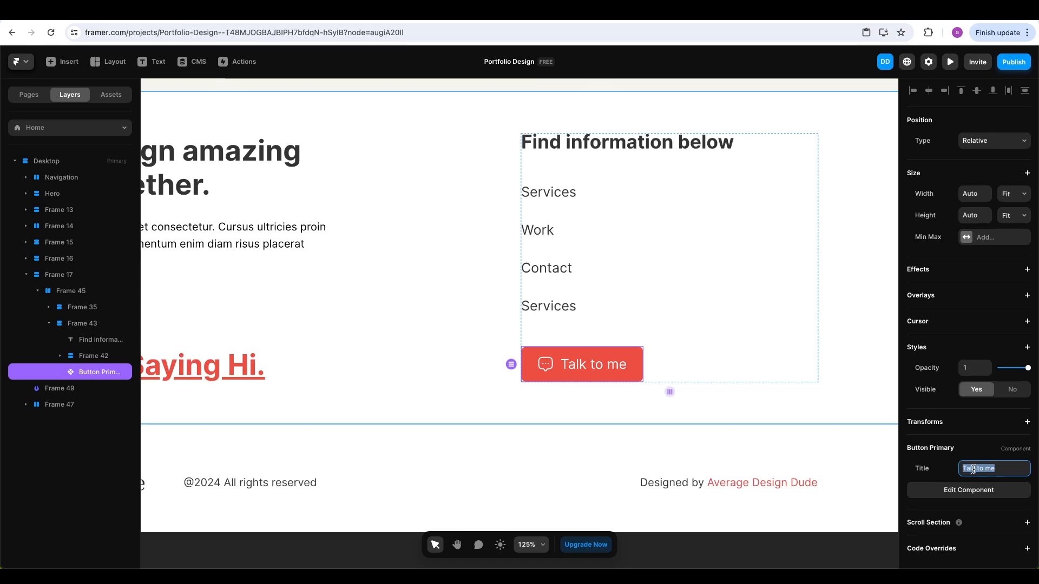
pyautogui.write("Say Hello I'm Online!")
pyautogui.press('Return')
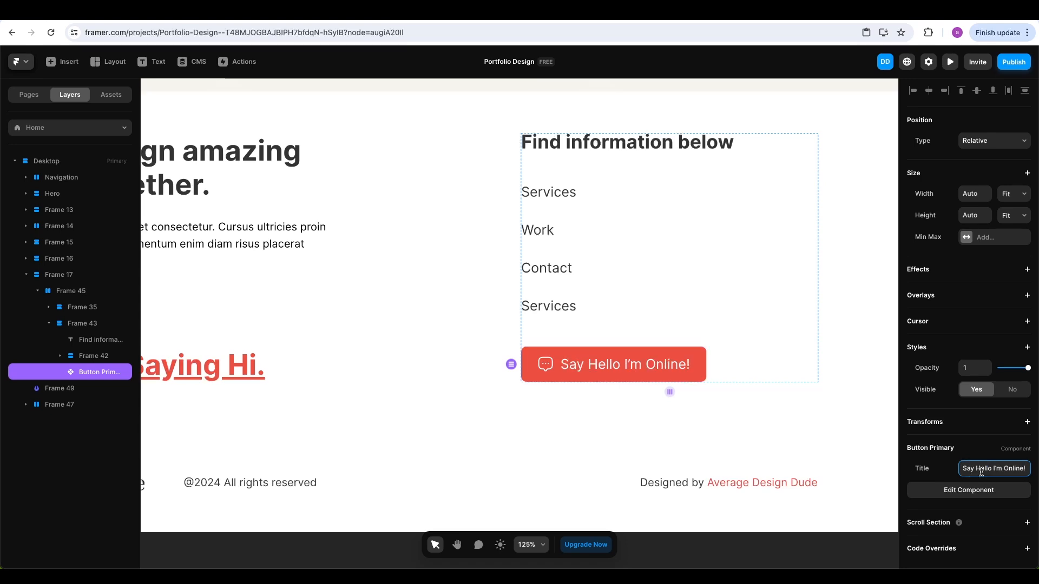
pyautogui.click(796, 401)
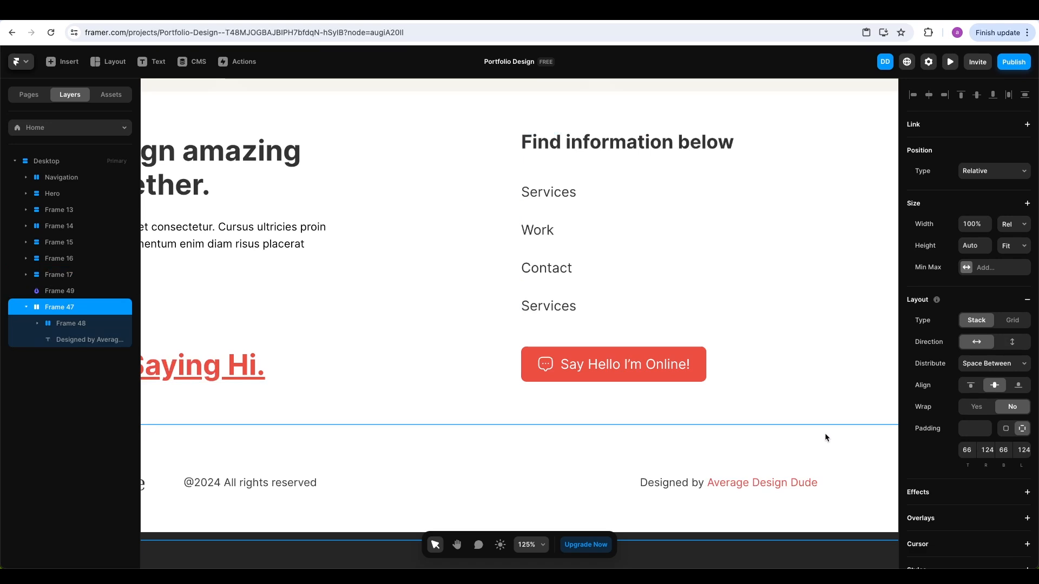
# Open Button Primary from Assets and add a new variant
pyautogui.scroll(-5, 803, 427)
pyautogui.scroll(3, 738, 375)
pyautogui.scroll(5, 566, 261)
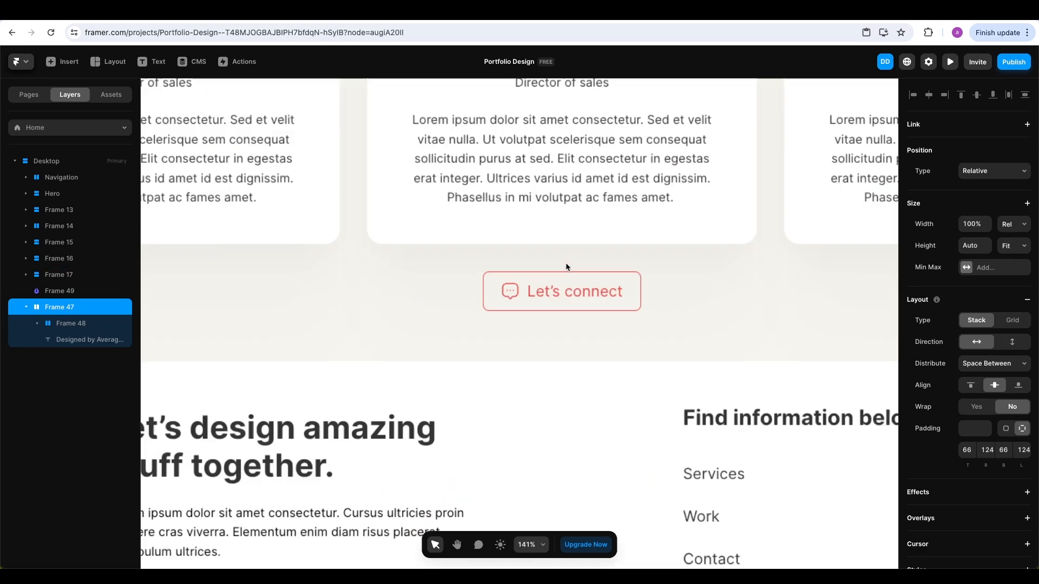
pyautogui.scroll(3, 566, 266)
pyautogui.click(628, 292)
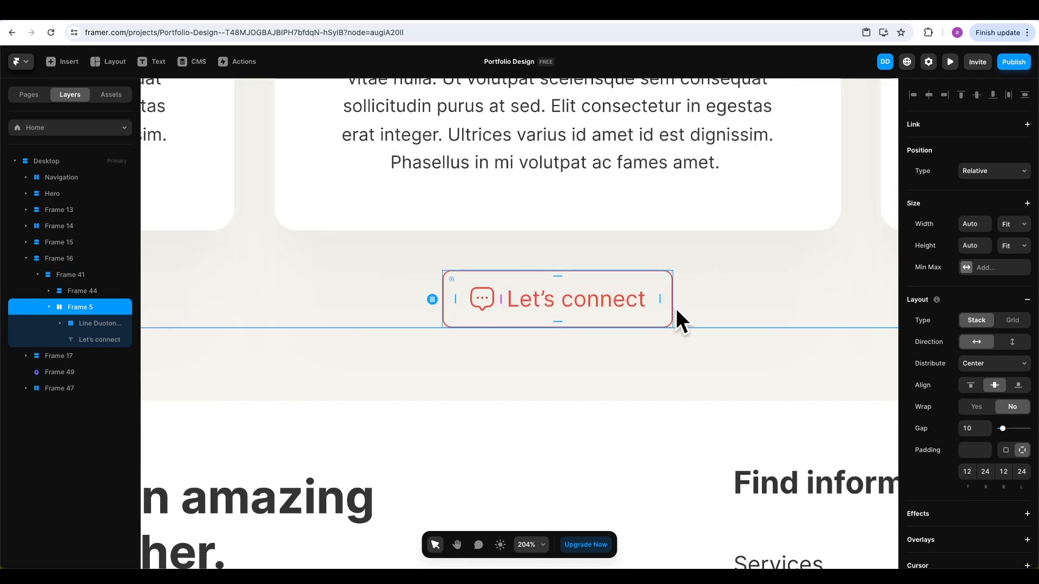
pyautogui.click(111, 97)
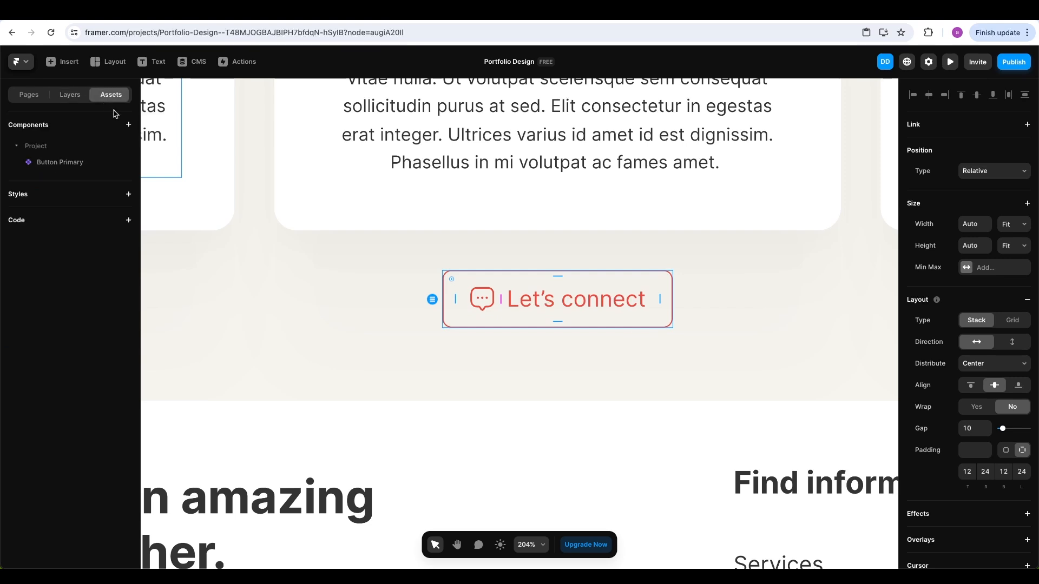
pyautogui.doubleClick(68, 162)
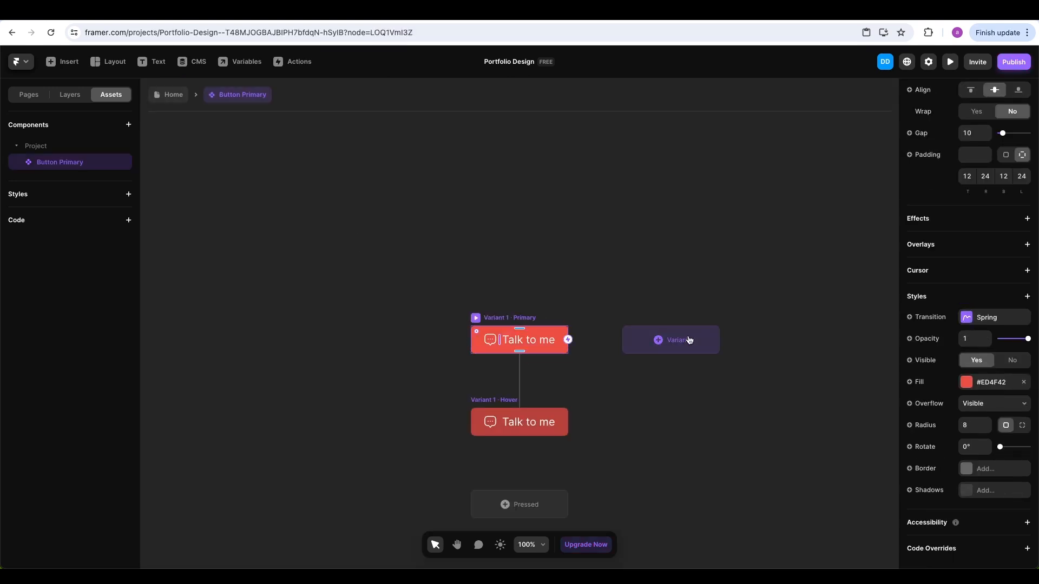
pyautogui.click(688, 340)
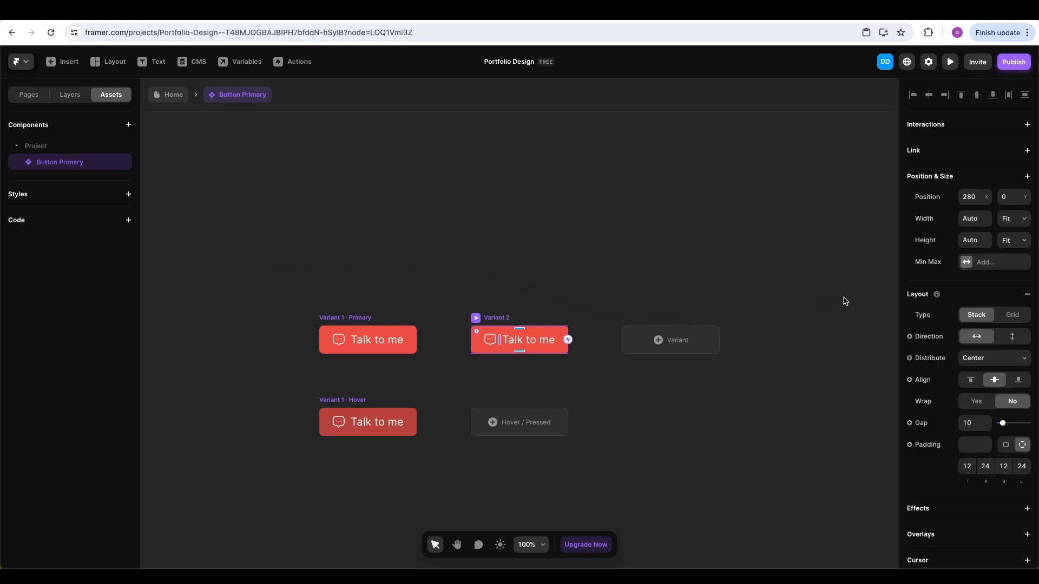
# Give the new variant a #ED4F42 border and remove its fill
pyautogui.scroll(-3, 1013, 360)
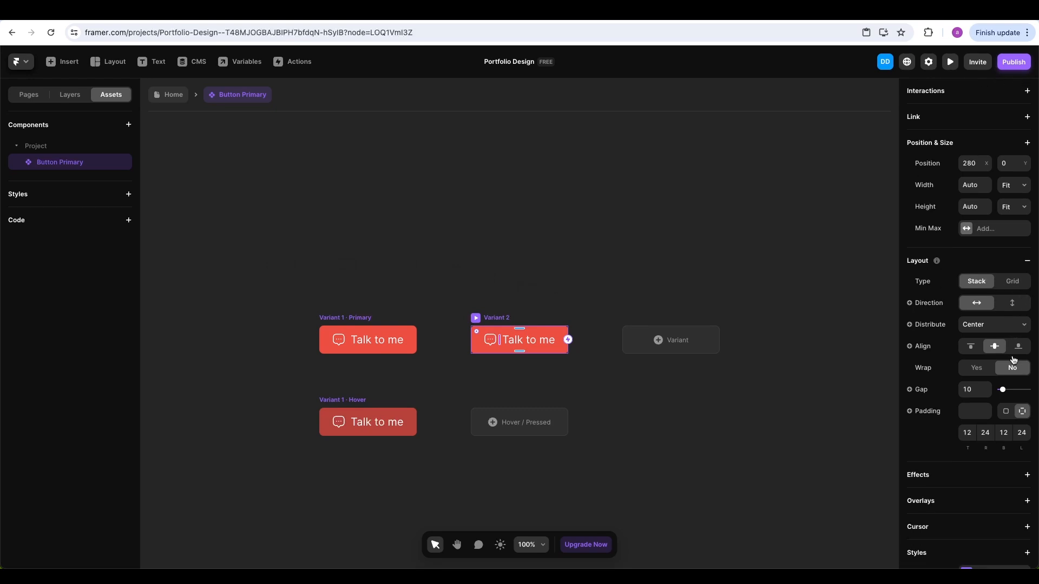
pyautogui.scroll(-3, 1013, 359)
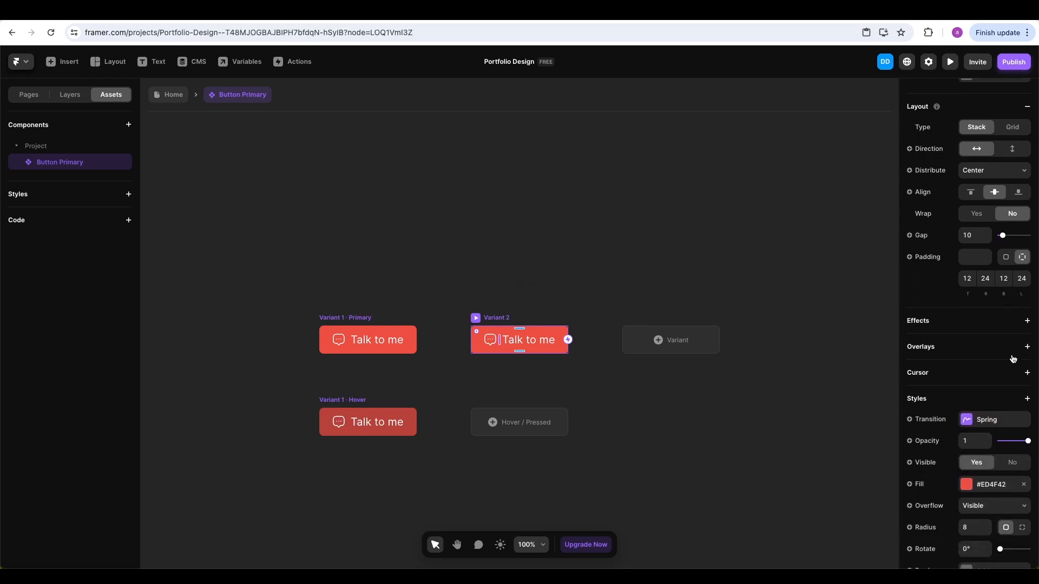
pyautogui.click(988, 469)
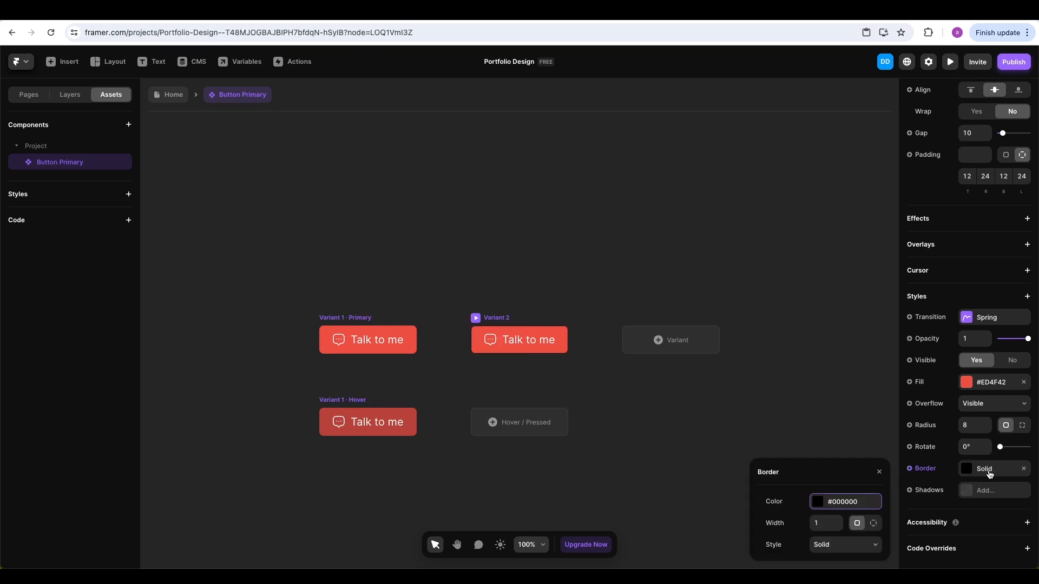
pyautogui.click(990, 385)
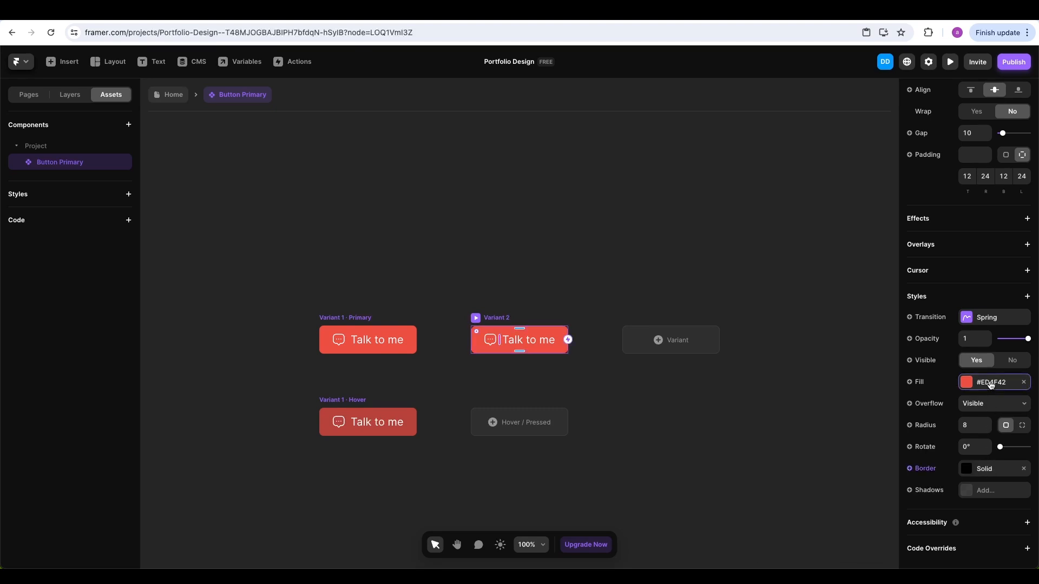
pyautogui.click(990, 384)
pyautogui.click(787, 483)
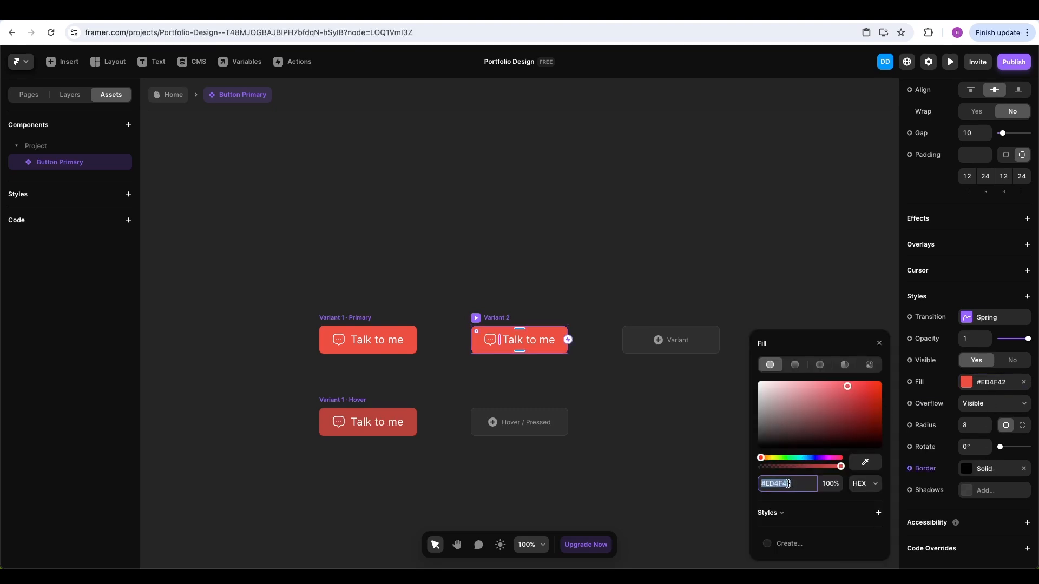
pyautogui.click(995, 469)
pyautogui.click(843, 503)
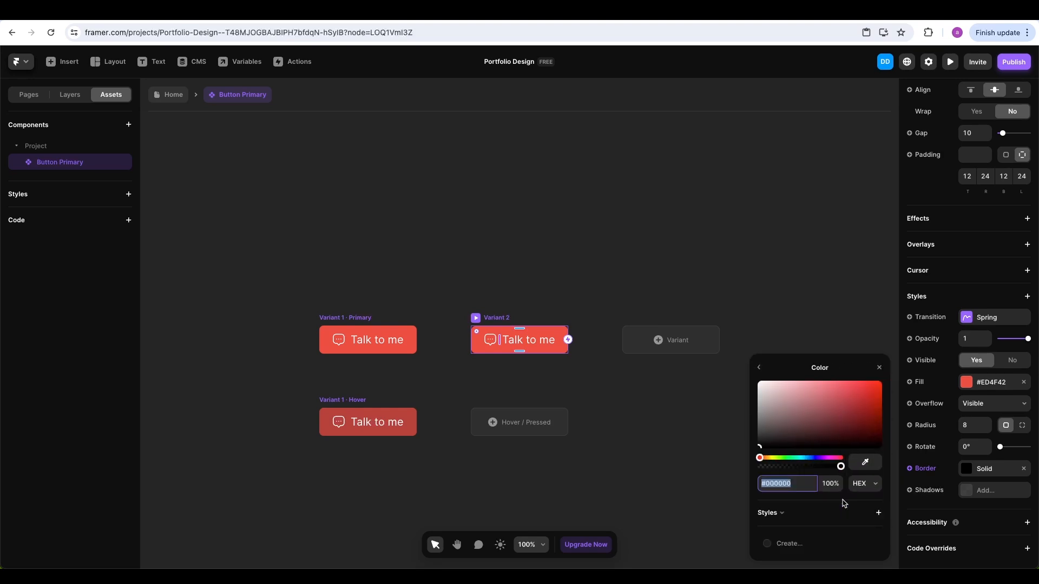
pyautogui.write('#ED4F42')
pyautogui.click(852, 510)
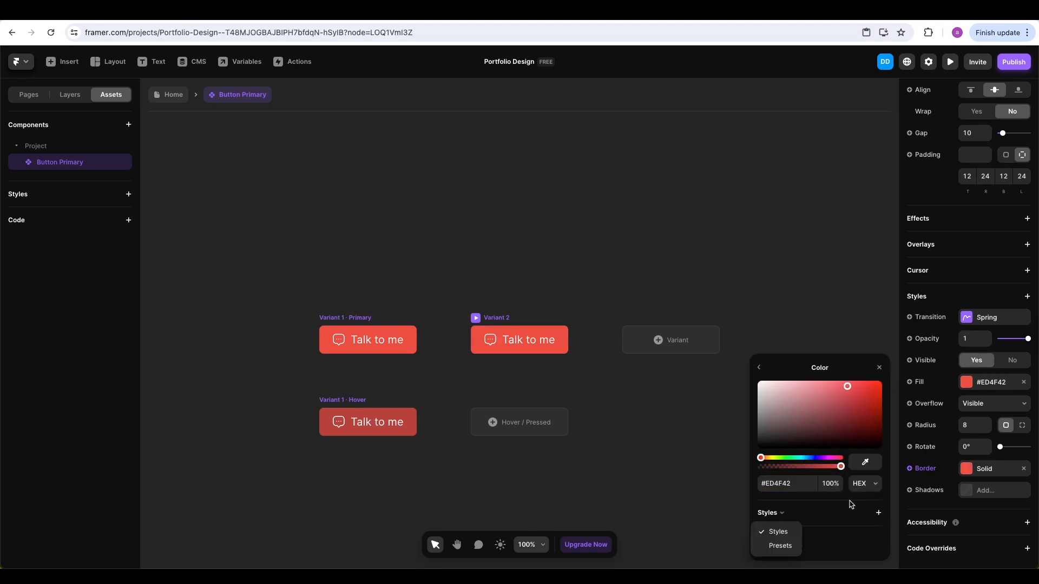
pyautogui.click(849, 502)
pyautogui.click(879, 369)
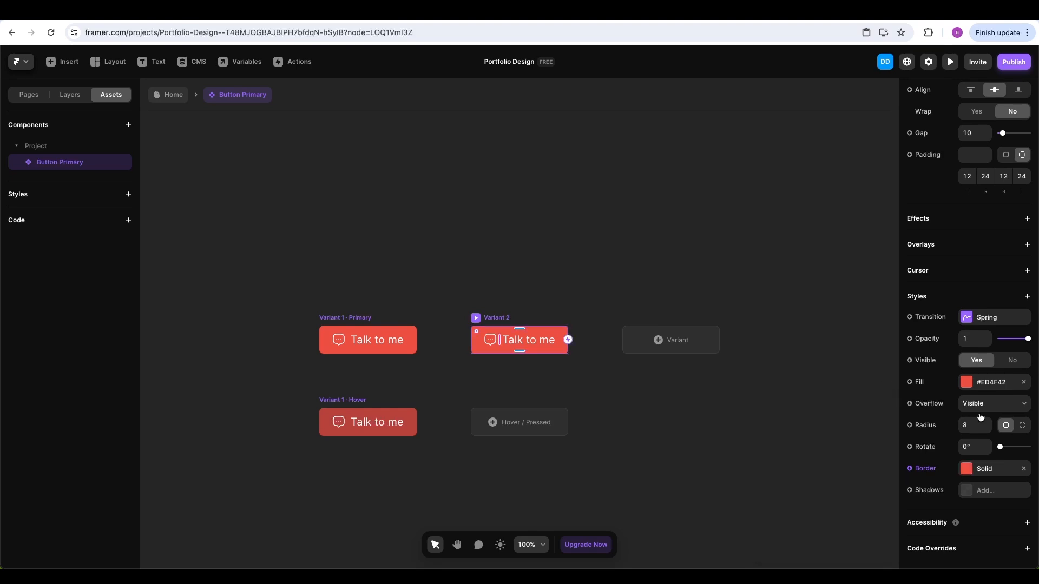
pyautogui.click(1023, 382)
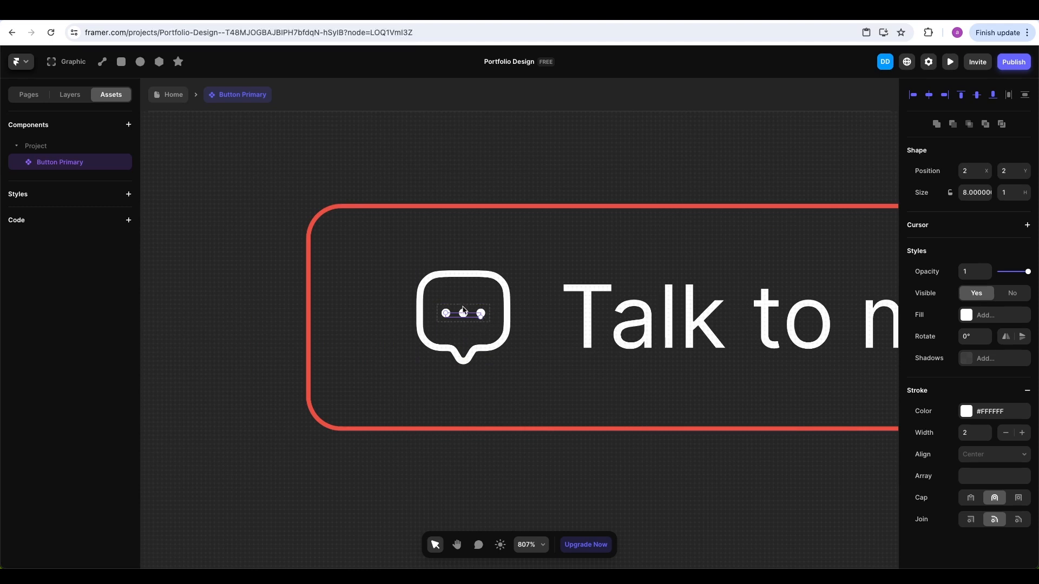
# Recolour the icon's three dots and speech-bubble outline to #ED4F42
pyautogui.click(79, 101)
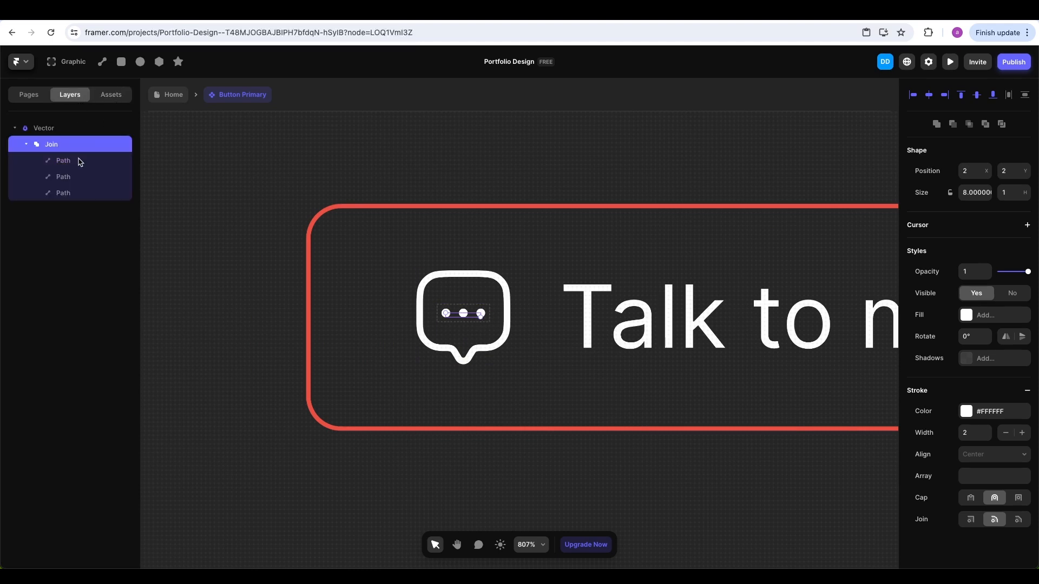
pyautogui.click(57, 132)
pyautogui.click(60, 145)
pyautogui.click(64, 161)
pyautogui.keyDown('shift'); pyautogui.click(71, 193); pyautogui.keyUp('shift')
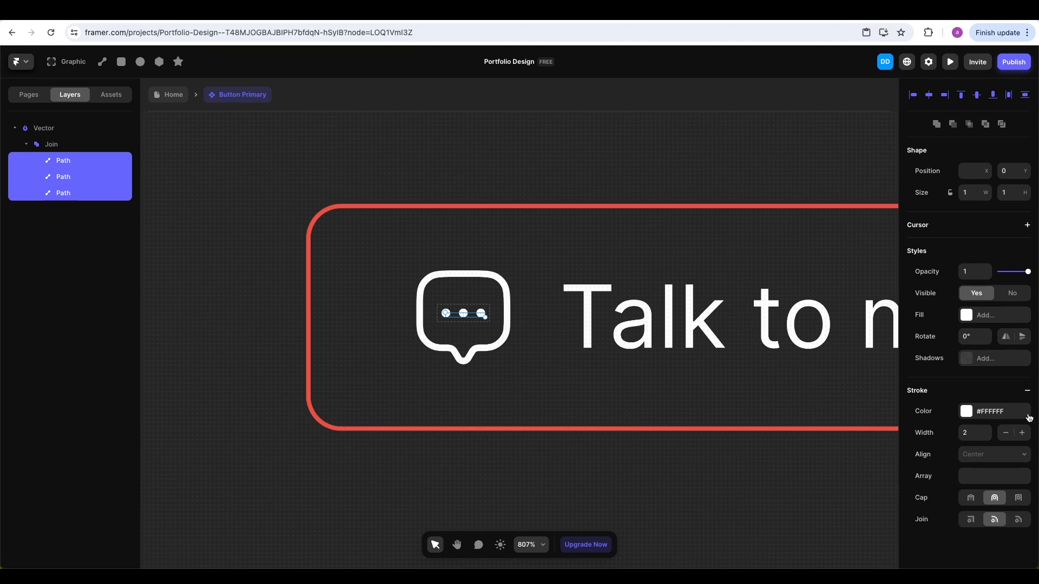
pyautogui.click(999, 415)
pyautogui.write('#ED4F42')
pyautogui.press('Return')
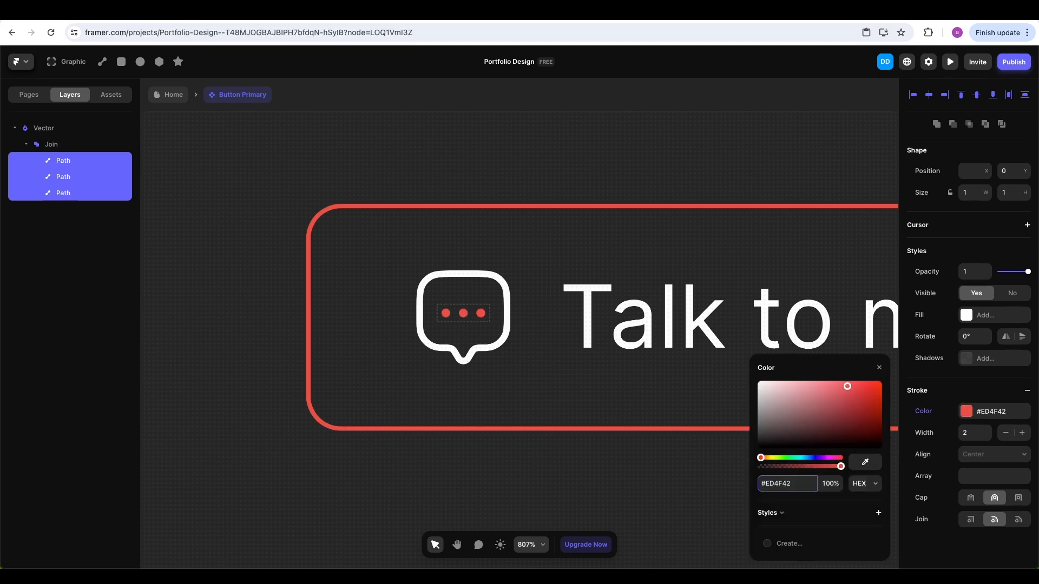
pyautogui.click(503, 290)
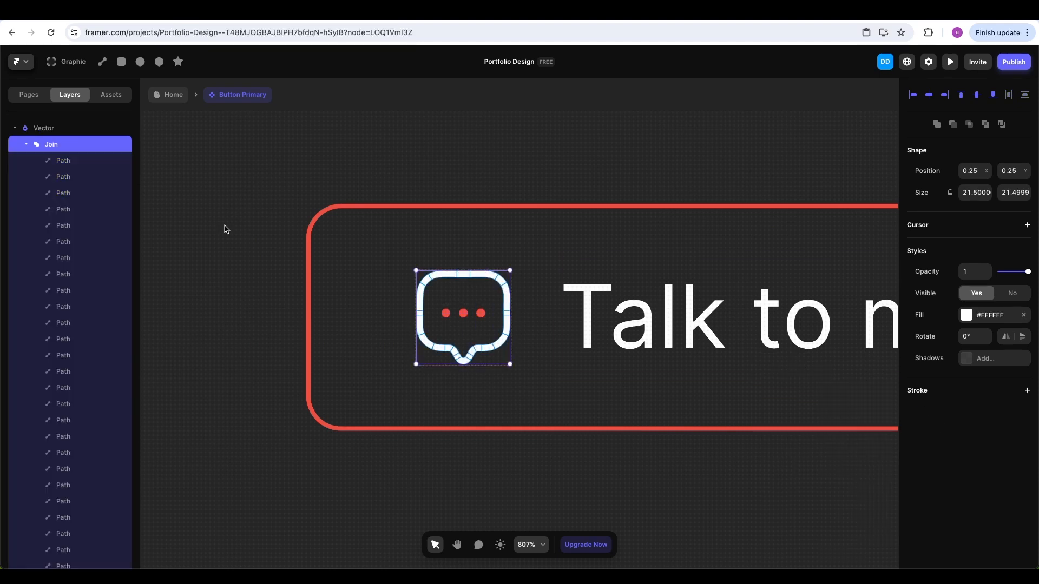
pyautogui.click(996, 318)
pyautogui.write('#ED4F42')
pyautogui.press('Return')
# Change the Talk to me text colour to #ED4F42
pyautogui.click(698, 317)
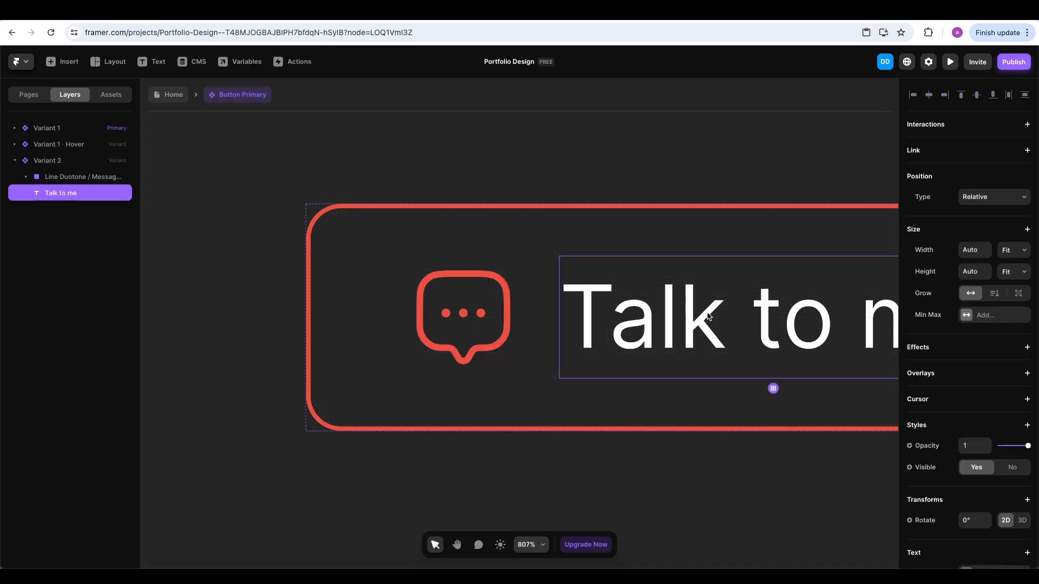
pyautogui.hscroll(3, 739, 319)
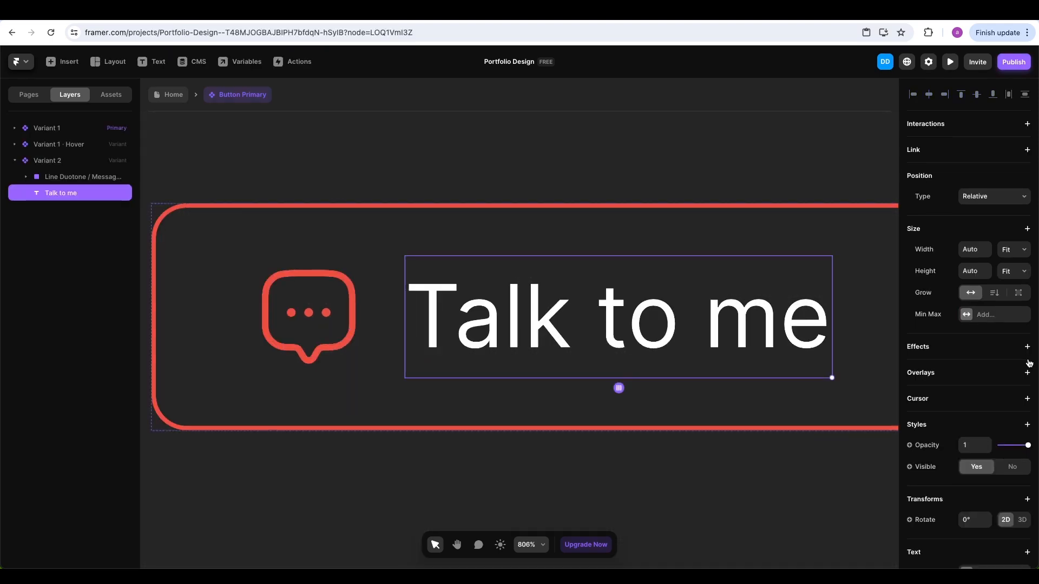
pyautogui.scroll(-4, 1025, 366)
pyautogui.click(1000, 483)
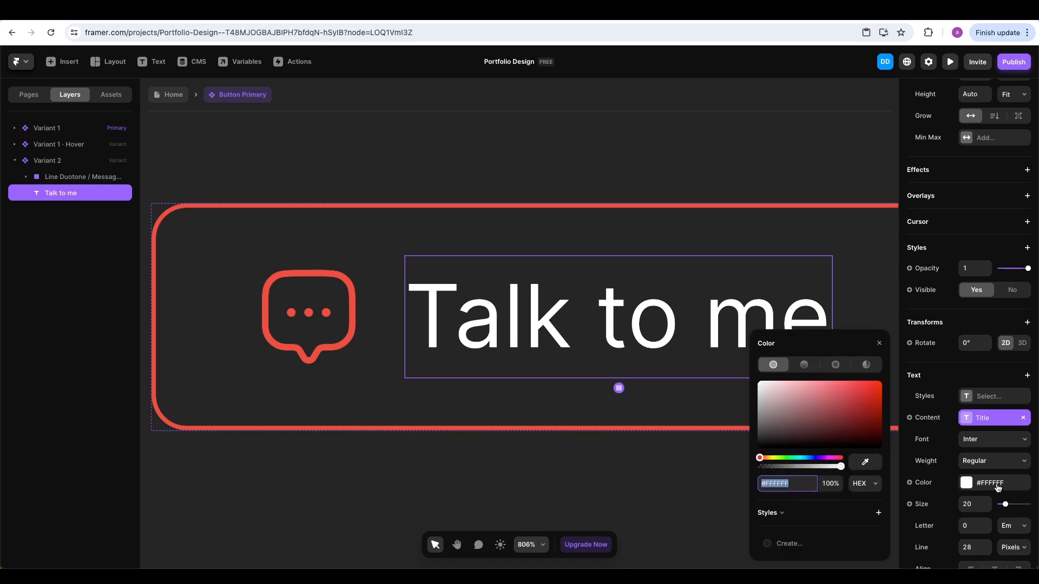
pyautogui.write('#ED4F42')
pyautogui.press('Return')
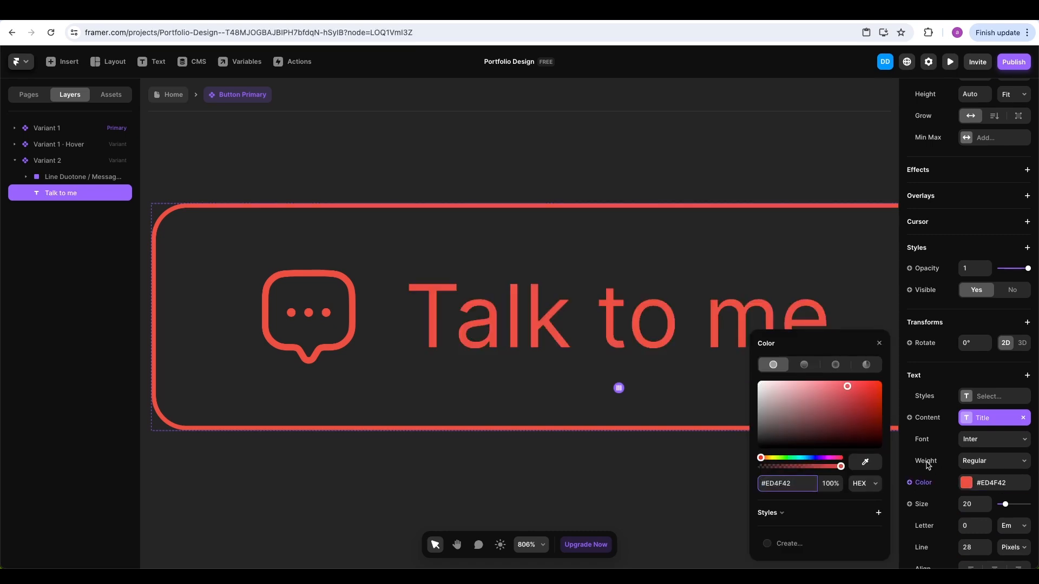
pyautogui.click(575, 455)
pyautogui.scroll(-6, 649, 383)
pyautogui.scroll(-3, 650, 383)
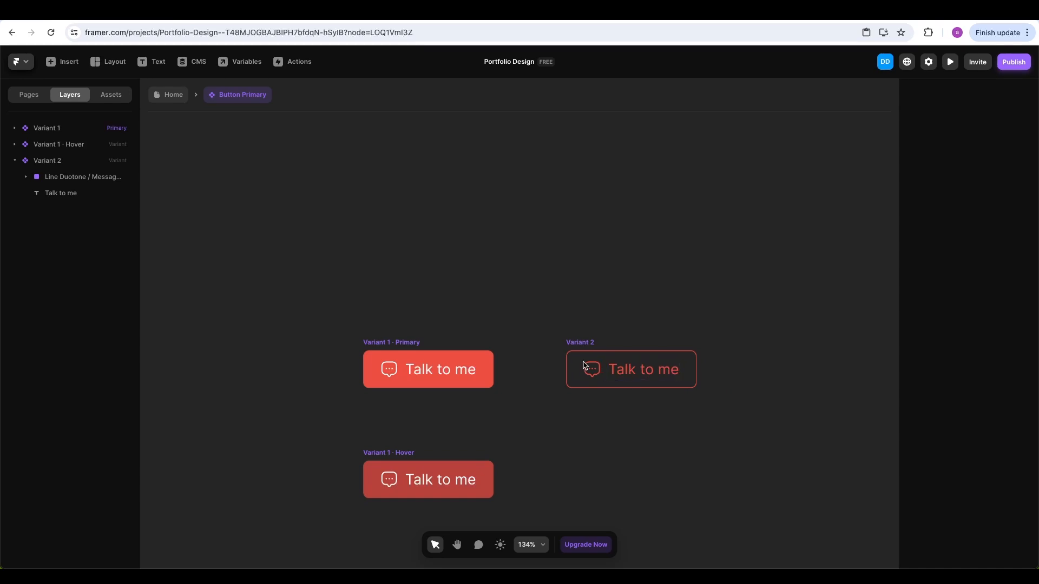
# Back on Home, place a Button Primary instance above the old Let's connect button and copy its label
pyautogui.click(160, 98)
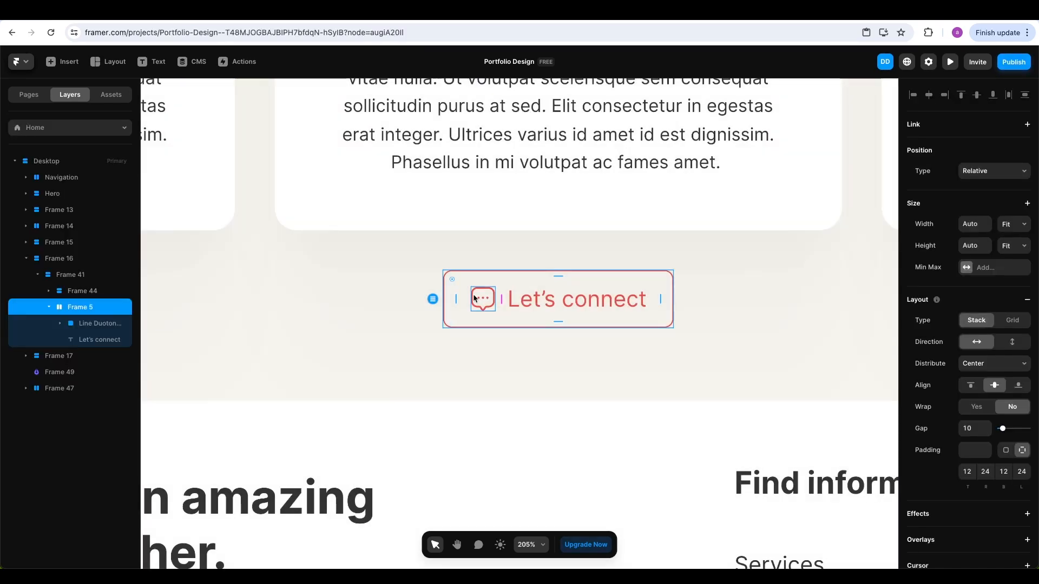
pyautogui.click(108, 95)
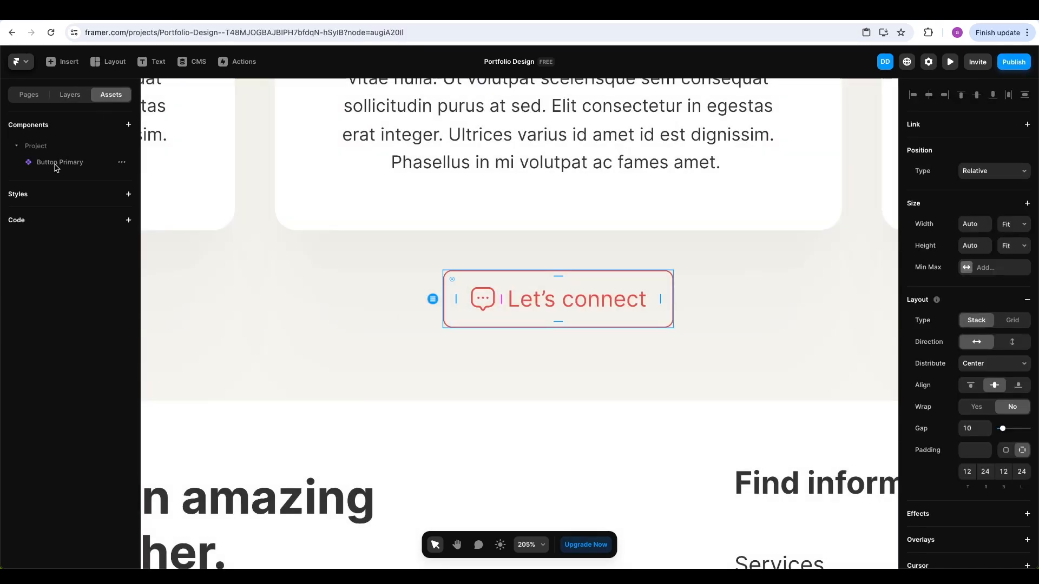
pyautogui.moveTo(54, 168); pyautogui.dragTo(545, 269)
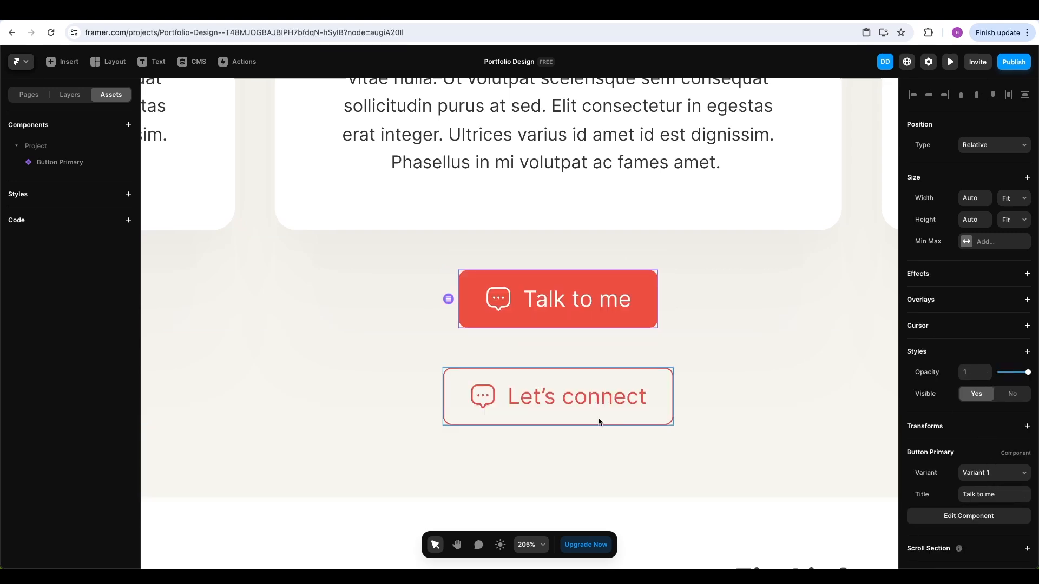
pyautogui.doubleClick(588, 403)
pyautogui.doubleClick(588, 403)
pyautogui.tripleClick(588, 402)
pyautogui.hotkey('ctrl', 'c')
# Set the new instance's Title to 'Let's connect', switch it to Variant 2, and delete the old button
pyautogui.click(575, 314)
pyautogui.click(575, 314)
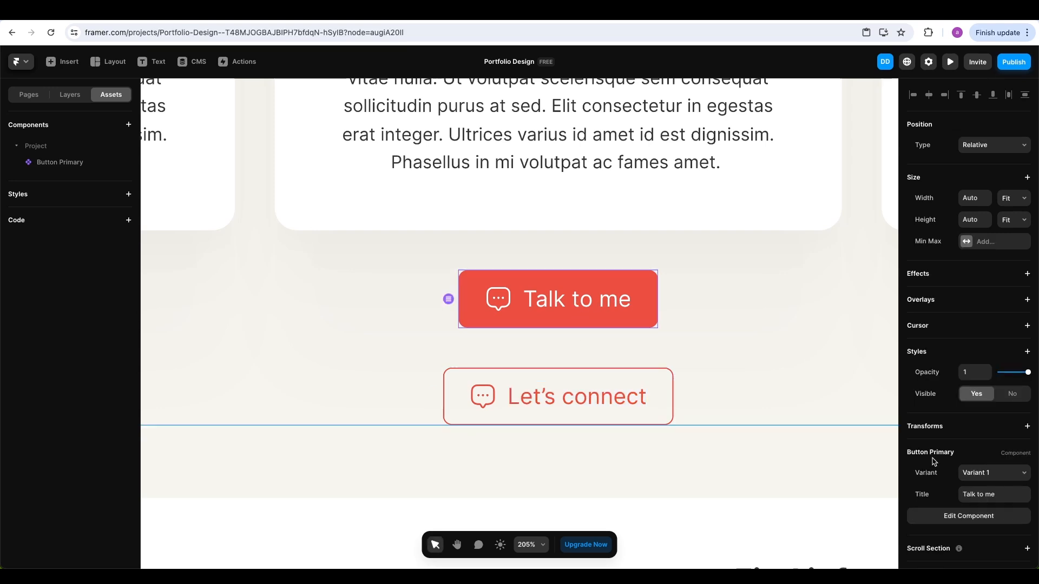
pyautogui.click(997, 492)
pyautogui.hotkey('ctrl', 'v')
pyautogui.click(1007, 475)
pyautogui.click(994, 489)
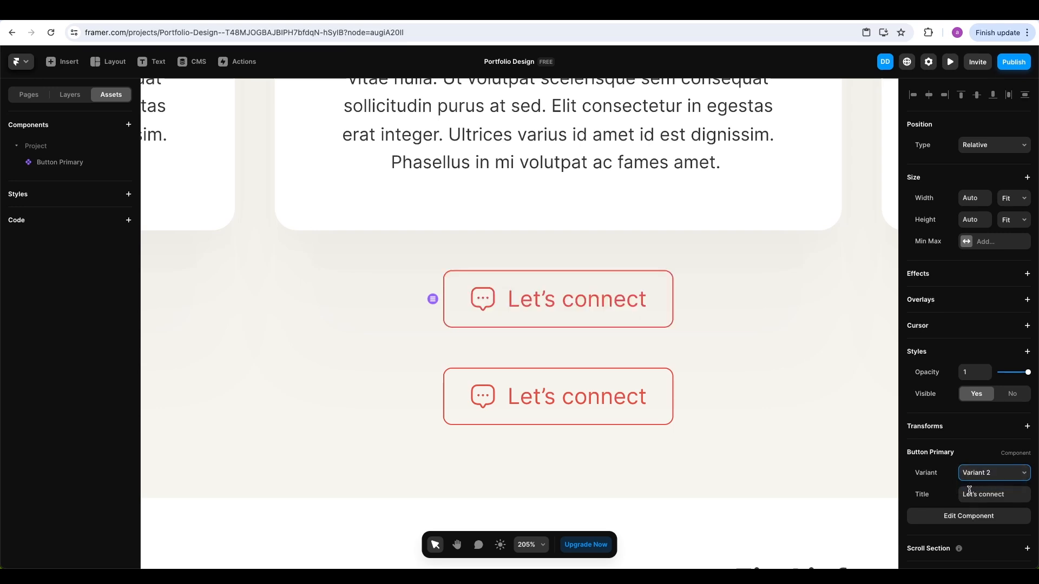
pyautogui.click(645, 384)
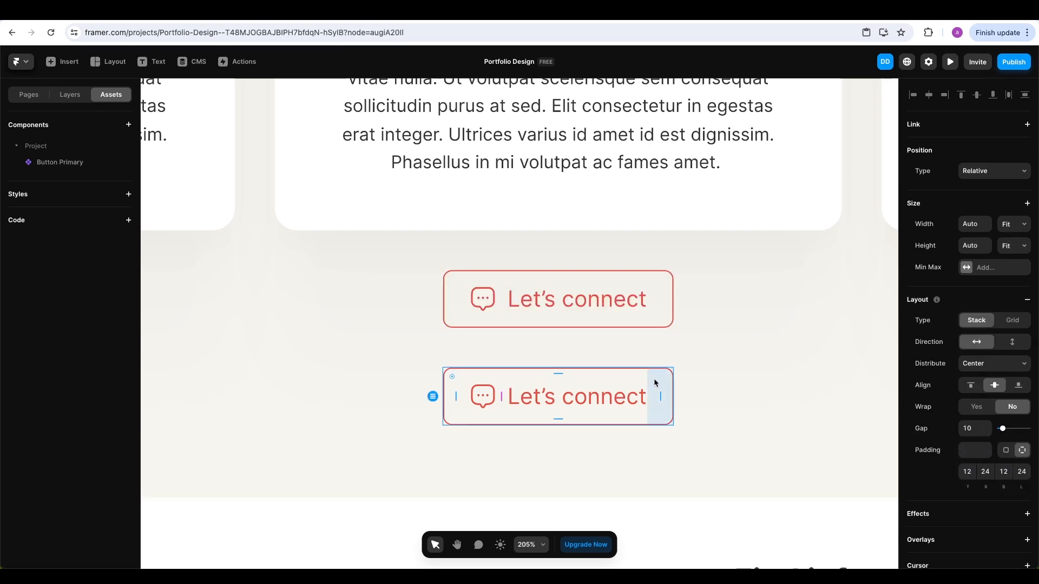
pyautogui.press('Delete')
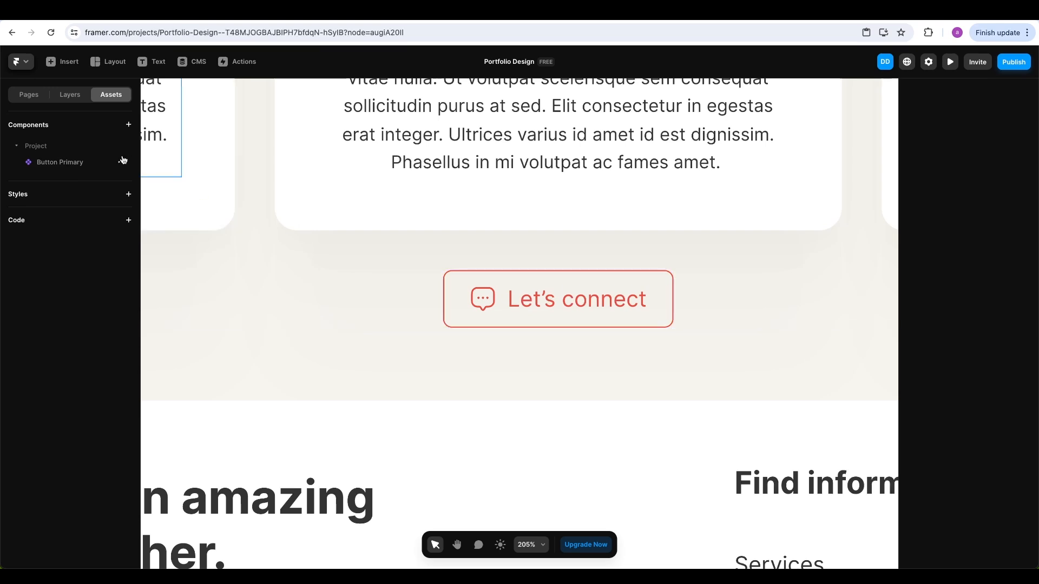
# Preview the portfolio page, scroll down to the footer, then close the preview
pyautogui.click(950, 61)
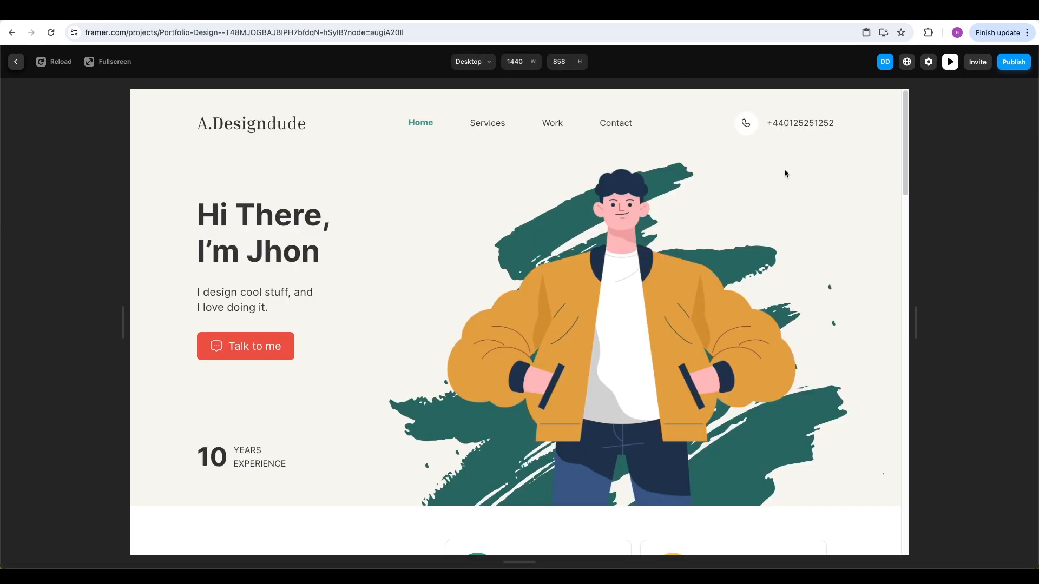
pyautogui.scroll(-10, 488, 364)
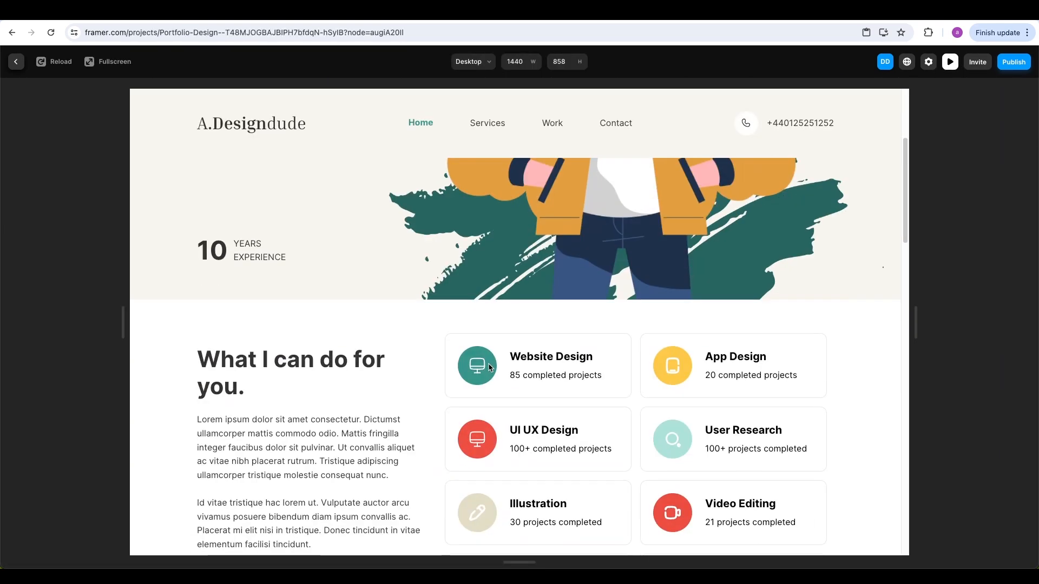
pyautogui.scroll(-10, 488, 367)
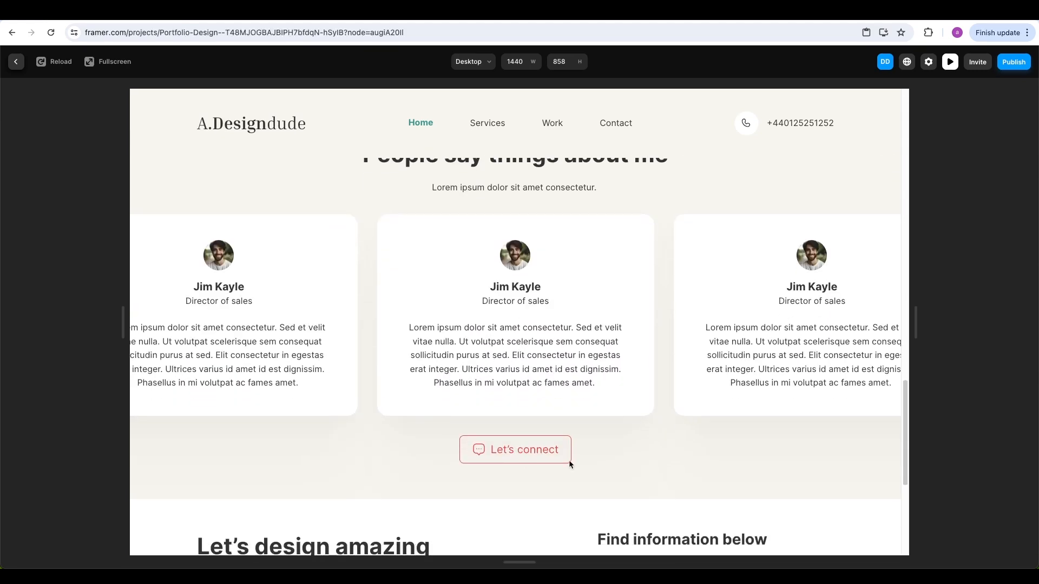
pyautogui.scroll(-5, 547, 457)
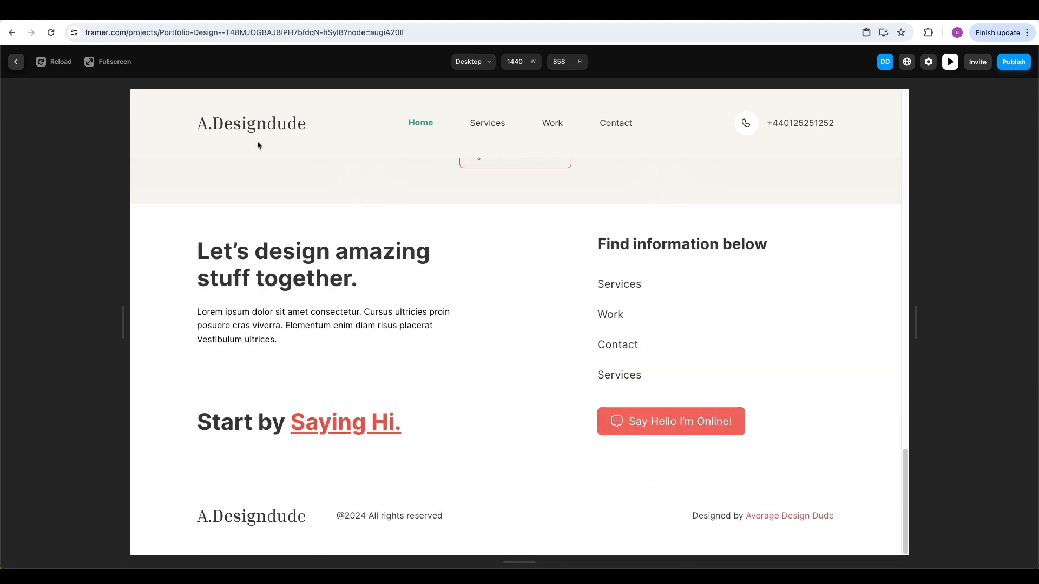
pyautogui.press('Escape')
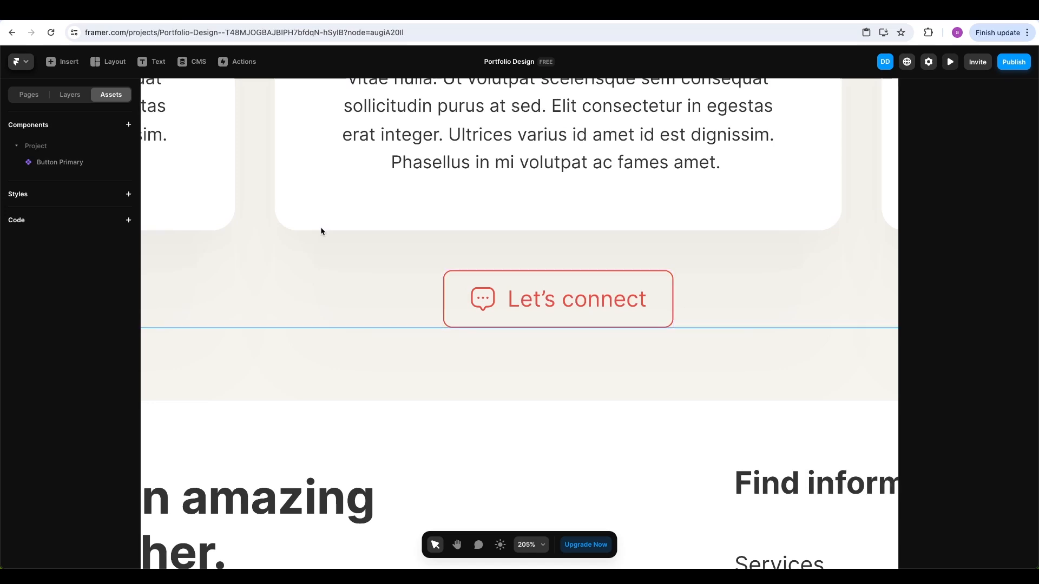
# Add a Hover state to Variant 2 with a red fill at 5% opacity, then return Home
pyautogui.click(59, 162)
pyautogui.scroll(-2, 487, 315)
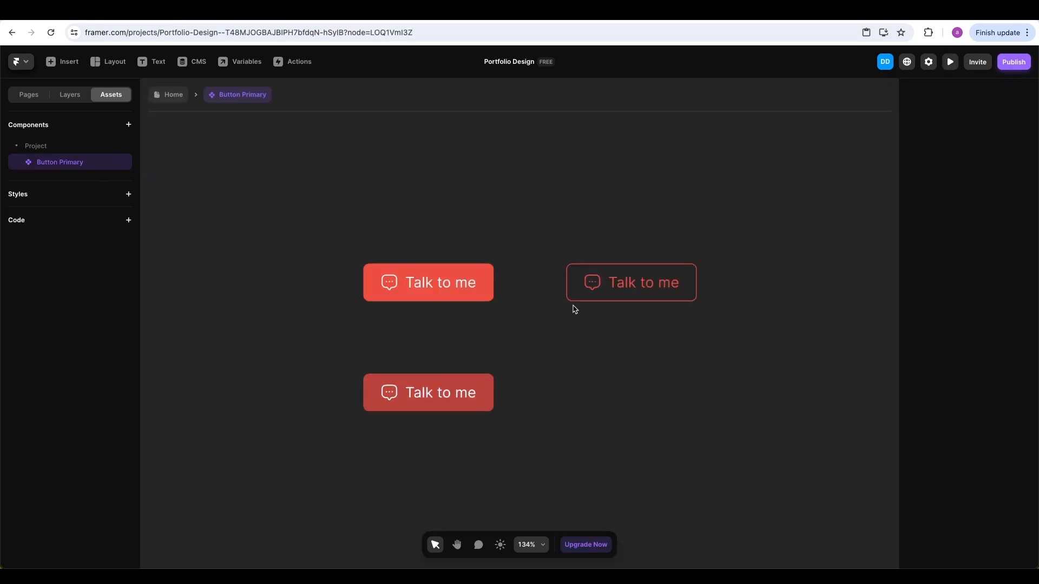
pyautogui.click(586, 256)
pyautogui.click(616, 384)
pyautogui.click(652, 396)
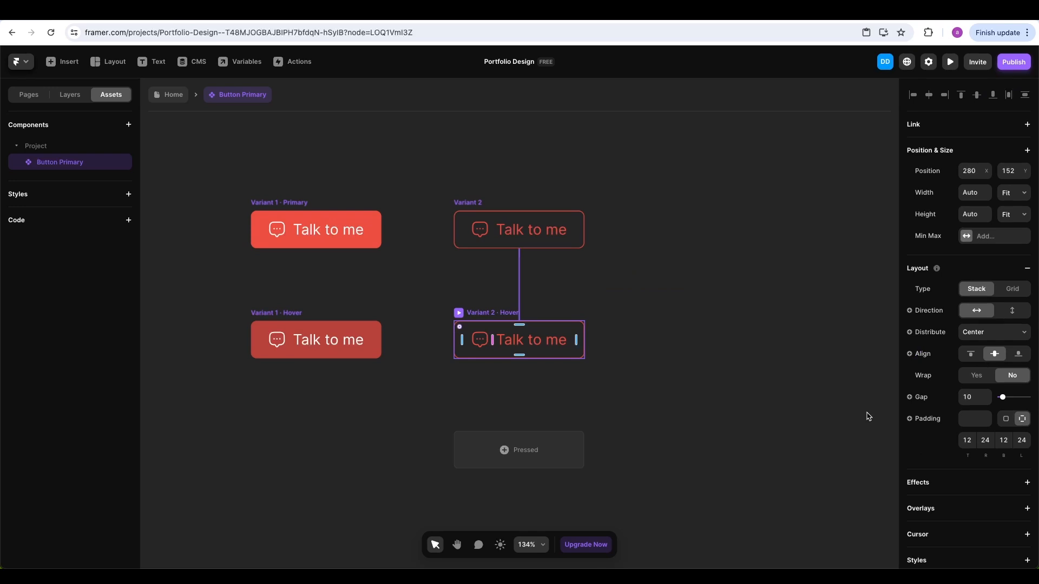
pyautogui.scroll(-5, 979, 443)
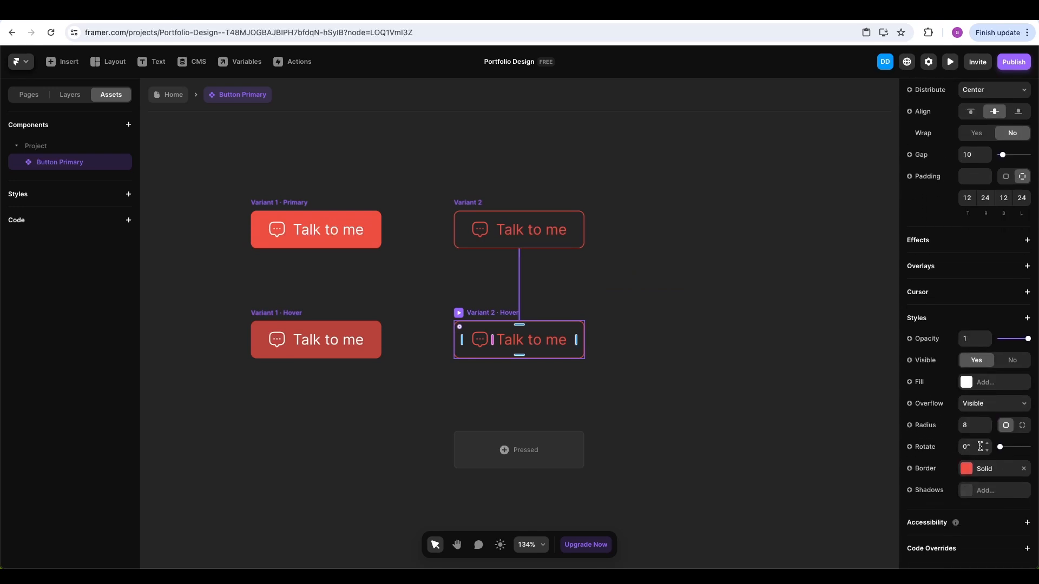
pyautogui.click(981, 386)
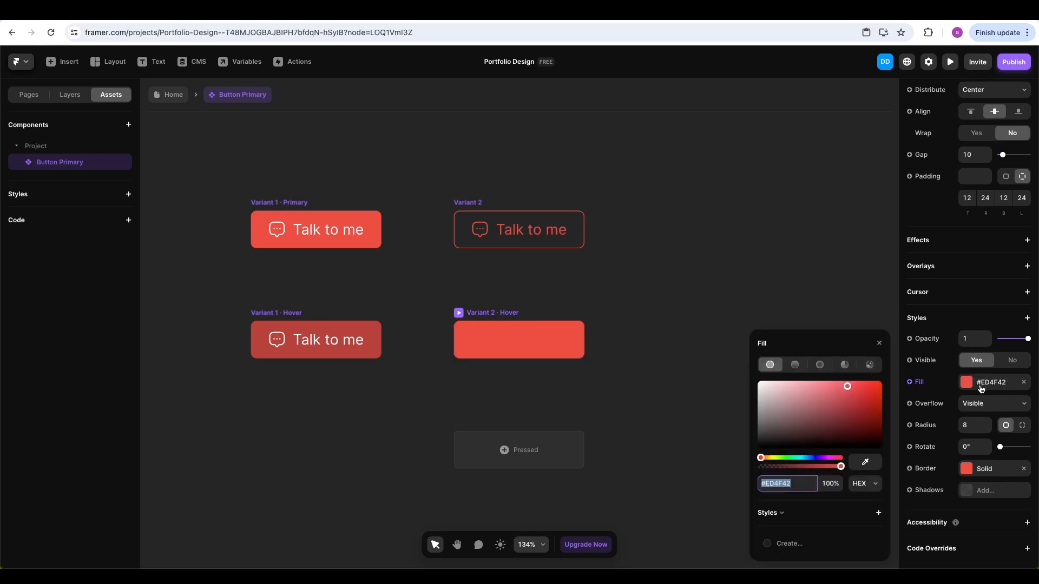
pyautogui.moveTo(839, 466); pyautogui.dragTo(764, 472)
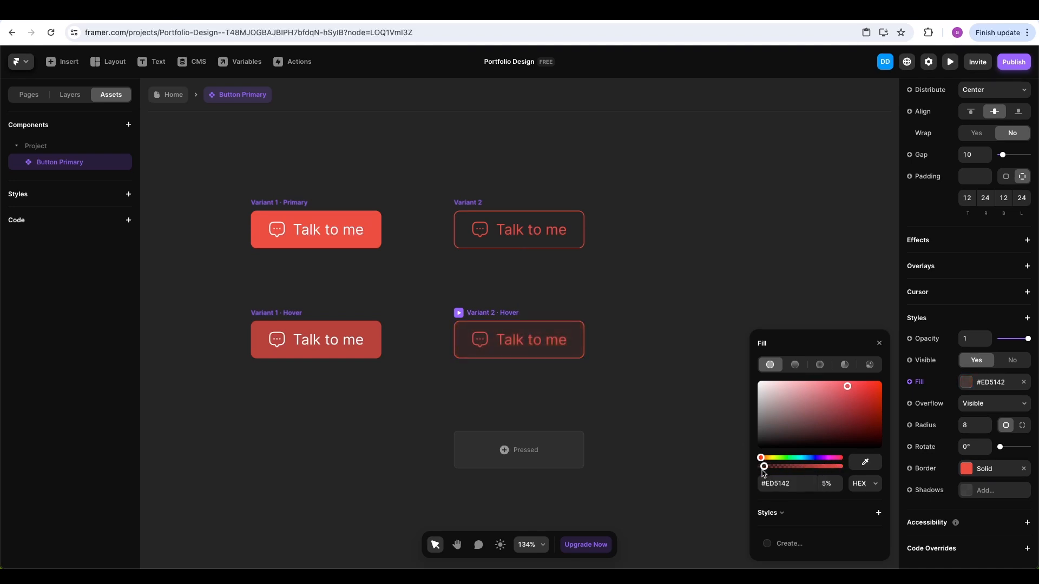
pyautogui.click(879, 343)
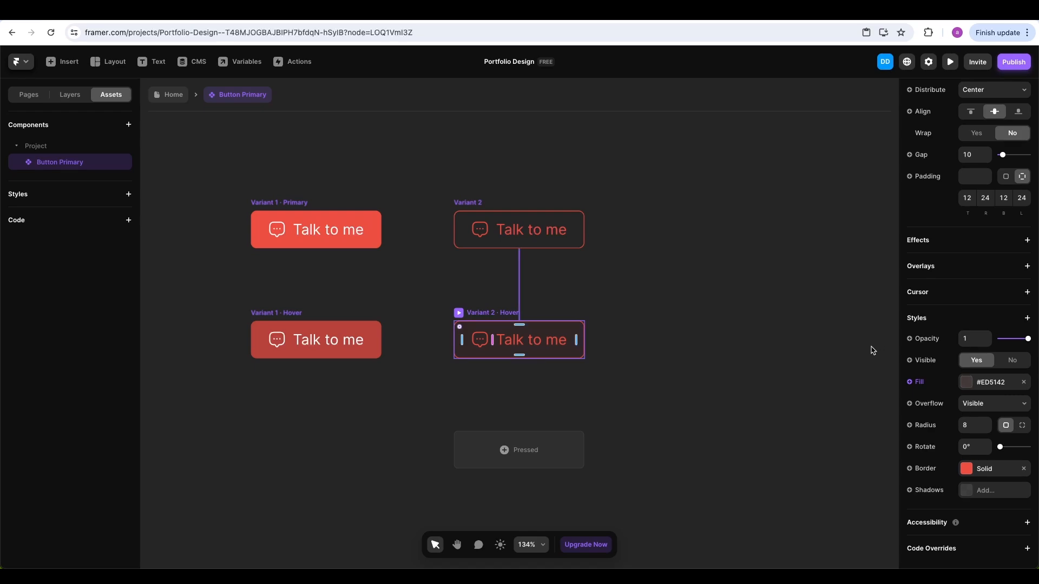
pyautogui.click(167, 94)
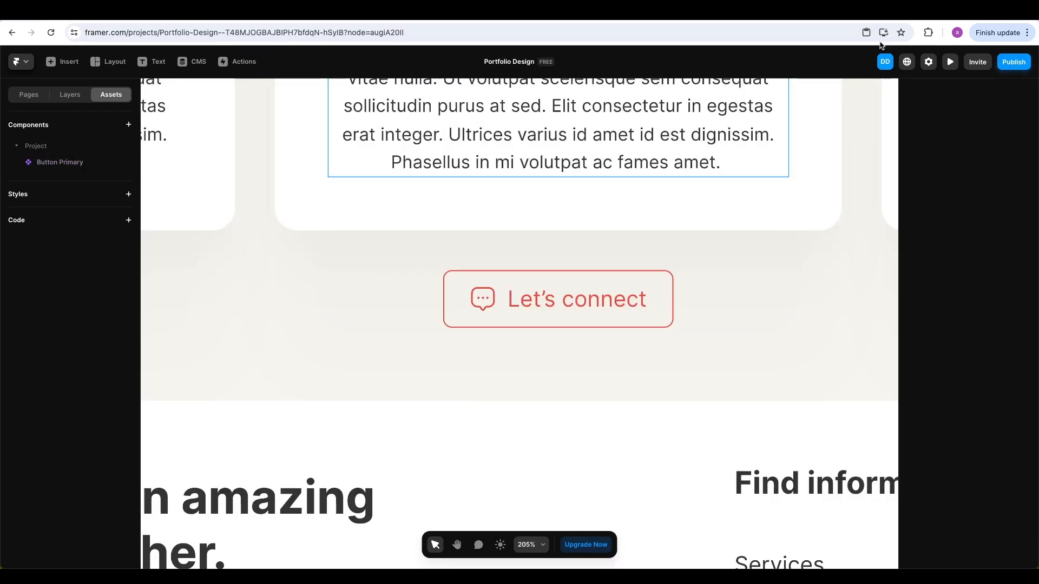
pyautogui.click(950, 61)
pyautogui.scroll(-20, 686, 259)
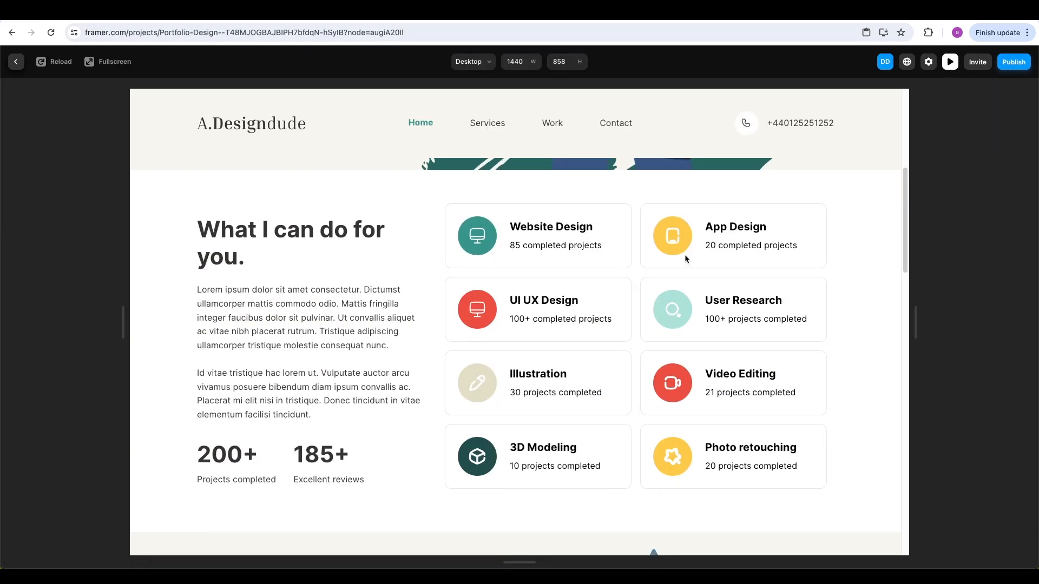
pyautogui.scroll(-2, 681, 254)
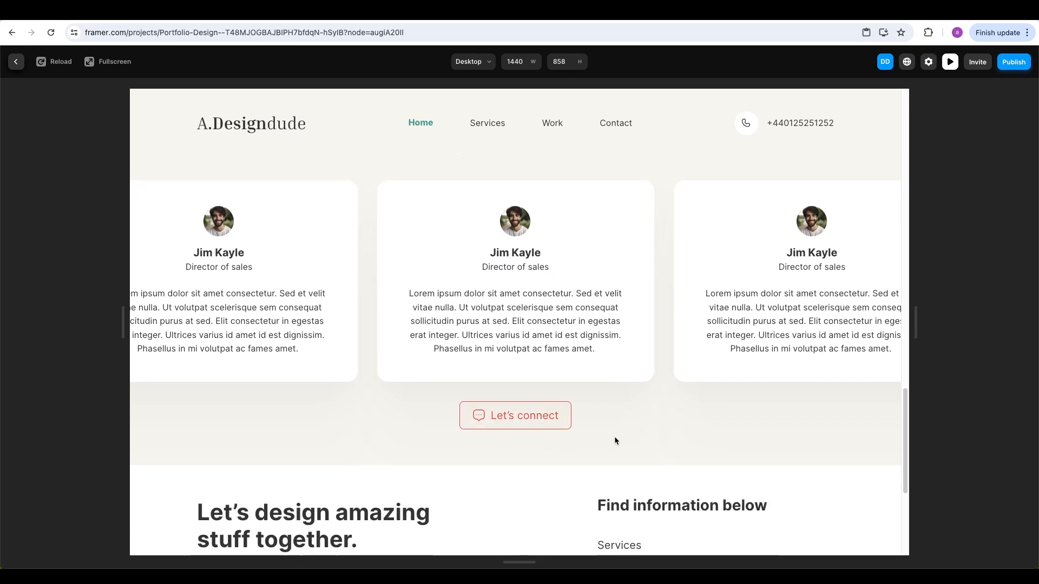
pyautogui.press('Escape')
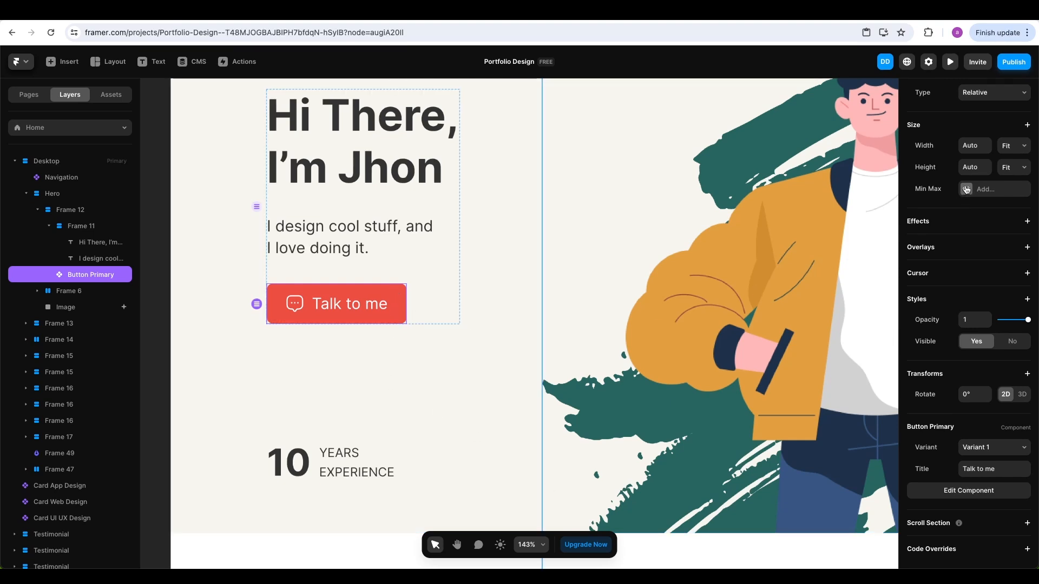
# In Button Primary, add a link to the primary variant and expose it as a component property
pyautogui.scroll(1, 966, 188)
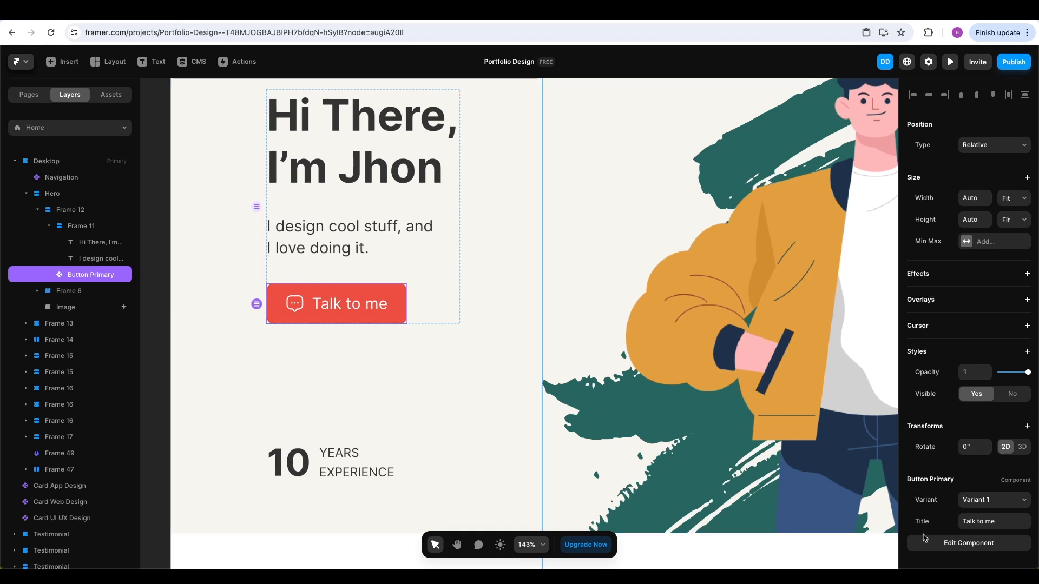
pyautogui.click(965, 549)
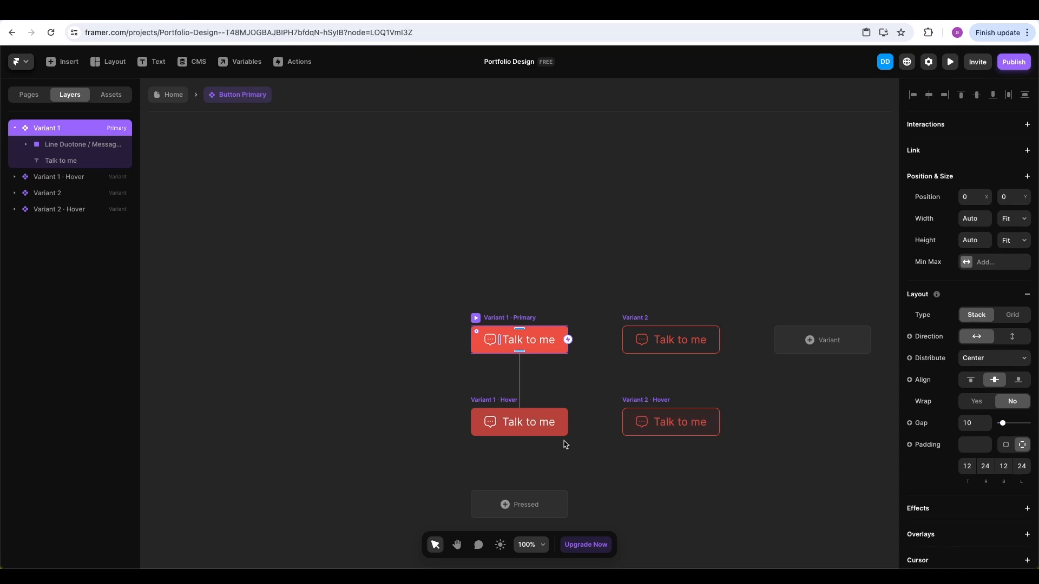
pyautogui.scroll(5, 558, 357)
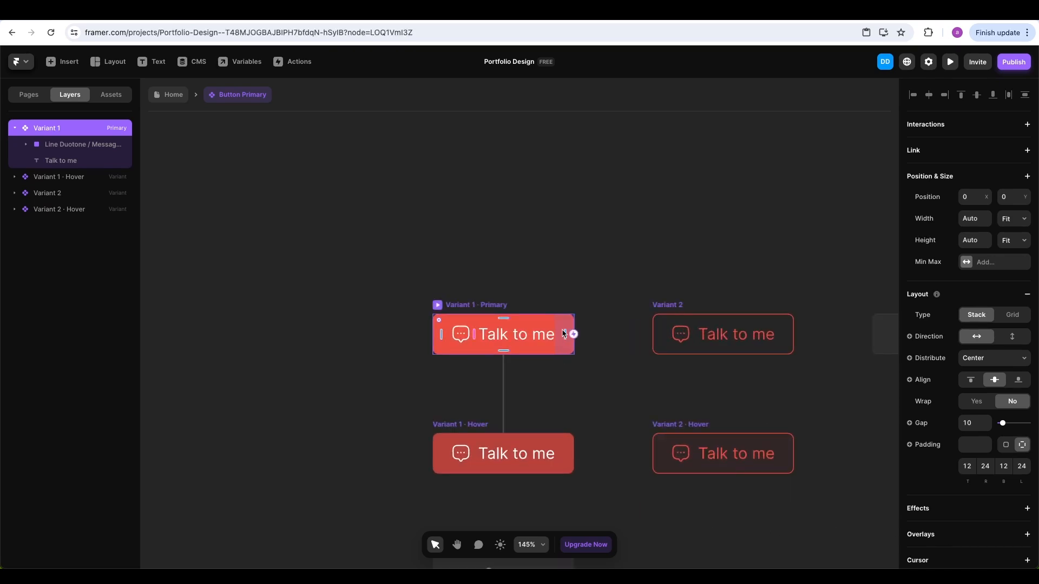
pyautogui.click(1027, 150)
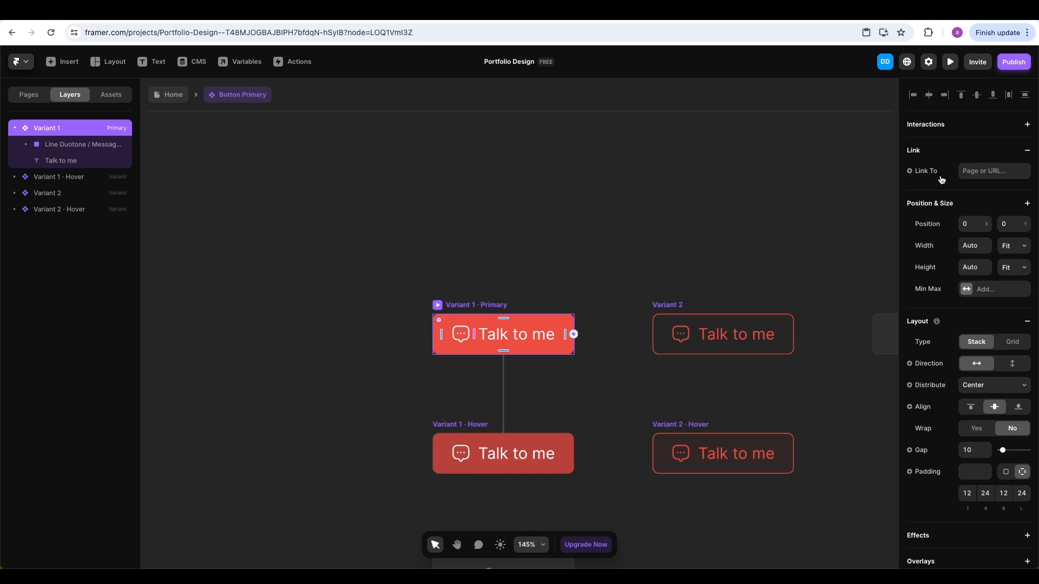
pyautogui.click(909, 172)
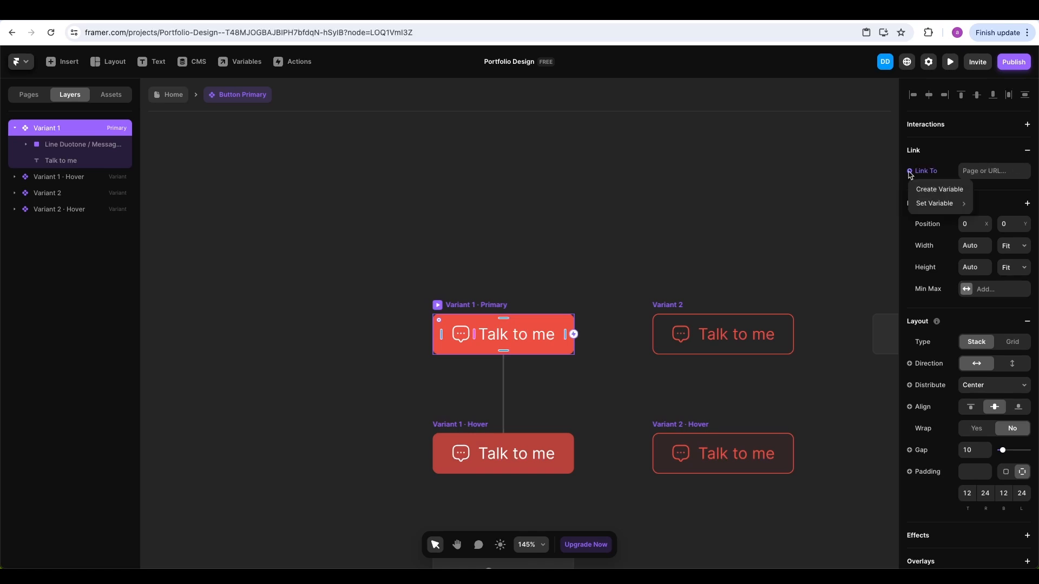
pyautogui.click(925, 188)
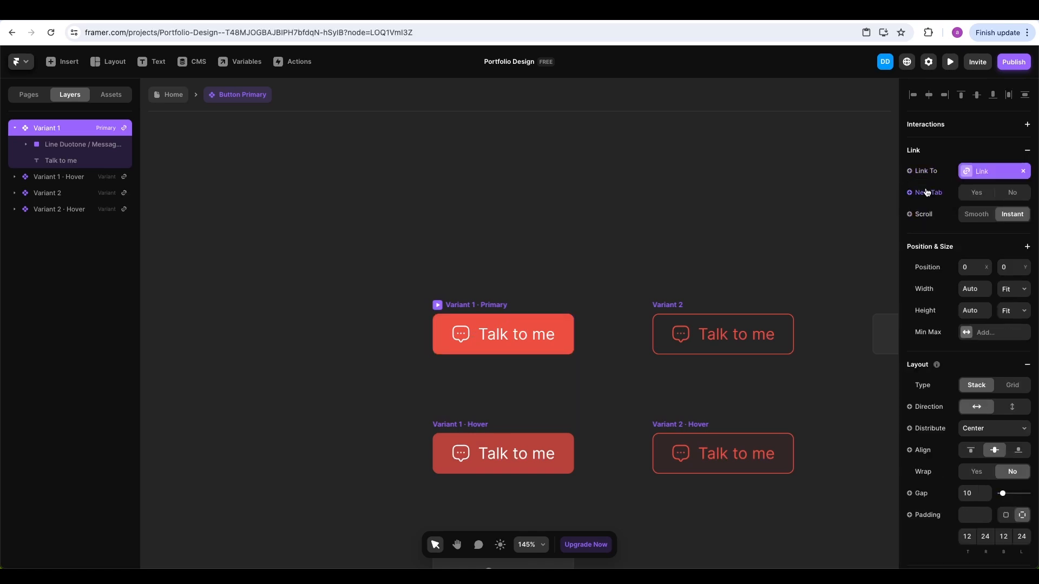
pyautogui.click(680, 307)
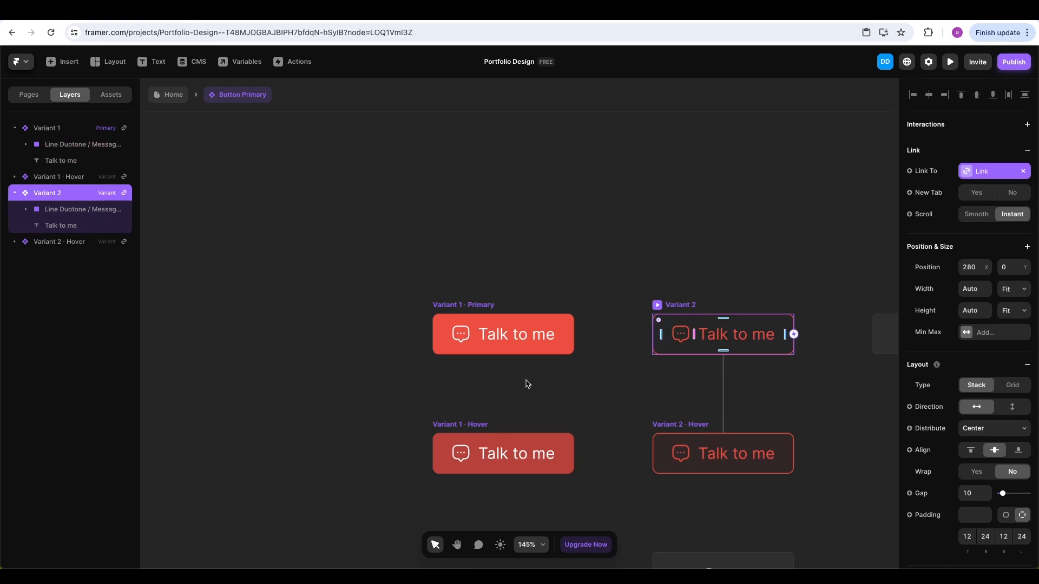
pyautogui.click(483, 424)
pyautogui.click(655, 427)
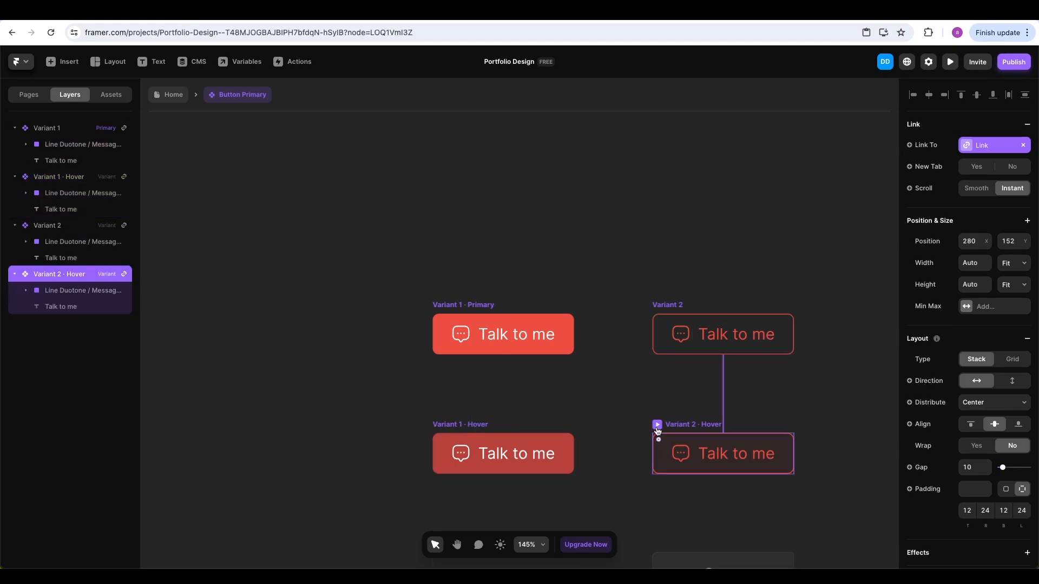
pyautogui.click(179, 100)
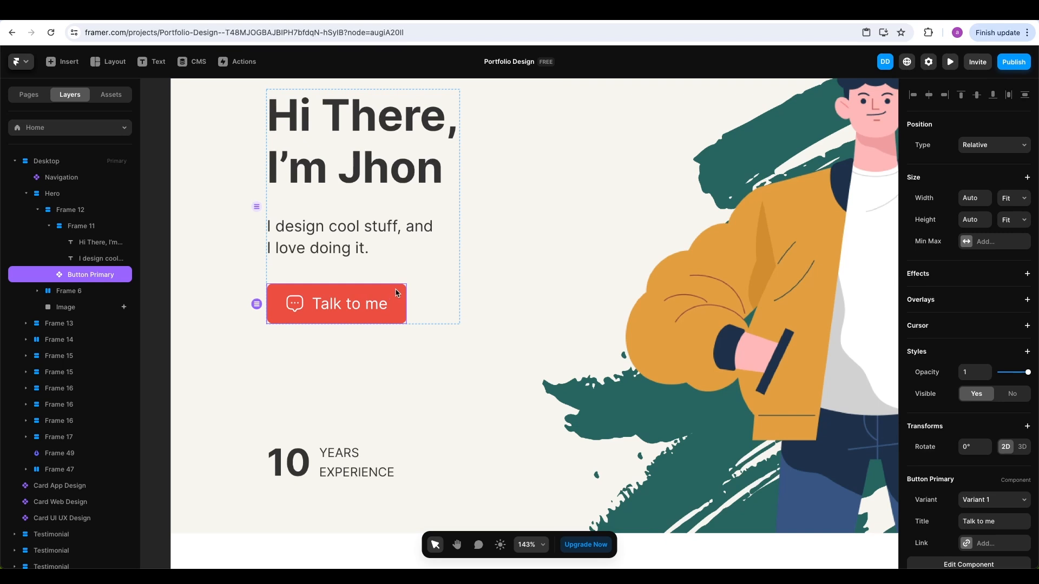
pyautogui.scroll(-2, 956, 283)
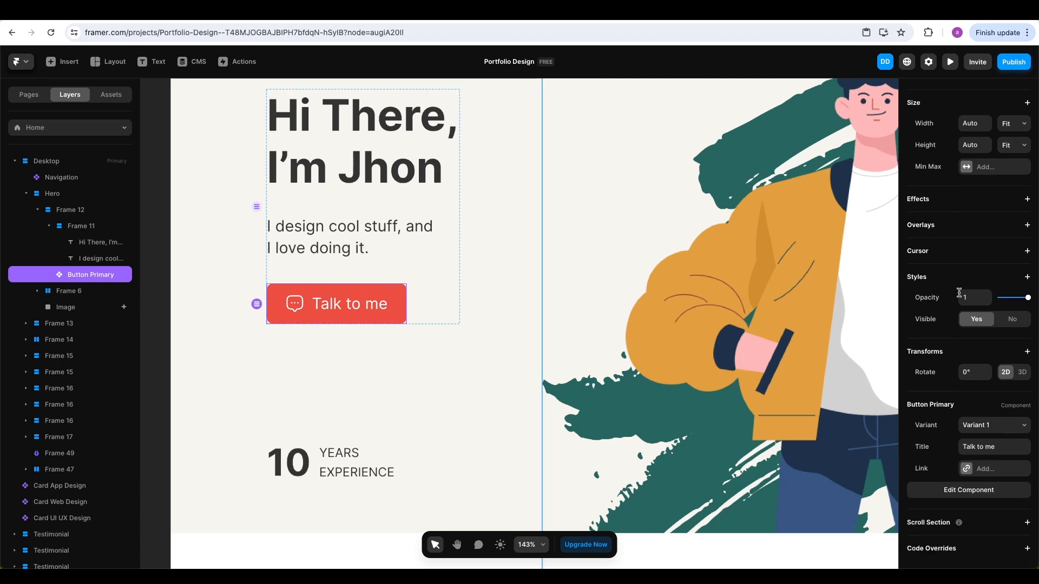
pyautogui.click(988, 470)
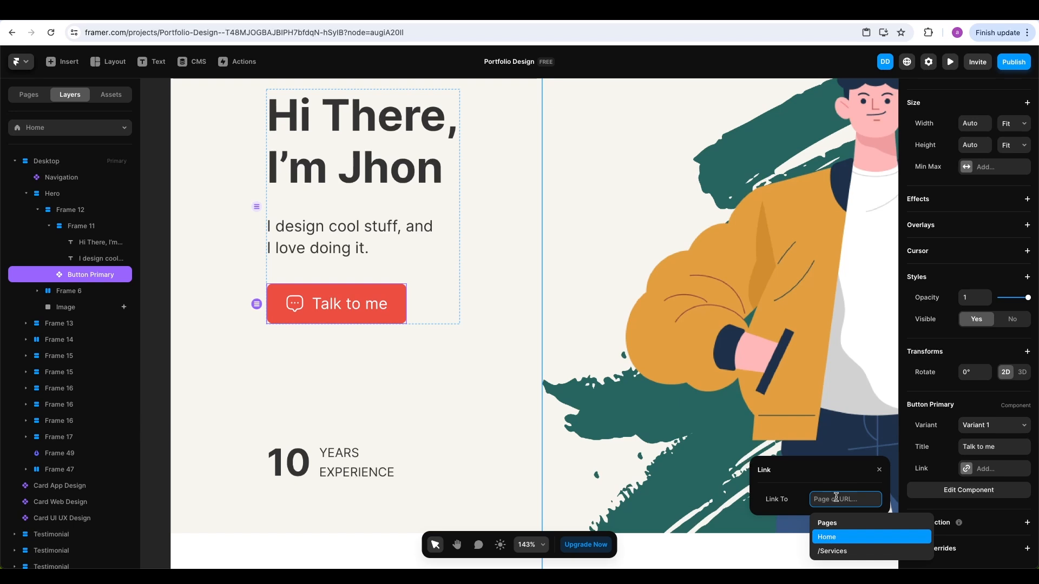
pyautogui.write('www.google.com')
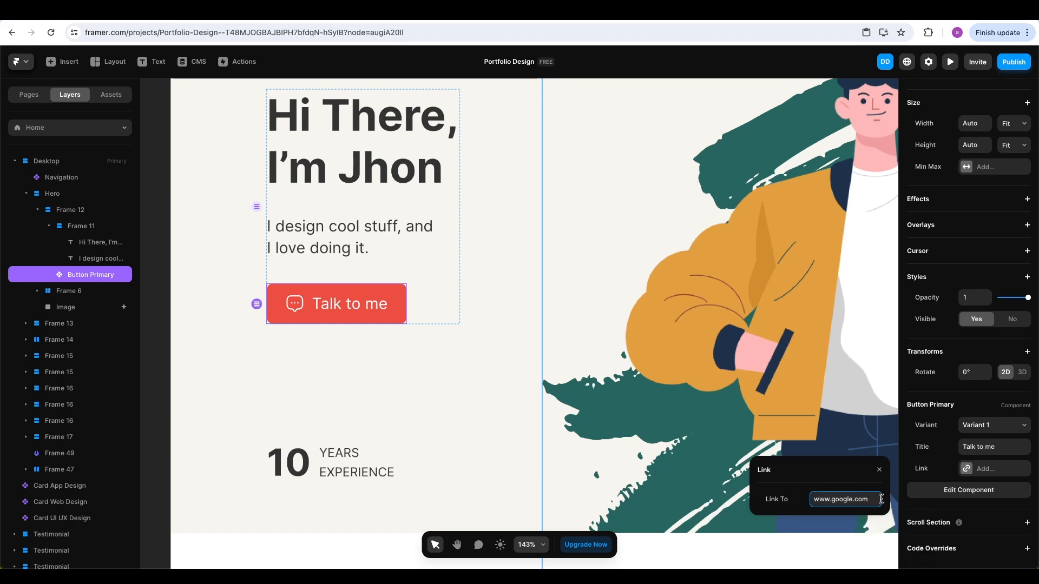
pyautogui.click(879, 470)
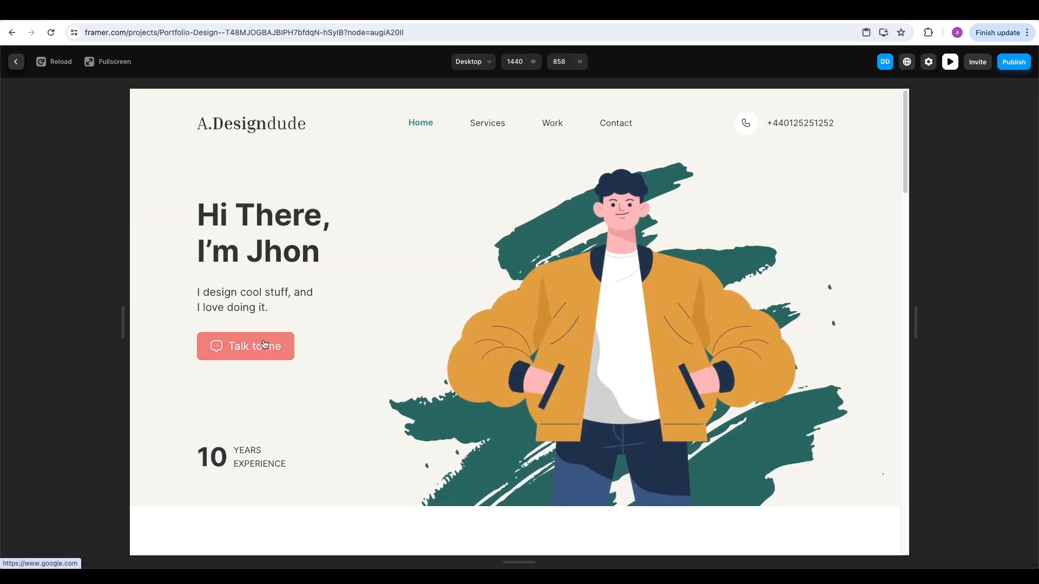
pyautogui.click(264, 344)
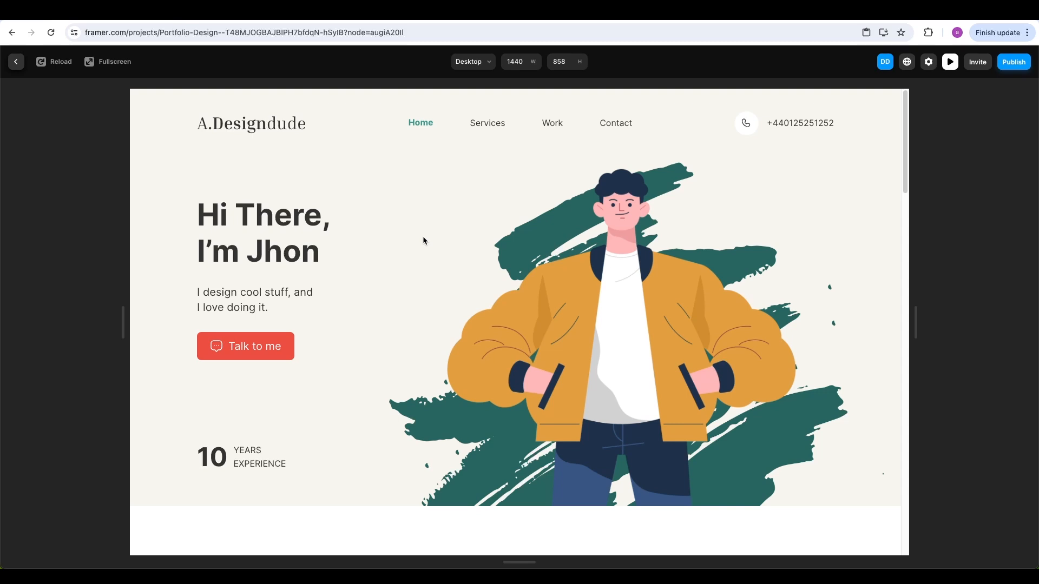
pyautogui.press('Escape')
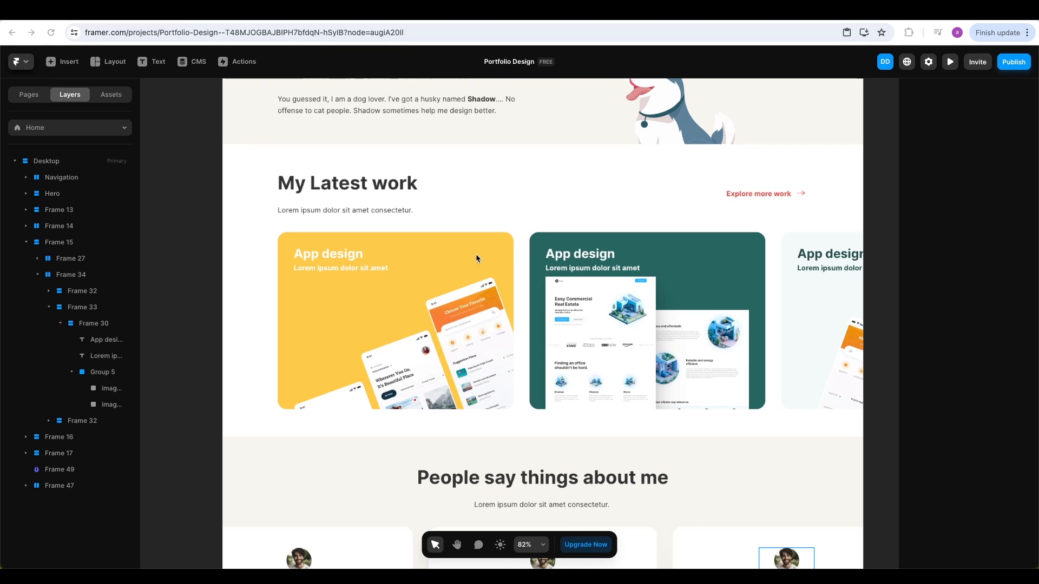
pyautogui.click(482, 242)
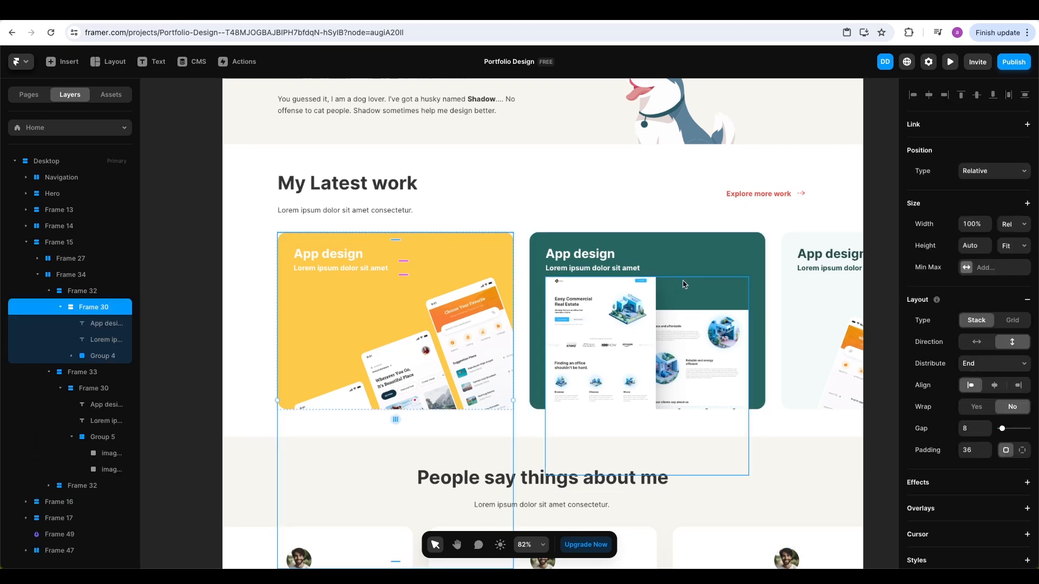
pyautogui.click(721, 253)
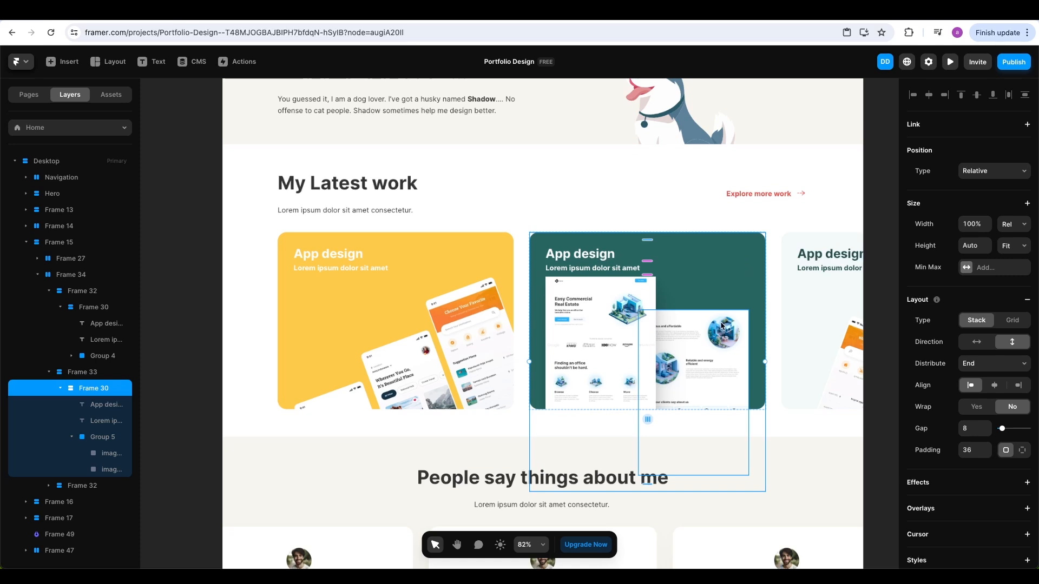
pyautogui.click(873, 225)
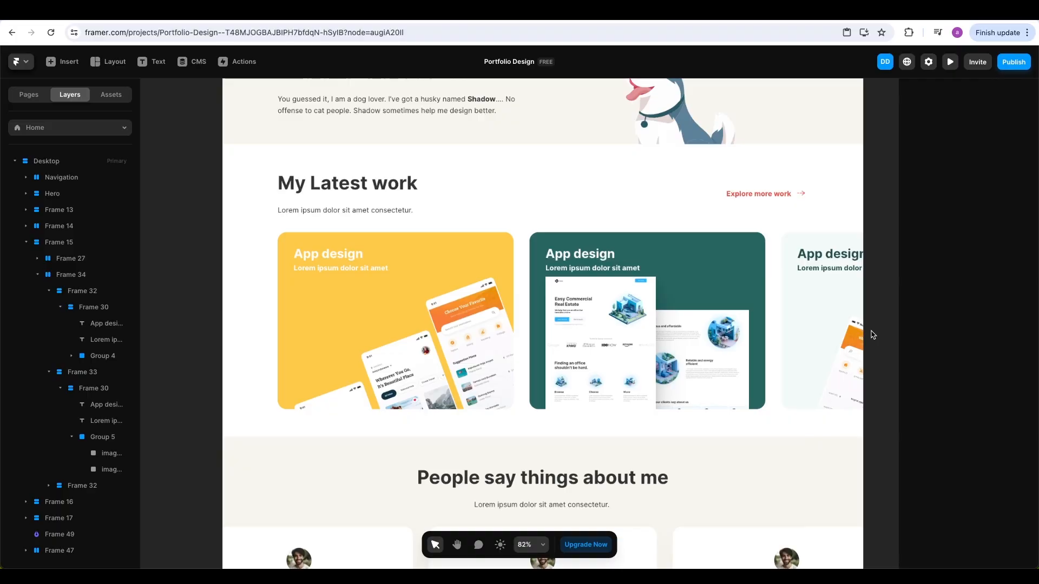
pyautogui.hscroll(1, 873, 335)
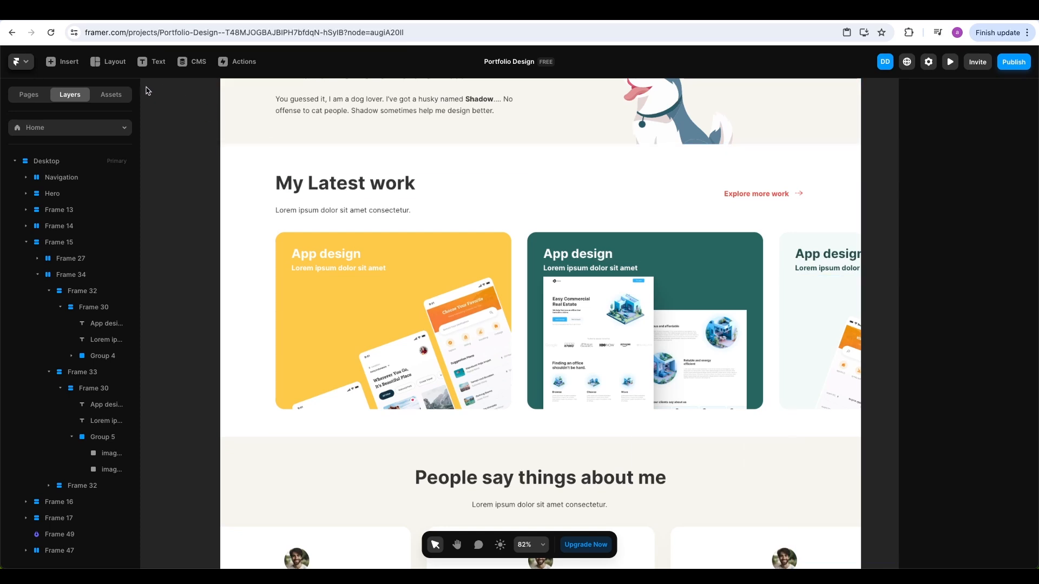
# Insert a Ticker element above the three cards and set its width to Fill
pyautogui.click(68, 63)
pyautogui.click(74, 96)
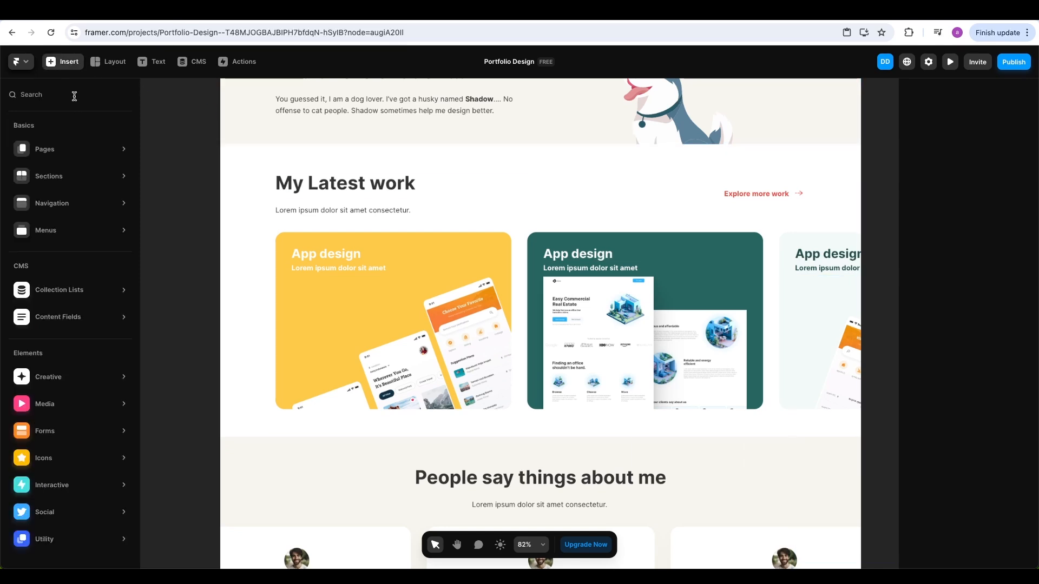
pyautogui.write('ticker')
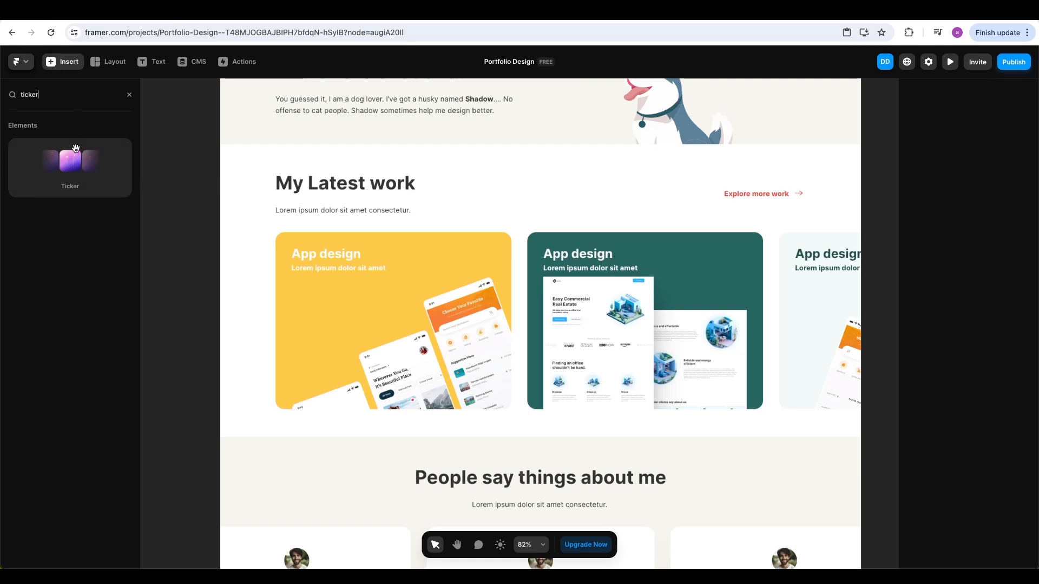
pyautogui.moveTo(88, 179); pyautogui.dragTo(373, 233)
pyautogui.scroll(-3, 653, 312)
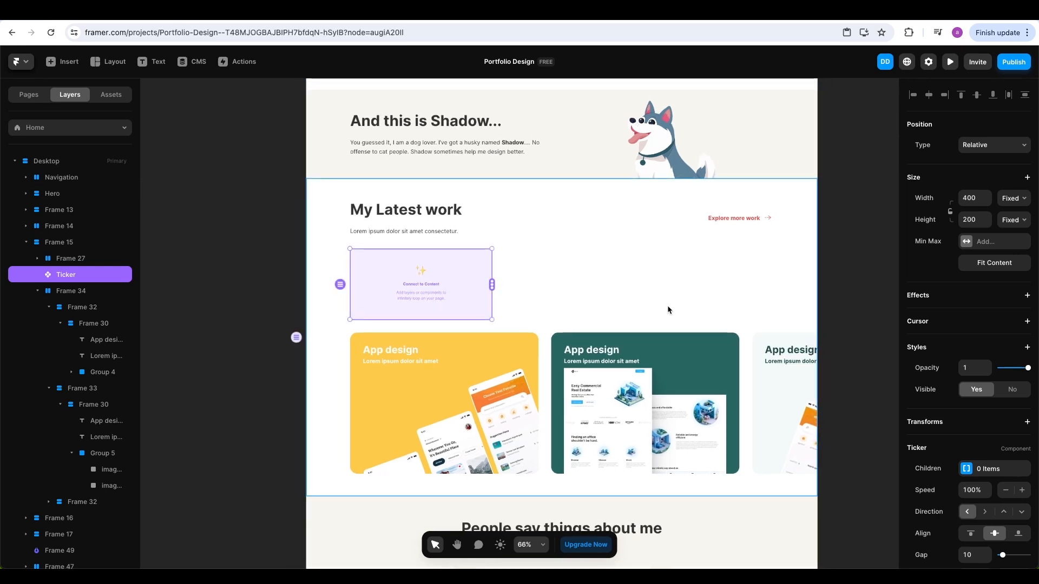
pyautogui.click(1013, 198)
pyautogui.click(941, 253)
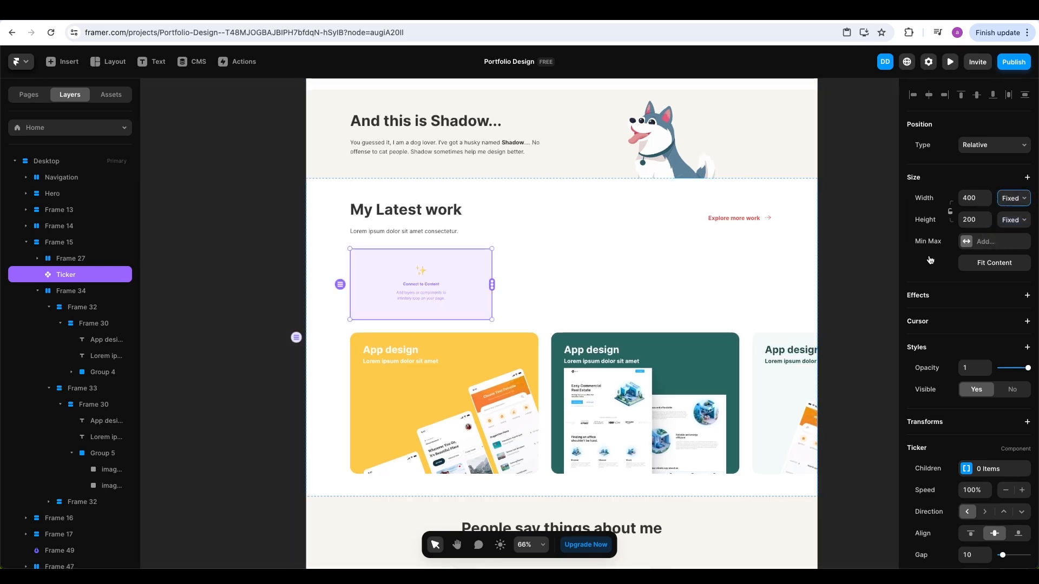
# Select the yellow, teal and light cards and drag them off the page onto the canvas
pyautogui.click(852, 322)
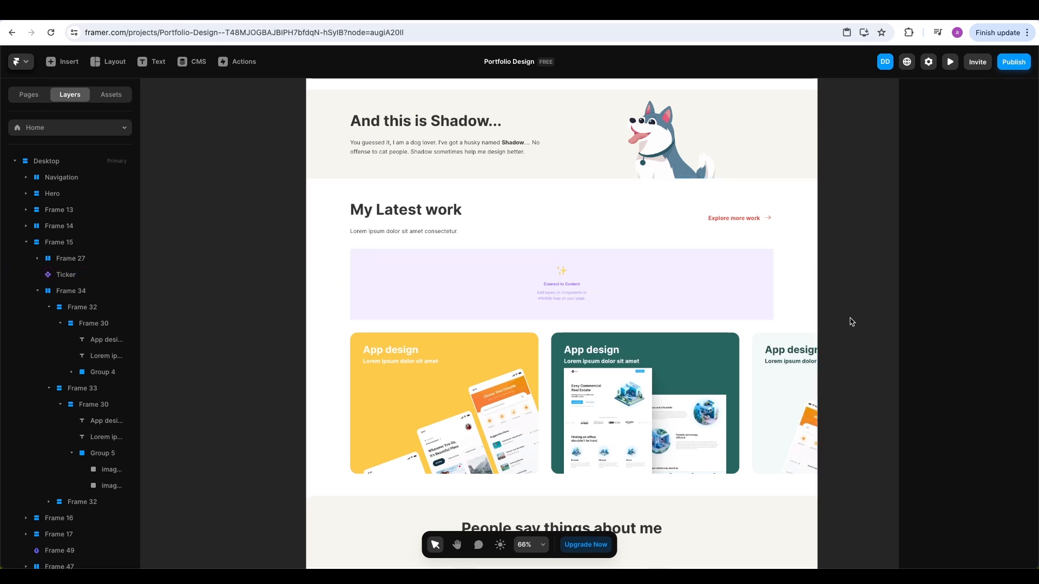
pyautogui.click(81, 307)
pyautogui.keyDown('shift'); pyautogui.click(81, 323); pyautogui.keyUp('shift')
pyautogui.keyDown('shift'); pyautogui.click(81, 339); pyautogui.keyUp('shift')
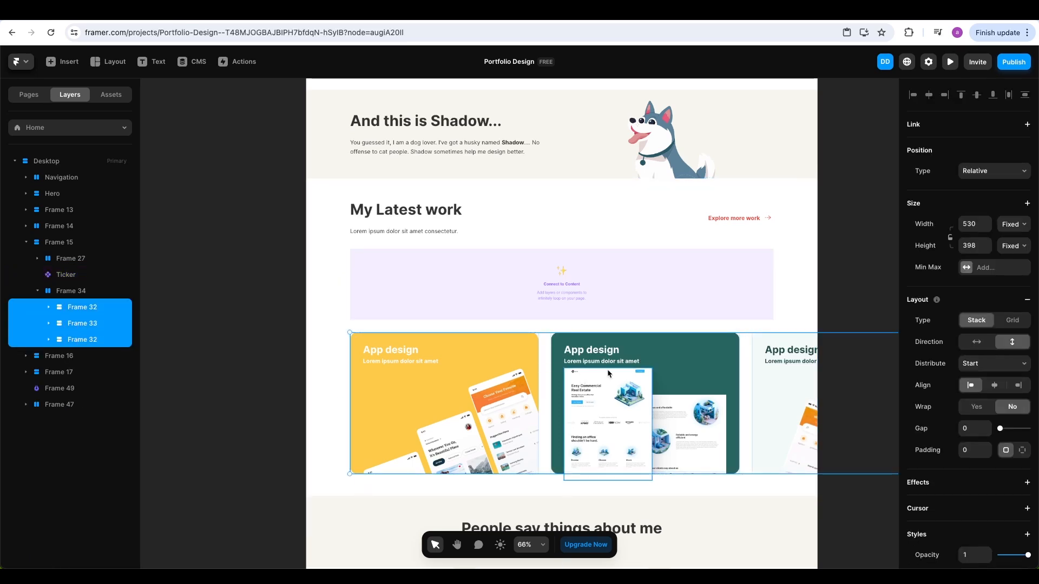
pyautogui.hscroll(5, 594, 373)
pyautogui.moveTo(472, 341); pyautogui.dragTo(675, 301)
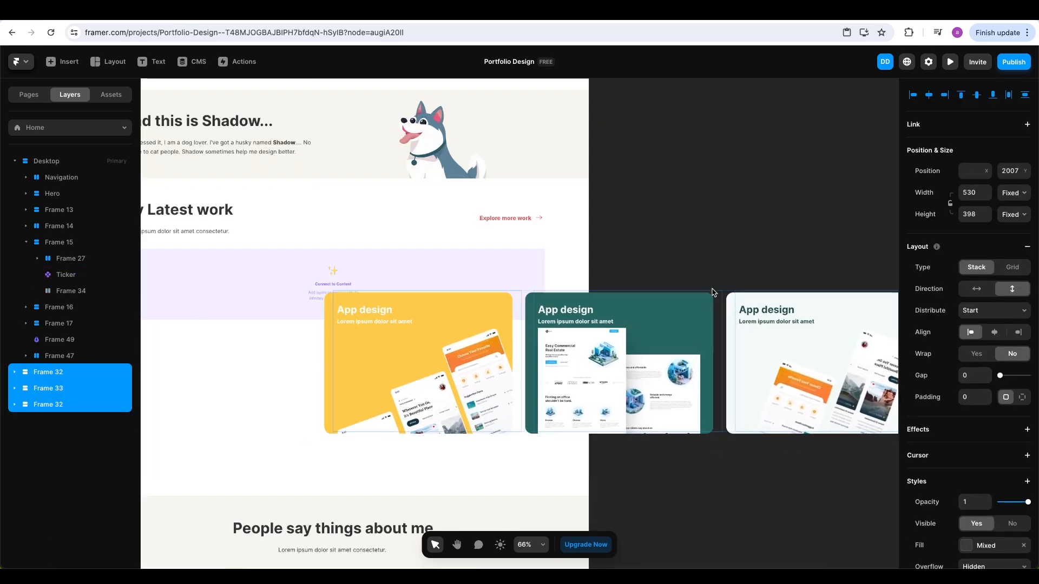
pyautogui.hscroll(3, 675, 300)
# Stack the cards vertically: teal below yellow, light App design card below teal
pyautogui.click(767, 204)
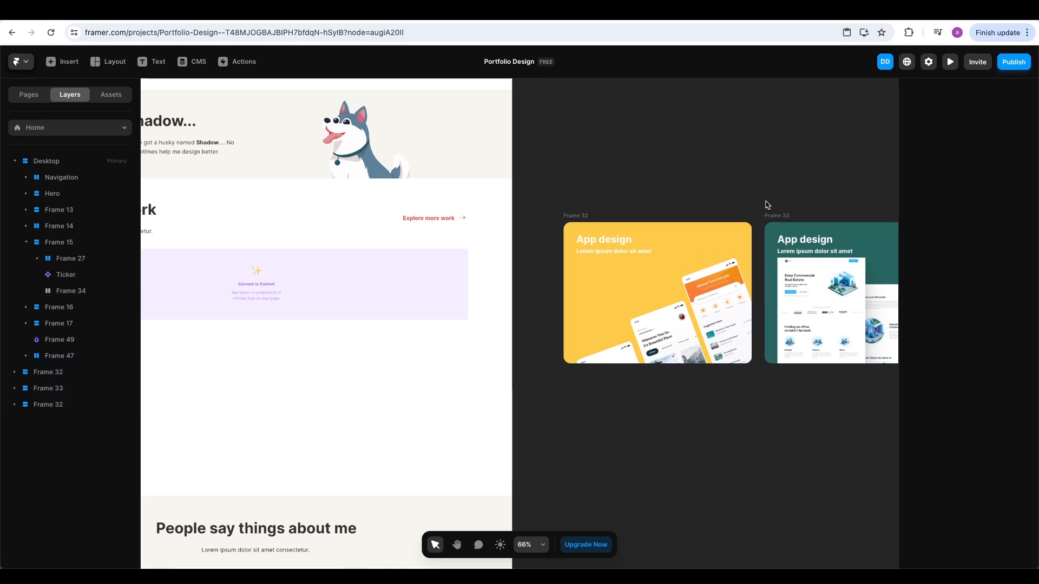
pyautogui.moveTo(779, 215); pyautogui.dragTo(584, 373)
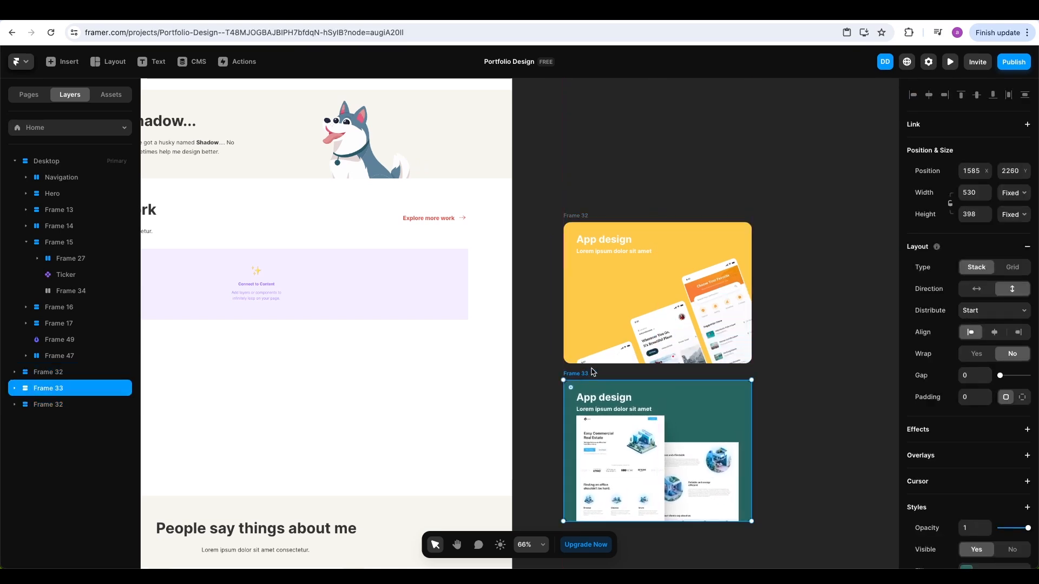
pyautogui.scroll(-3, 716, 344)
pyautogui.moveTo(769, 351); pyautogui.dragTo(656, 306)
pyautogui.moveTo(817, 198); pyautogui.dragTo(494, 449)
pyautogui.click(699, 399)
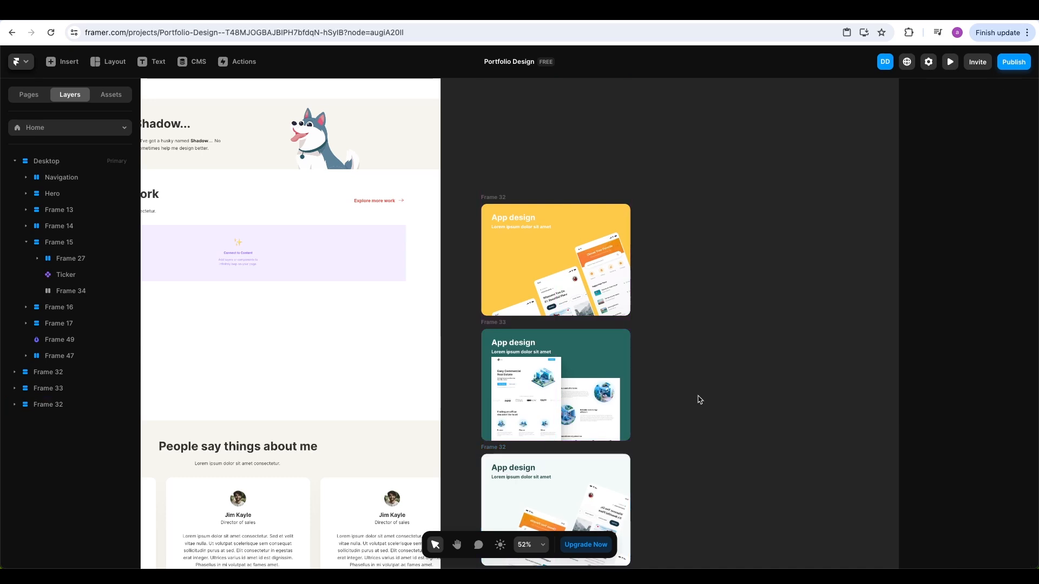
# Retitle the teal card 'Web Design' and the light card 'UI UX Design'
pyautogui.scroll(3, 522, 350)
pyautogui.doubleClick(519, 346)
pyautogui.write('Web Design')
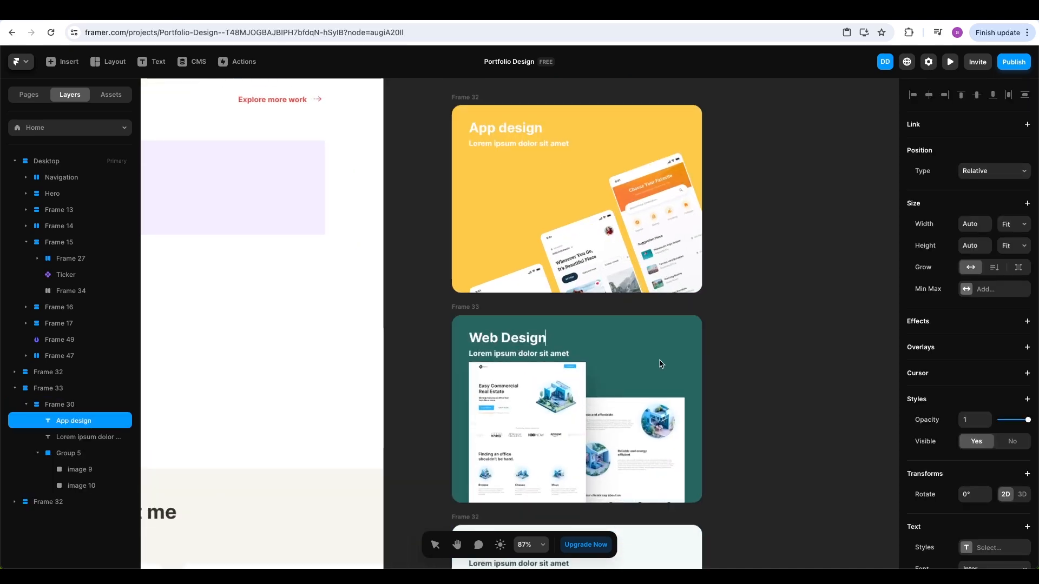
pyautogui.press('Escape')
pyautogui.scroll(-4, 595, 351)
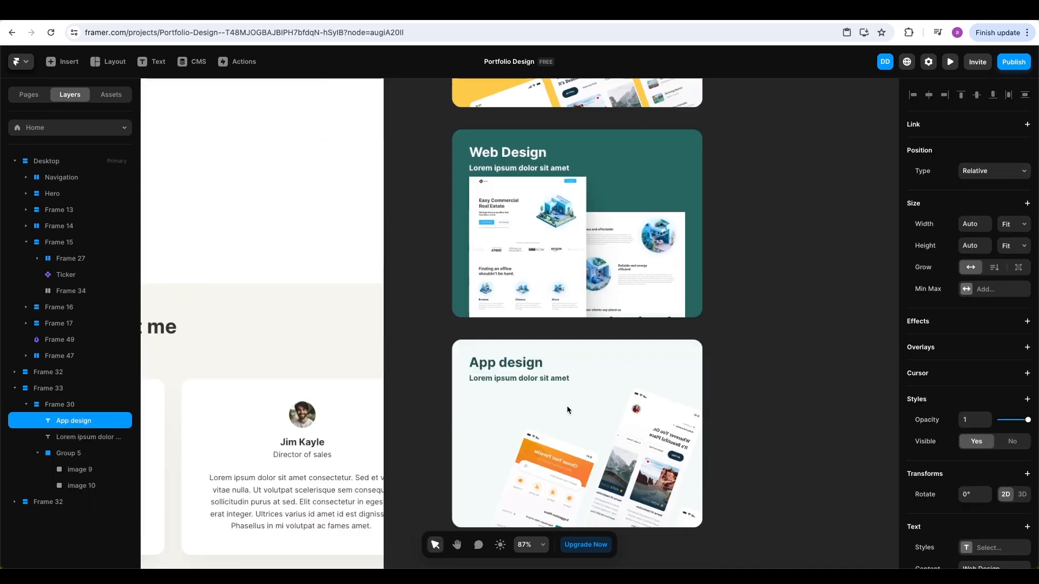
pyautogui.click(522, 368)
pyautogui.doubleClick(522, 368)
pyautogui.write('UI UX Design')
pyautogui.click(762, 328)
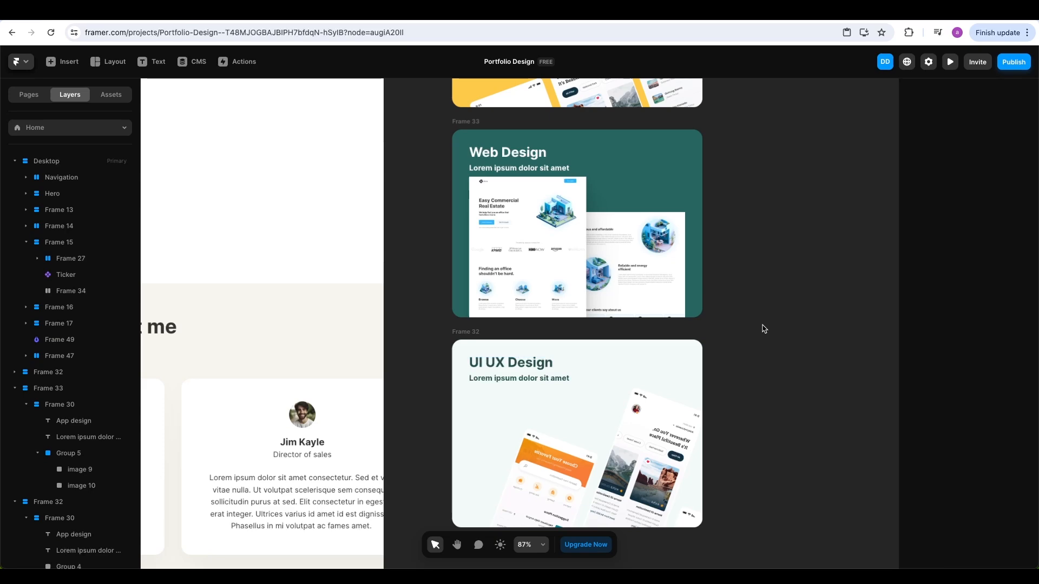
pyautogui.scroll(-7, 763, 326)
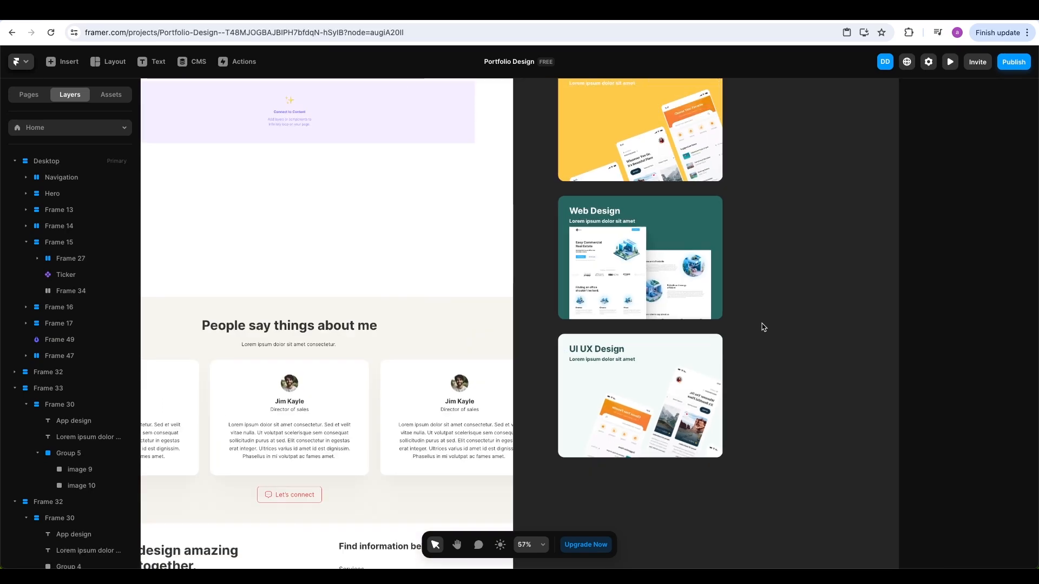
pyautogui.press('space')
pyautogui.moveTo(771, 283); pyautogui.dragTo(836, 427)
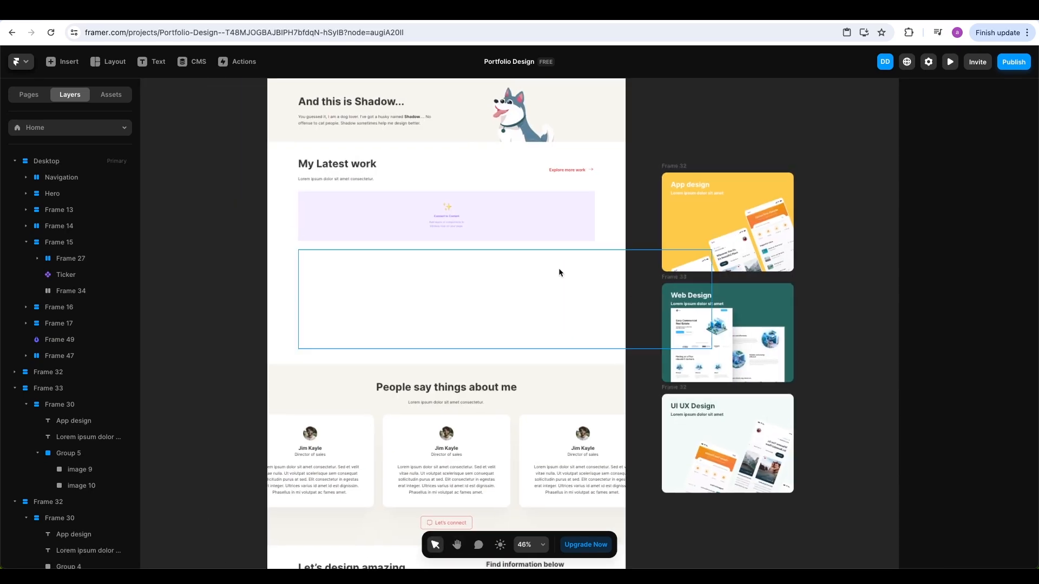
# Delete the now-empty card row frame
pyautogui.click(538, 237)
pyautogui.click(529, 314)
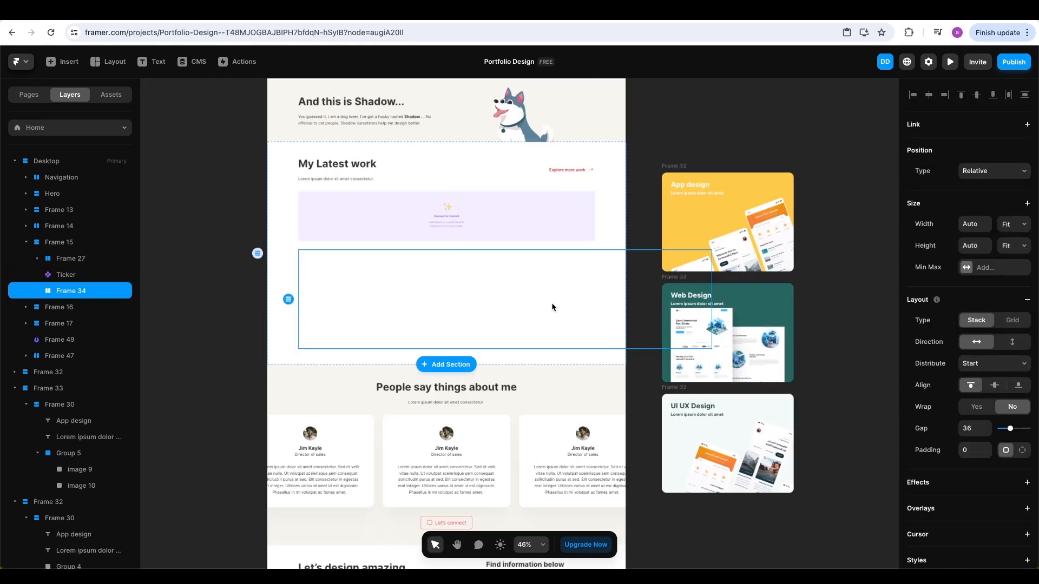
pyautogui.press('Delete')
# Connect the App design, Web Design and UI UX Design cards as Ticker items, then move the Ticker out of the section
pyautogui.click(572, 226)
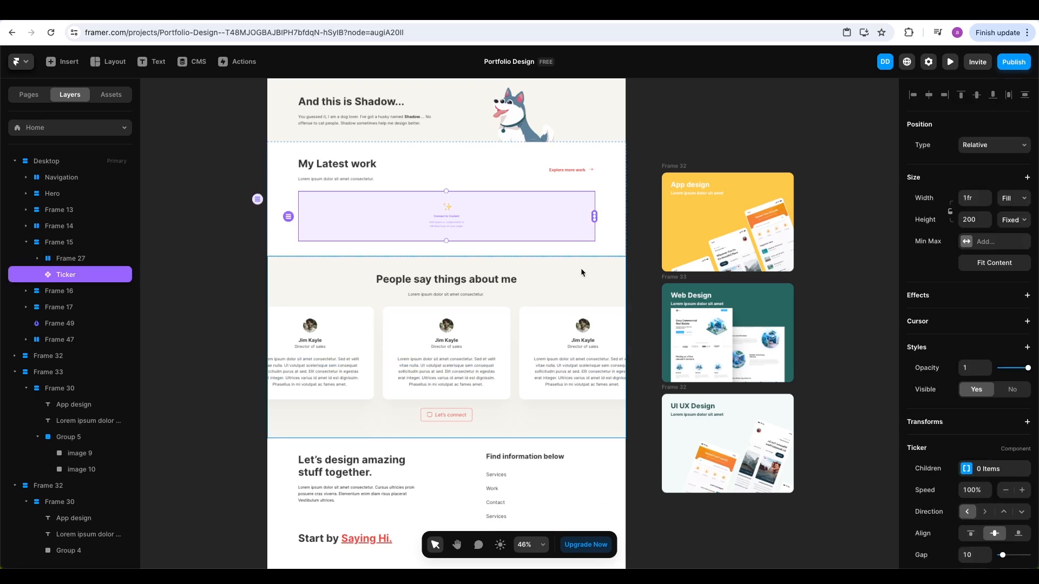
pyautogui.moveTo(530, 241); pyautogui.dragTo(531, 290)
pyautogui.moveTo(595, 241); pyautogui.dragTo(664, 227)
pyautogui.moveTo(593, 245); pyautogui.dragTo(666, 311)
pyautogui.moveTo(594, 245); pyautogui.dragTo(666, 413)
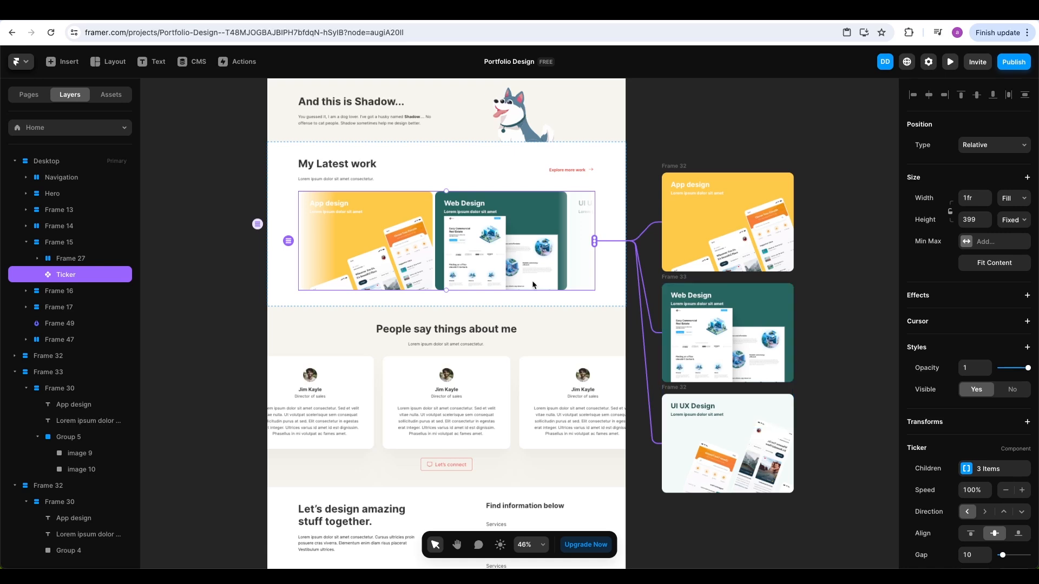
pyautogui.moveTo(451, 290)
pyautogui.mouseDown()
pyautogui.moveTo(451, 267)
pyautogui.moveTo(447, 297)
pyautogui.mouseUp()
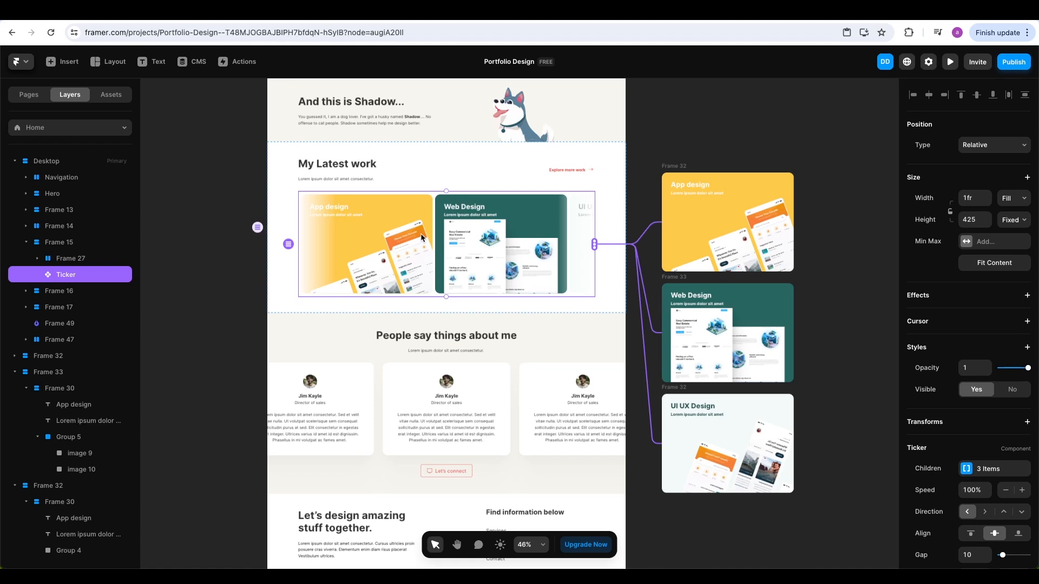
pyautogui.moveTo(421, 236); pyautogui.dragTo(774, 97)
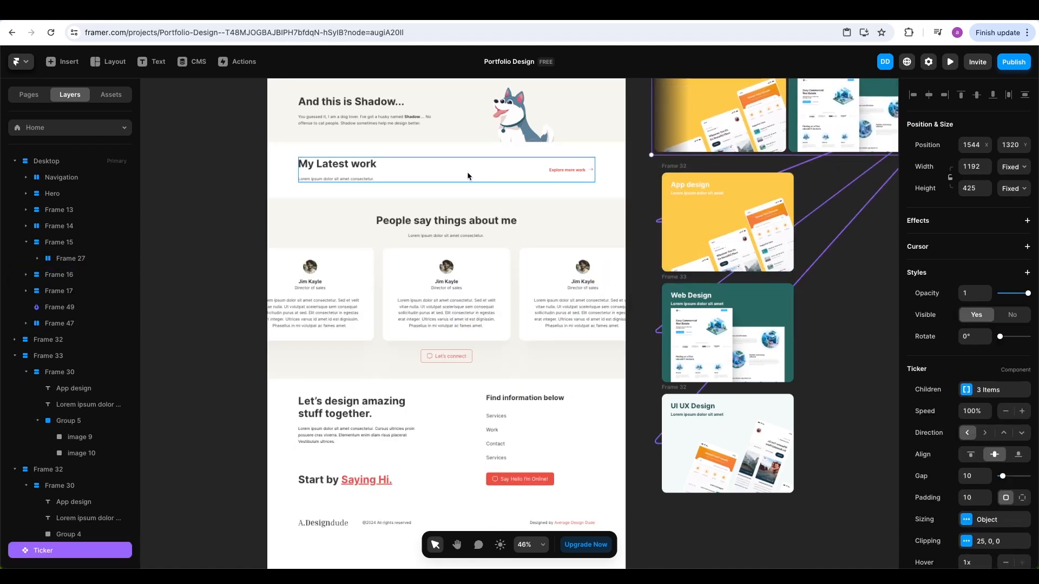
# Duplicate the My Latest work section
pyautogui.click(482, 152)
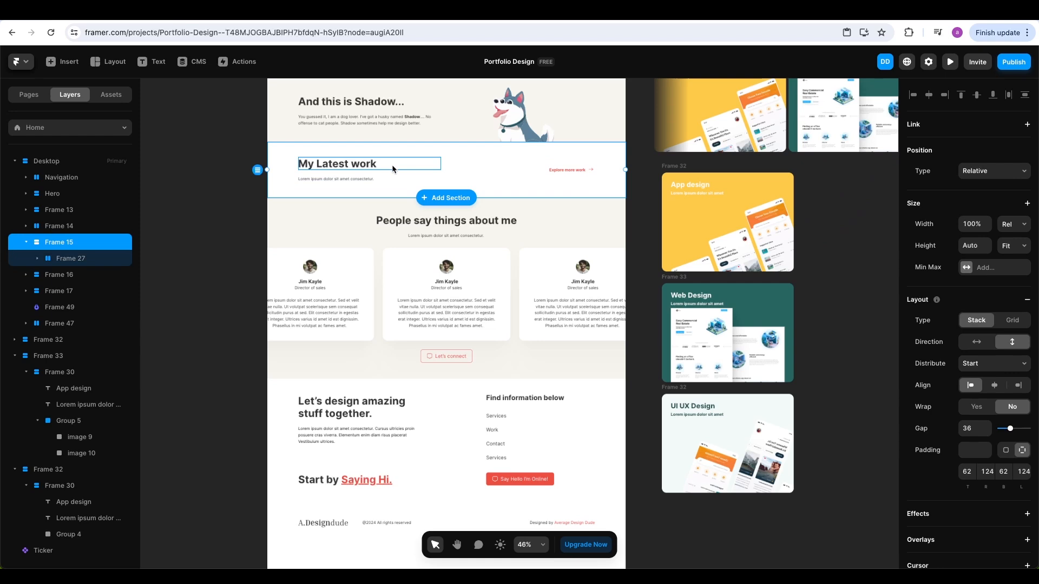
pyautogui.rightClick(419, 154)
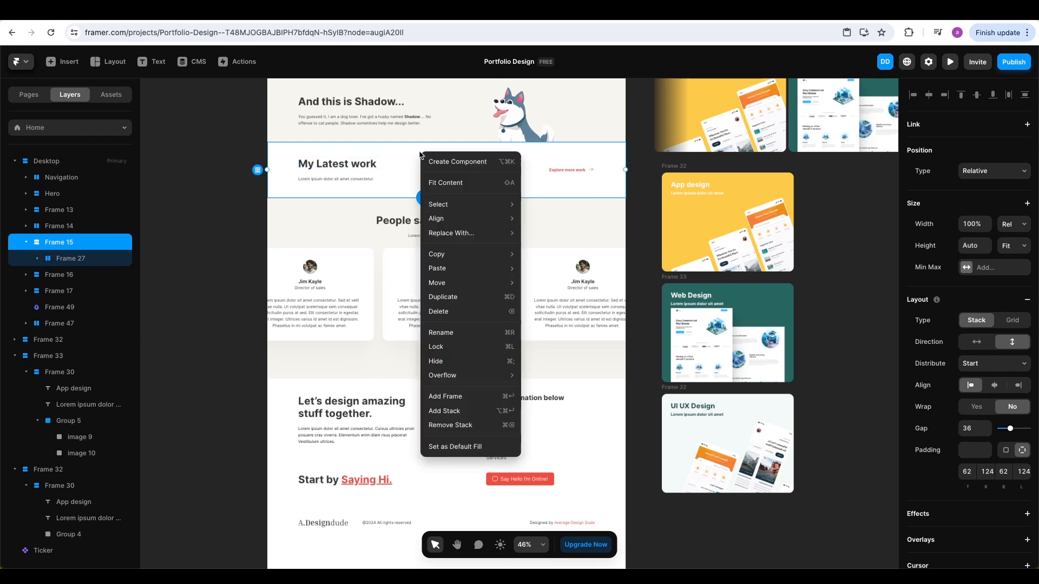
pyautogui.click(442, 297)
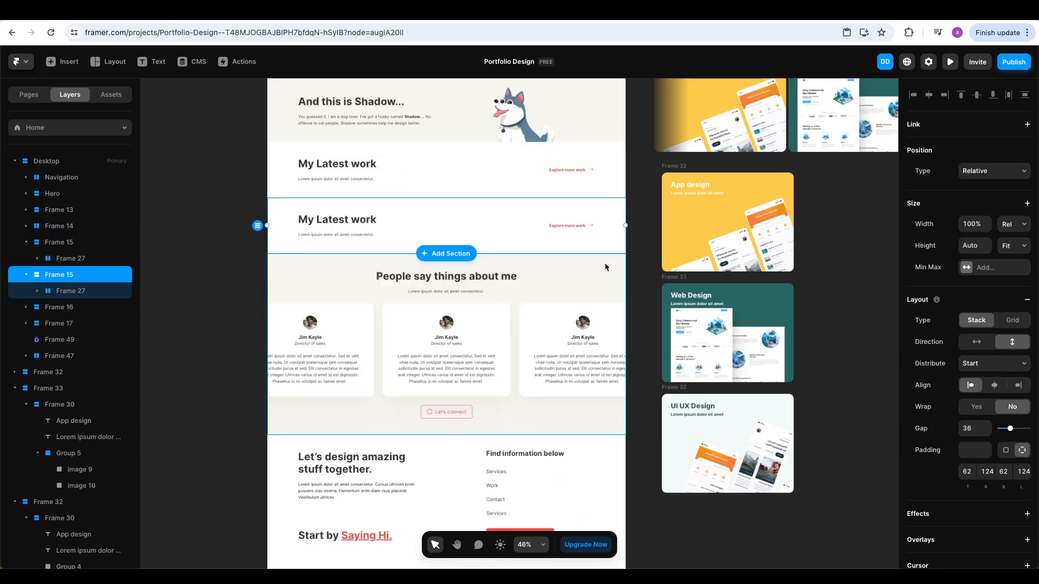
# Delete the duplicated heading row
pyautogui.press('space')
pyautogui.moveTo(812, 193); pyautogui.dragTo(327, 316)
pyautogui.click(376, 309)
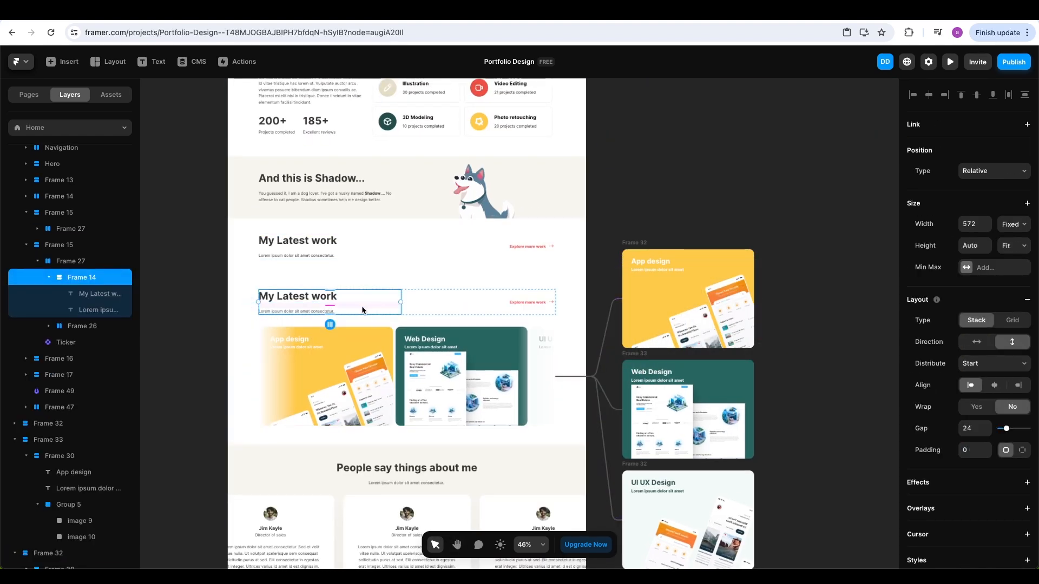
pyautogui.click(76, 264)
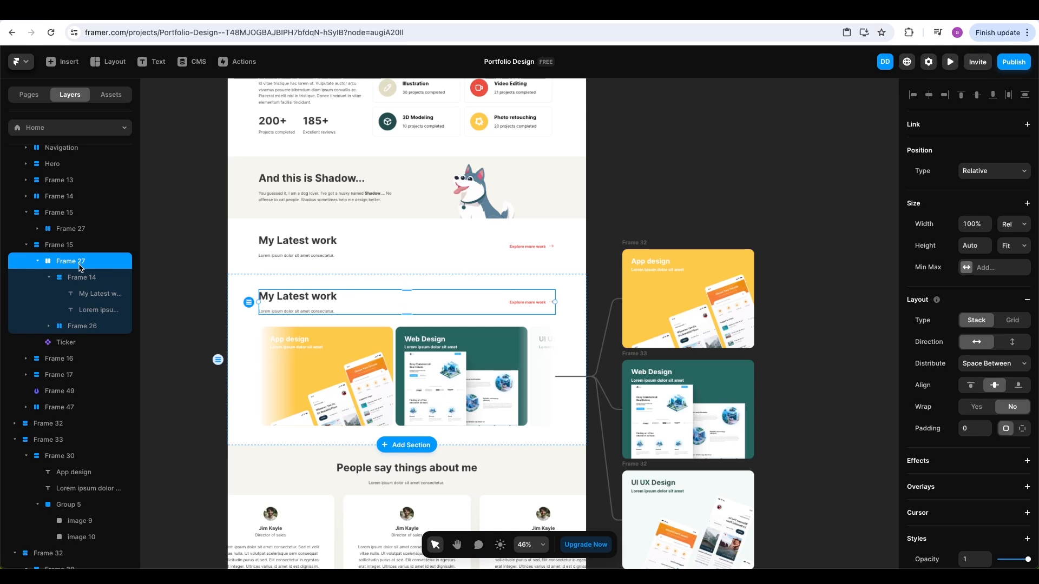
pyautogui.press('Delete')
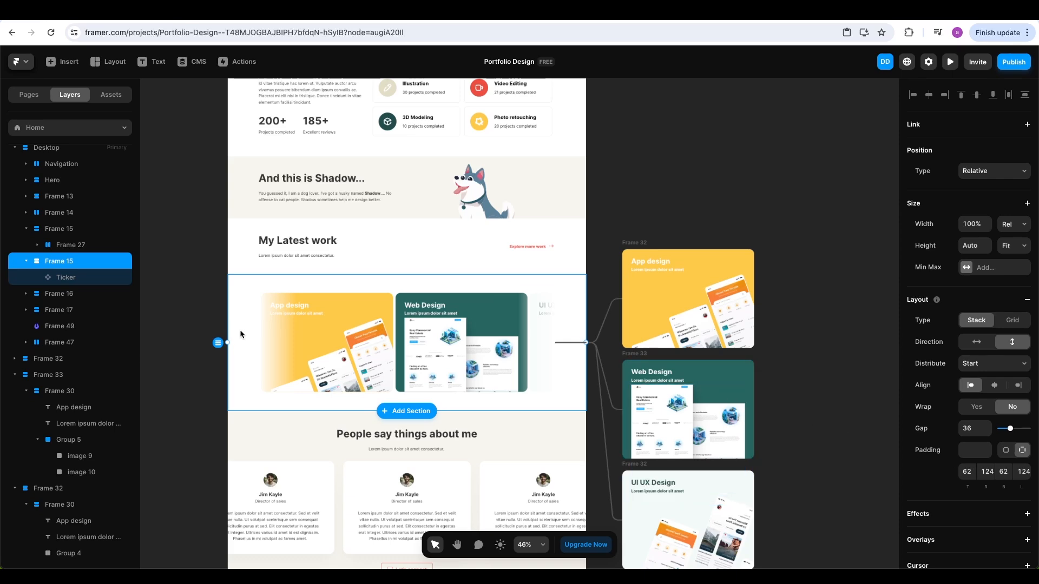
# Set the section's left and right padding to 0 and make the Ticker fill the page width
pyautogui.scroll(5, 236, 335)
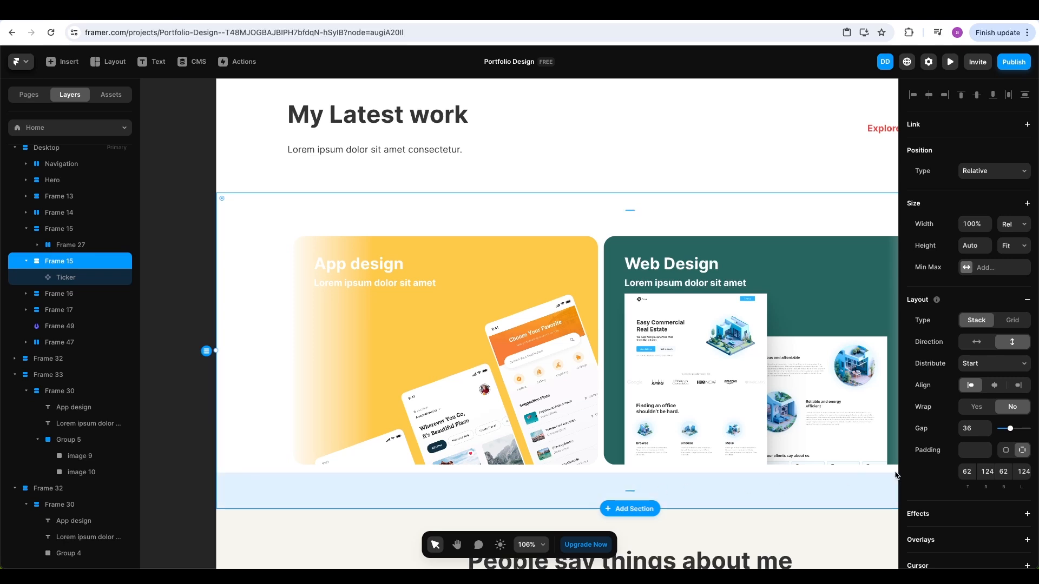
pyautogui.click(988, 471)
pyautogui.write('0')
pyautogui.click(1022, 472)
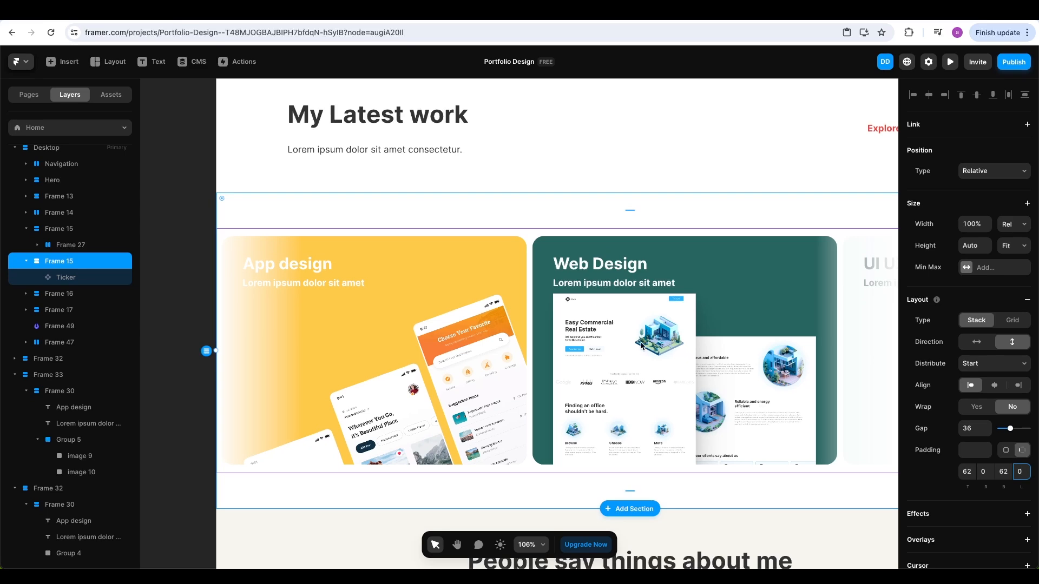
pyautogui.scroll(-5, 641, 345)
pyautogui.hscroll(5, 600, 342)
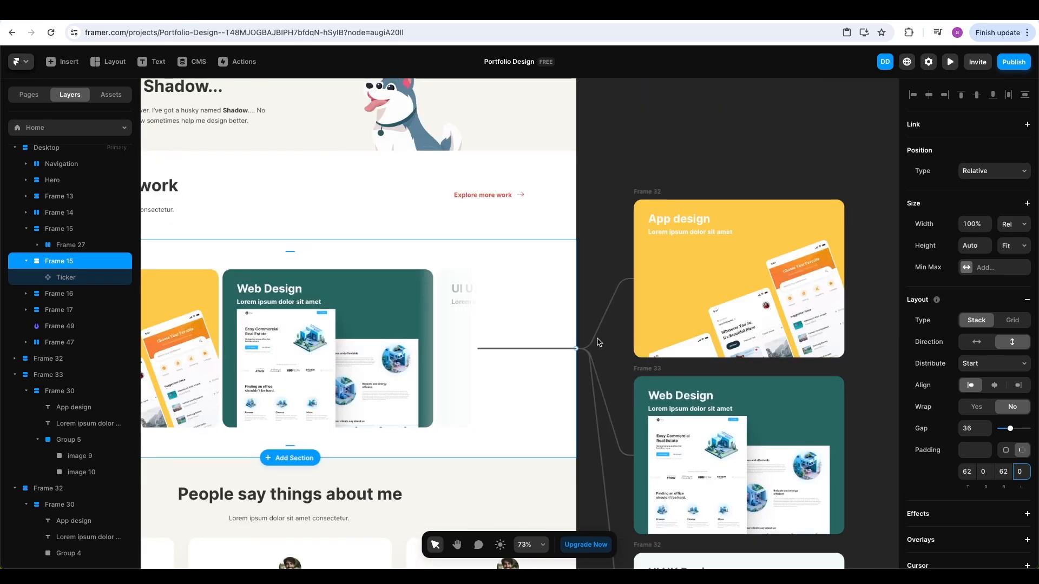
pyautogui.scroll(-4, 600, 343)
pyautogui.hscroll(-3, 541, 325)
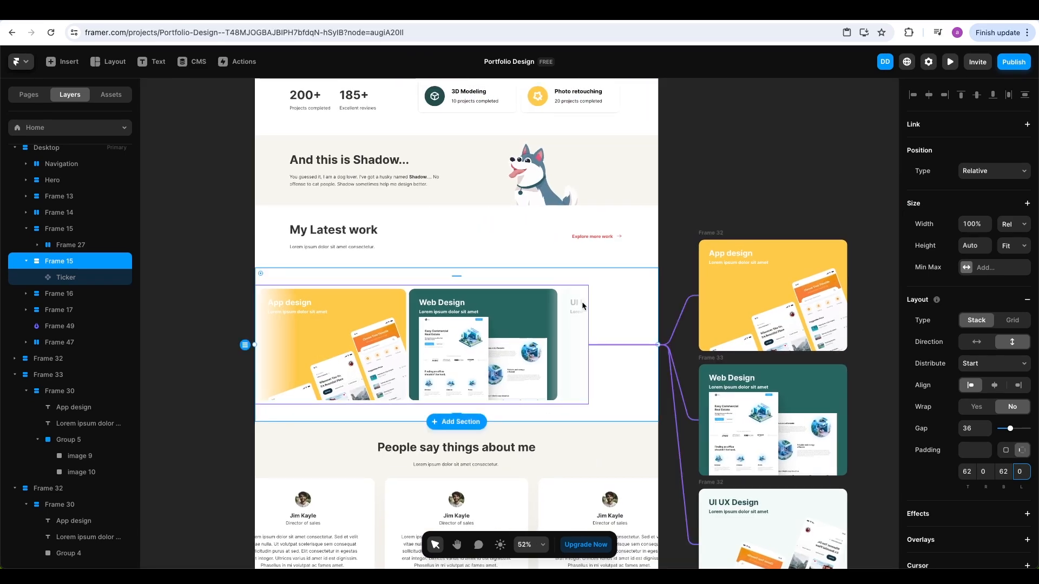
pyautogui.click(582, 306)
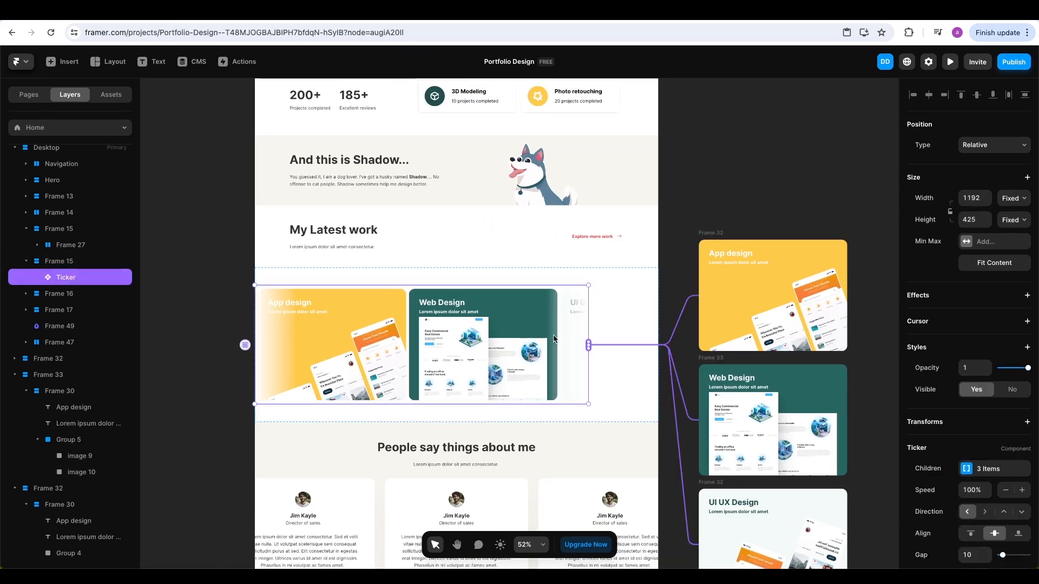
pyautogui.click(1005, 200)
pyautogui.click(1004, 221)
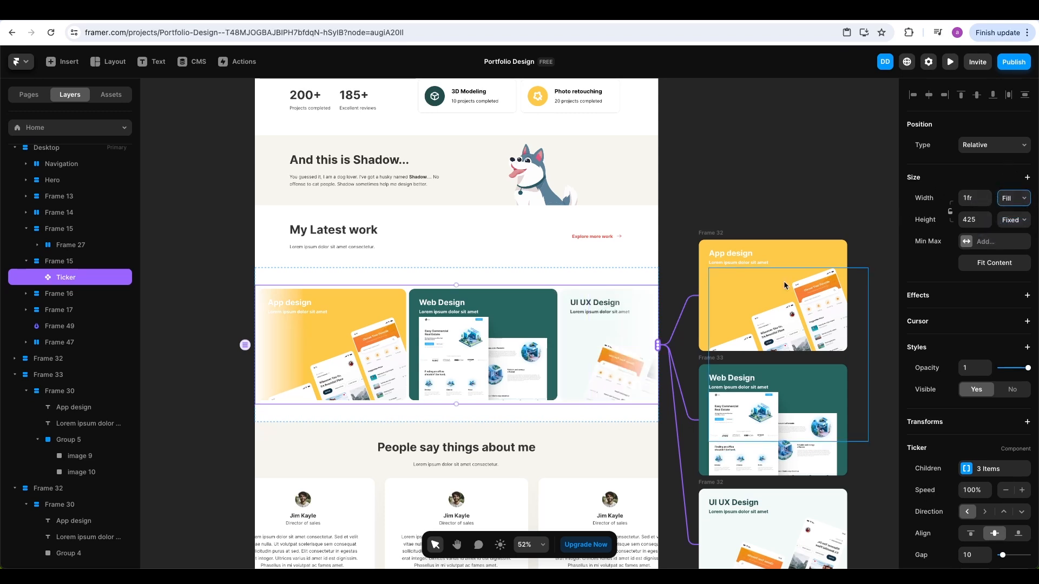
# Set the Ticker section's top padding to 0 and the heading section's bottom padding to 36
pyautogui.click(608, 278)
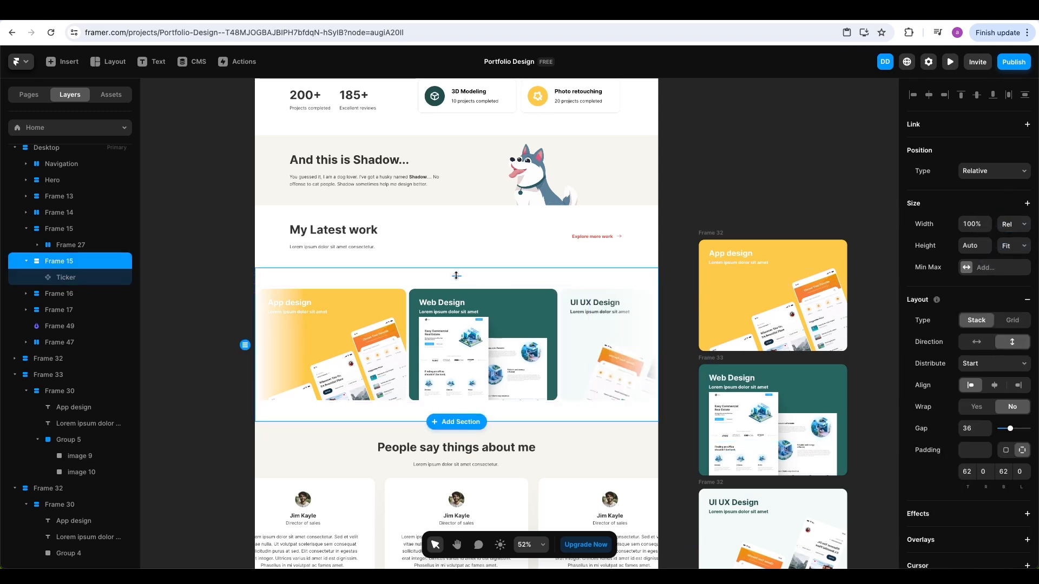
pyautogui.press('Return')
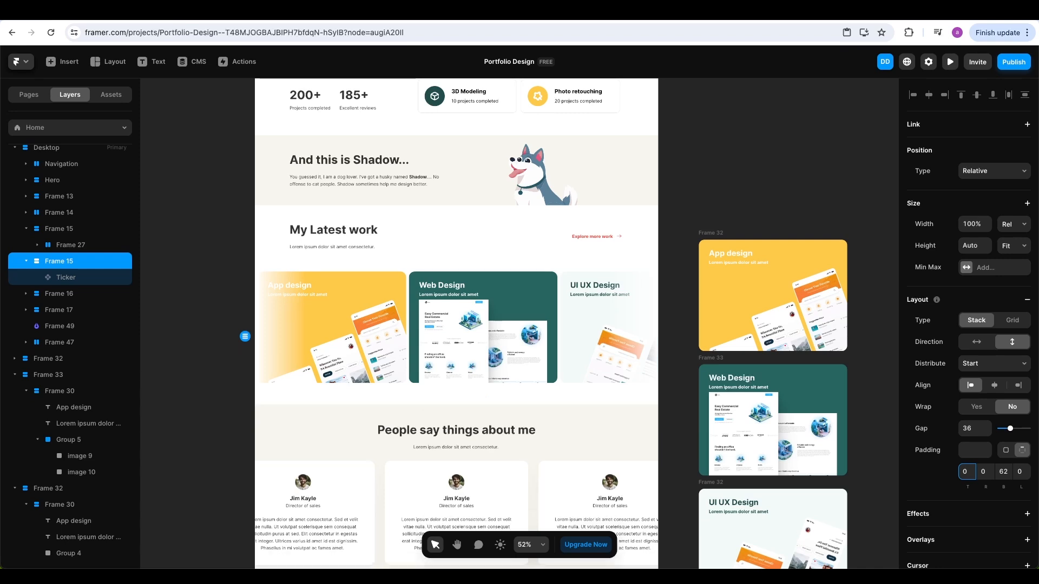
pyautogui.click(416, 262)
pyautogui.click(1003, 471)
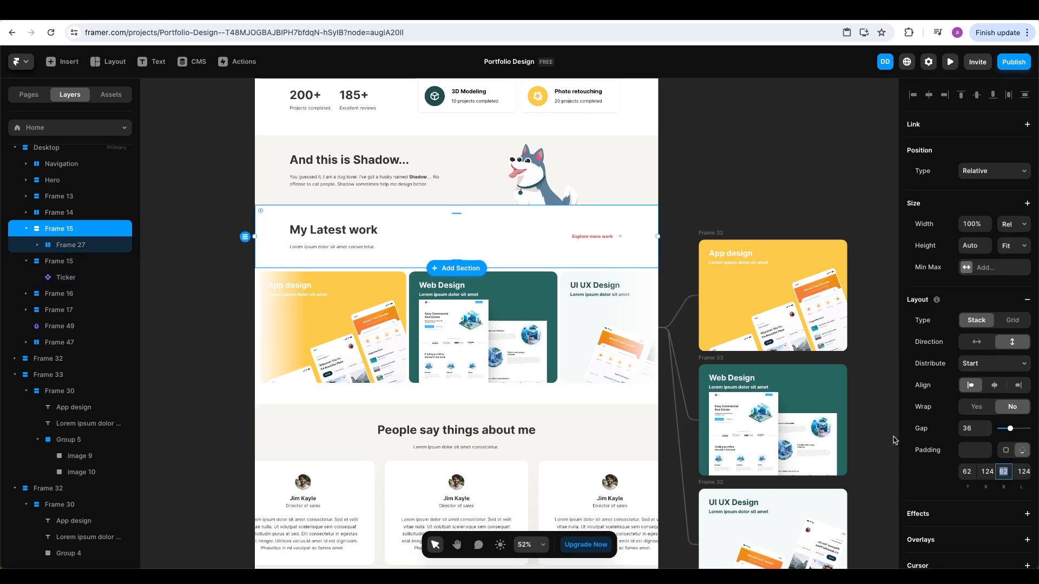
pyautogui.write('36')
pyautogui.press('Return')
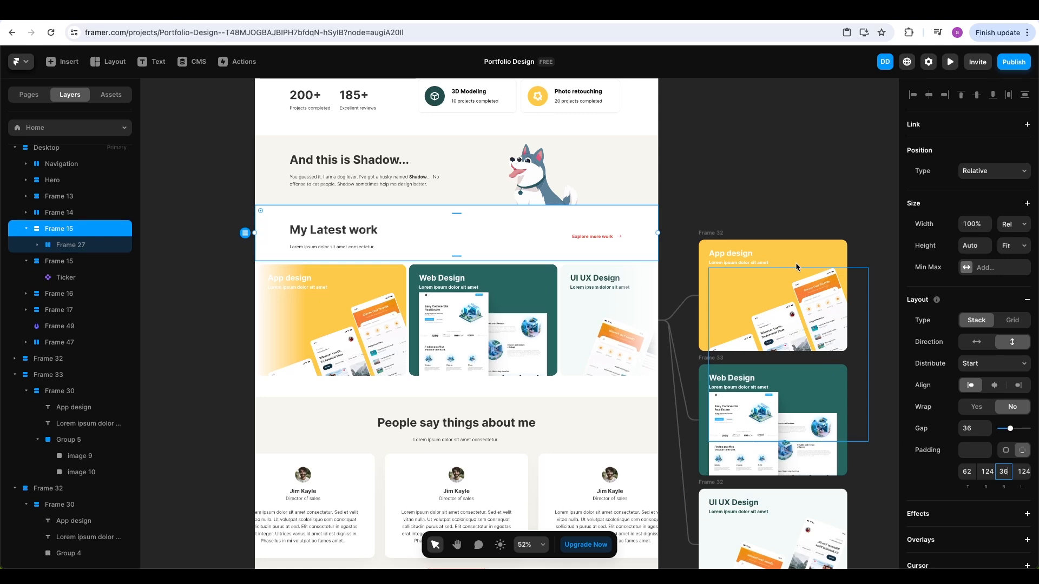
pyautogui.click(750, 211)
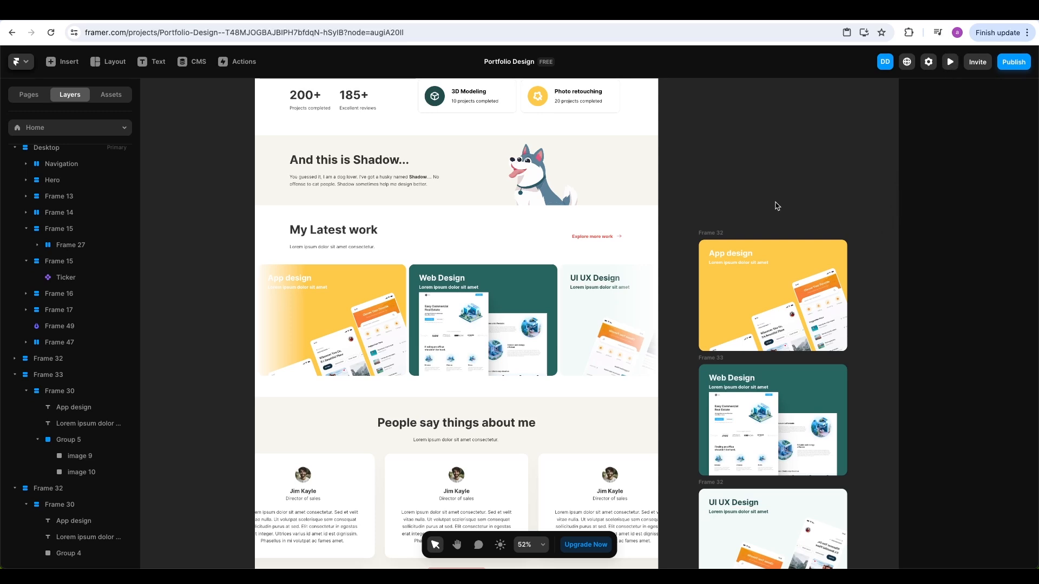
# Give the Ticker 0 padding and a 36 gap between cards, then preview the site
pyautogui.click(602, 280)
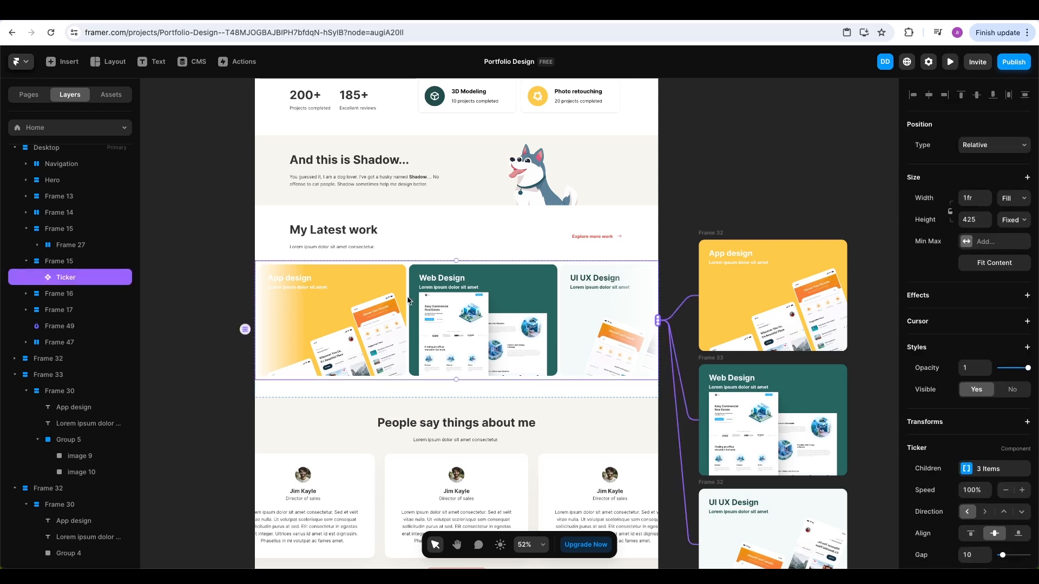
pyautogui.scroll(-4, 976, 487)
pyautogui.click(973, 407)
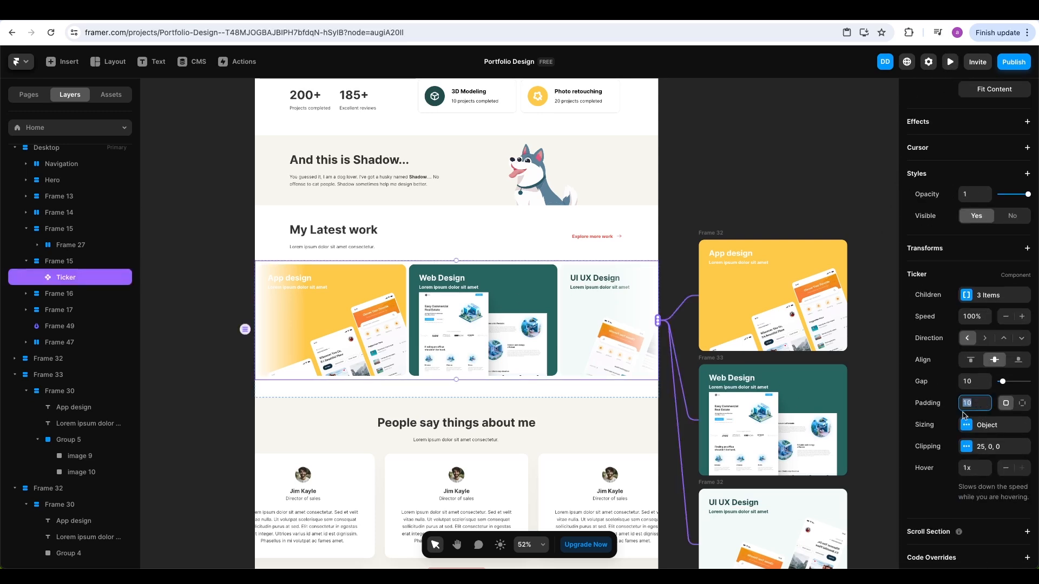
pyautogui.write('0')
pyautogui.press('Return')
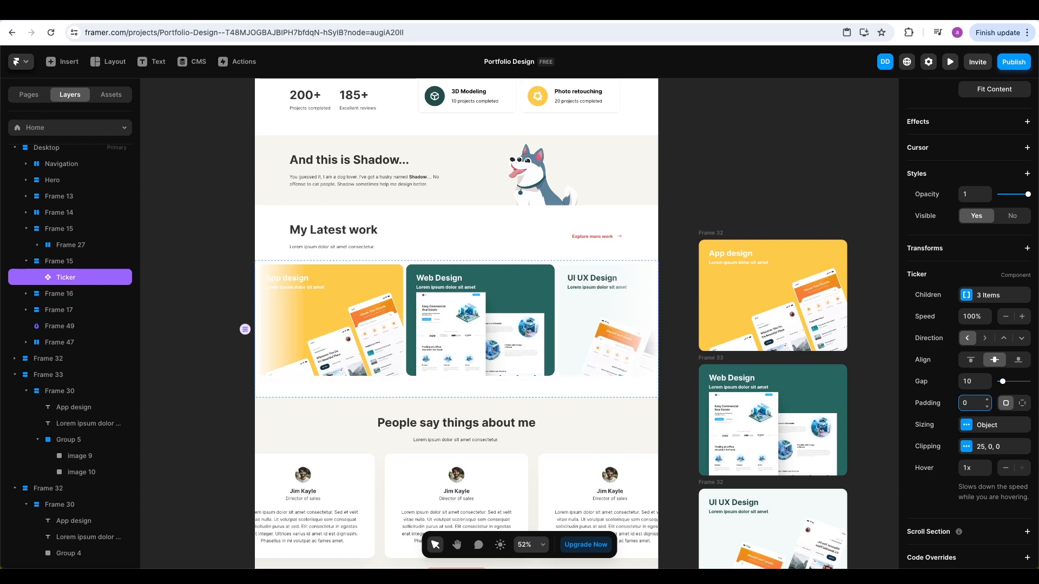
pyautogui.click(972, 385)
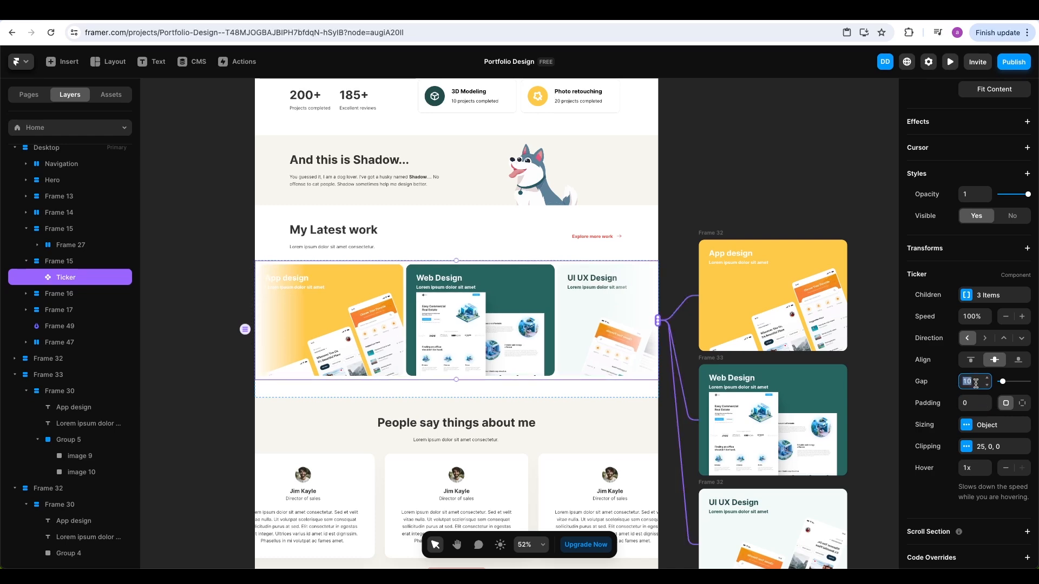
pyautogui.press('Return')
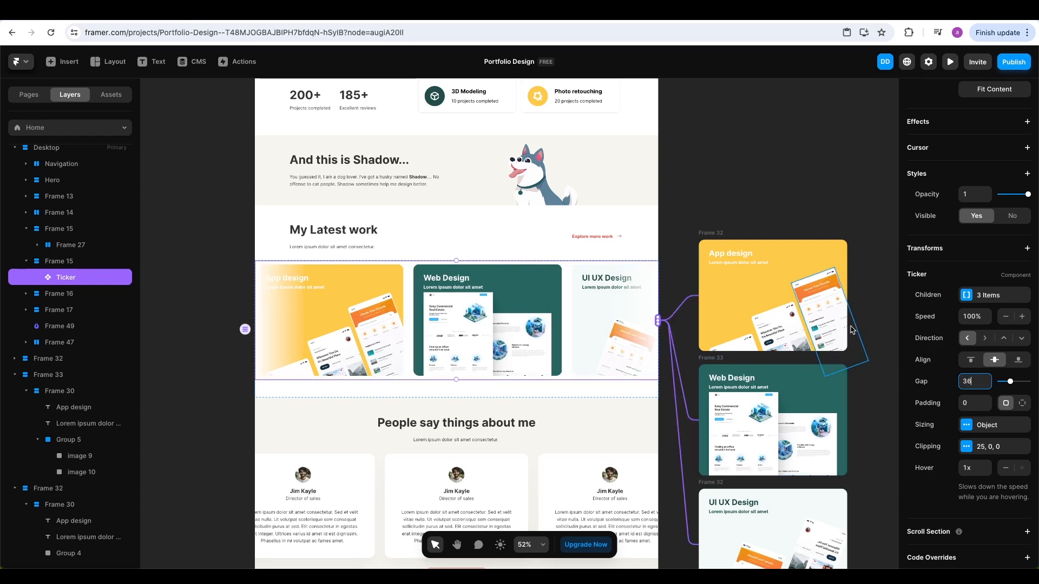
pyautogui.click(950, 62)
pyautogui.scroll(-10, 900, 208)
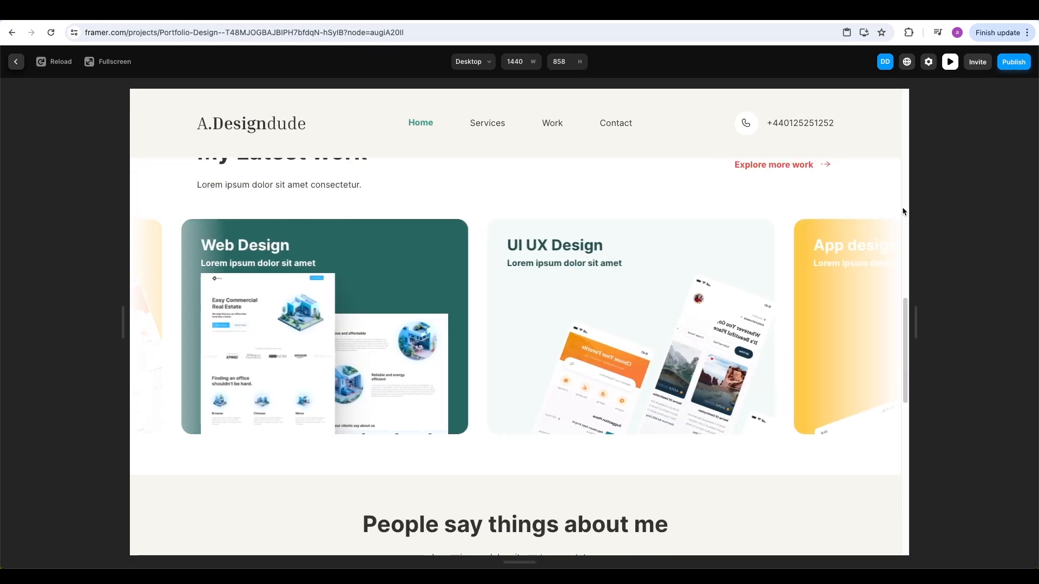
pyautogui.scroll(1, 902, 211)
pyautogui.scroll(2, 902, 211)
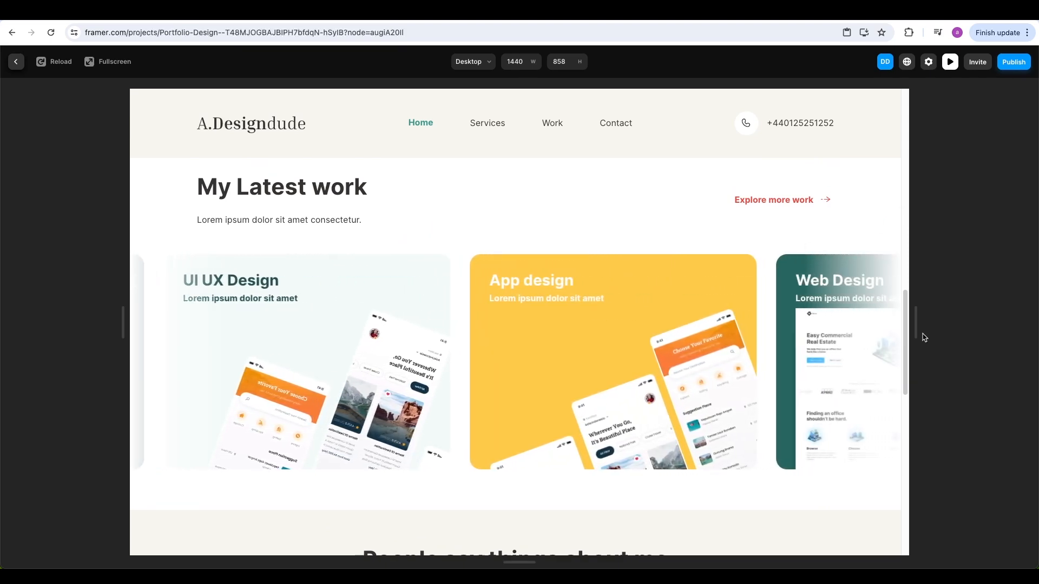
# Back in the editor, turn the yellow App design card into the Card App Design component
pyautogui.press('Escape')
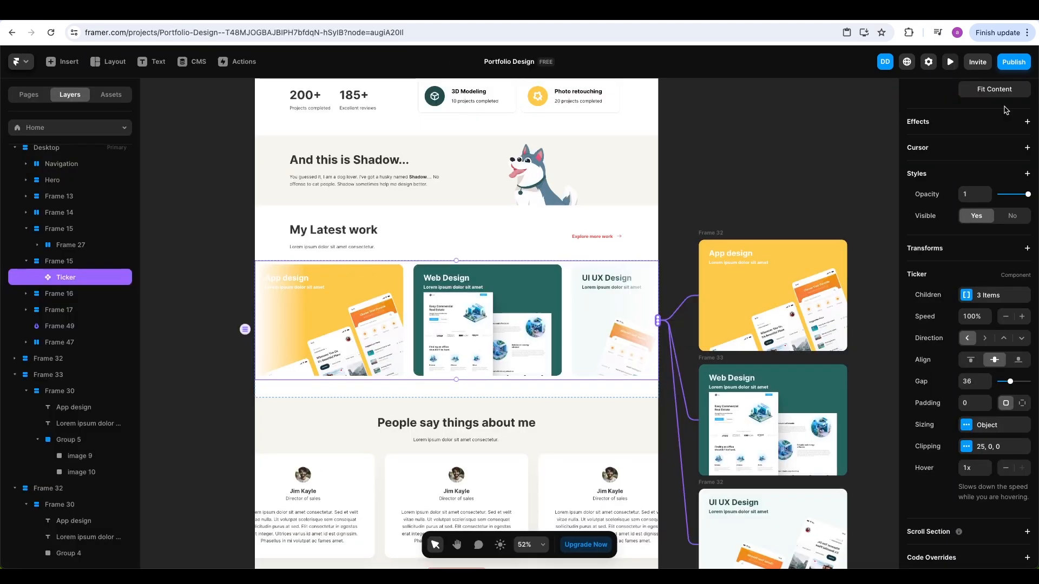
pyautogui.click(770, 208)
pyautogui.scroll(-4, 770, 208)
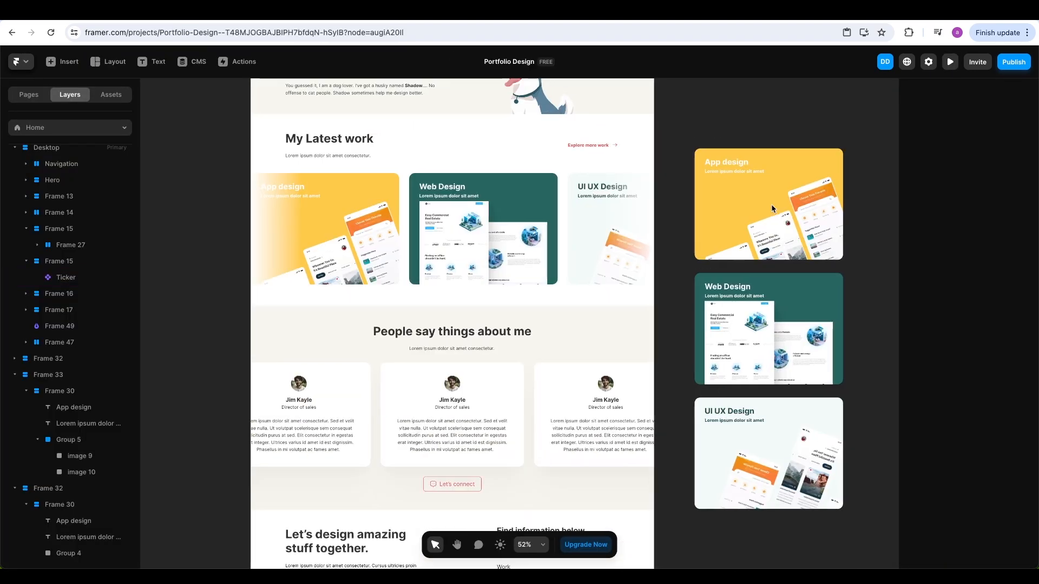
pyautogui.hscroll(3, 771, 208)
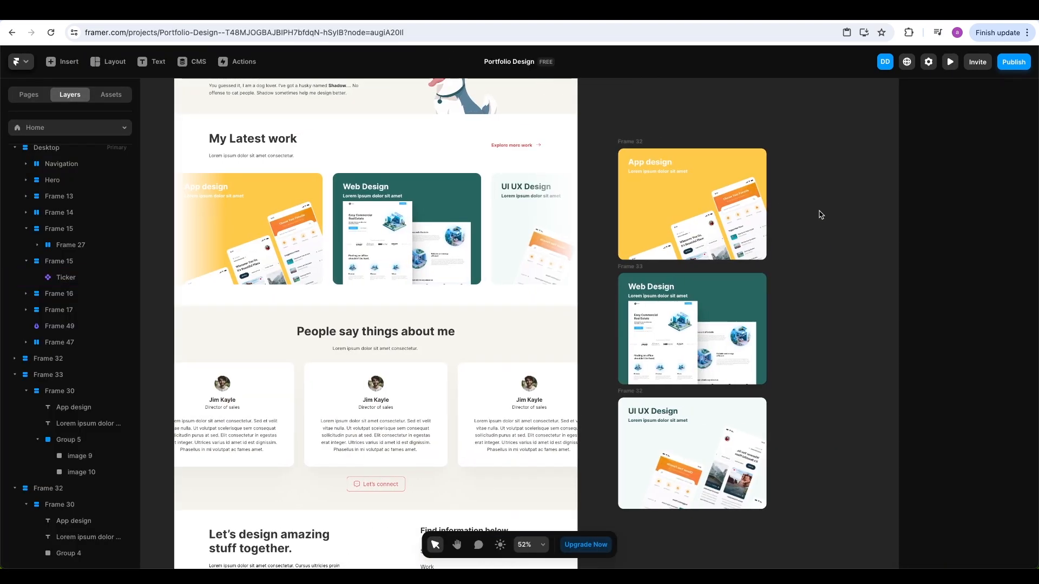
pyautogui.click(713, 187)
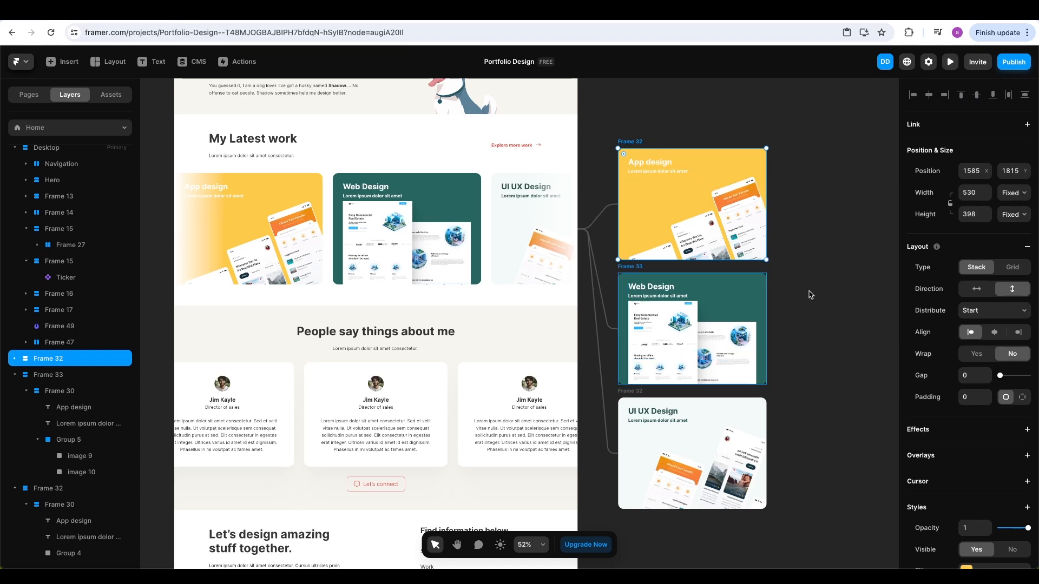
pyautogui.rightClick(639, 144)
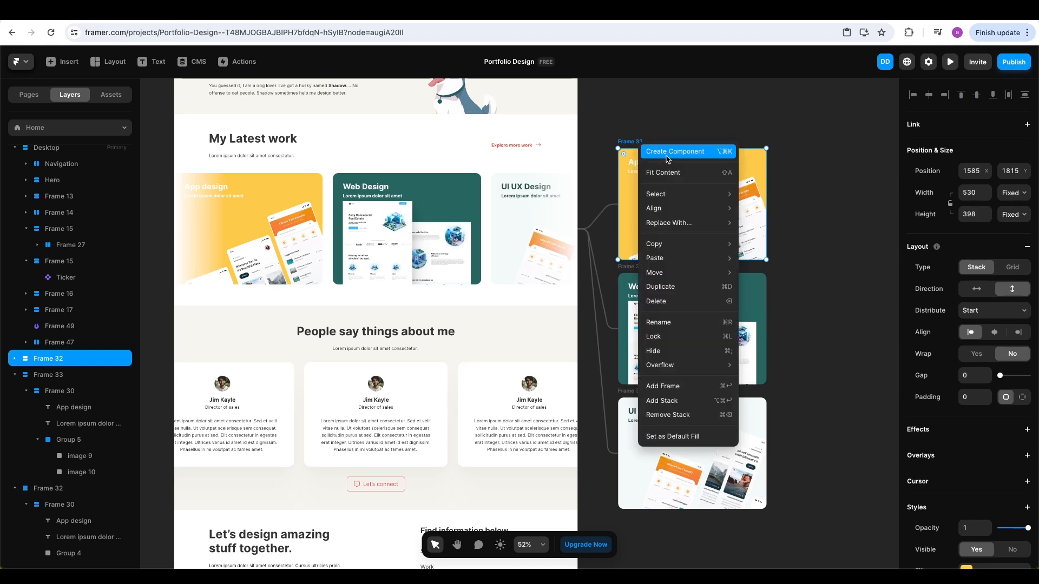
pyautogui.click(673, 153)
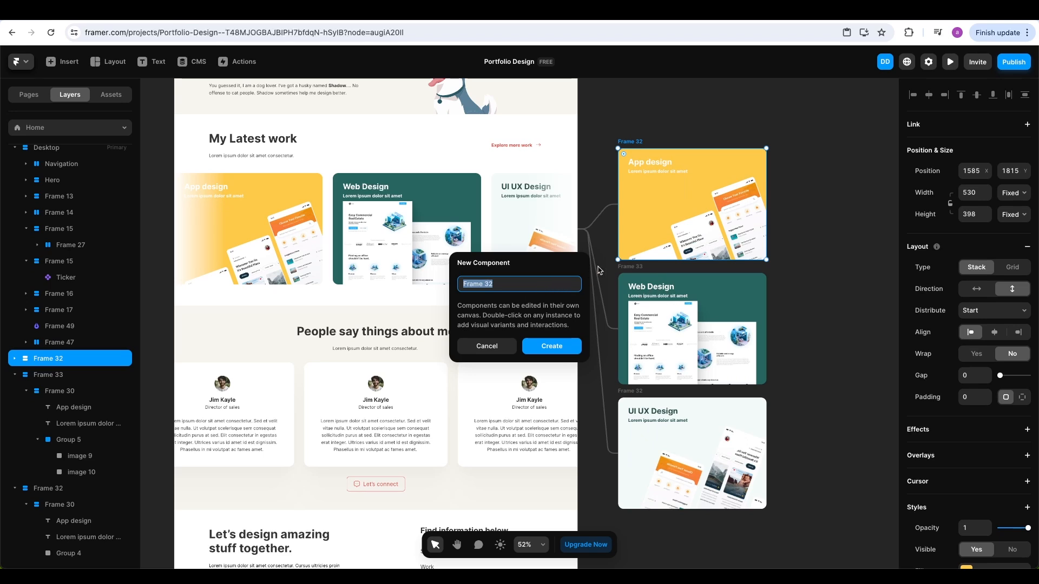
pyautogui.write('Card App Design')
pyautogui.press('Return')
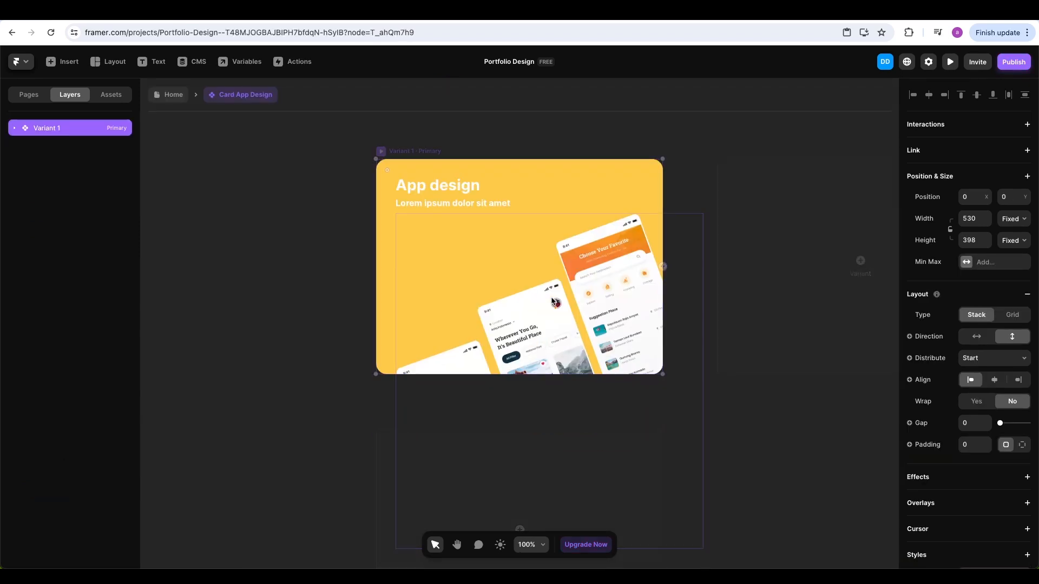
# Add a Hover variant and shift its images 6, 7 and 8 upward
pyautogui.click(475, 435)
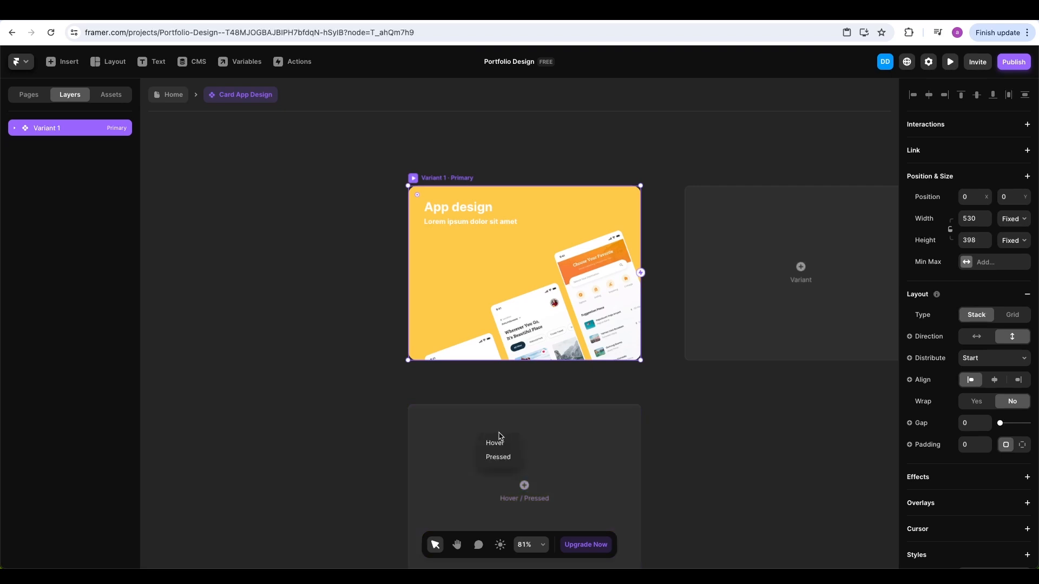
pyautogui.click(495, 440)
pyautogui.click(672, 362)
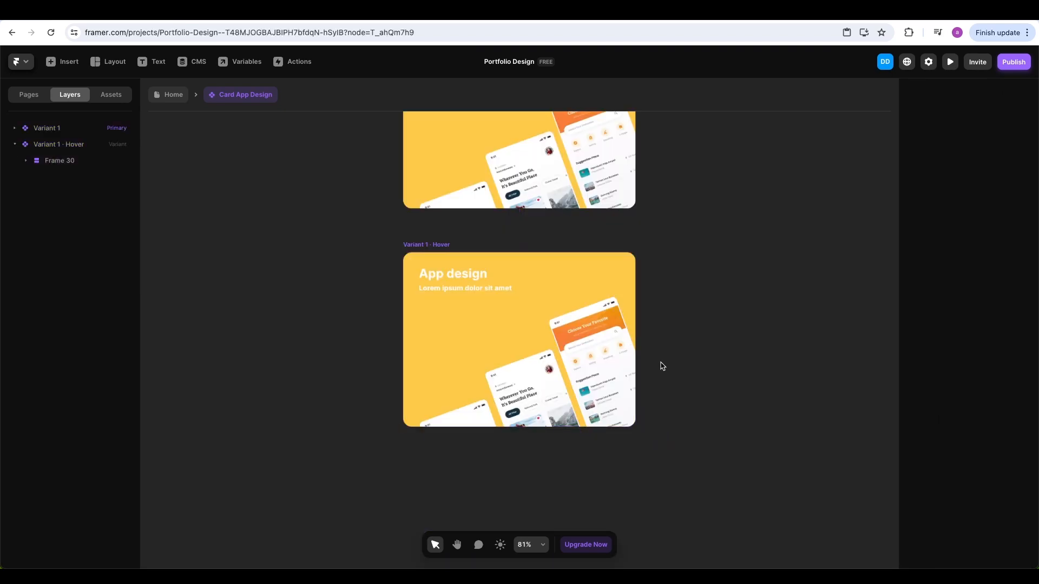
pyautogui.click(613, 355)
pyautogui.click(71, 230)
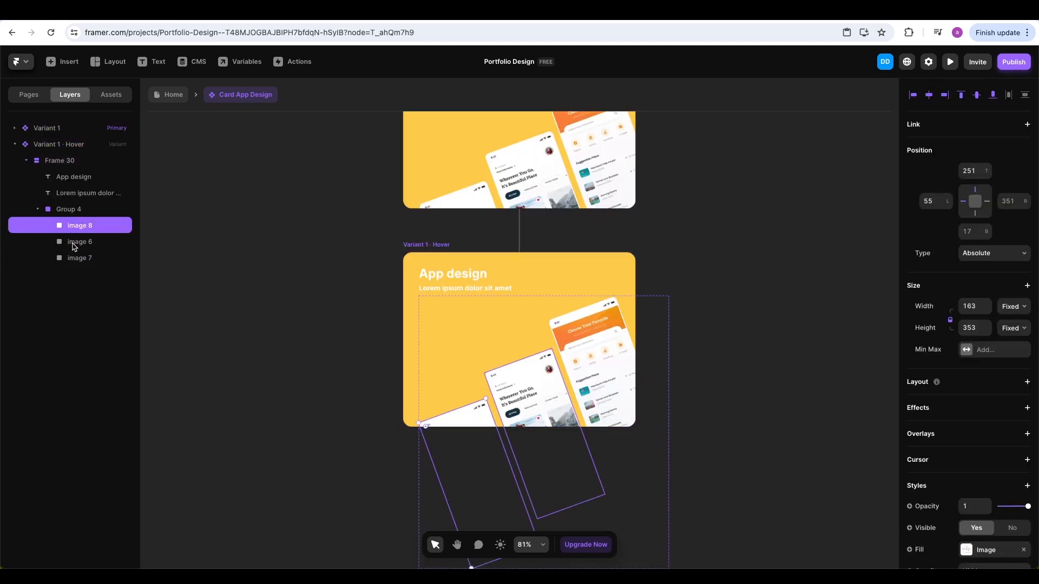
pyautogui.keyDown('shift'); pyautogui.click(76, 241); pyautogui.keyUp('shift')
pyautogui.keyDown('shift'); pyautogui.click(77, 258); pyautogui.keyUp('shift')
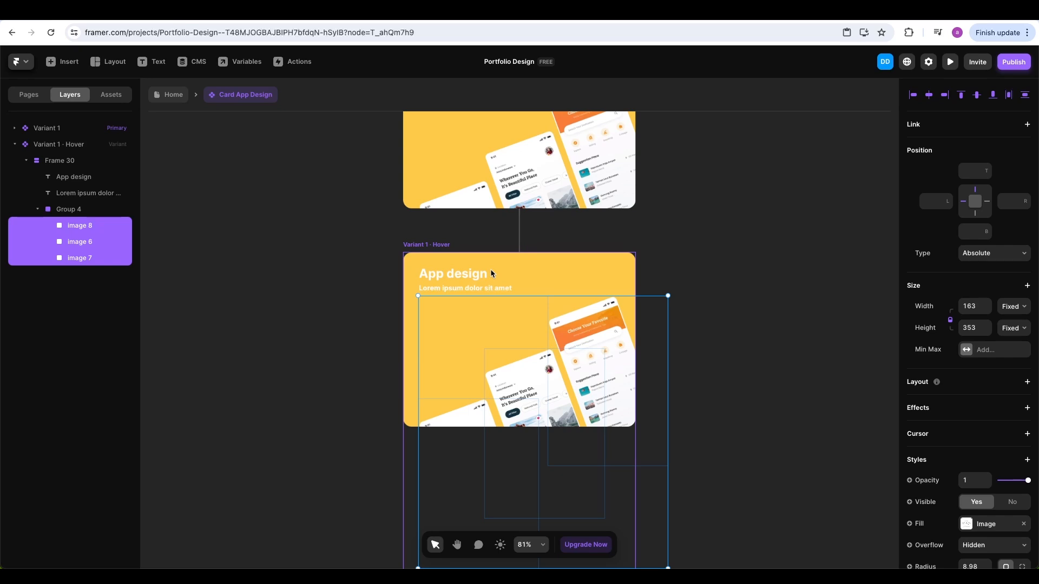
pyautogui.hotkey('shift', 'Up')
pyautogui.hotkey('shift', 'Up')
pyautogui.hotkey('shift', 'Up')
pyautogui.hotkey('shift', 'Up')
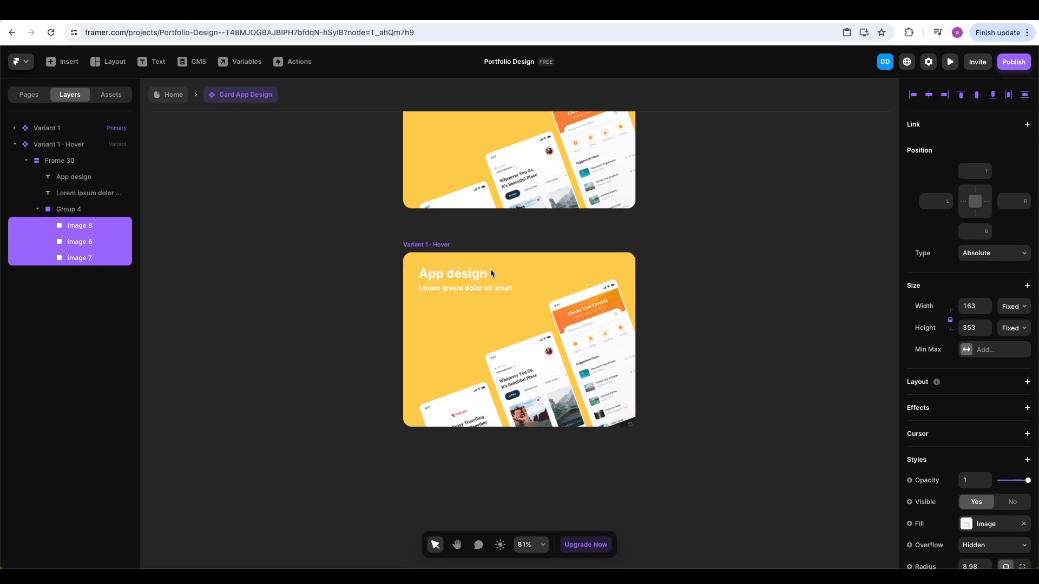
pyautogui.click(658, 244)
pyautogui.scroll(3, 658, 245)
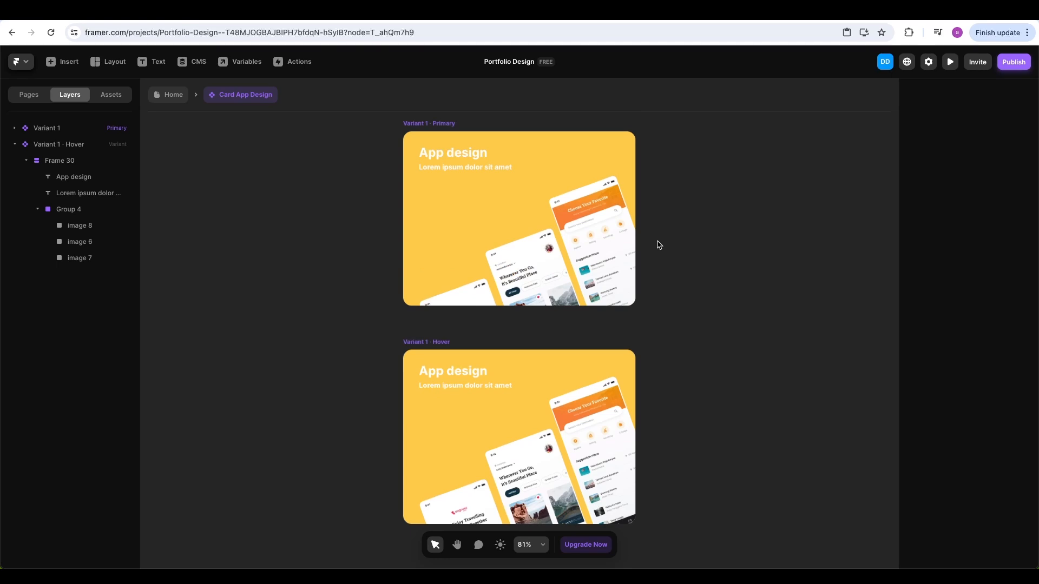
# On the Home page, turn the Web Design card into a component named Card Web Design
pyautogui.click(181, 98)
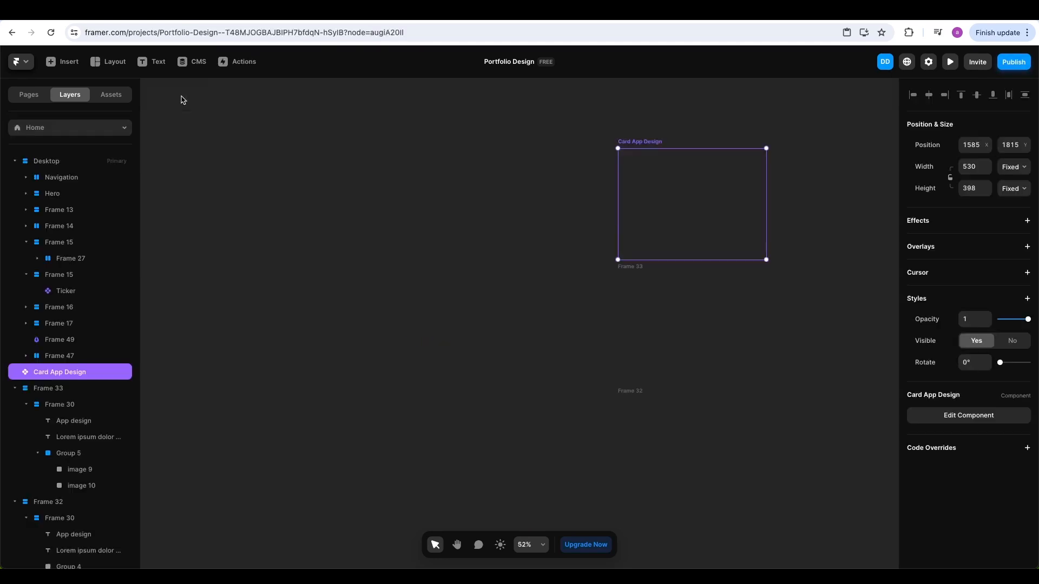
pyautogui.click(639, 271)
pyautogui.rightClick(639, 270)
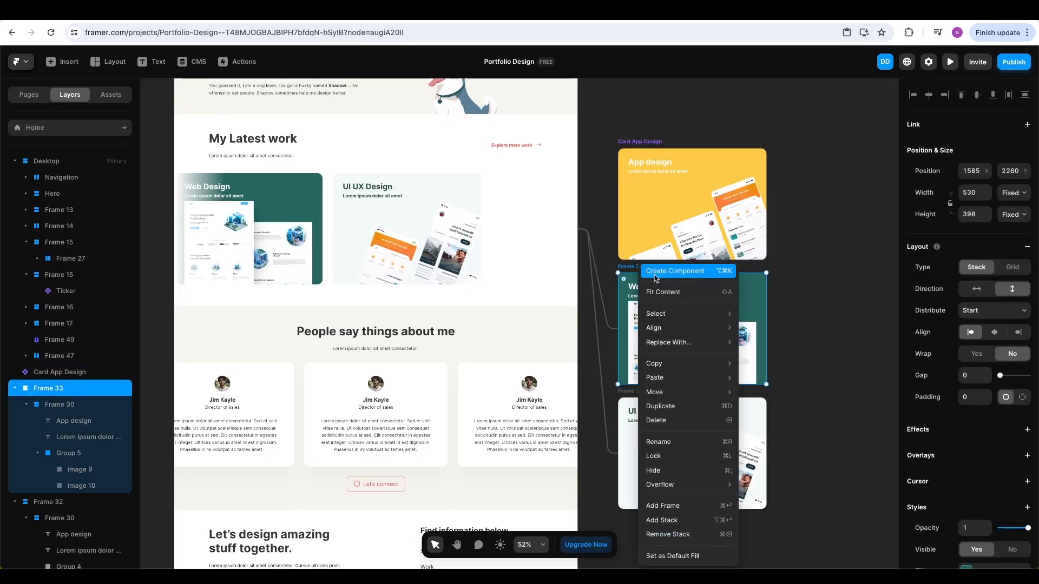
pyautogui.write('Card Web Desi')
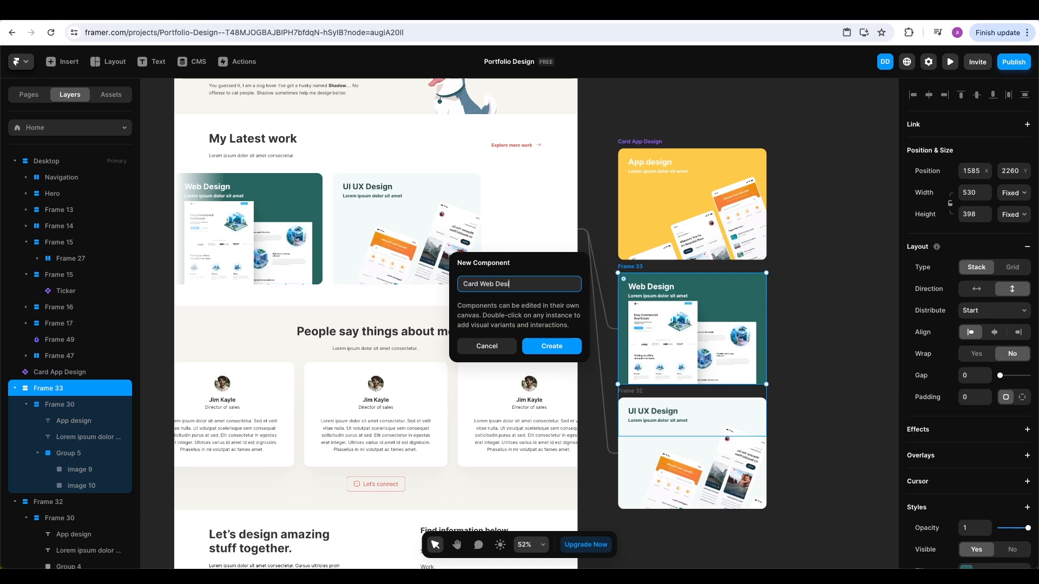
pyautogui.write('gn')
pyautogui.press('Return')
# Add a Hover variant and nudge images 9 and 10 down in the primary state
pyautogui.scroll(-5, 442, 339)
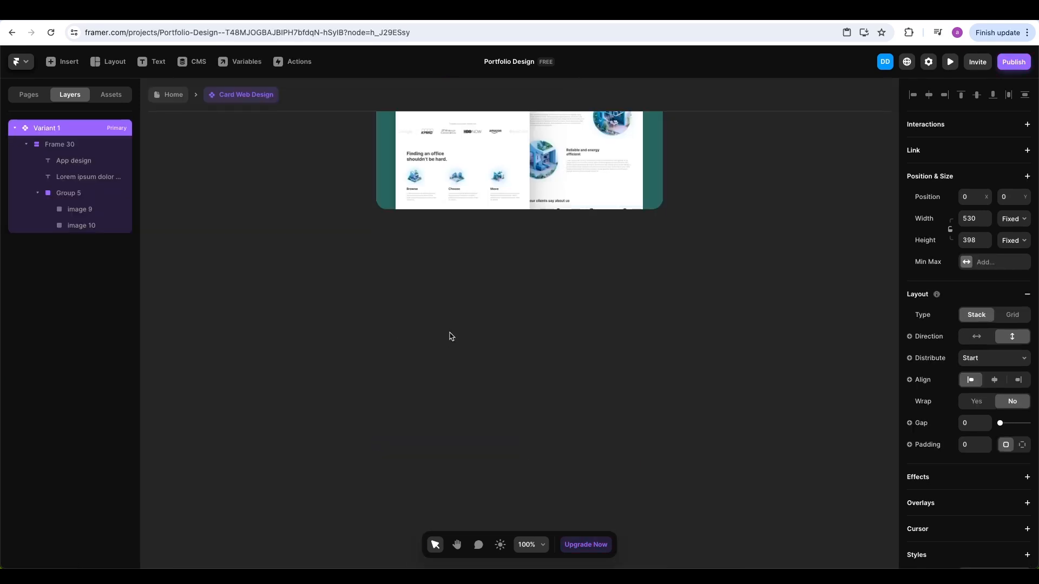
pyautogui.click(489, 283)
pyautogui.click(506, 292)
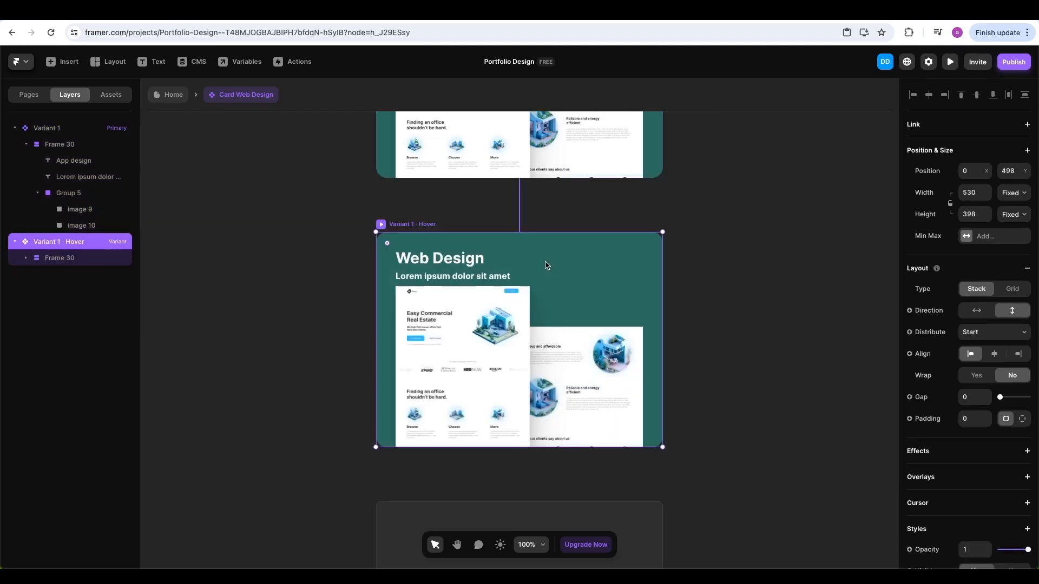
pyautogui.scroll(4, 545, 265)
pyautogui.click(495, 270)
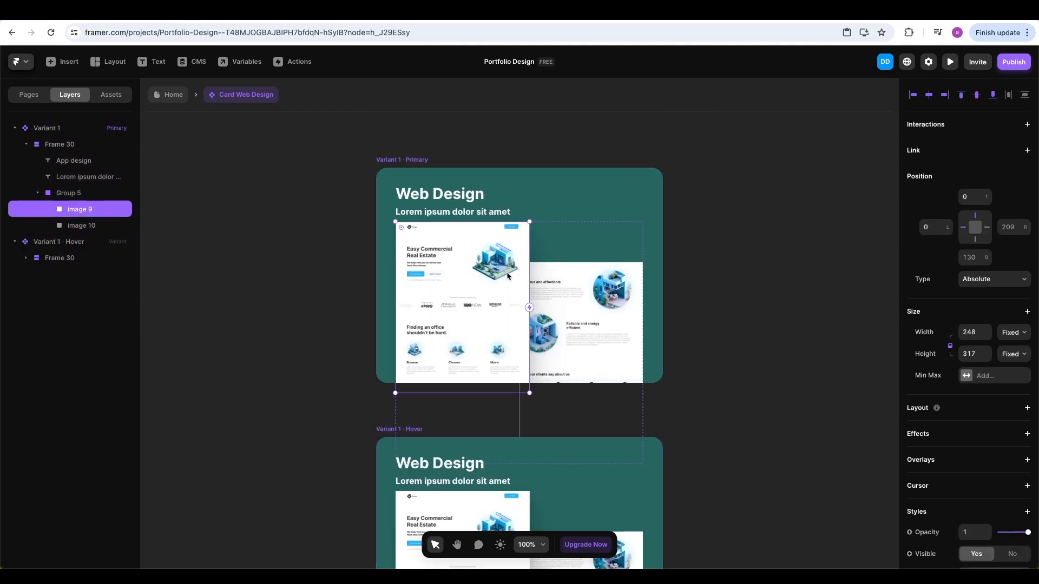
pyautogui.keyDown('shift'); pyautogui.click(580, 291); pyautogui.keyUp('shift')
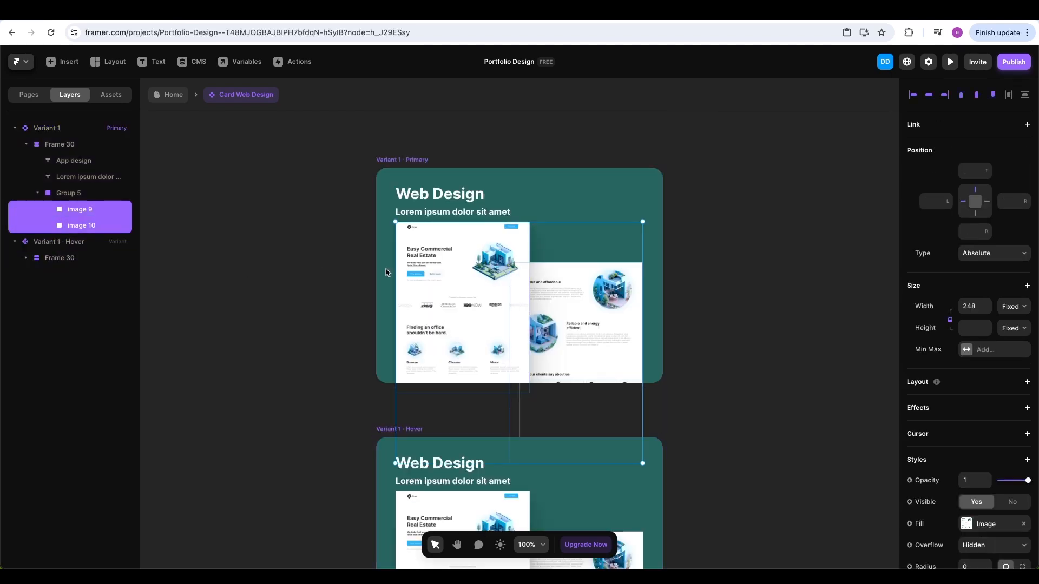
pyautogui.hotkey('shift', 'Down')
pyautogui.hotkey('shift', 'Down')
pyautogui.hotkey('shift', 'Down')
pyautogui.hotkey('shift', 'Down')
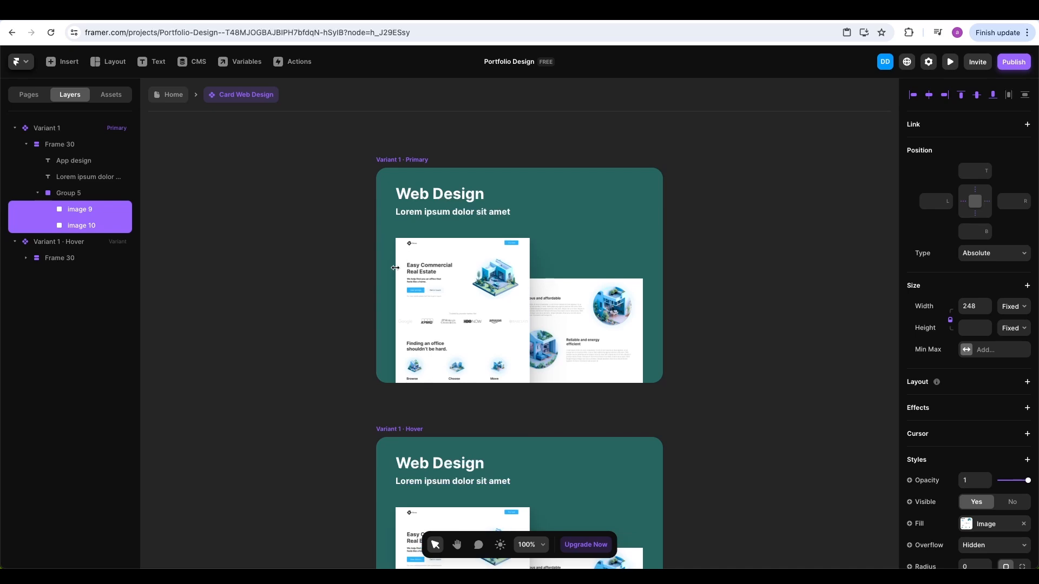
# Nudge images 9 and 10 up in the Hover variant and return to the Home page
pyautogui.scroll(-4, 500, 281)
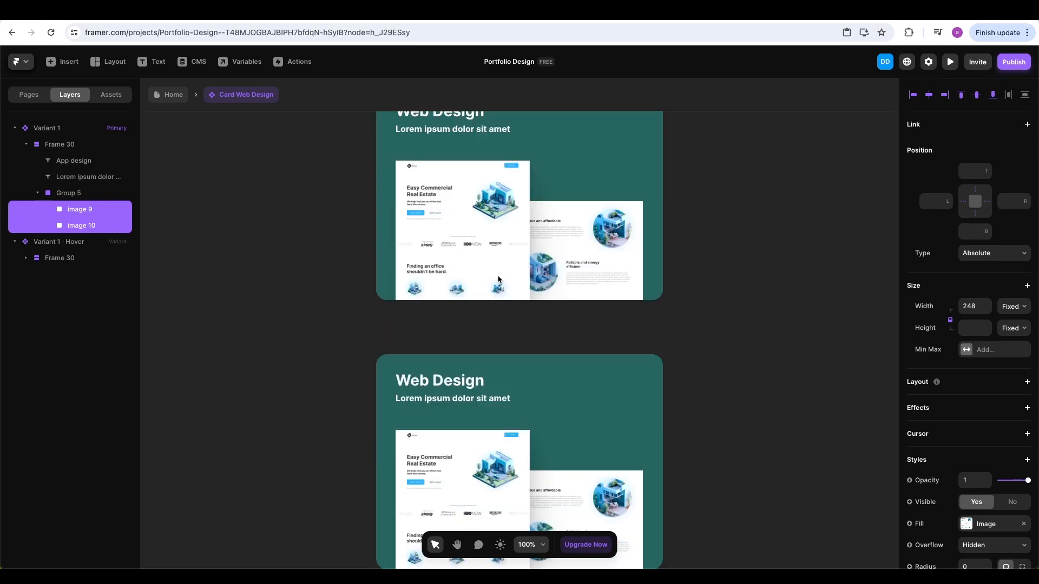
pyautogui.click(502, 442)
pyautogui.keyDown('shift'); pyautogui.click(568, 453); pyautogui.keyUp('shift')
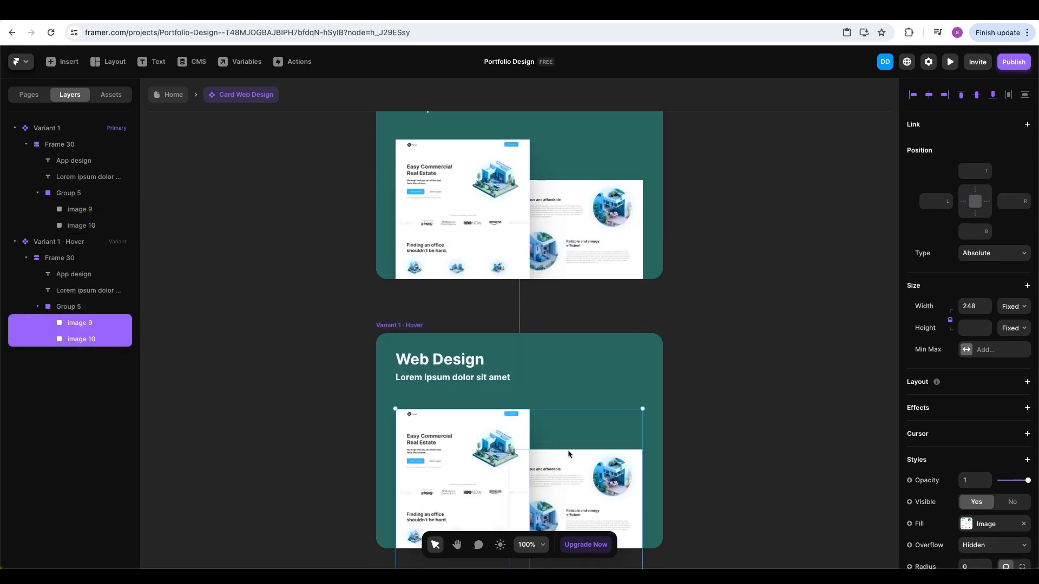
pyautogui.hotkey('shift', 'Up')
pyautogui.hotkey('shift', 'Up')
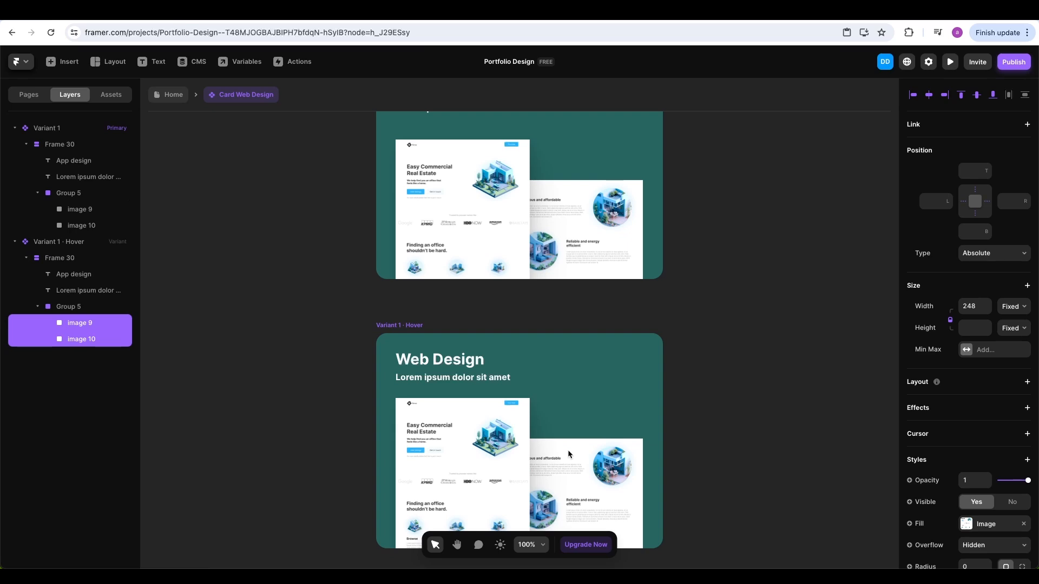
pyautogui.click(683, 280)
pyautogui.scroll(3, 684, 282)
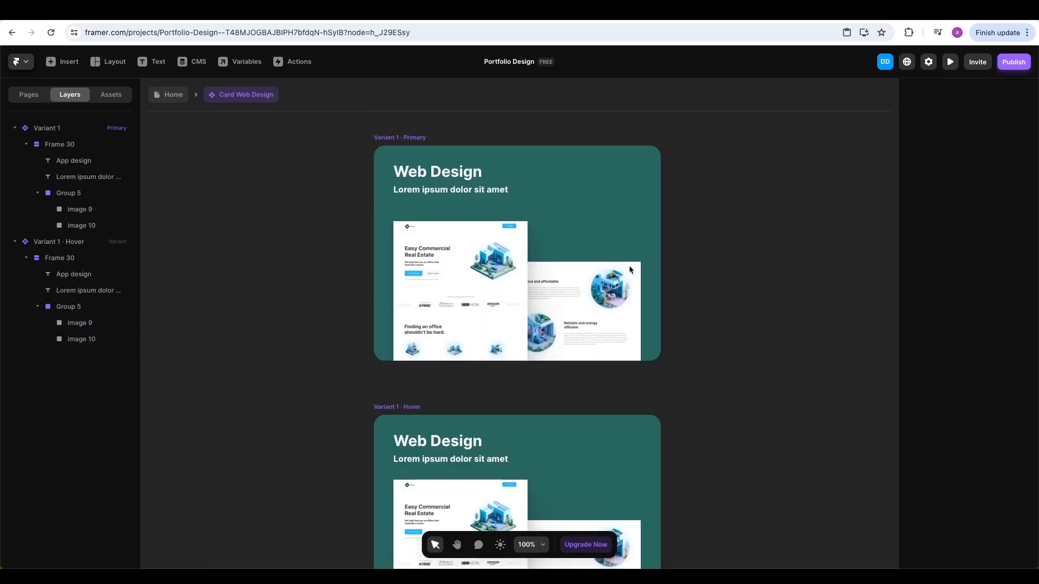
pyautogui.press('Escape')
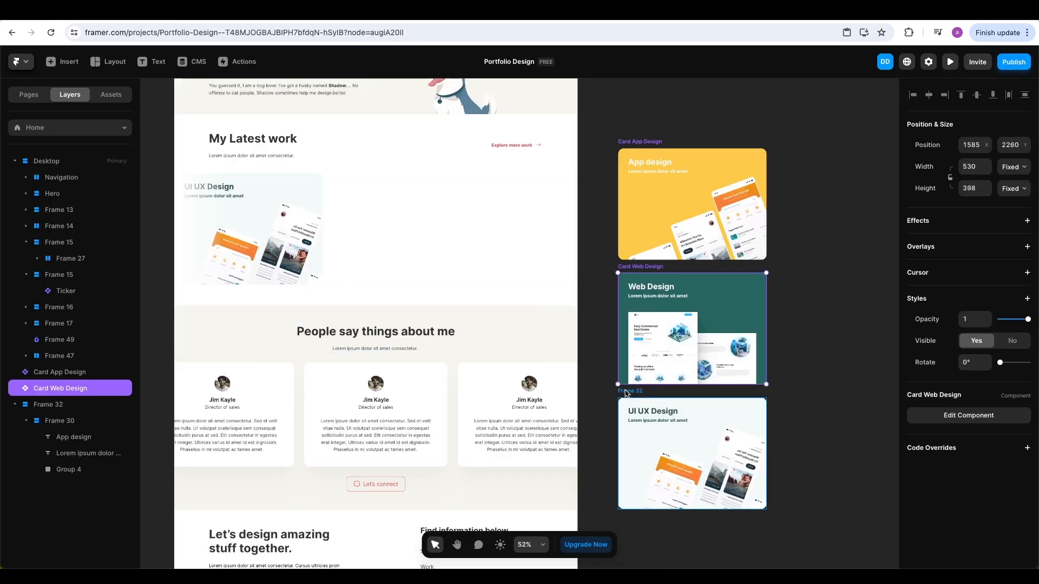
# Make the UI UX Design card a component named Card UI UX Design
pyautogui.click(630, 392)
pyautogui.rightClick(631, 395)
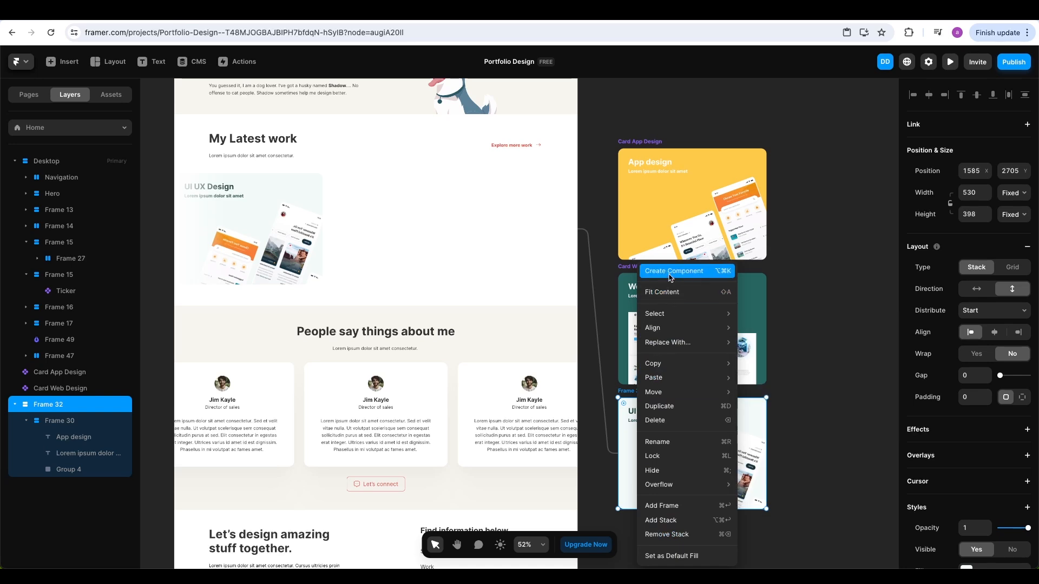
pyautogui.click(672, 354)
pyautogui.write('Car')
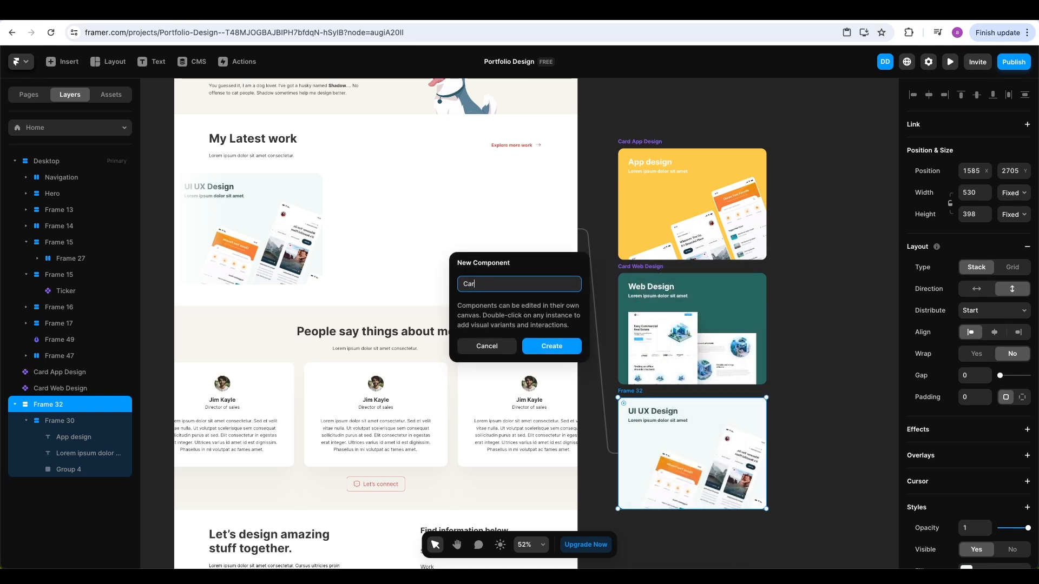
pyautogui.write('d UI UX Design')
pyautogui.press('Return')
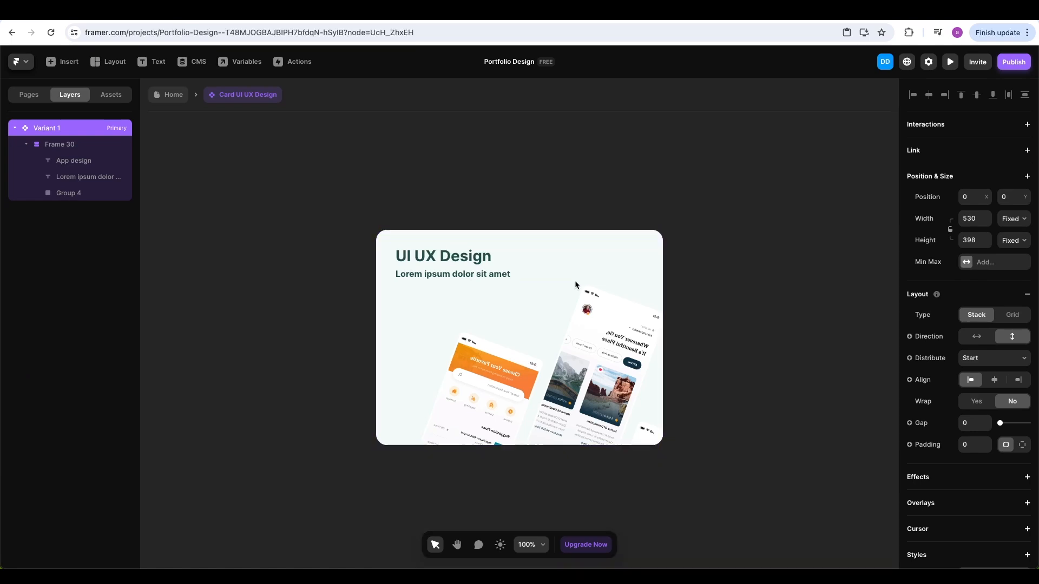
# Add a Hover variant with Group 4 resized to 517×542, then return to the Home page
pyautogui.scroll(-4, 466, 292)
pyautogui.click(489, 292)
pyautogui.click(498, 306)
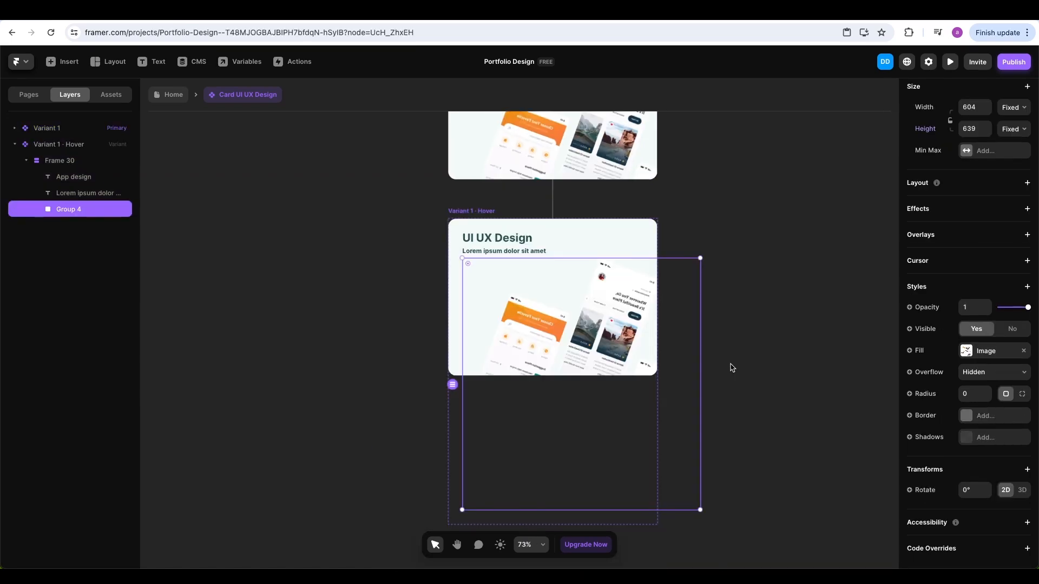
pyautogui.press('super+Up')
pyautogui.press('super+Up')
pyautogui.press('super+Up')
pyautogui.press('super+Up')
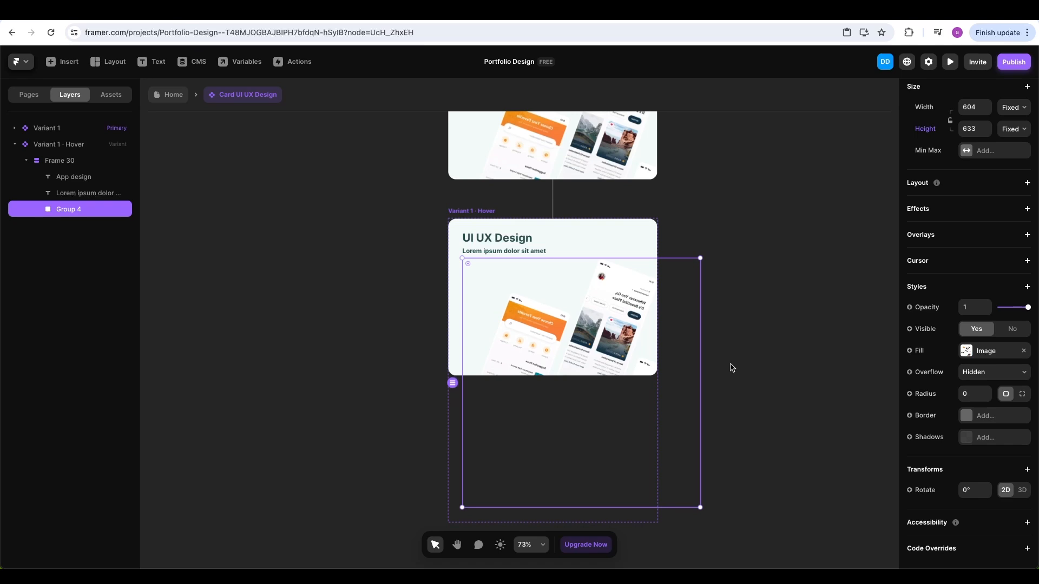
pyautogui.moveTo(701, 257); pyautogui.dragTo(714, 253)
pyautogui.moveTo(686, 257); pyautogui.dragTo(665, 262)
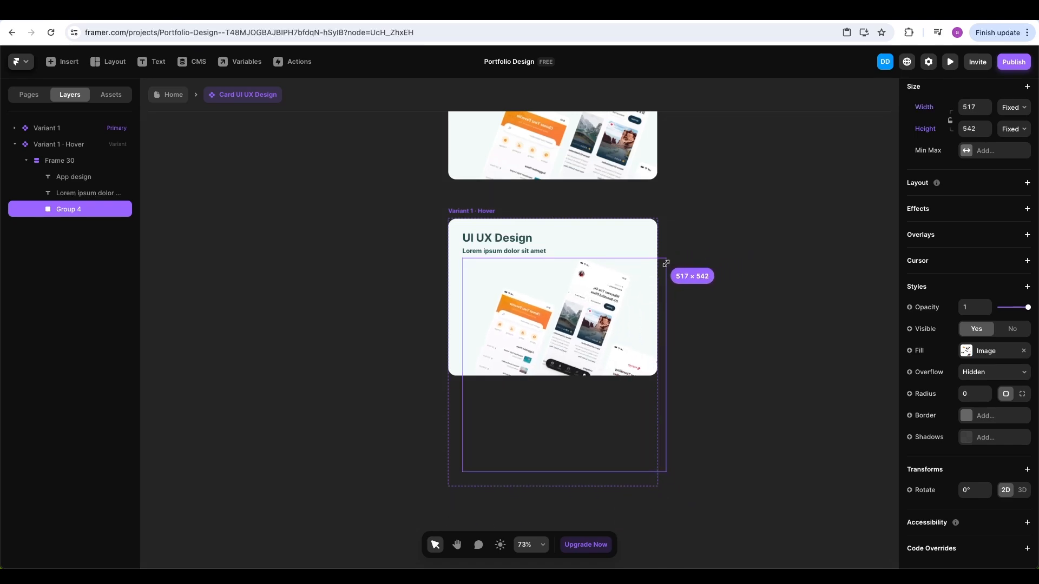
pyautogui.click(712, 270)
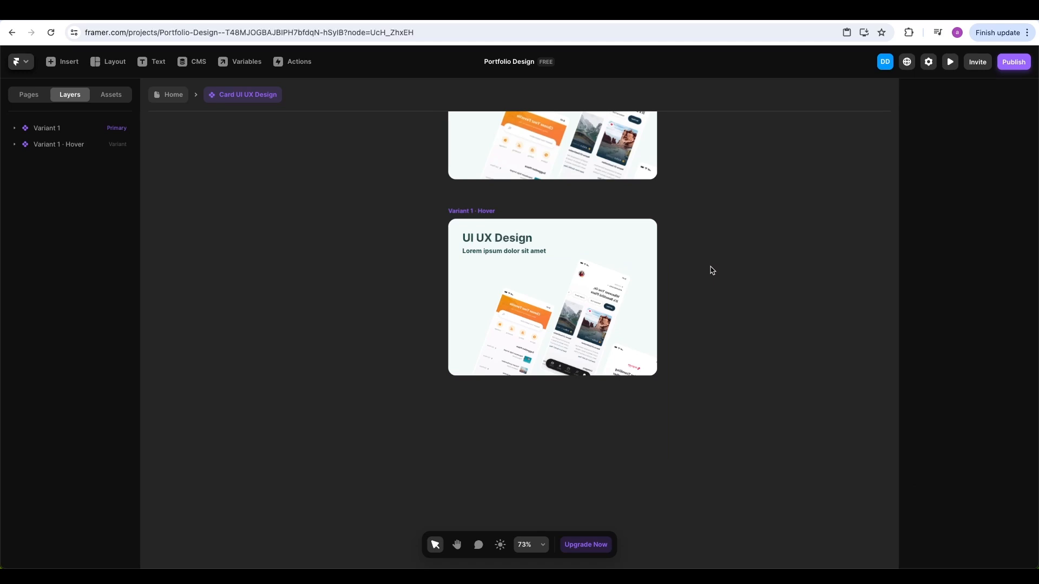
pyautogui.click(173, 97)
# Preview the site and scroll down toward the My Latest work ticker
pyautogui.click(791, 407)
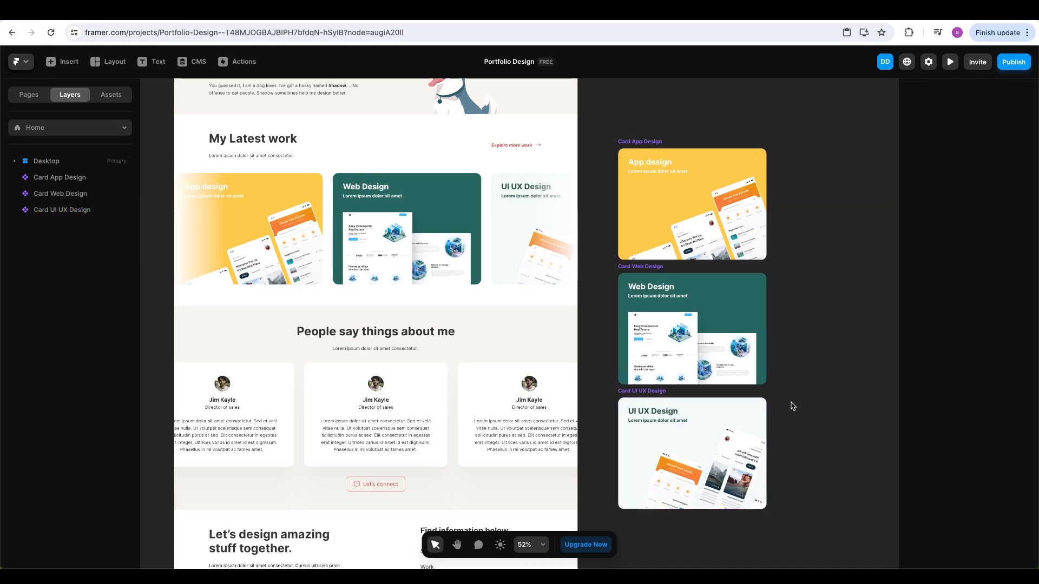
pyautogui.click(949, 63)
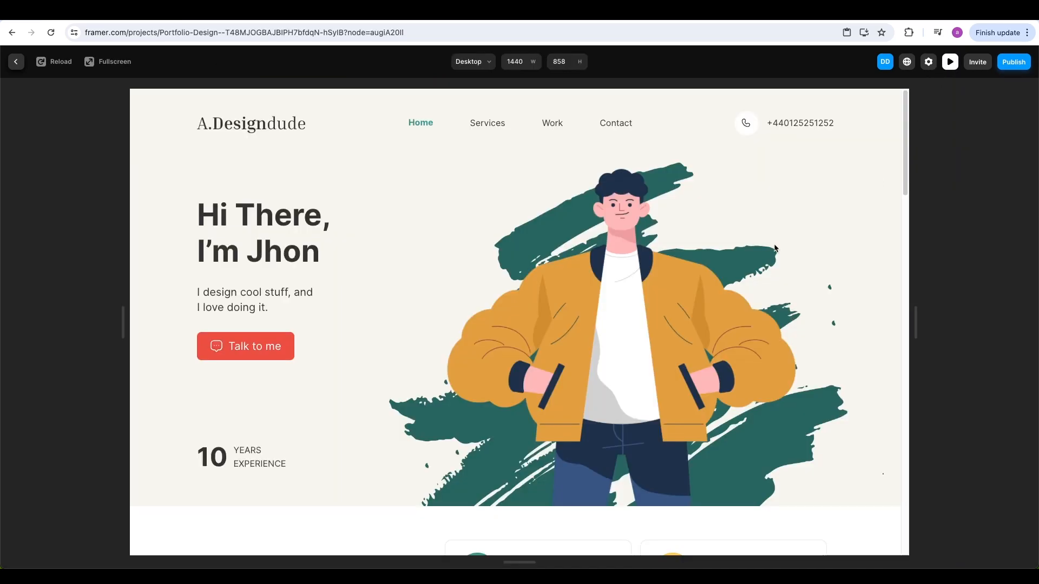
pyautogui.scroll(-15, 774, 248)
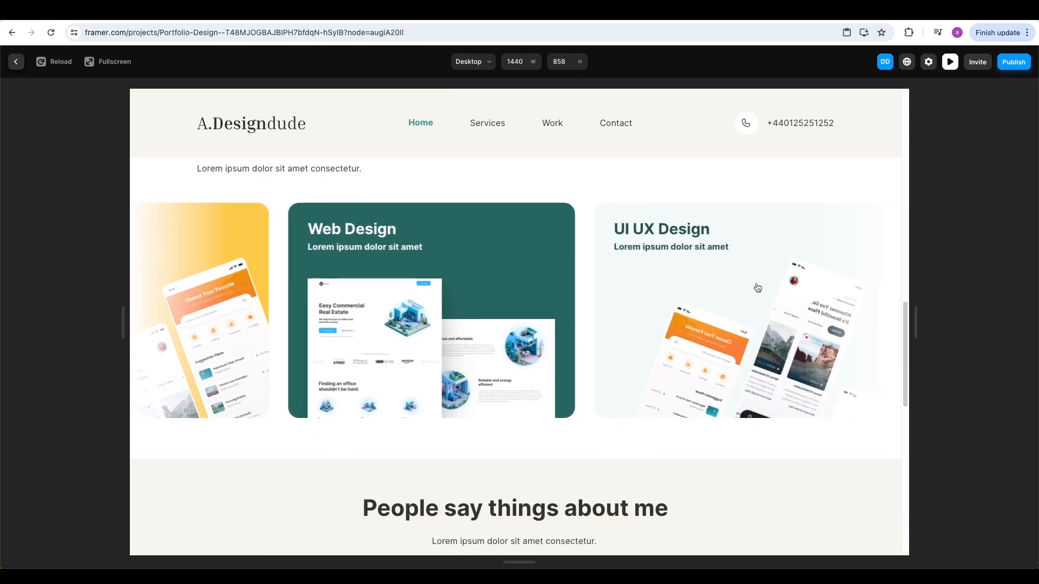
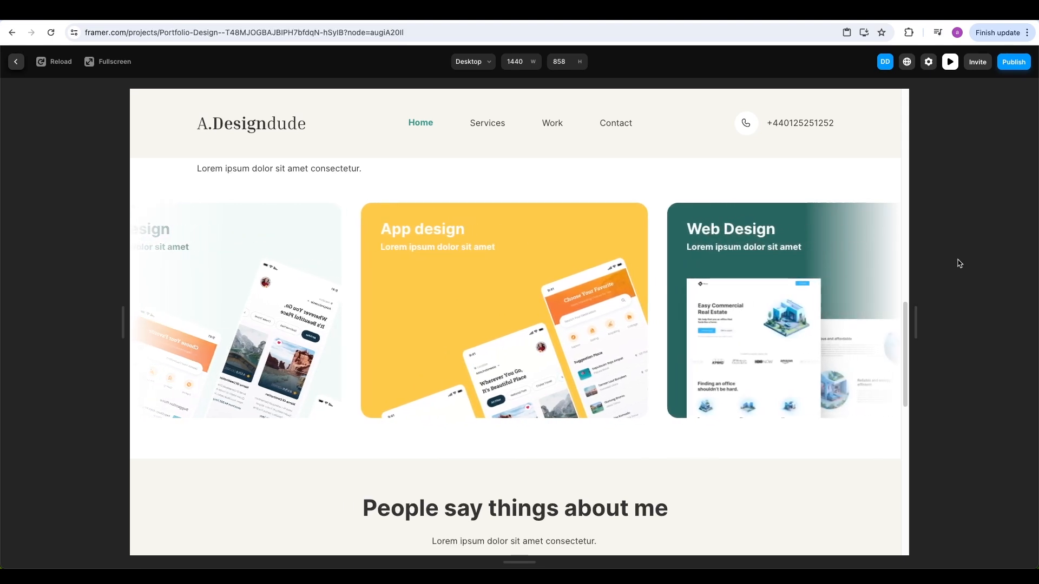
# Leave the preview and return to the editor showing the My Latest work cards
pyautogui.scroll(3, 885, 280)
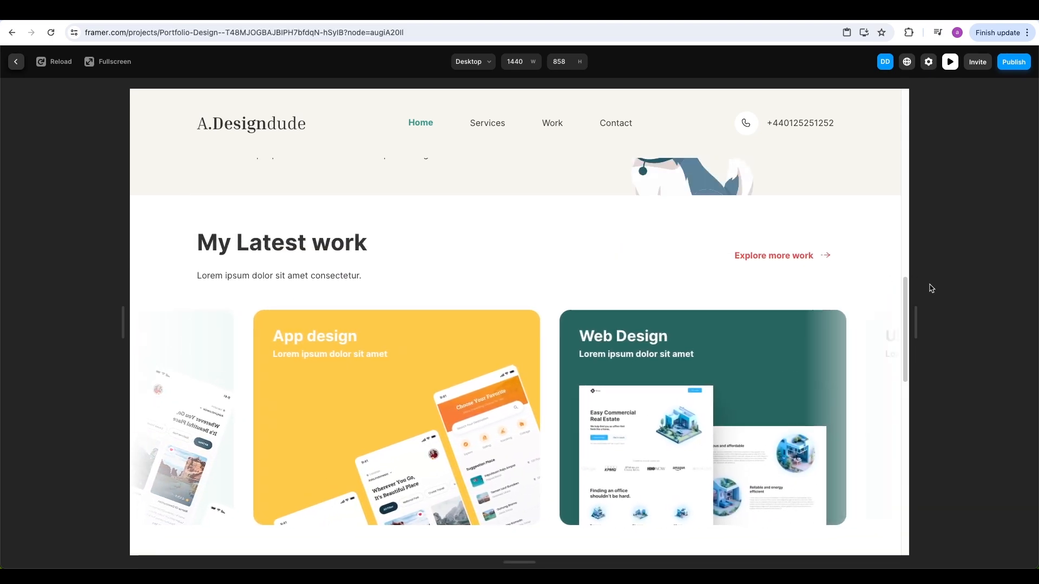
pyautogui.scroll(-2, 883, 291)
pyautogui.press('Escape')
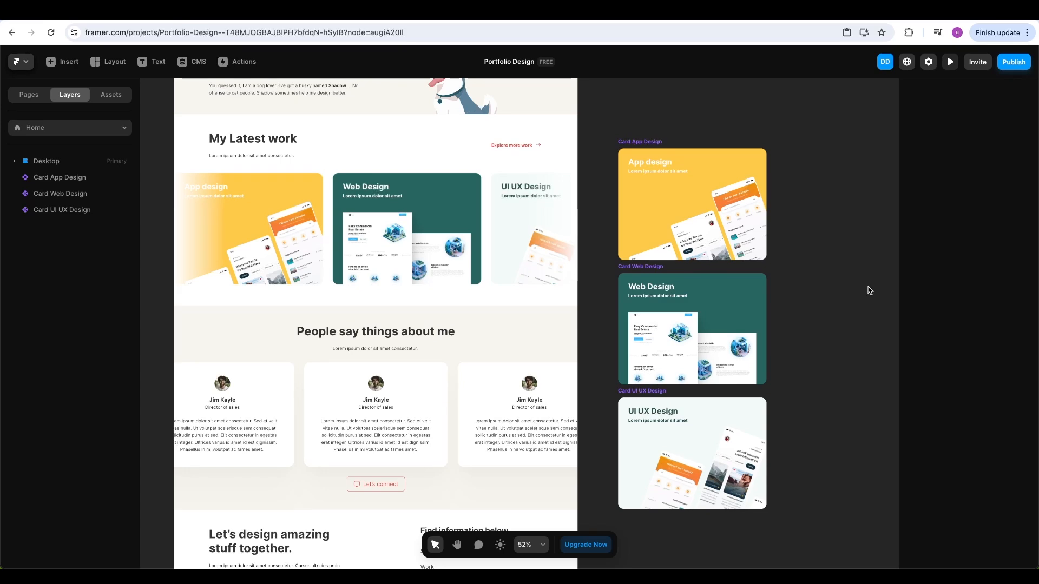
# Select all three testimonial cards and drag them off the page onto the canvas
pyautogui.scroll(-1, 494, 308)
pyautogui.click(492, 350)
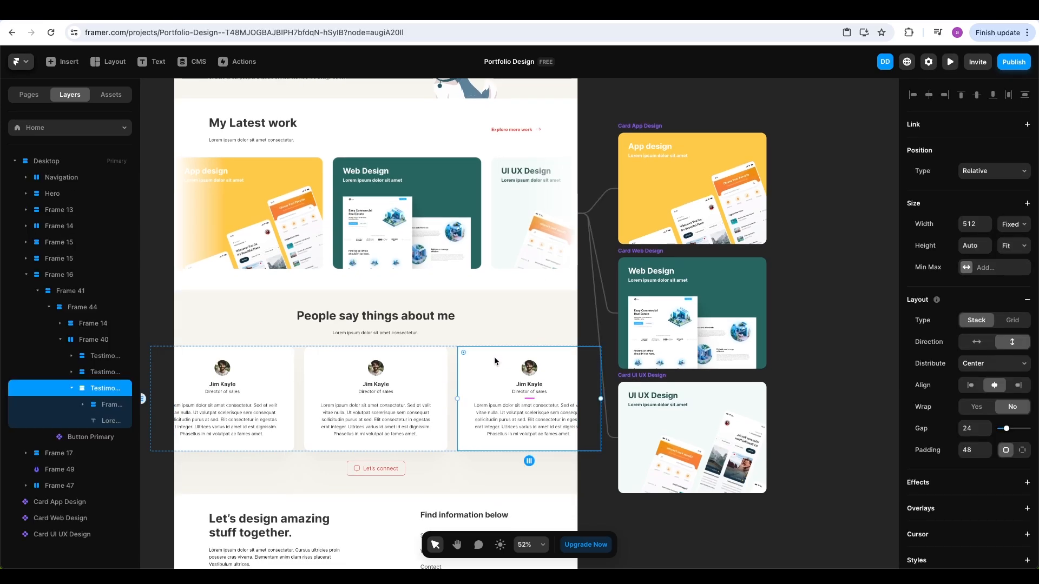
pyautogui.hscroll(-1, 274, 378)
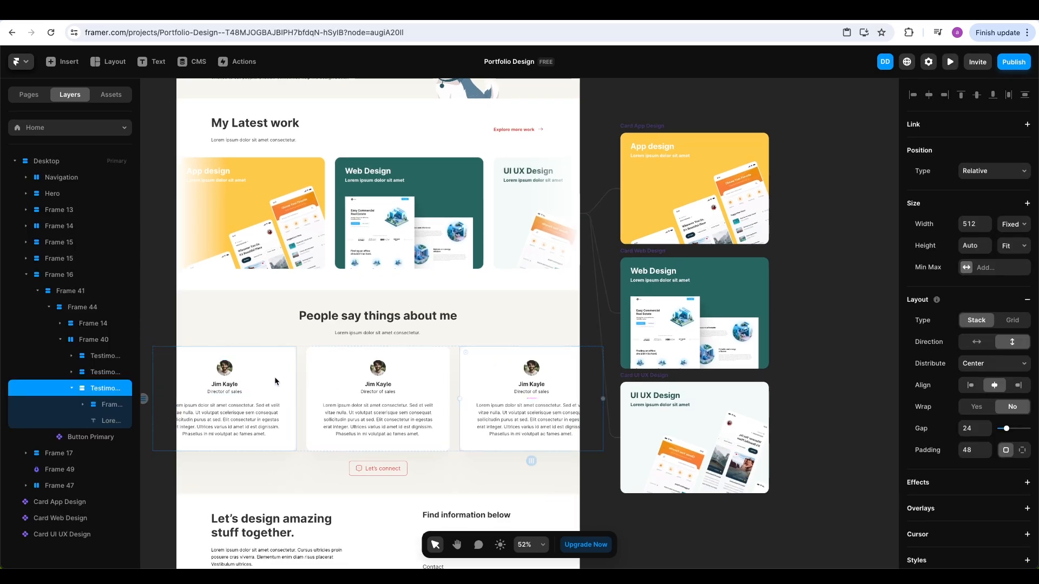
pyautogui.scroll(-1, 274, 377)
pyautogui.hscroll(-1, 273, 378)
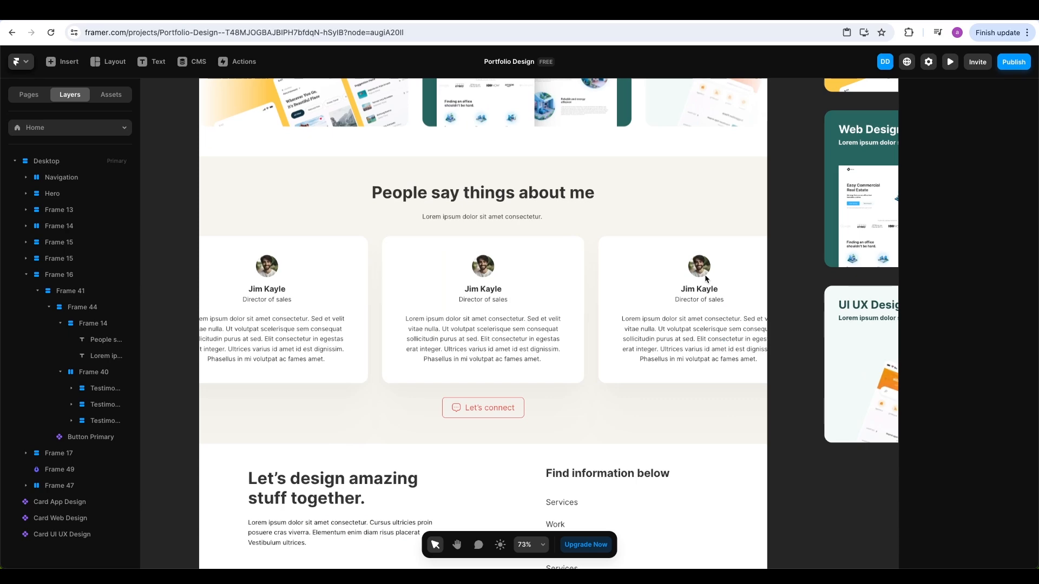
pyautogui.press('space')
pyautogui.moveTo(705, 274); pyautogui.dragTo(741, 240)
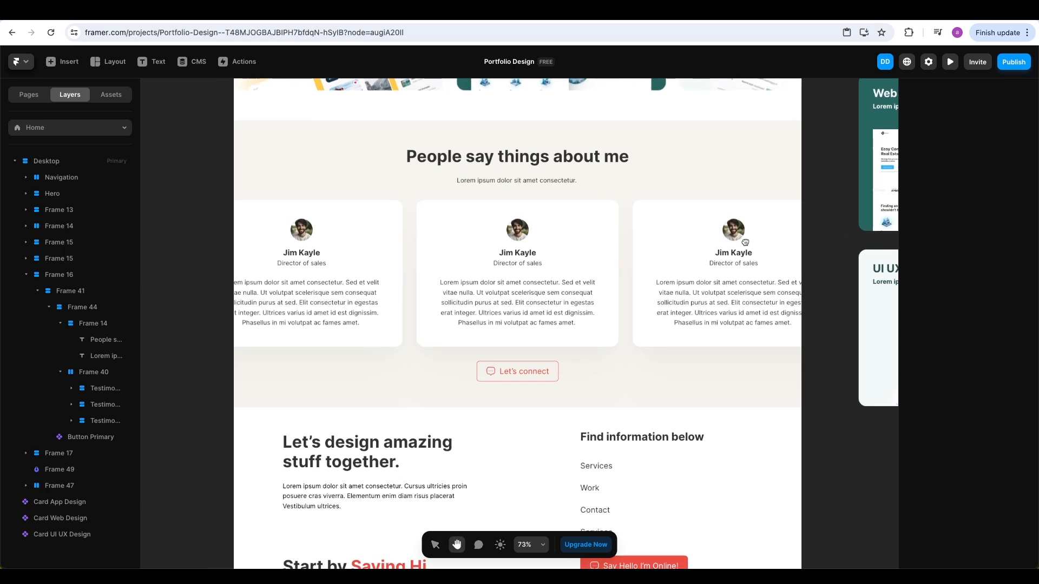
pyautogui.click(569, 262)
pyautogui.keyDown('shift'); pyautogui.click(660, 248); pyautogui.keyUp('shift')
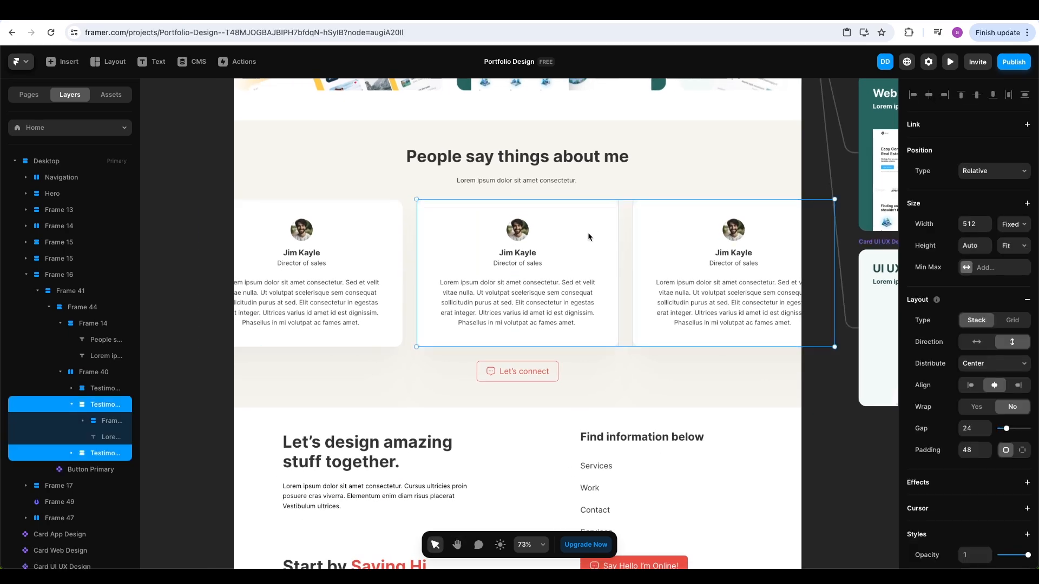
pyautogui.keyDown('shift'); pyautogui.click(401, 236); pyautogui.keyUp('shift')
pyautogui.scroll(-3, 481, 276)
pyautogui.press('space')
pyautogui.moveTo(530, 279); pyautogui.dragTo(839, 395)
# Delete the empty Frame 40 and duplicate the testimonials section Frame 16 twice
pyautogui.click(484, 262)
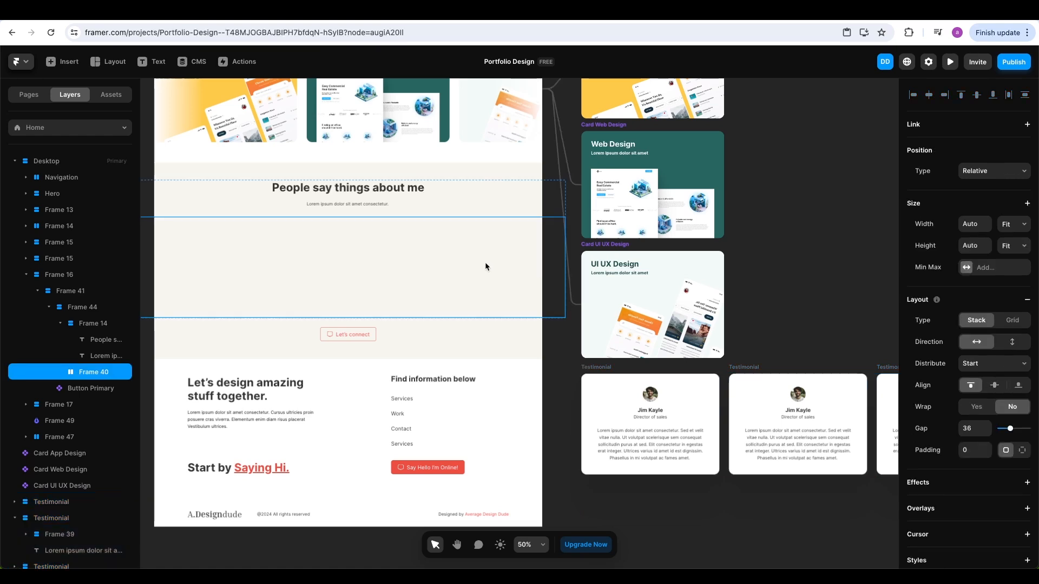
pyautogui.press('Delete')
pyautogui.click(406, 228)
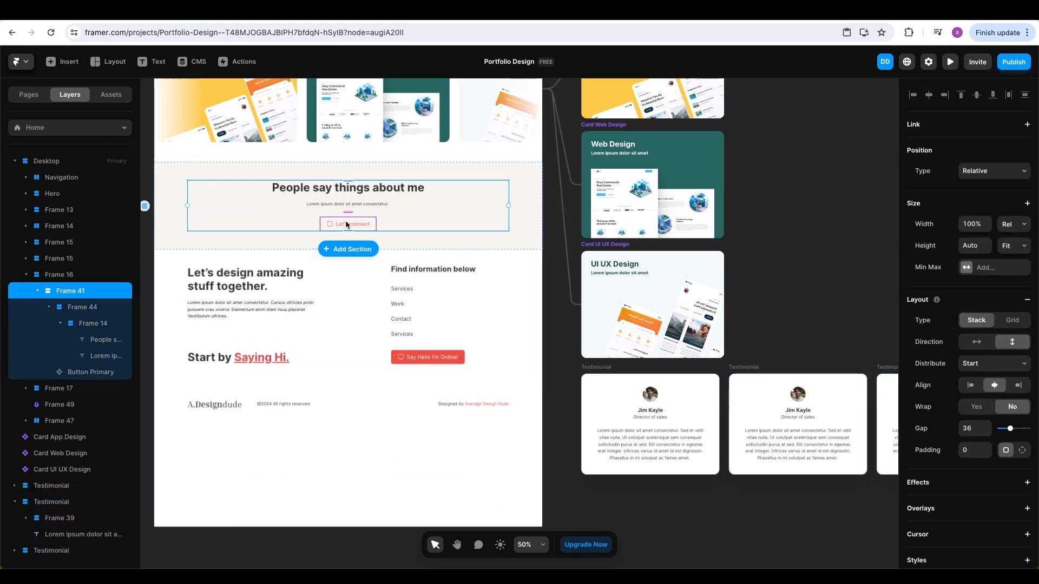
pyautogui.hscroll(-2, 568, 254)
pyautogui.click(548, 213)
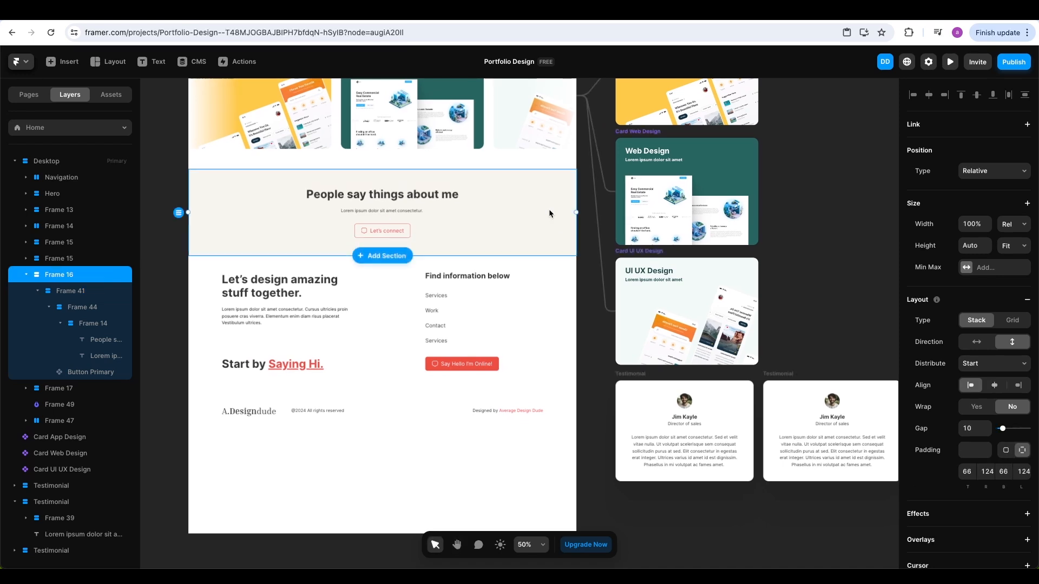
pyautogui.hotkey('ctrl', 'd')
pyautogui.hotkey('ctrl', 'd')
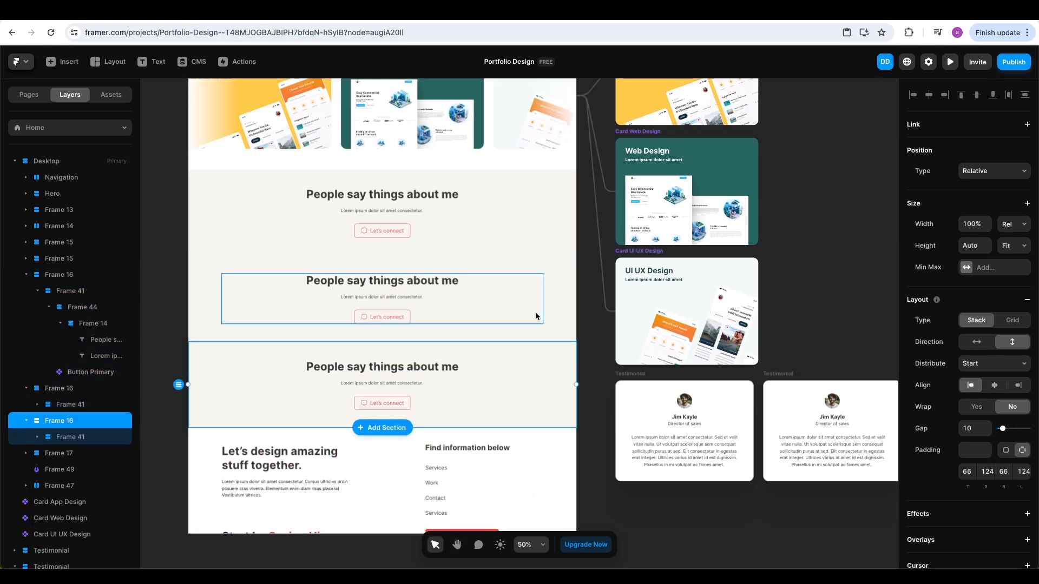
# Strip the copies to leave the heading on top, an empty middle, and the Let's connect button below
pyautogui.click(397, 235)
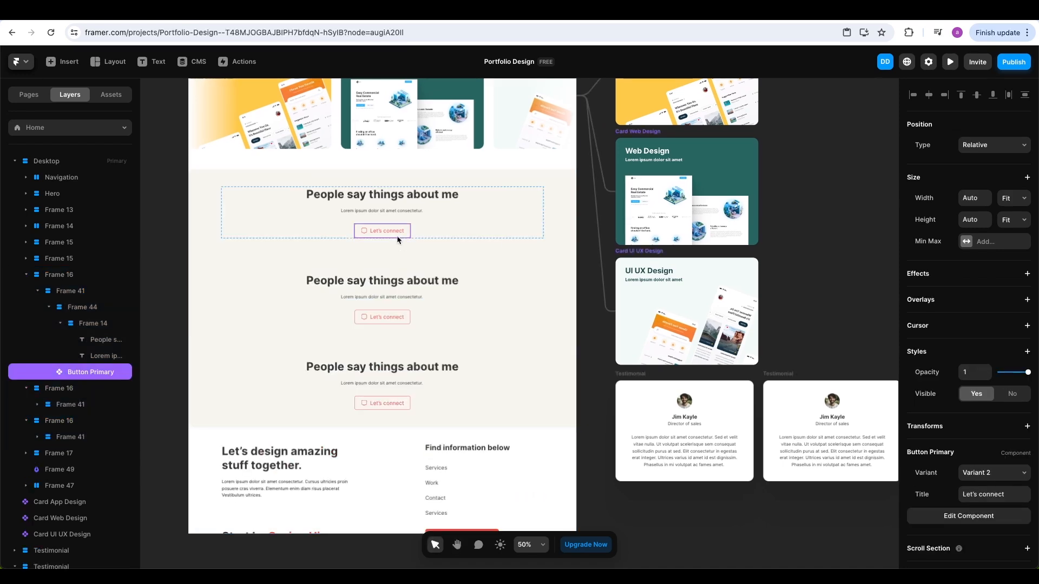
pyautogui.press('Delete')
pyautogui.click(401, 256)
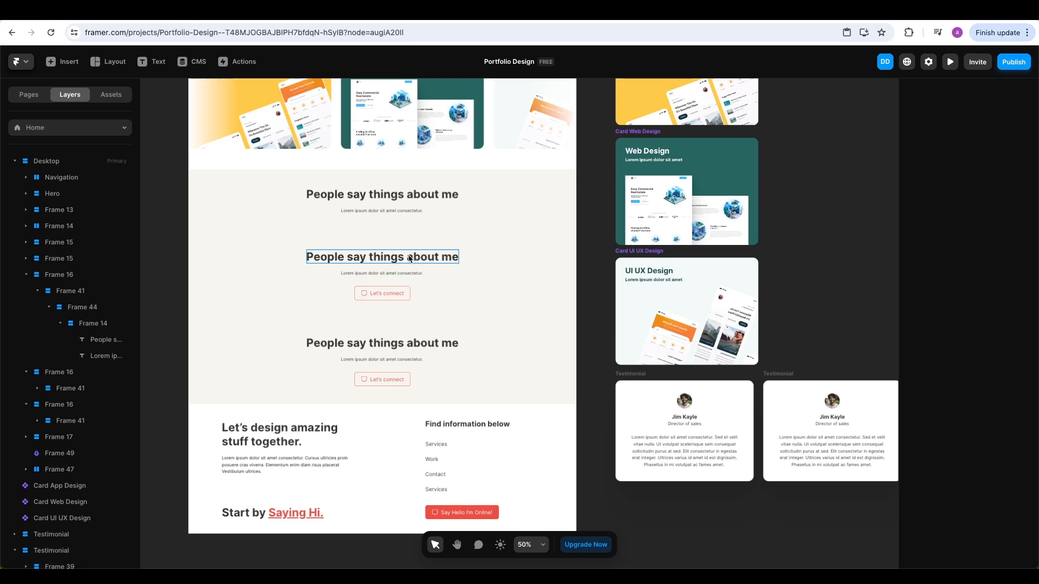
pyautogui.press('Delete')
pyautogui.click(443, 263)
pyautogui.press('Delete')
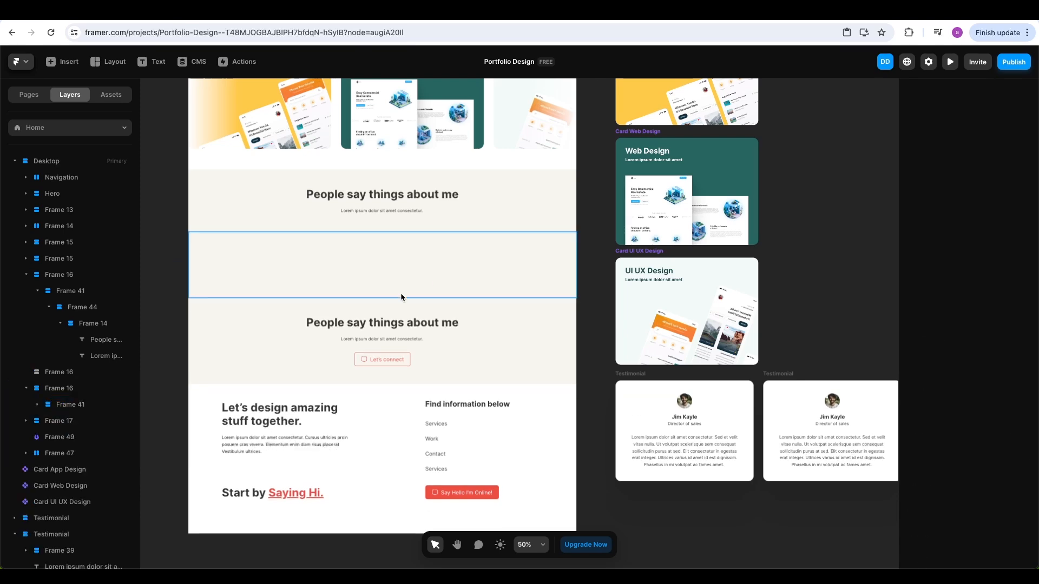
pyautogui.click(456, 339)
pyautogui.press('Delete')
pyautogui.click(460, 339)
pyautogui.press('Delete')
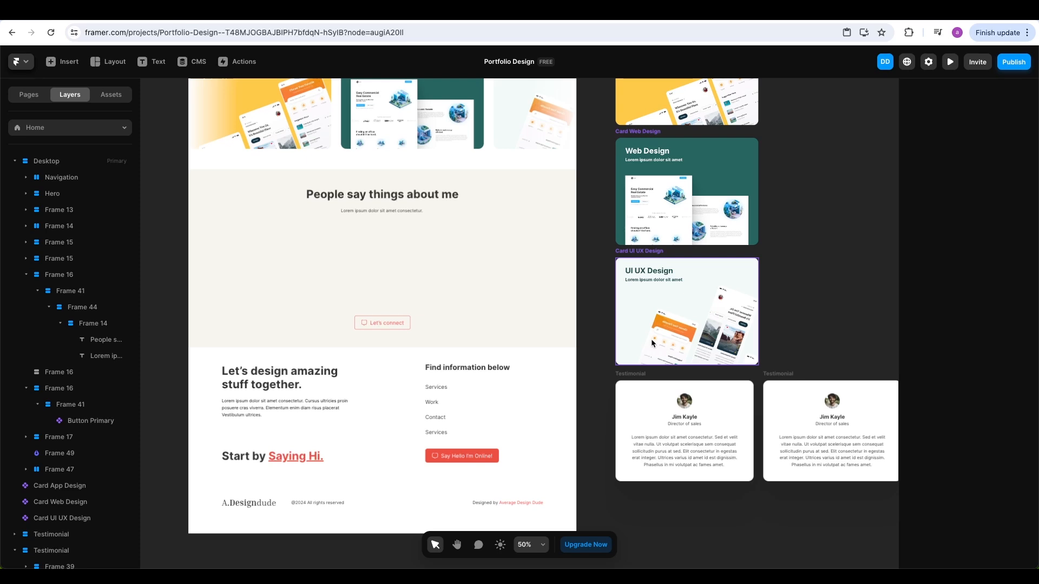
pyautogui.click(430, 264)
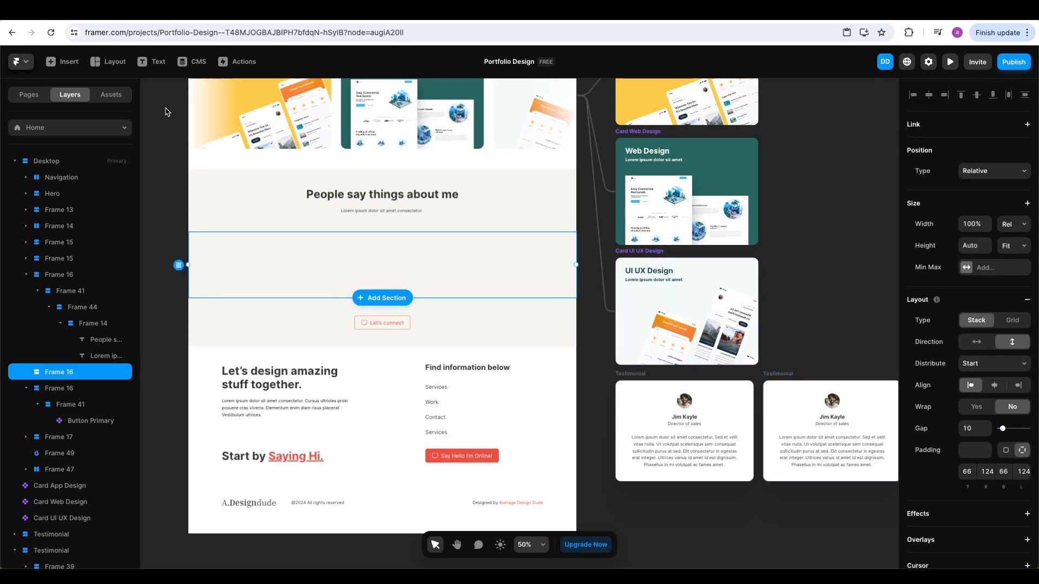
pyautogui.click(69, 64)
# Place a Ticker in the empty middle section and set its width to Fill
pyautogui.moveTo(86, 160); pyautogui.dragTo(379, 268)
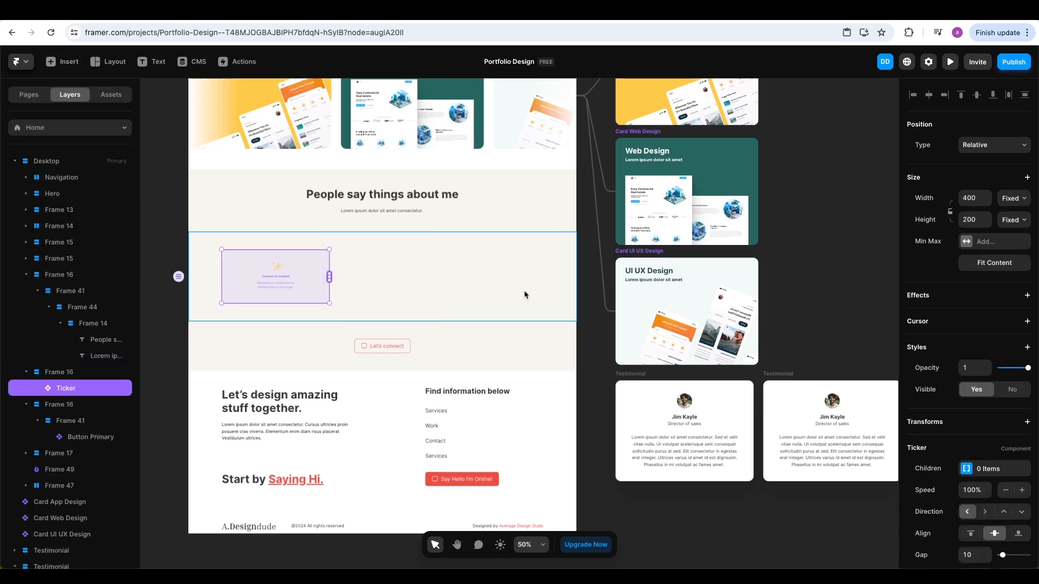
pyautogui.click(1013, 200)
pyautogui.click(1006, 227)
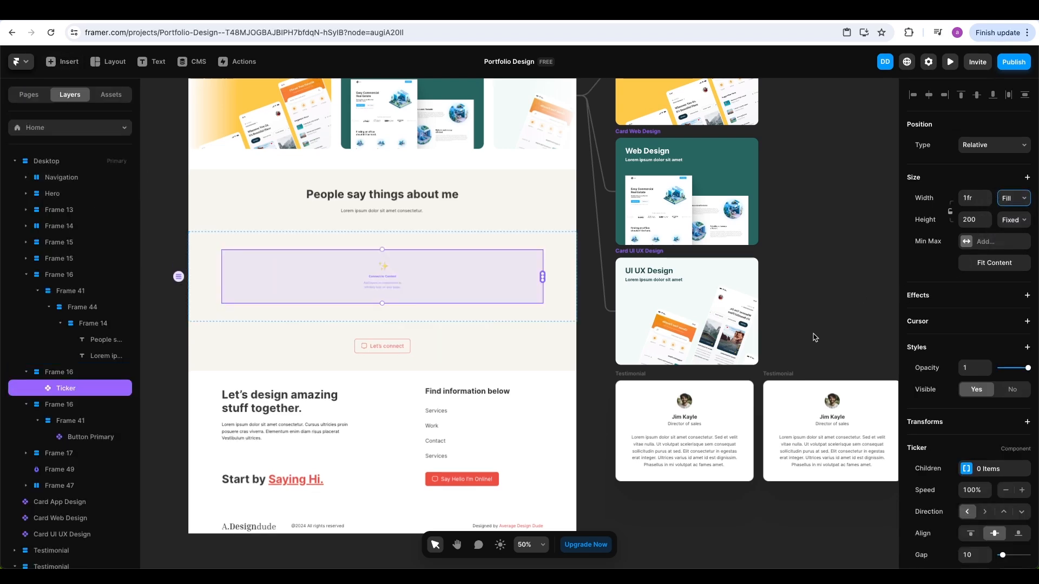
# Set the Ticker section's padding to 0 on all sides
pyautogui.click(563, 273)
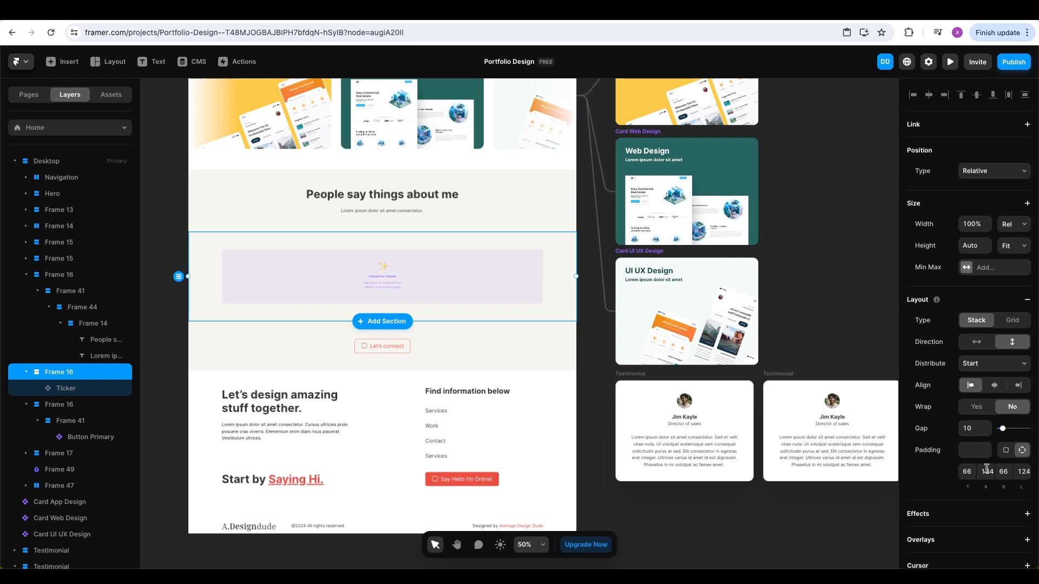
pyautogui.click(1022, 472)
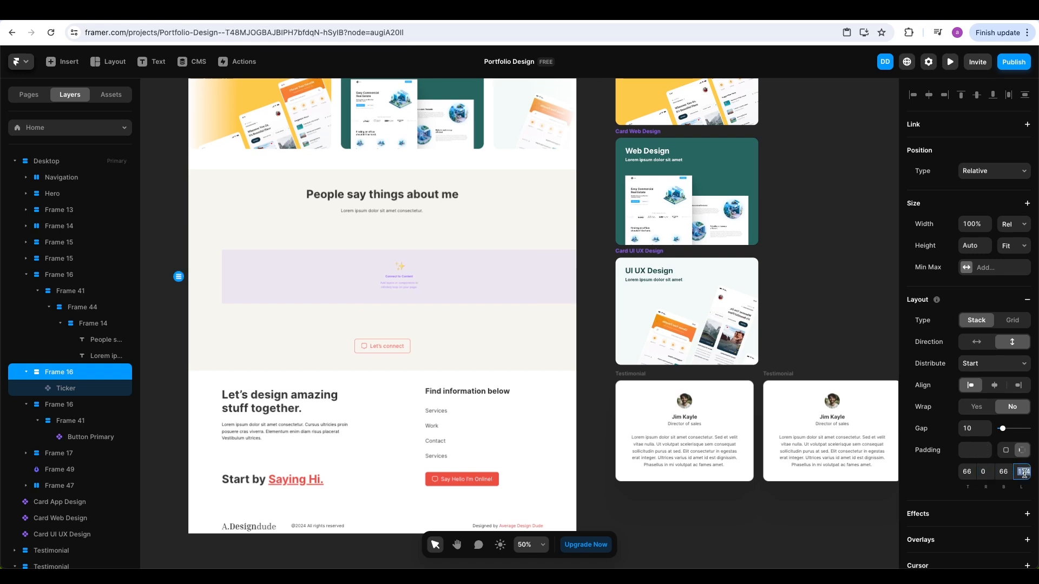
pyautogui.write('0')
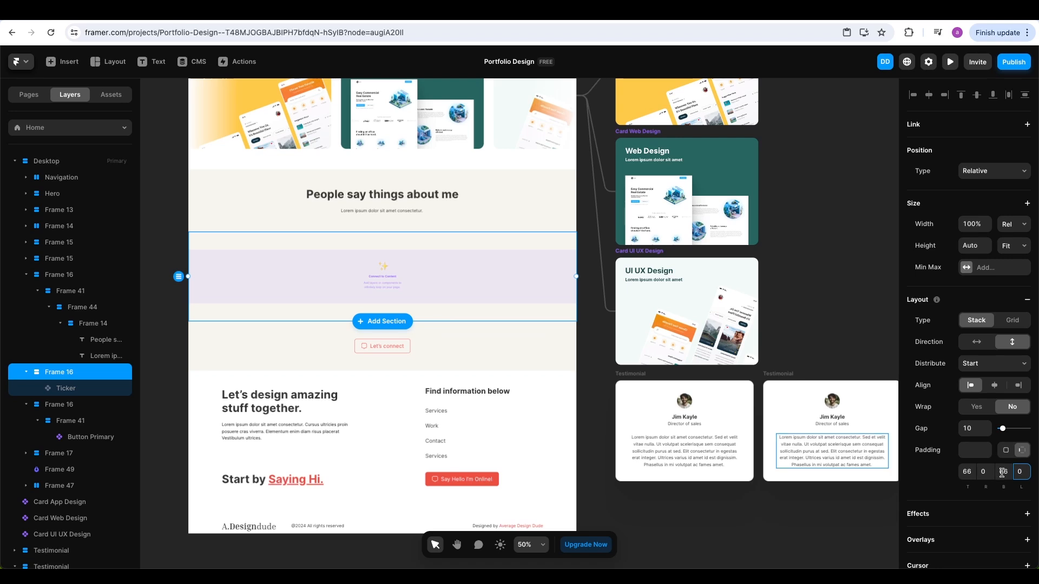
pyautogui.click(972, 473)
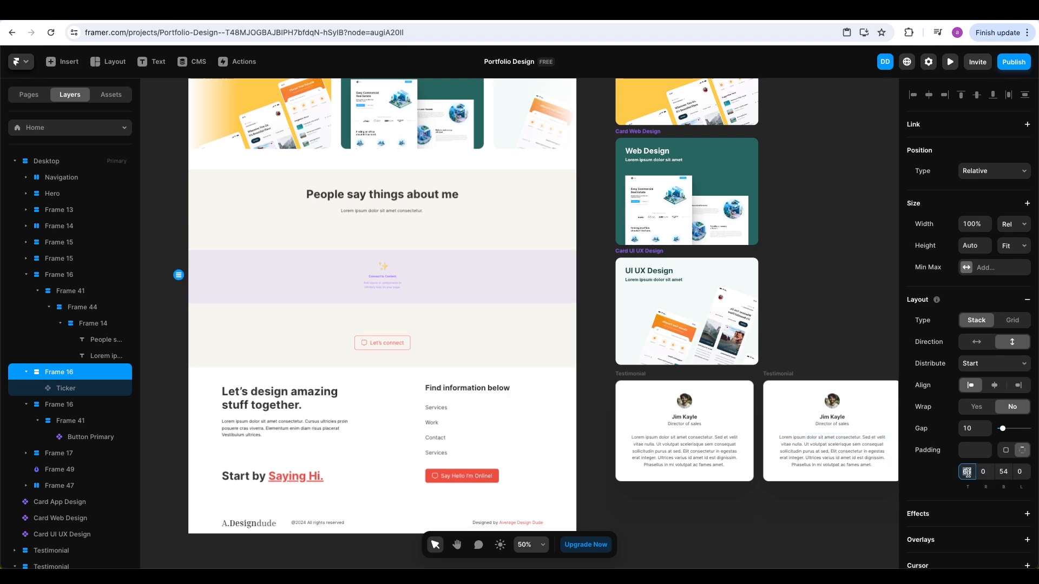
pyautogui.click(457, 227)
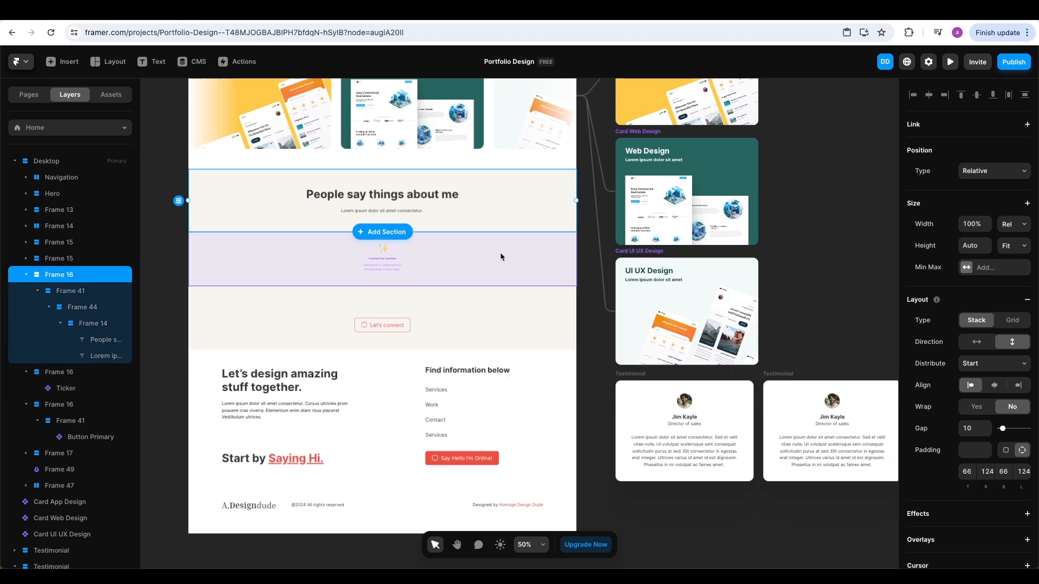
pyautogui.click(407, 316)
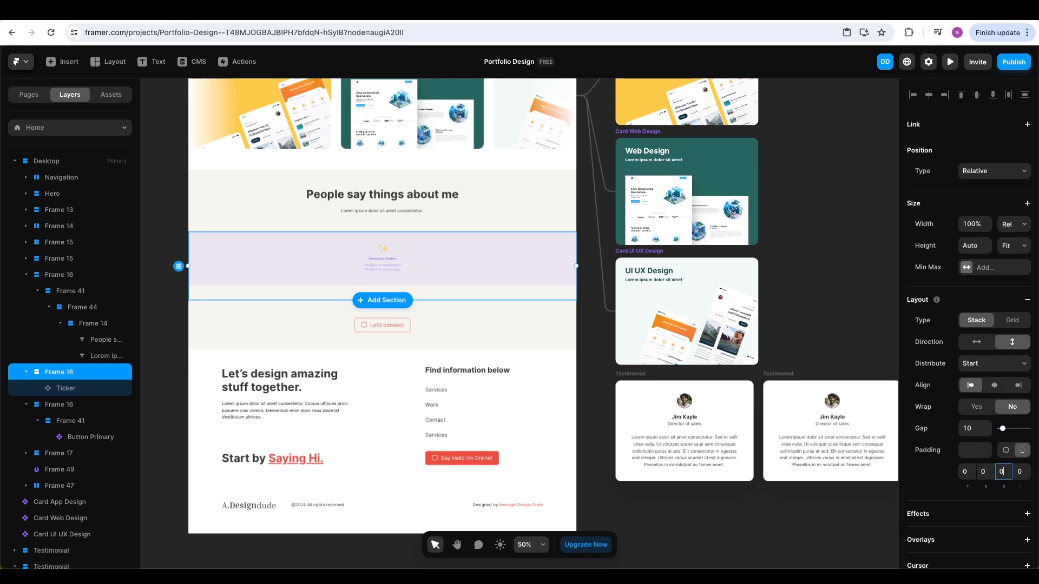
pyautogui.press('Return')
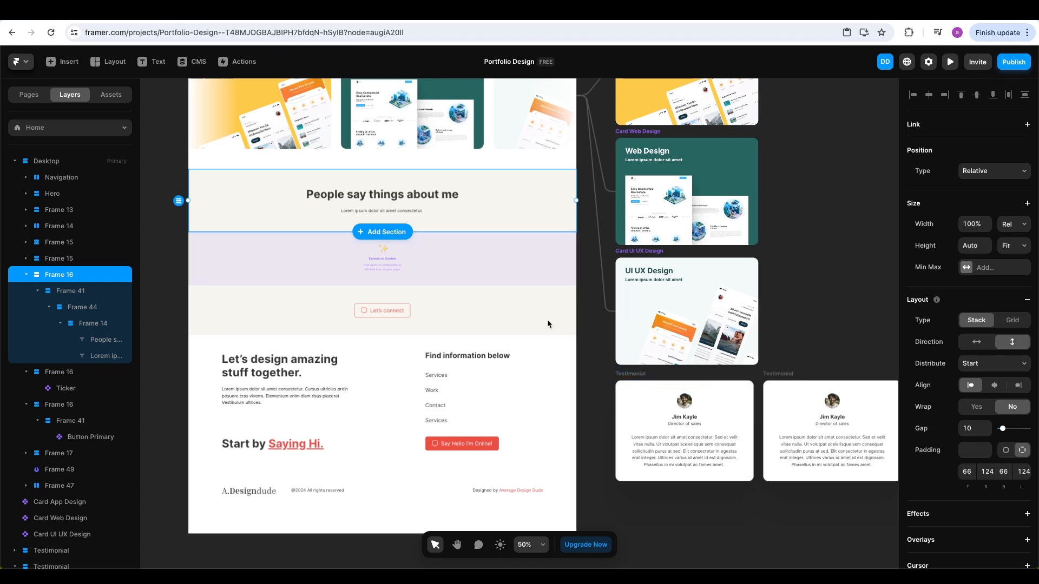
# Make the Ticker about 346 high and connect the three testimonial cards as its items
pyautogui.click(439, 281)
pyautogui.moveTo(438, 286); pyautogui.dragTo(433, 324)
pyautogui.moveTo(576, 279); pyautogui.dragTo(618, 392)
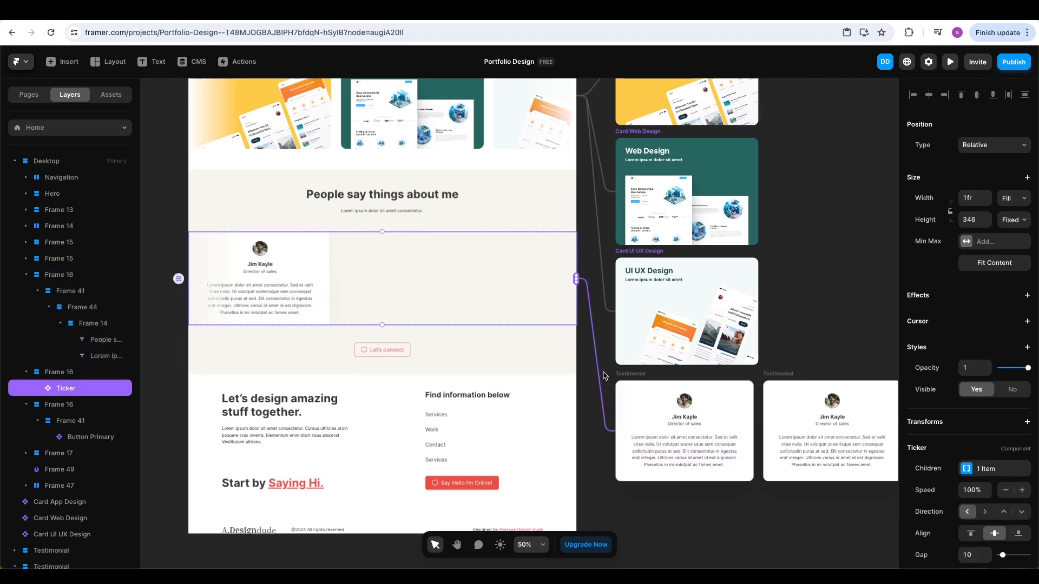
pyautogui.moveTo(576, 279); pyautogui.dragTo(578, 280)
pyautogui.moveTo(763, 421); pyautogui.dragTo(778, 423)
pyautogui.moveTo(576, 279); pyautogui.dragTo(770, 439)
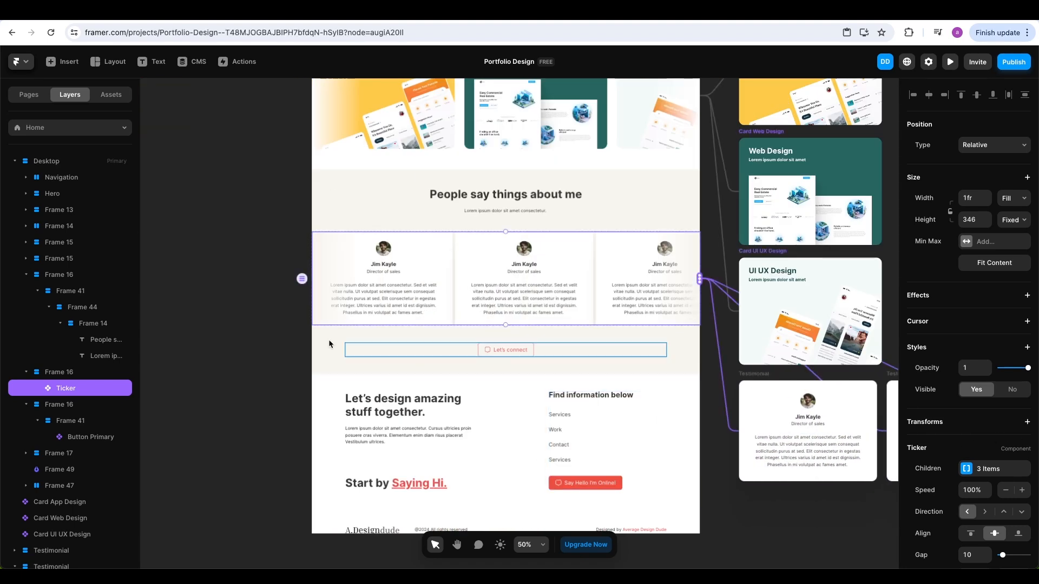
pyautogui.click(257, 329)
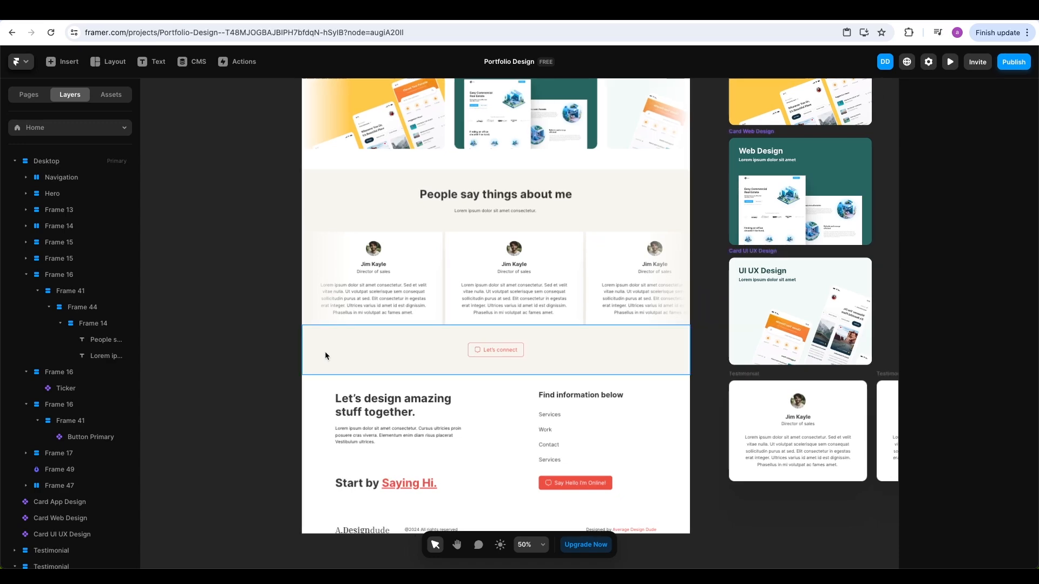
# Preview the site to check the scrolling testimonial cards, then return to the editor
pyautogui.click(949, 62)
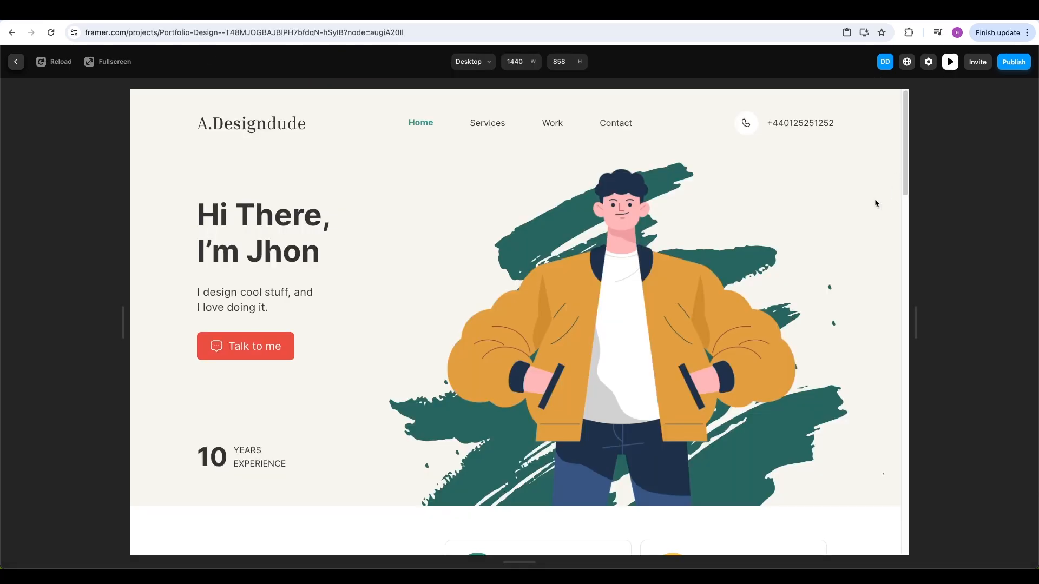
pyautogui.scroll(-10, 874, 201)
pyautogui.scroll(-10, 875, 203)
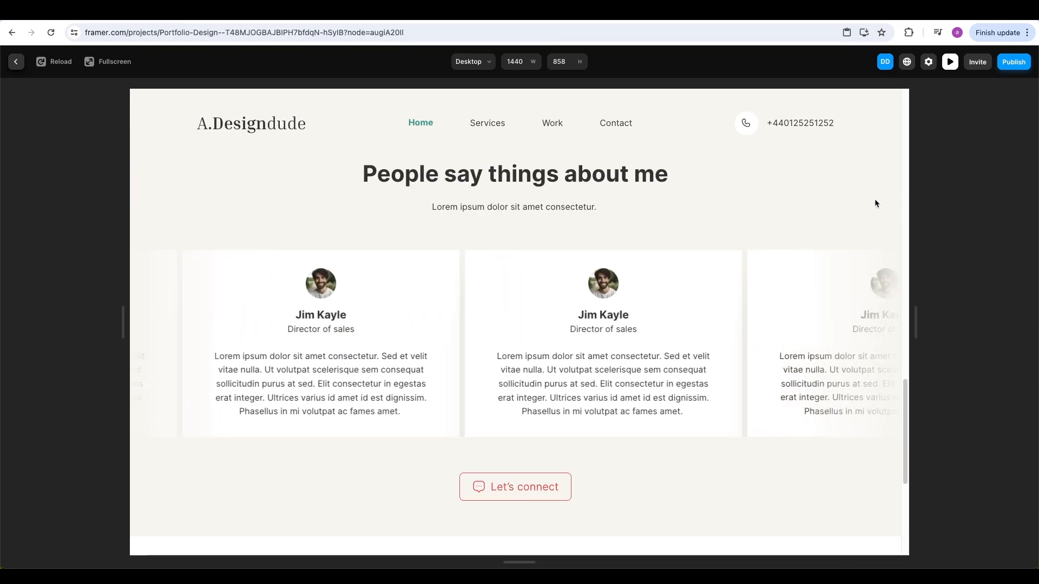
pyautogui.scroll(5, 875, 204)
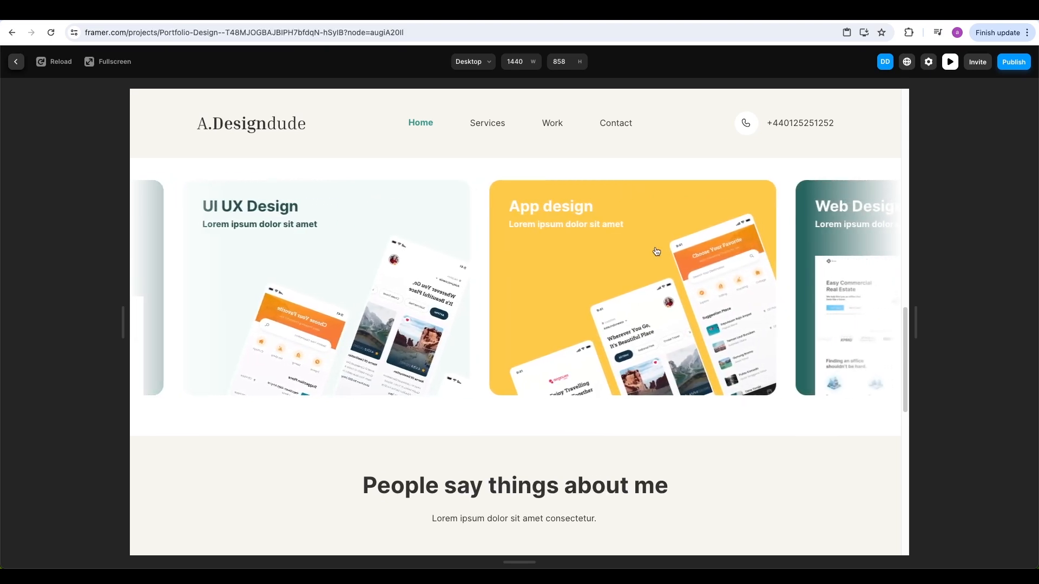
pyautogui.press('Escape')
# Lower the My Latest work Ticker's hover speed from 1x to 0.5x
pyautogui.click(604, 146)
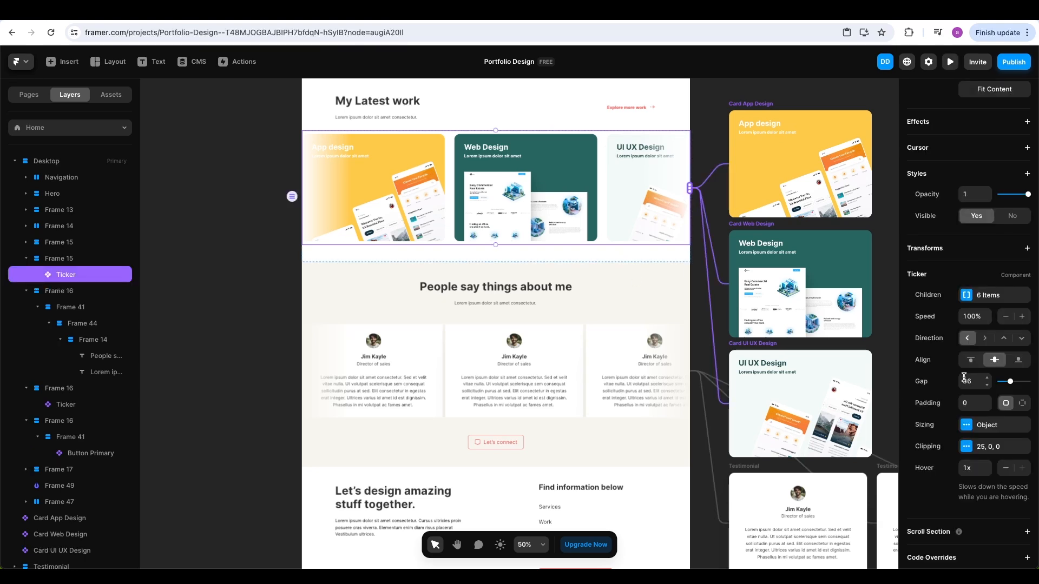
pyautogui.click(987, 472)
pyautogui.click(987, 473)
pyautogui.click(987, 472)
pyautogui.click(987, 472)
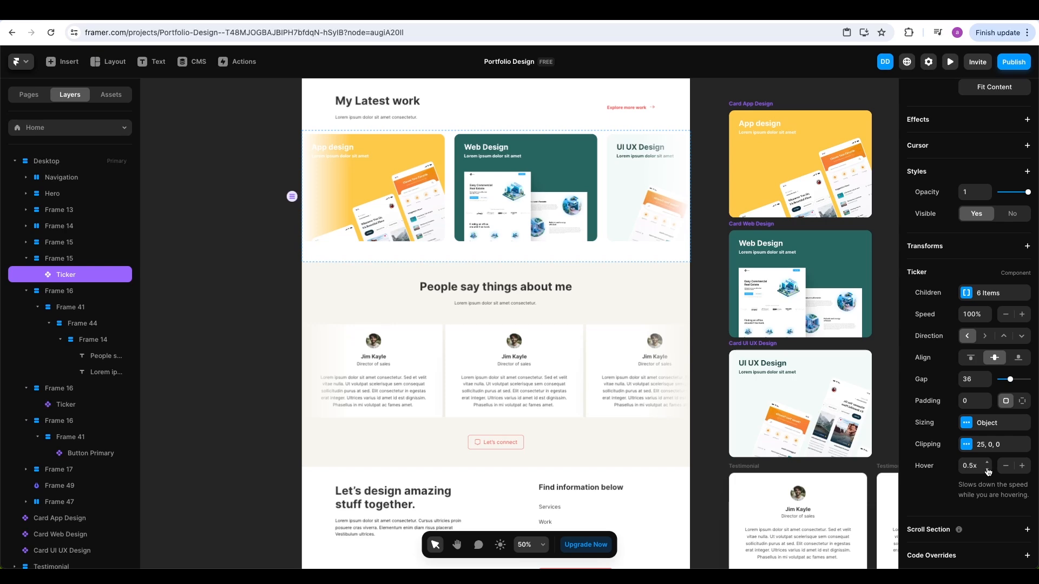
pyautogui.click(951, 66)
pyautogui.scroll(-15, 838, 264)
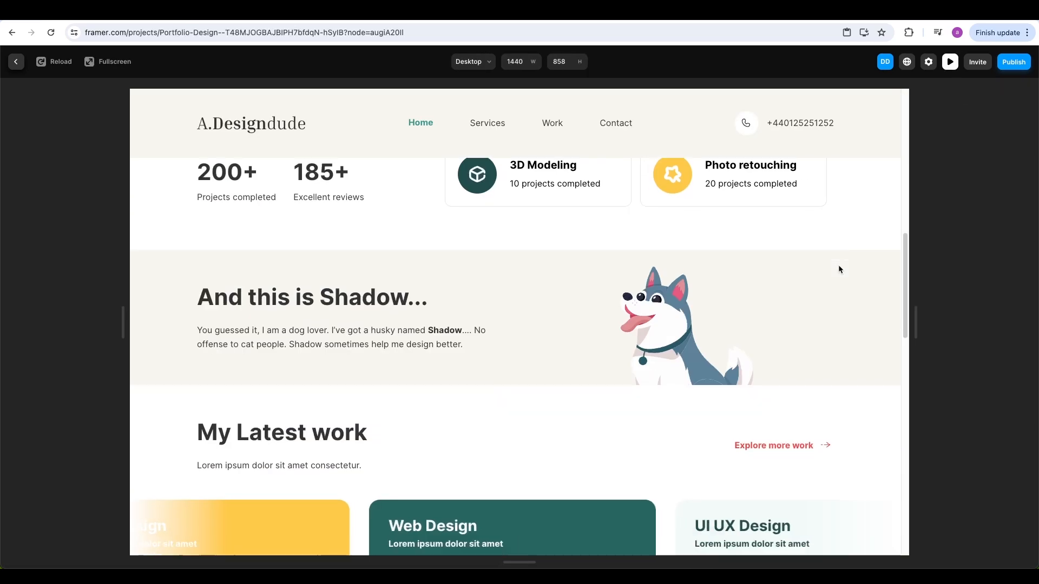
pyautogui.scroll(-1, 839, 265)
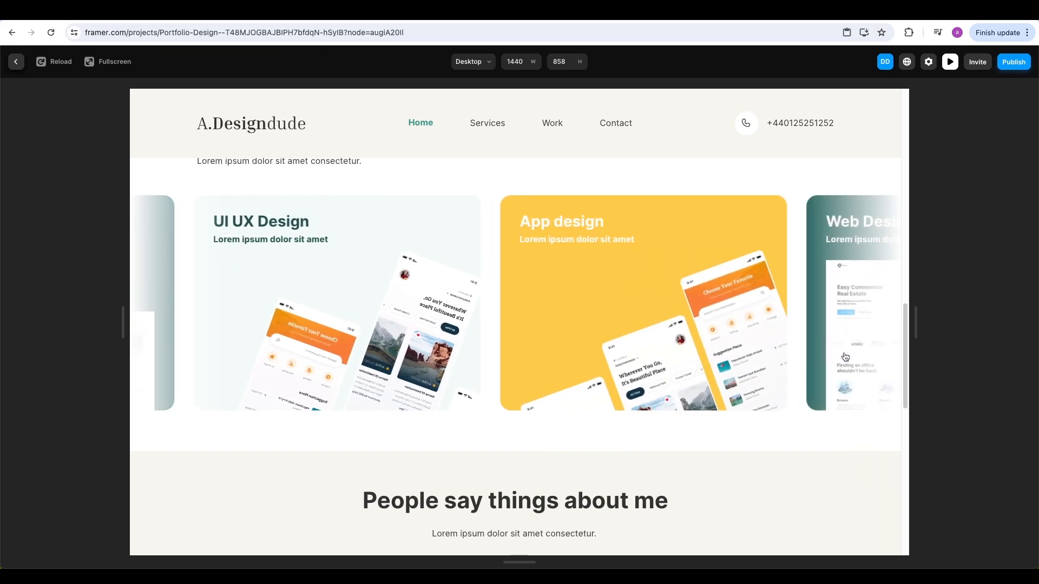
pyautogui.press('Escape')
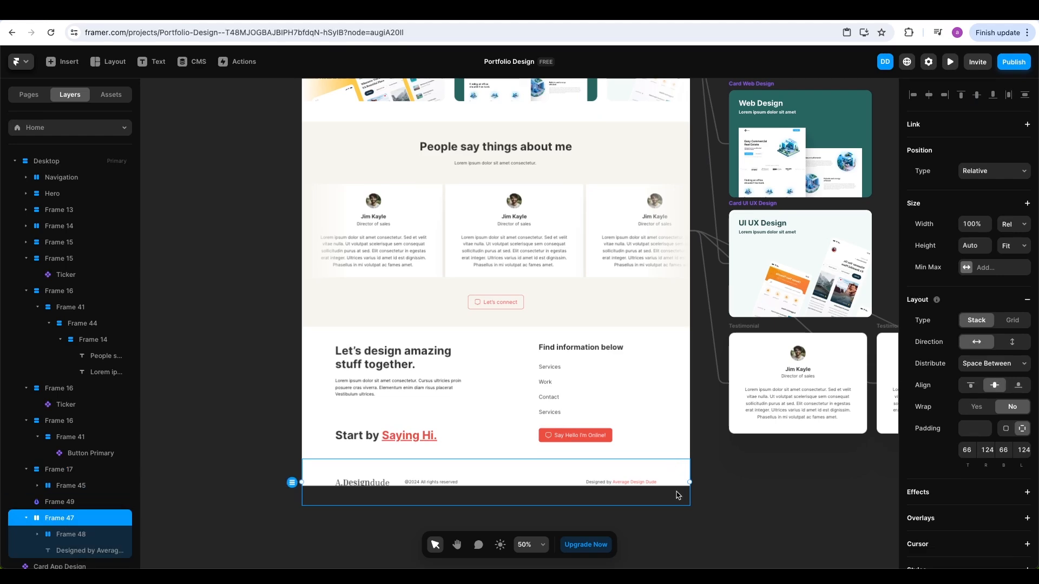
# Drag the Desktop frame's bottom edge to raise its height from 3729 to 3795
pyautogui.keyDown('ctrl'); pyautogui.scroll(-5, 705, 493); pyautogui.keyUp('ctrl')
pyautogui.scroll(4, 654, 323)
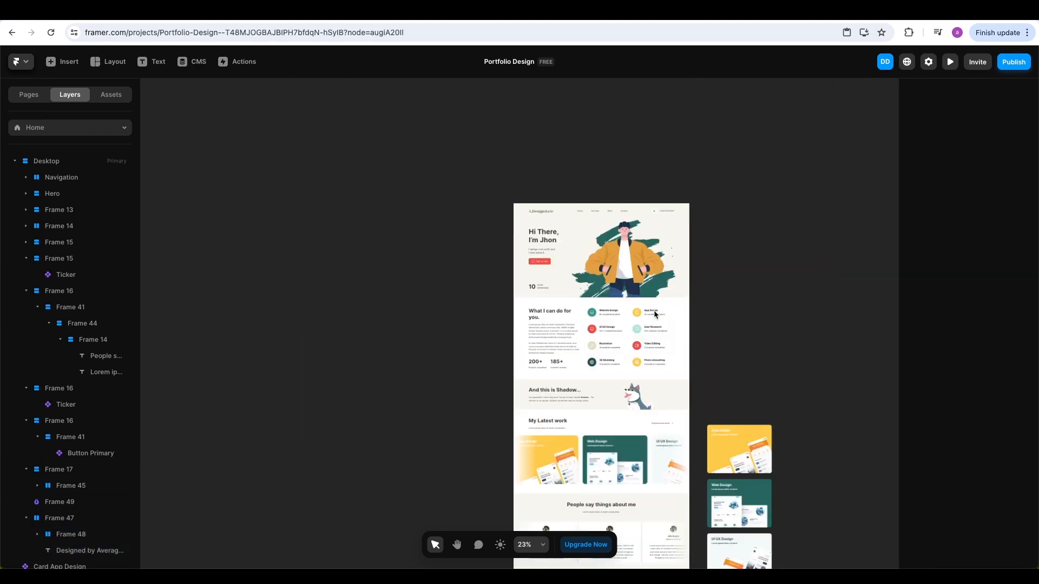
pyautogui.click(542, 215)
pyautogui.scroll(-10, 607, 359)
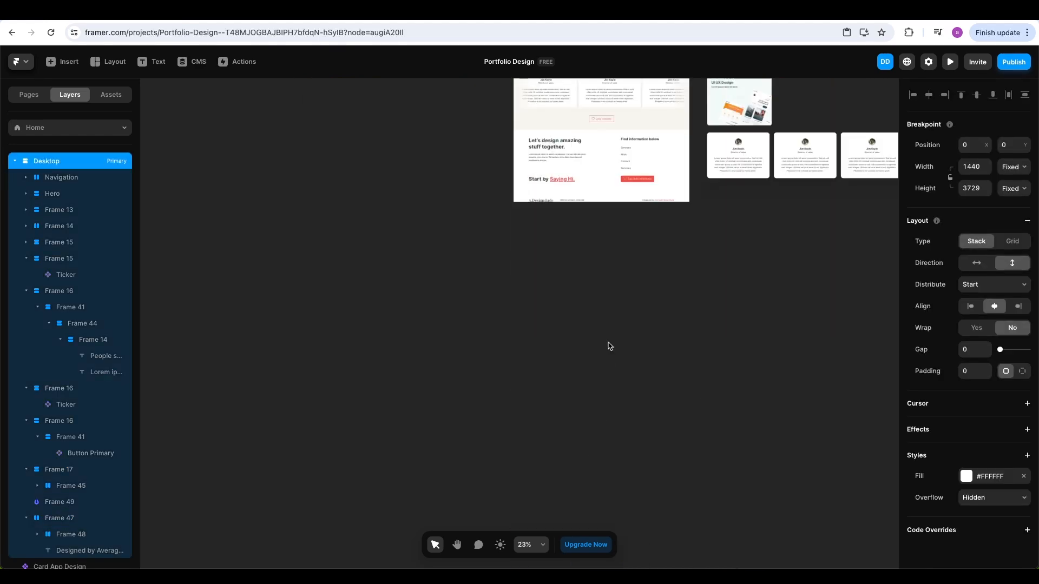
pyautogui.moveTo(643, 203); pyautogui.dragTo(644, 211)
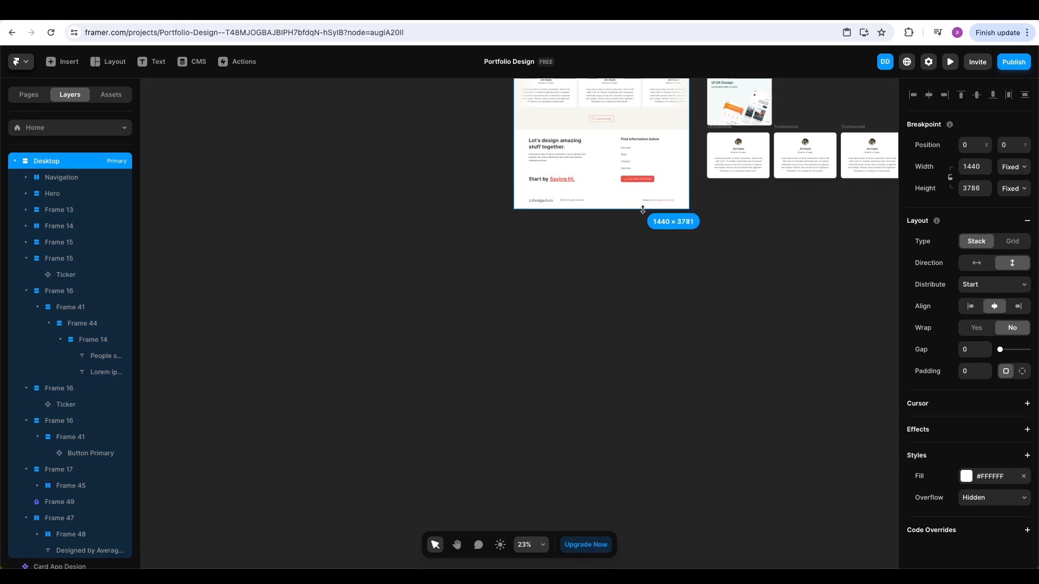
pyautogui.click(1014, 192)
pyautogui.click(1010, 225)
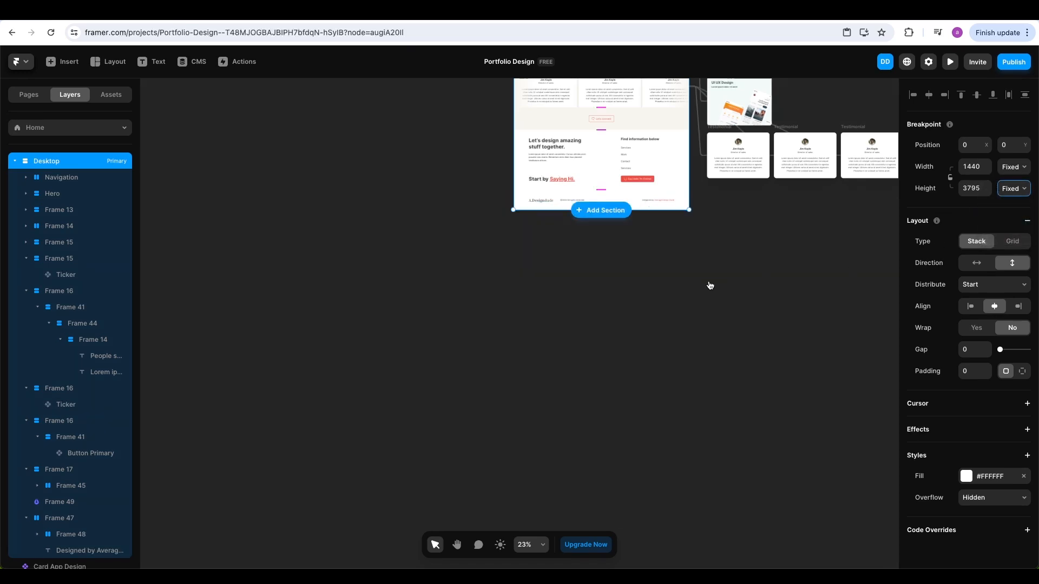
pyautogui.click(669, 251)
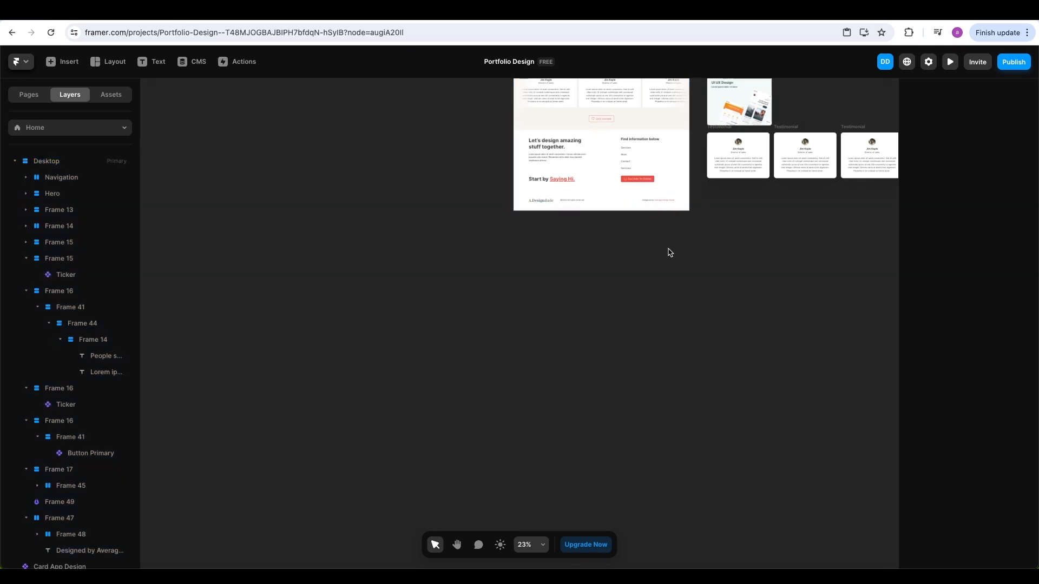
pyautogui.scroll(5, 665, 252)
pyautogui.scroll(2, 606, 238)
pyautogui.scroll(5, 603, 238)
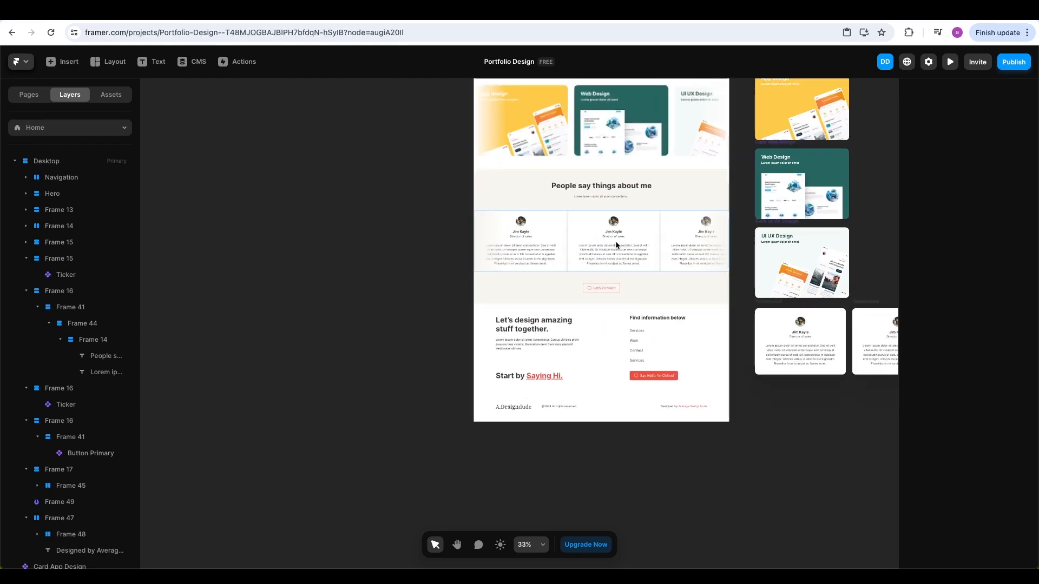
pyautogui.scroll(3, 615, 242)
pyautogui.scroll(3, 638, 275)
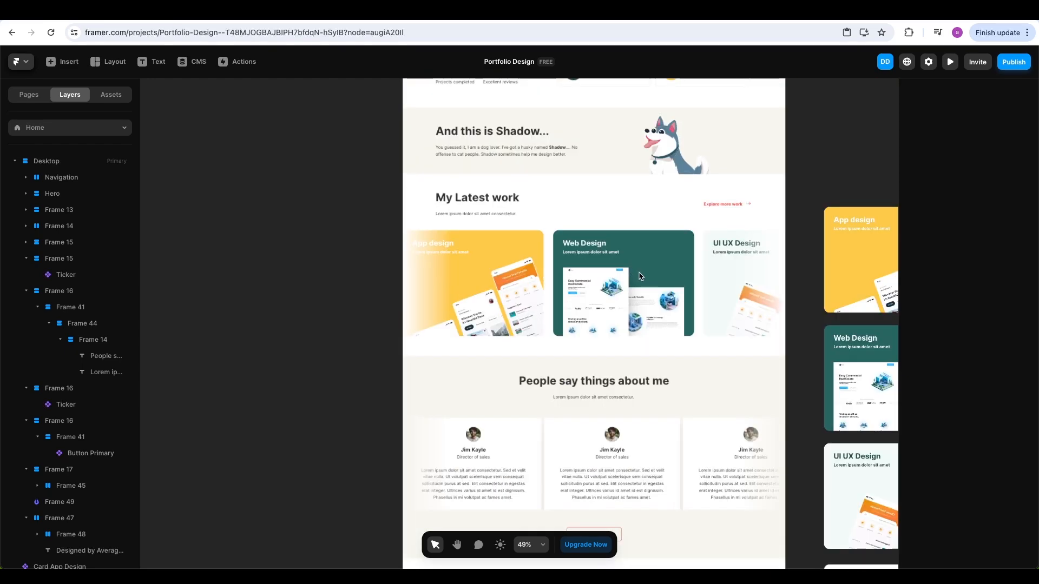
pyautogui.scroll(4, 667, 287)
pyautogui.scroll(2, 665, 285)
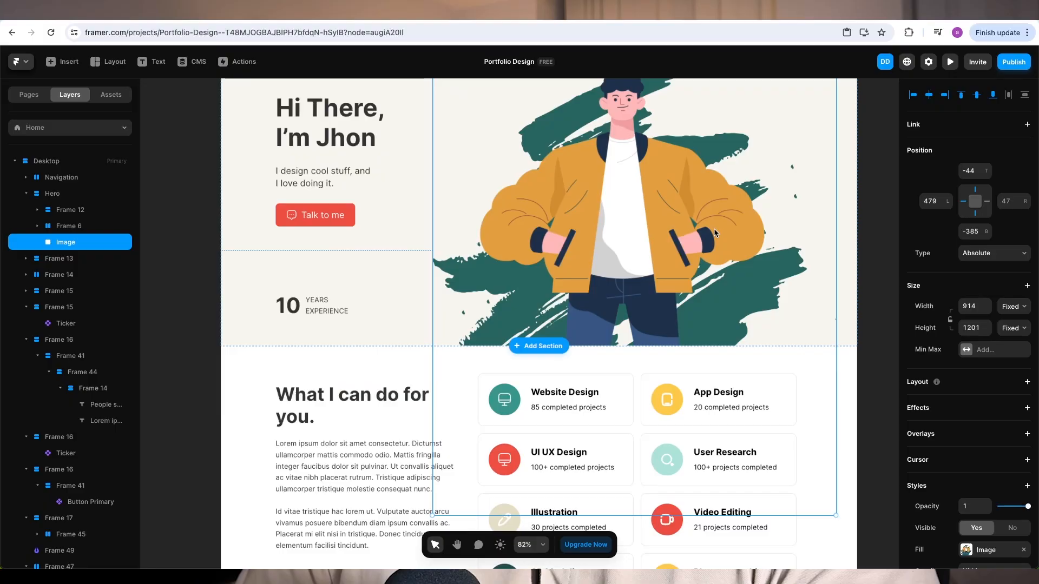
# Scroll the canvas to view the hero's 914×1201 illustration image
pyautogui.scroll(-5, 720, 221)
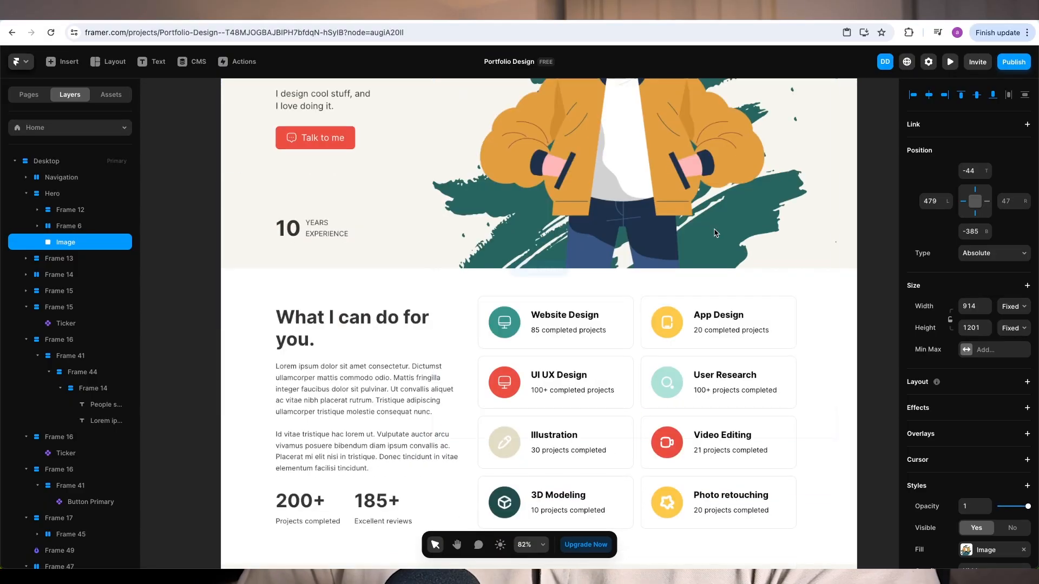
pyautogui.scroll(-3, 987, 406)
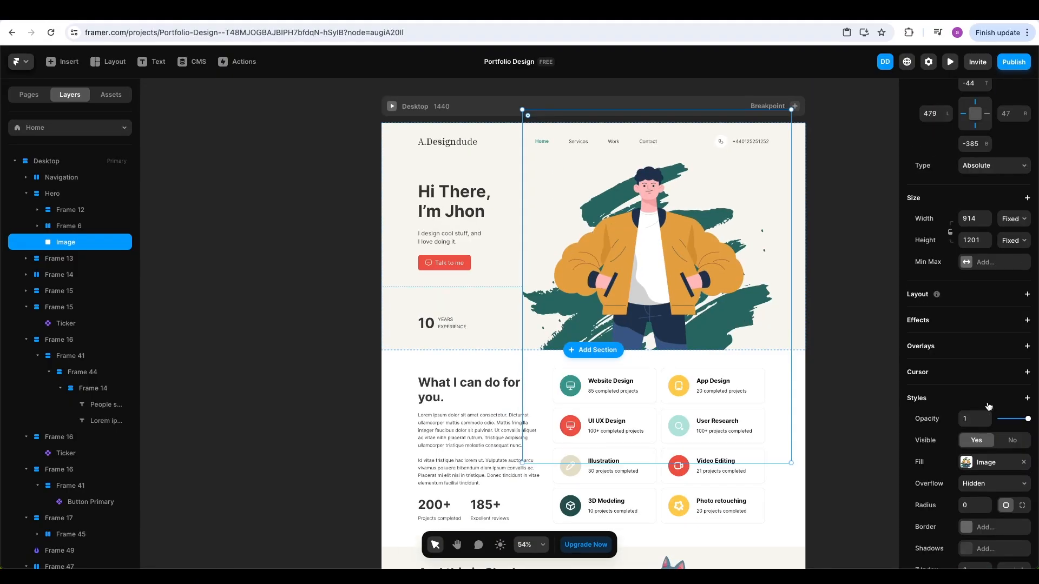
# Add a Slide In Bottom Appear effect to the hero image with Offset Y 188
pyautogui.click(1028, 321)
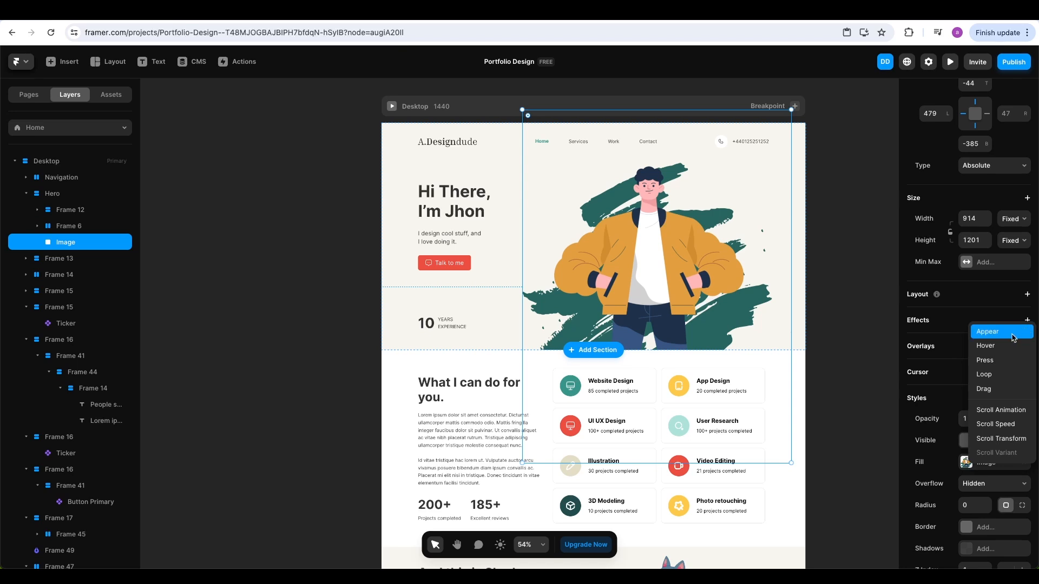
pyautogui.click(1013, 332)
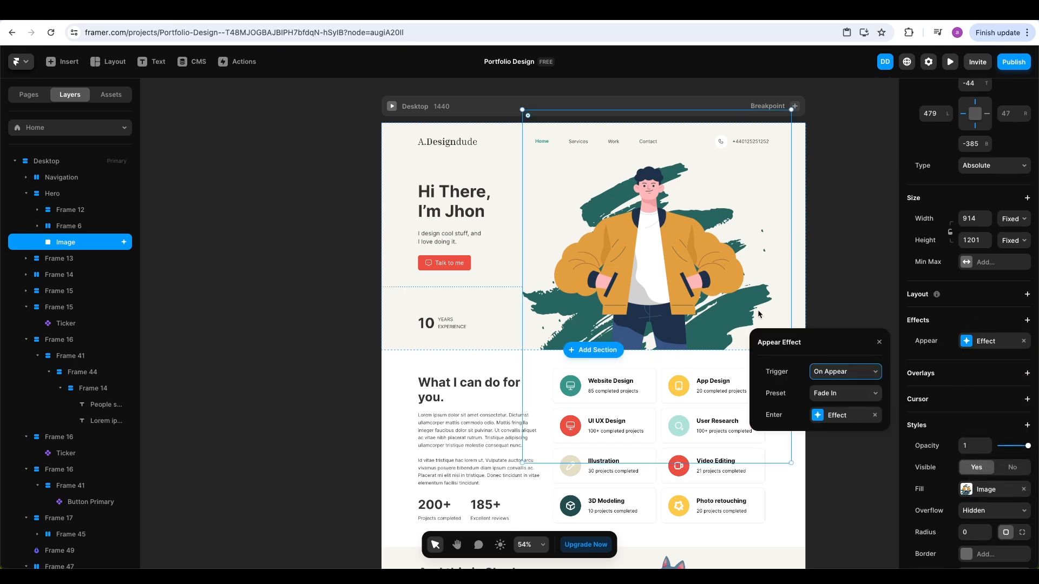
pyautogui.click(832, 400)
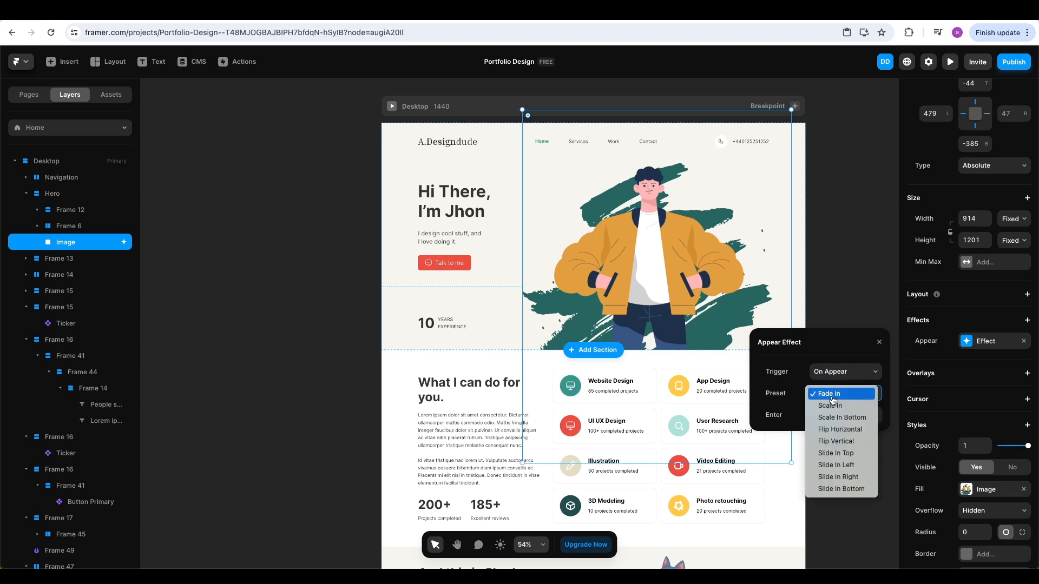
pyautogui.click(844, 489)
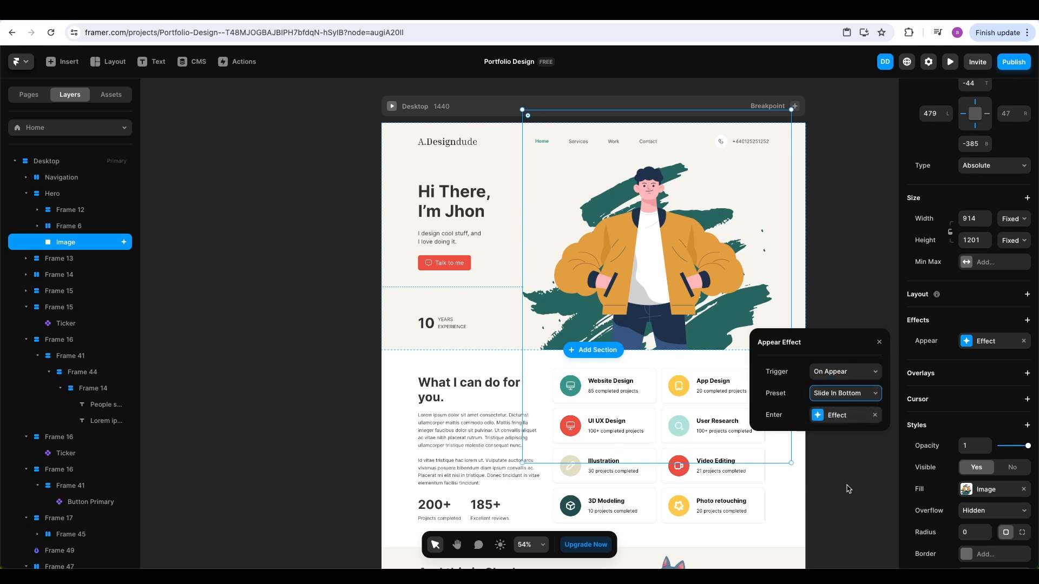
pyautogui.click(823, 422)
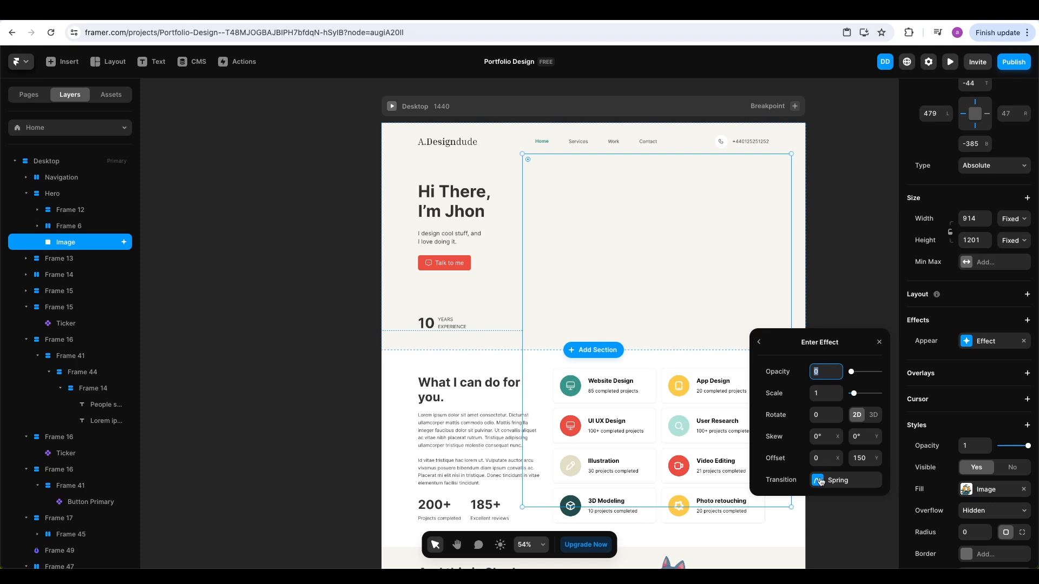
pyautogui.click(878, 456)
pyautogui.click(878, 456)
pyautogui.moveTo(878, 456); pyautogui.dragTo(879, 458)
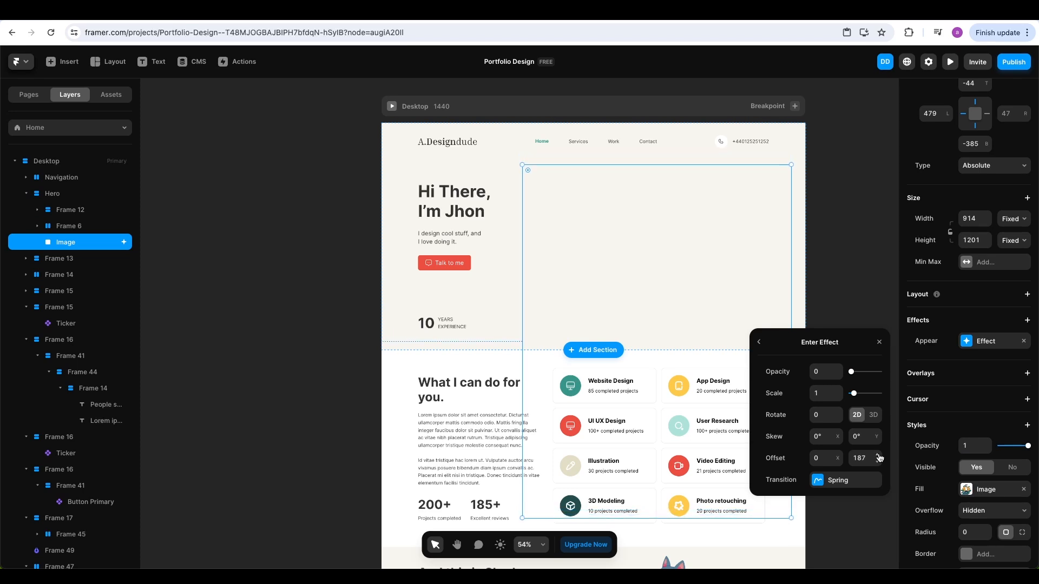
# Give the appear effect a spring transition with damping 80, then preview the site
pyautogui.click(814, 482)
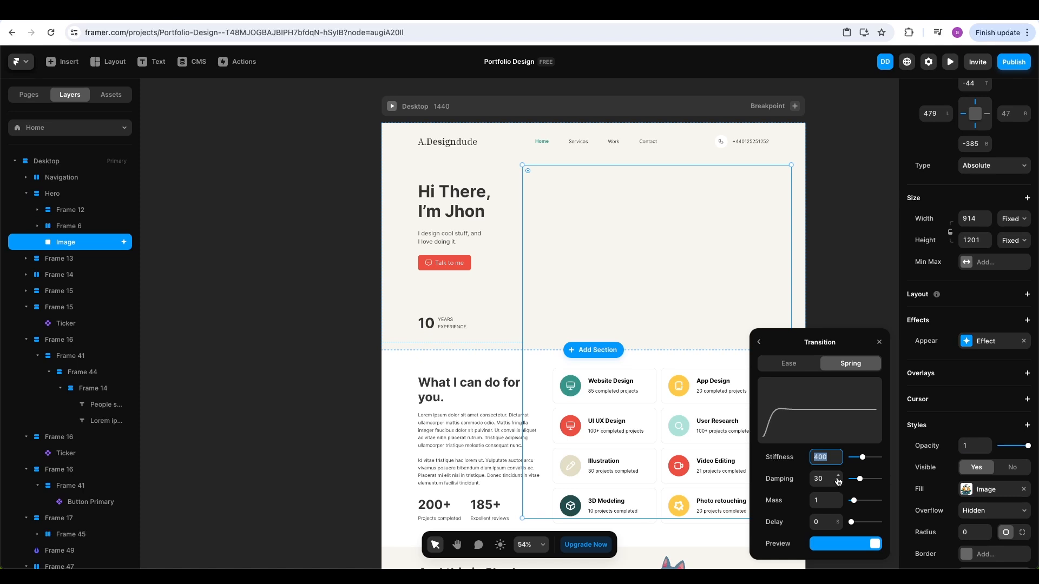
pyautogui.moveTo(838, 475); pyautogui.dragTo(840, 478)
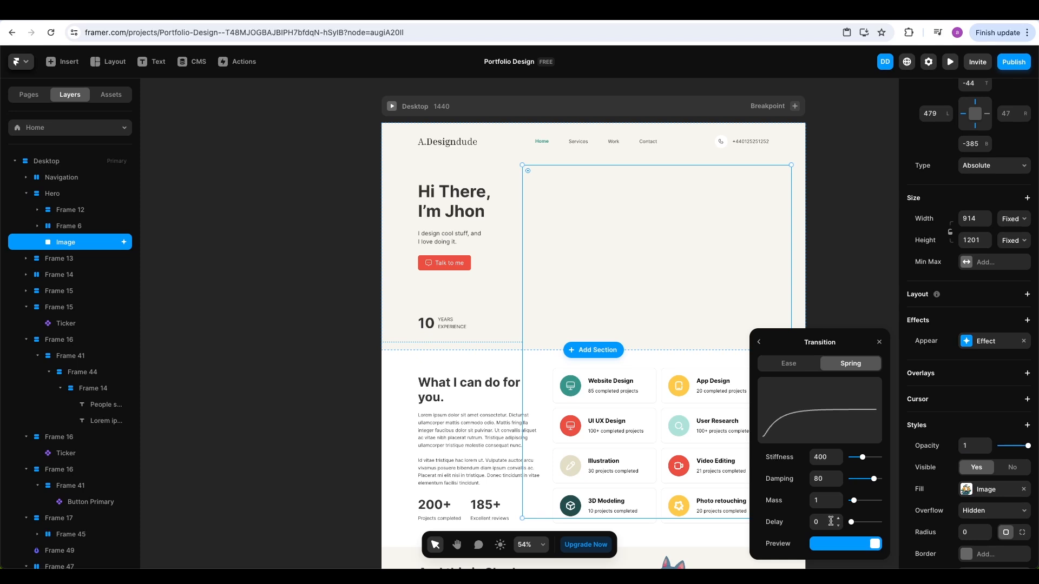
pyautogui.click(864, 550)
pyautogui.click(760, 344)
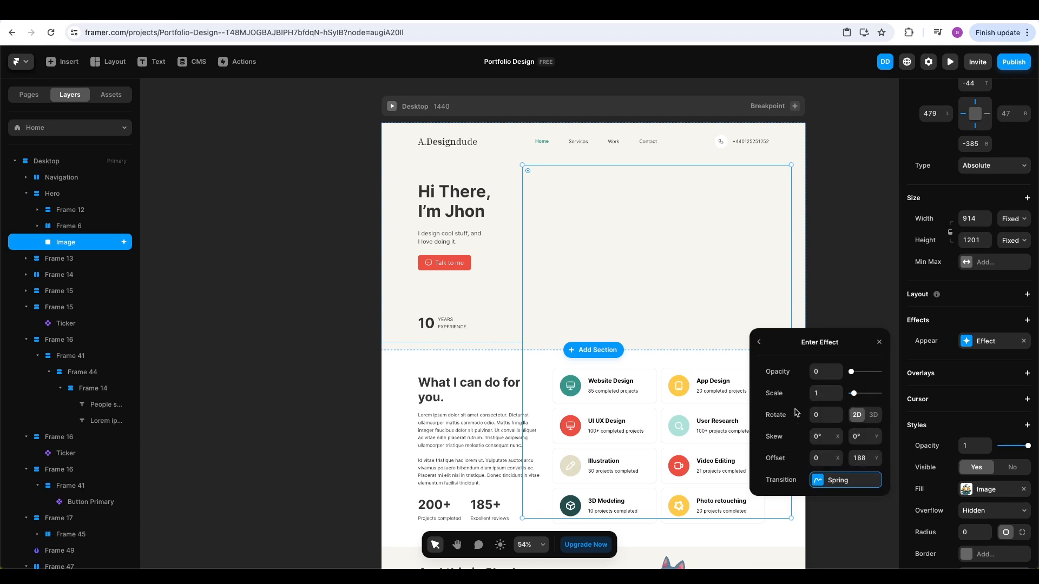
pyautogui.click(756, 342)
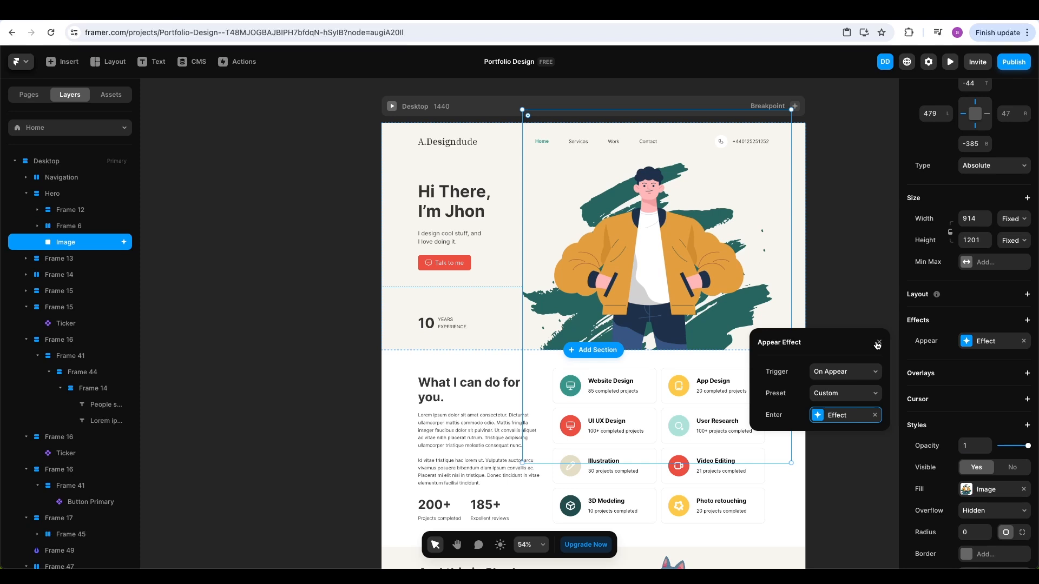
pyautogui.click(876, 342)
pyautogui.click(950, 61)
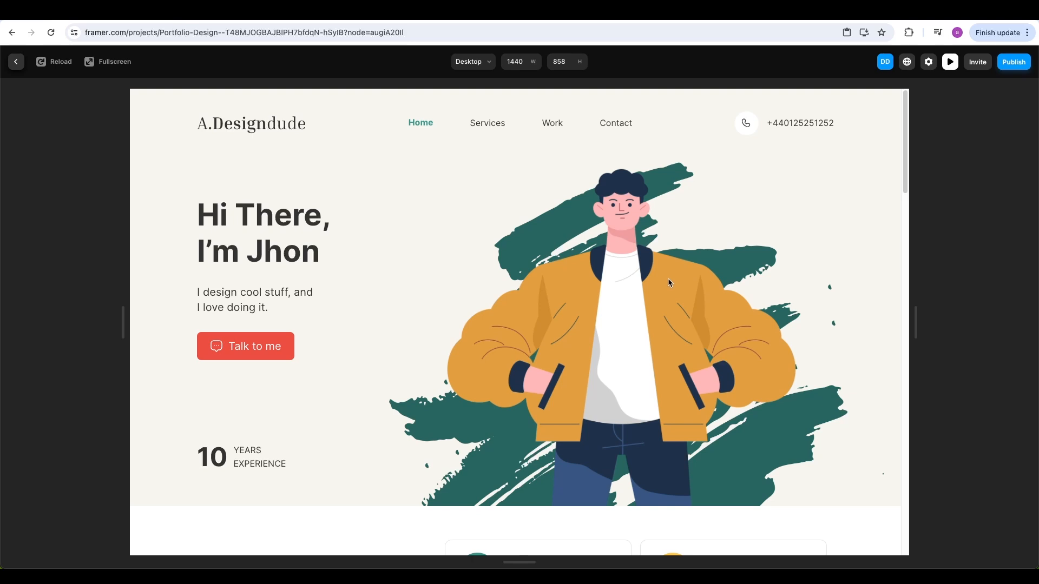
pyautogui.press('Escape')
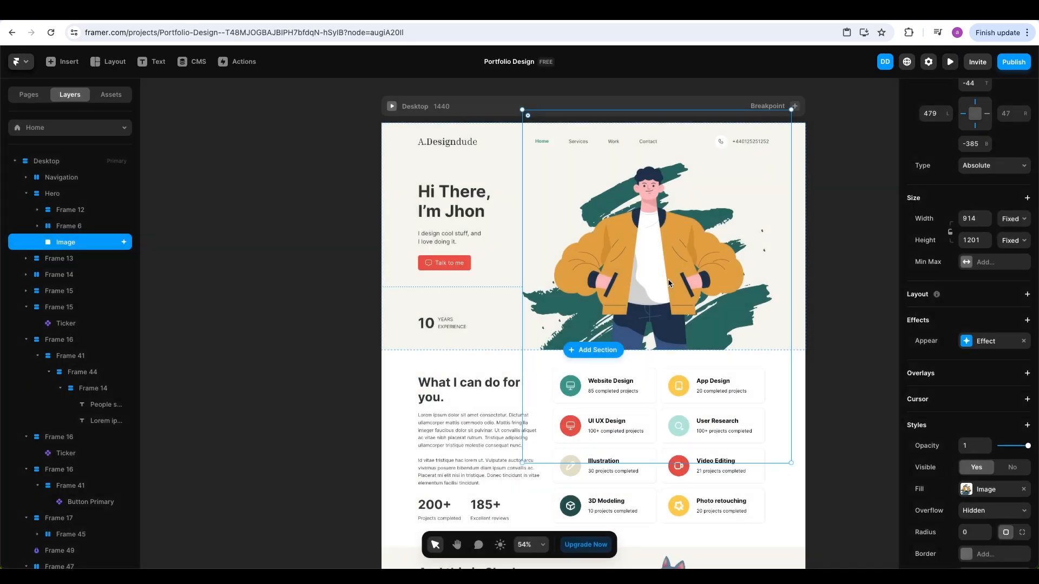
pyautogui.click(968, 346)
pyautogui.click(838, 415)
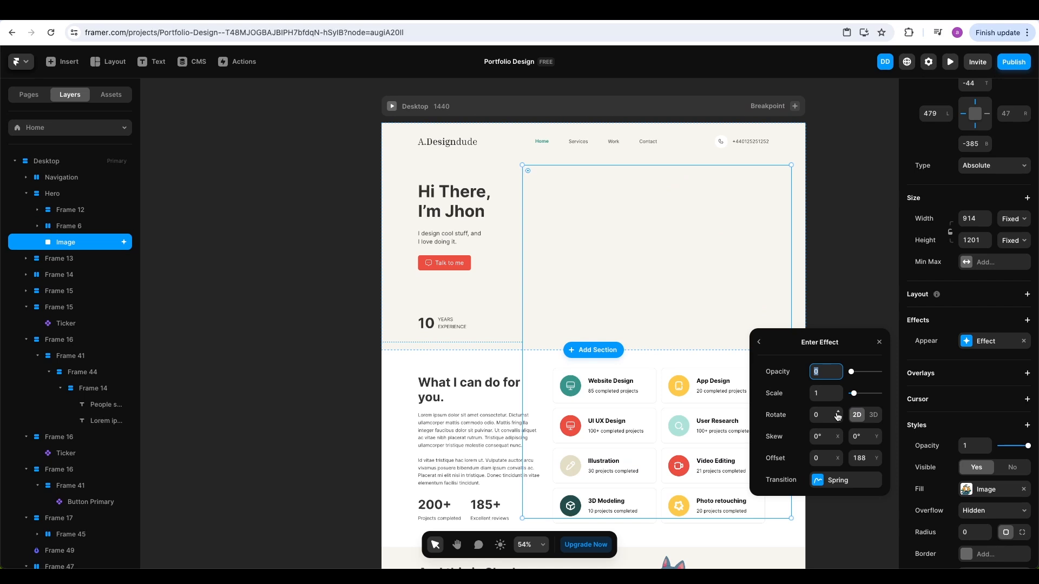
pyautogui.click(824, 479)
pyautogui.click(837, 519)
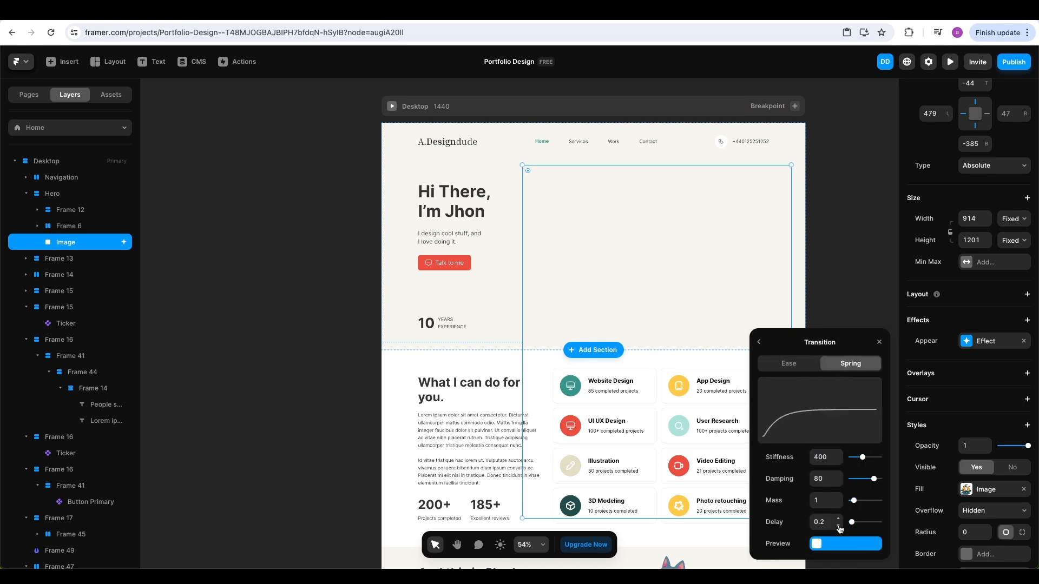
pyautogui.click(879, 343)
pyautogui.click(879, 345)
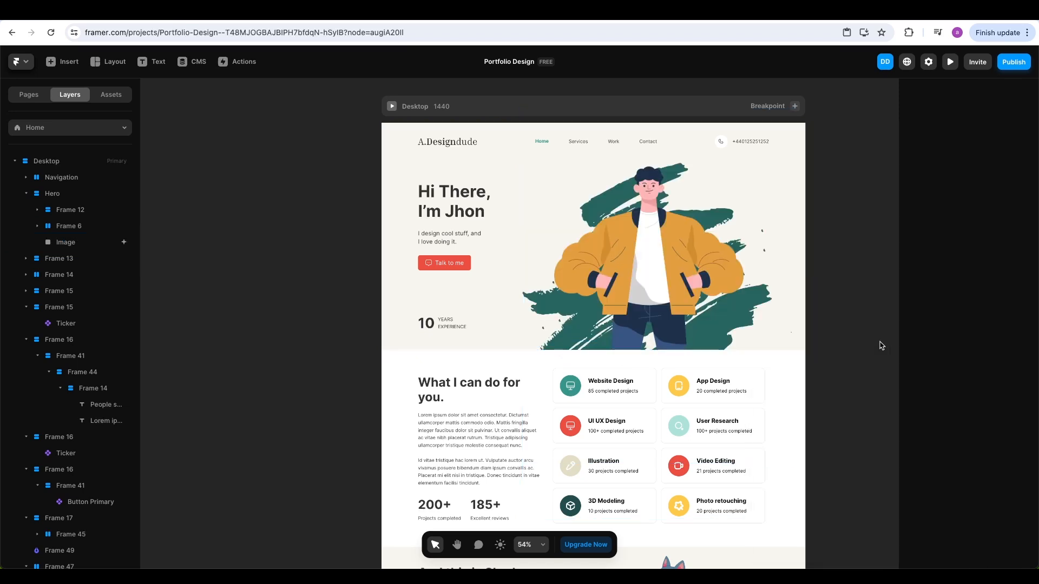
pyautogui.click(950, 62)
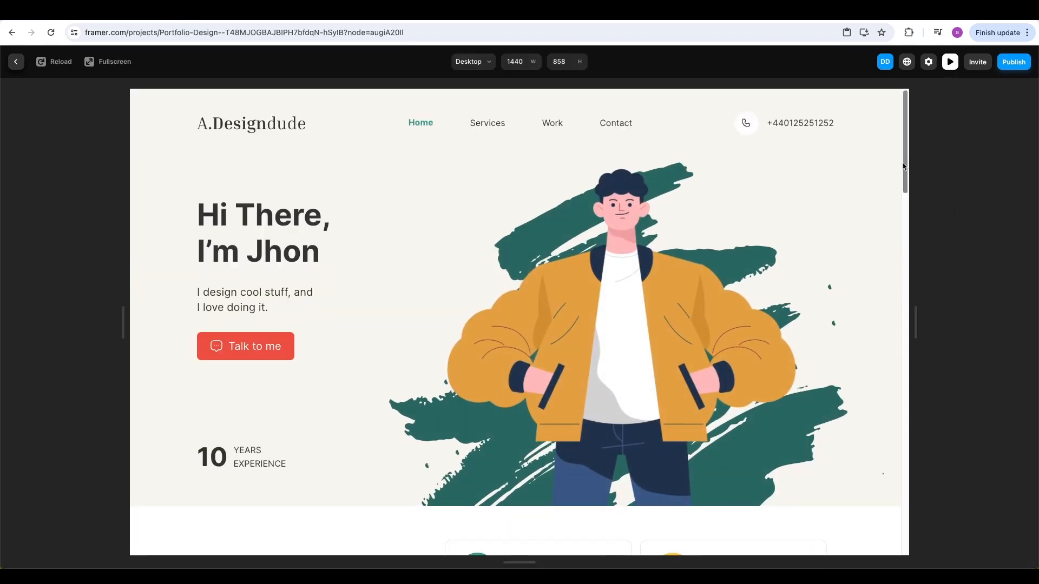
pyautogui.press('super+r')
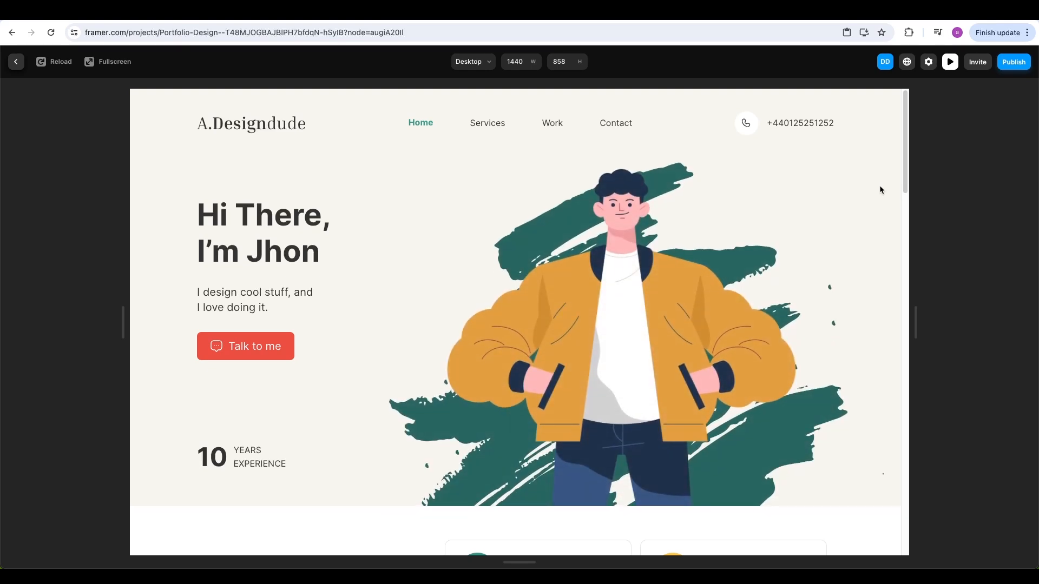
pyautogui.scroll(-5, 880, 187)
pyautogui.scroll(-2, 879, 186)
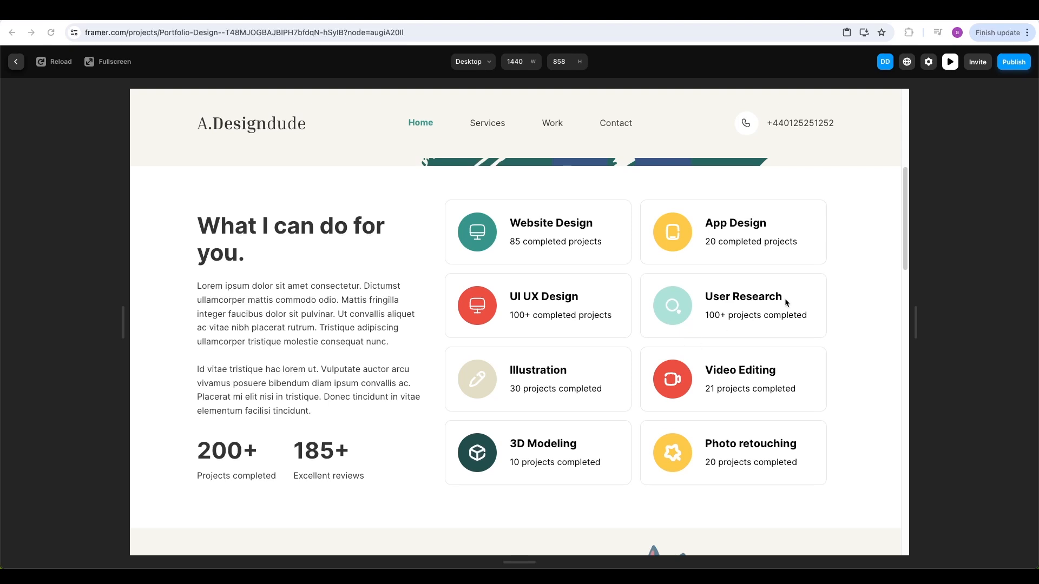
pyautogui.press('Escape')
pyautogui.scroll(-2, 836, 341)
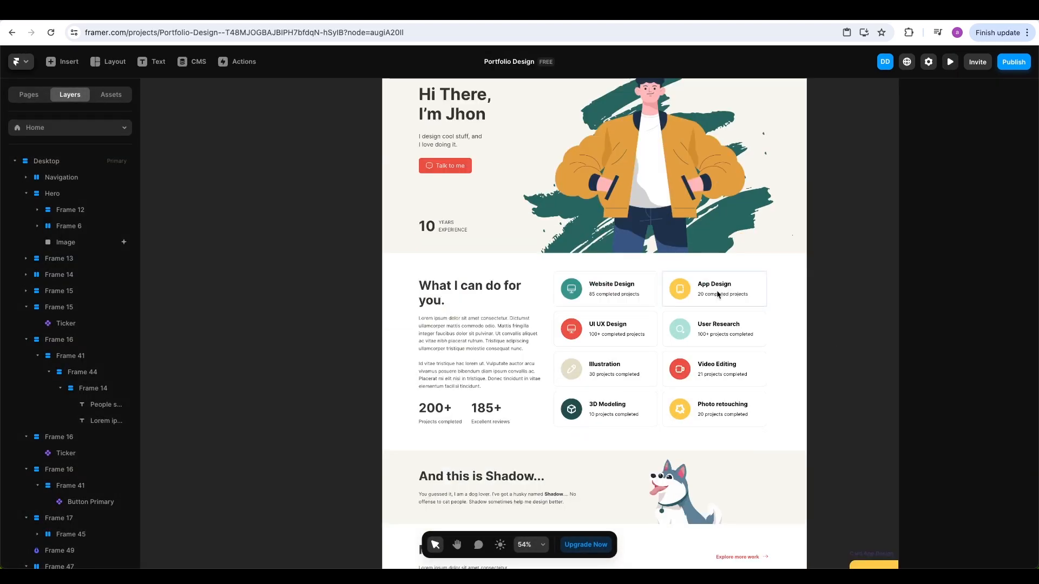
# Give the Website Design card an Appear effect: trigger Layer in View at mid-viewport, no Exit, Replay No
pyautogui.click(654, 286)
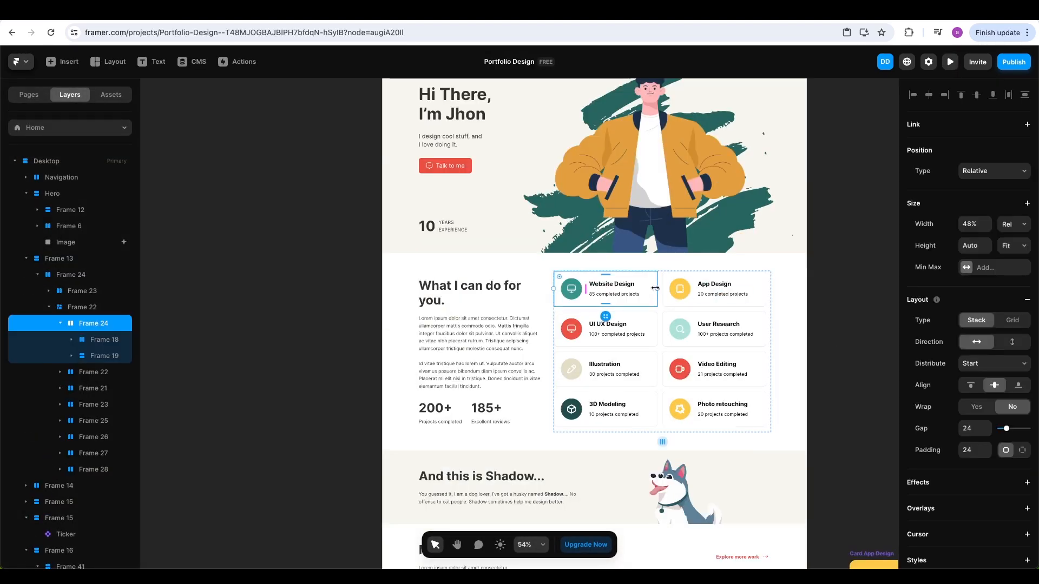
pyautogui.click(1027, 482)
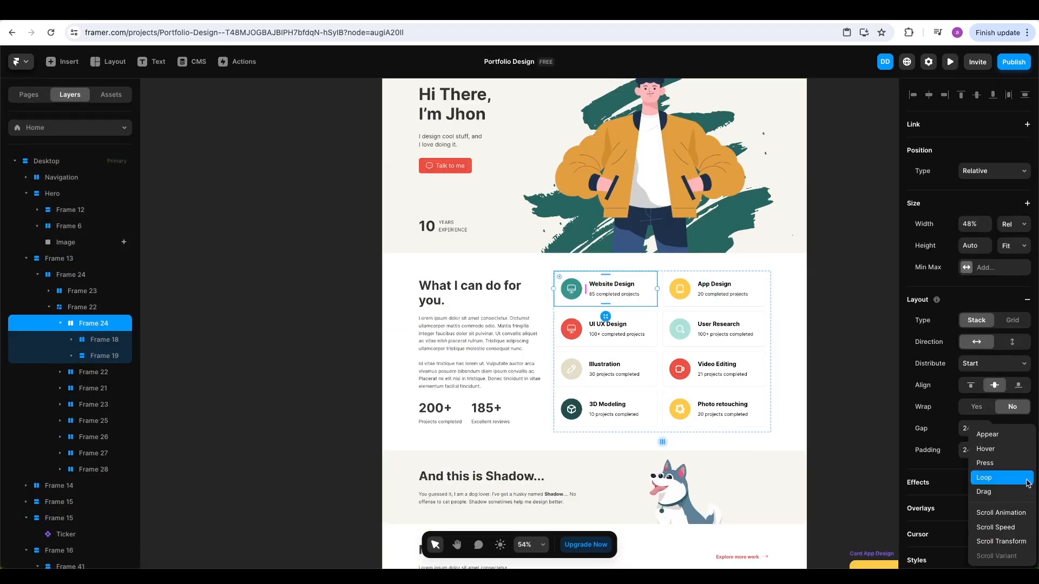
pyautogui.click(1006, 440)
pyautogui.click(873, 499)
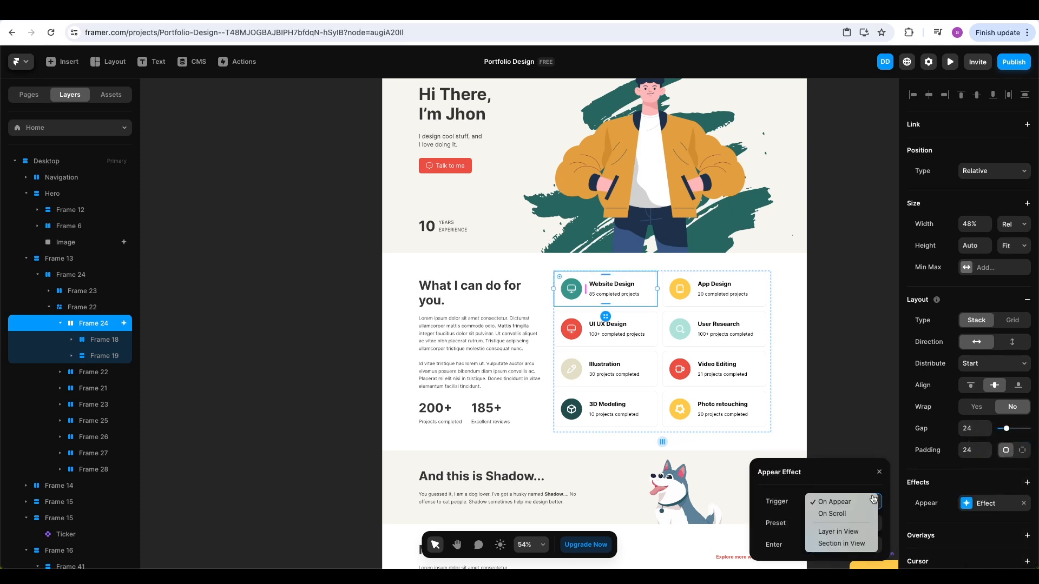
pyautogui.click(851, 532)
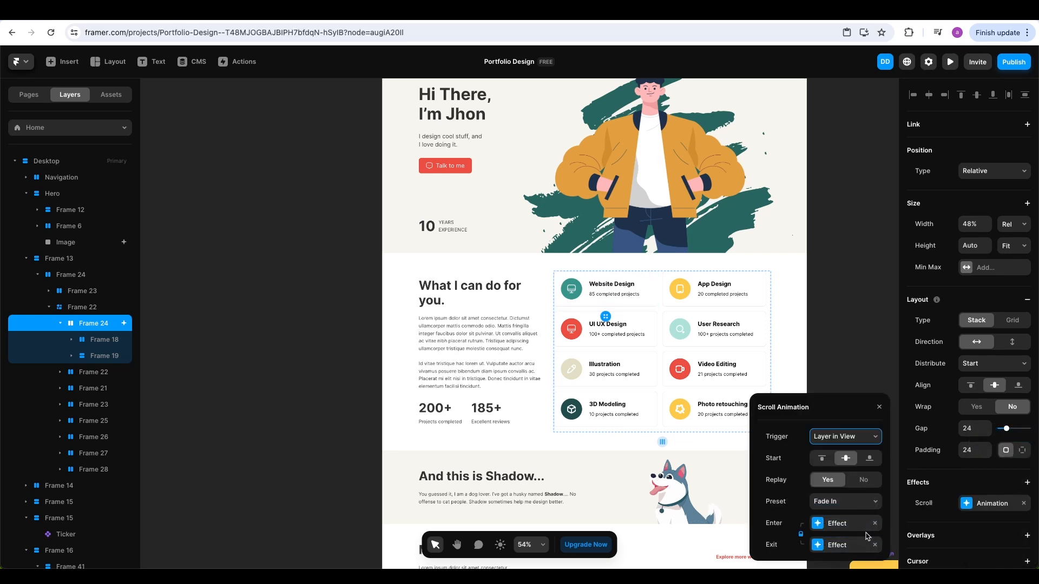
pyautogui.click(850, 465)
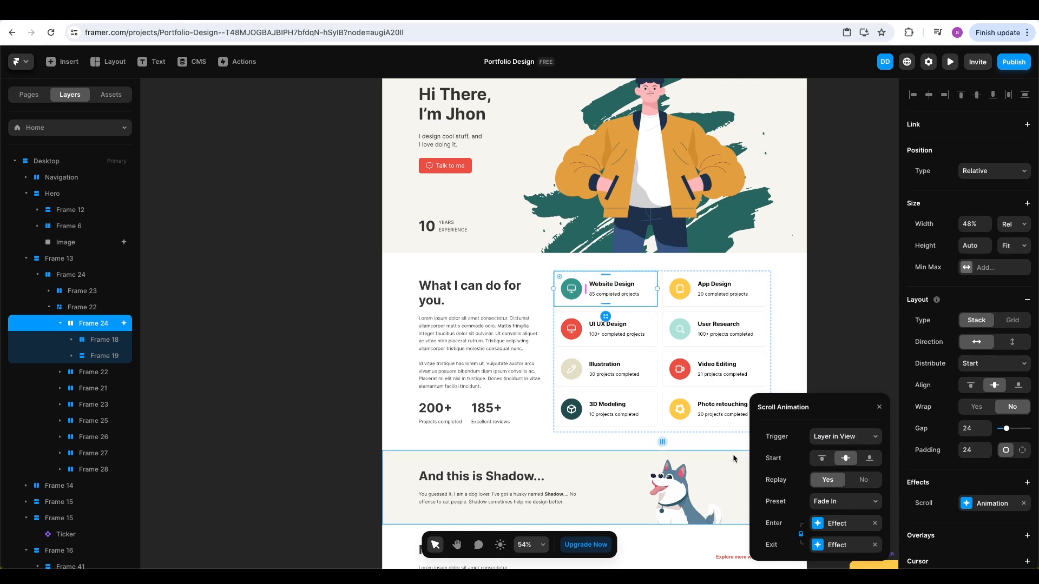
pyautogui.click(874, 545)
pyautogui.click(864, 487)
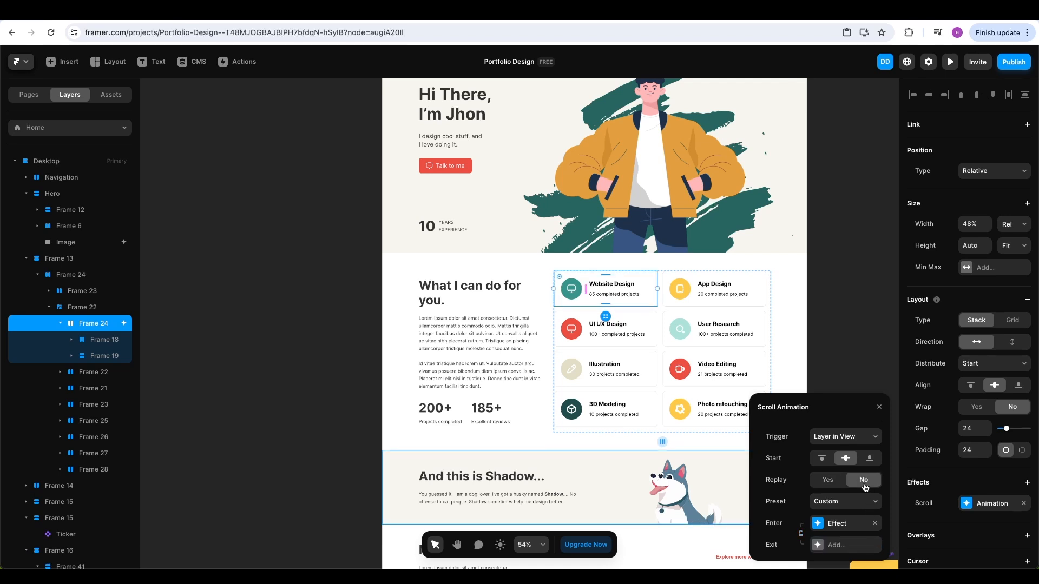
# Switch the enter transition from Spring to Ease and preview the page down to the cards
pyautogui.click(822, 523)
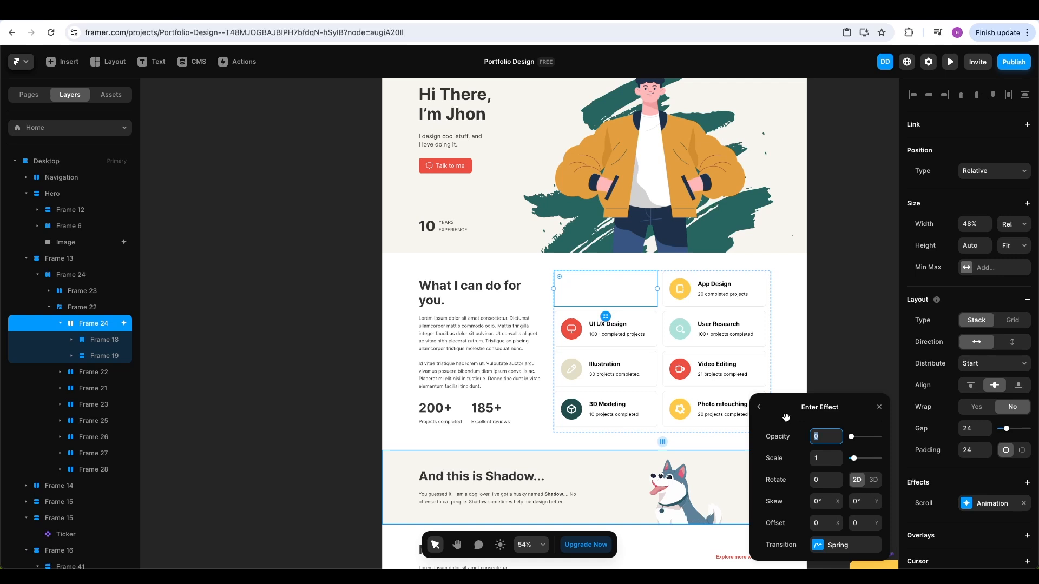
pyautogui.click(822, 544)
pyautogui.click(787, 364)
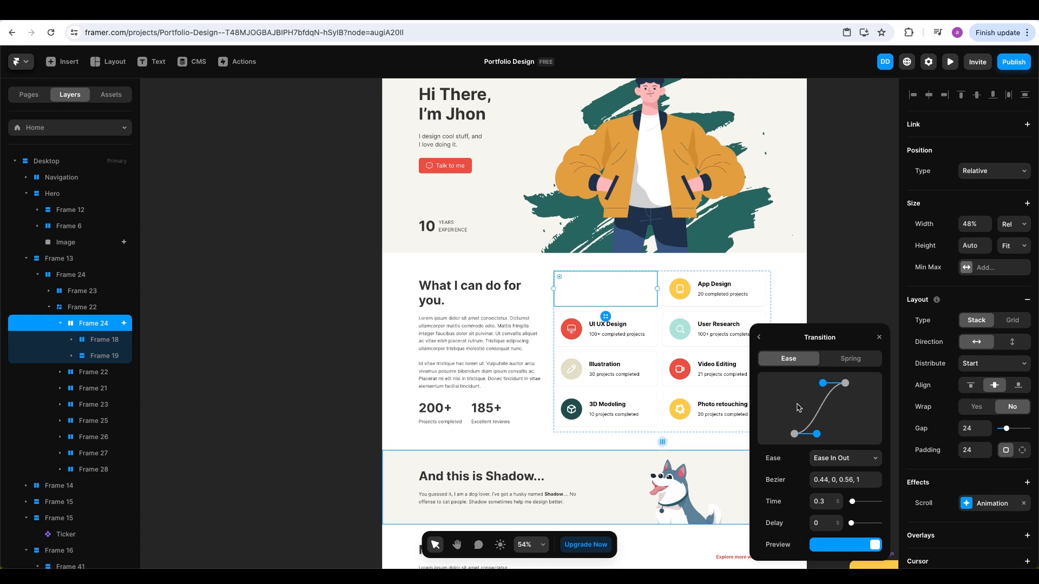
pyautogui.click(878, 338)
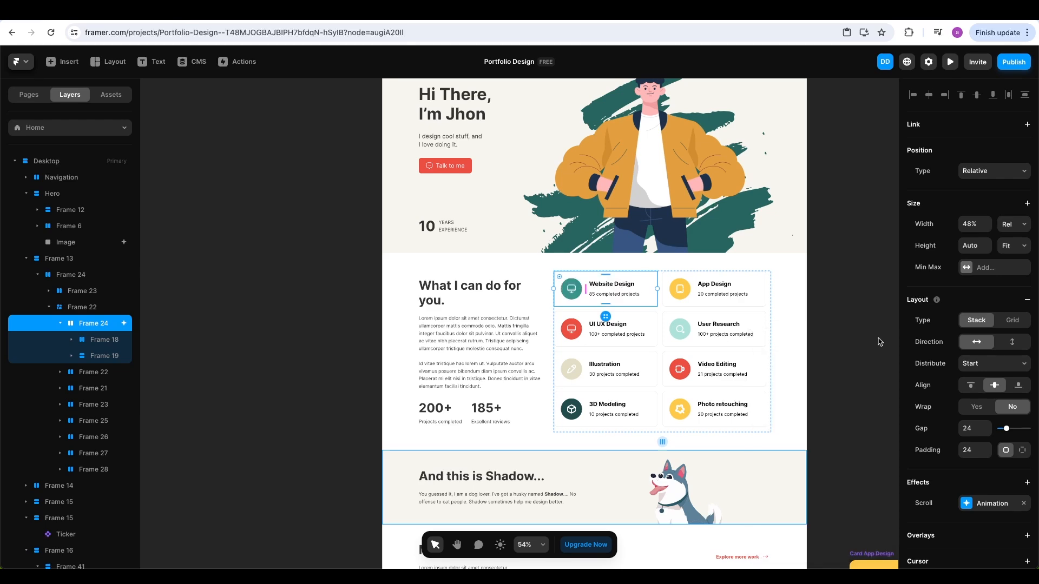
pyautogui.click(950, 62)
pyautogui.scroll(-5, 849, 285)
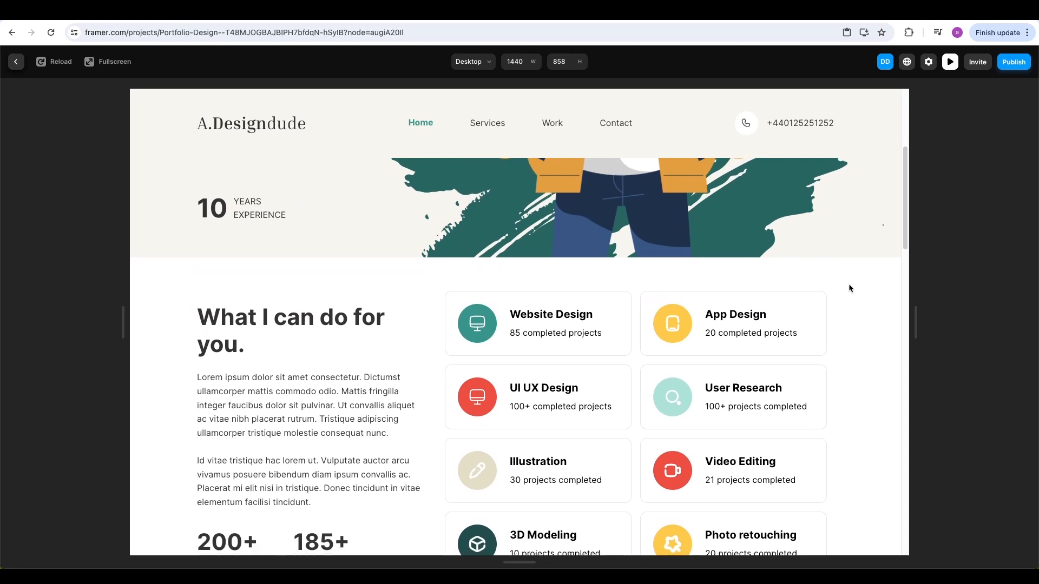
# Scroll the preview back and forth over the service cards to watch the fade-in, then exit
pyautogui.scroll(5, 842, 288)
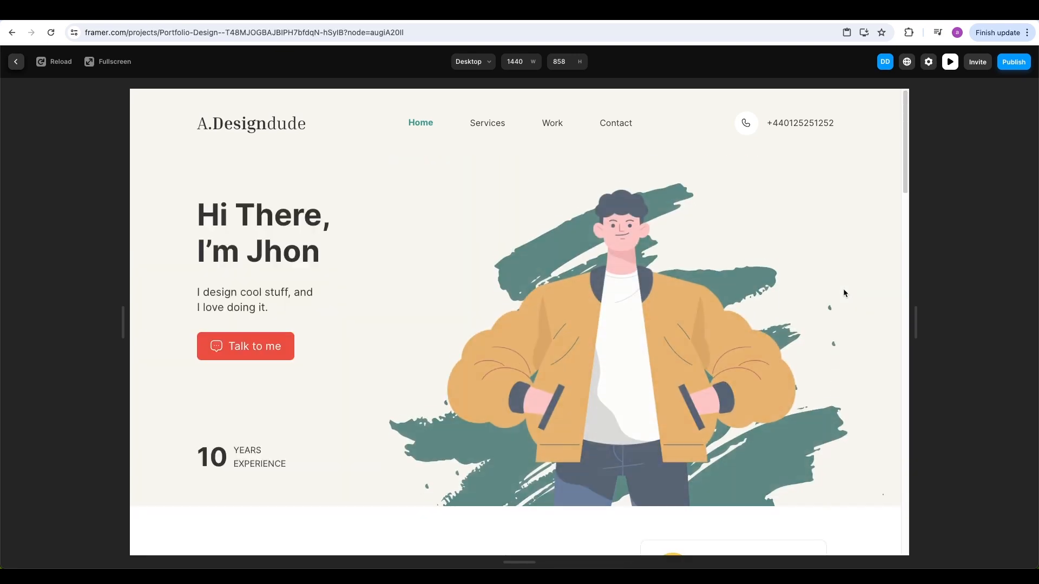
pyautogui.scroll(-2, 844, 293)
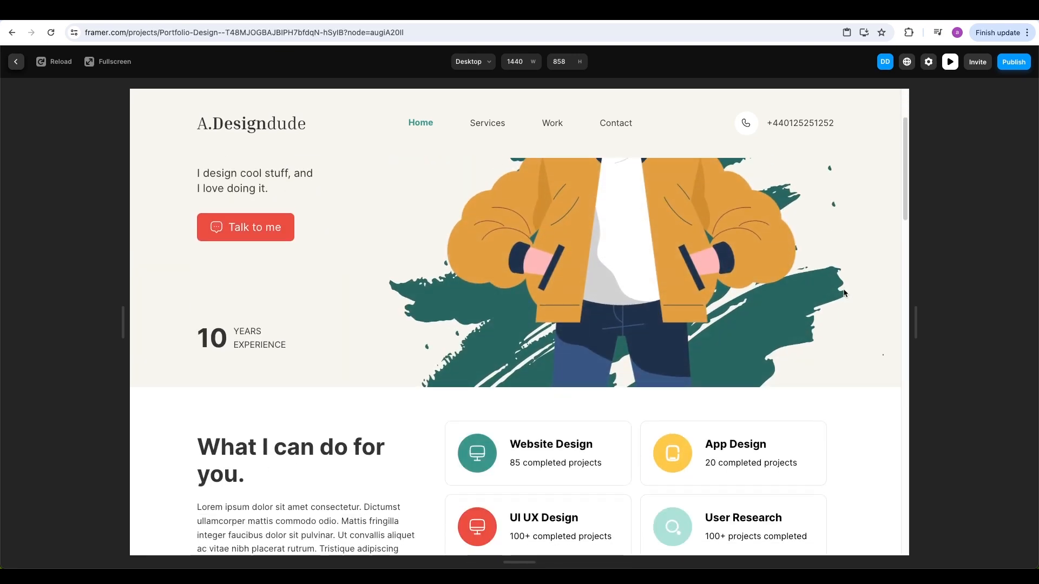
pyautogui.scroll(3, 844, 293)
pyautogui.scroll(-2, 842, 289)
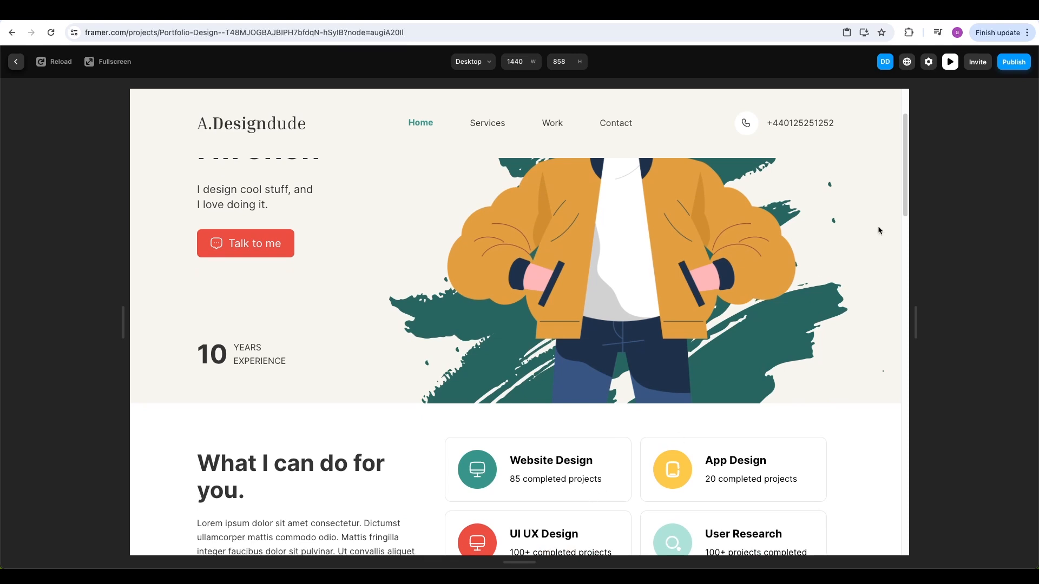
pyautogui.press('Escape')
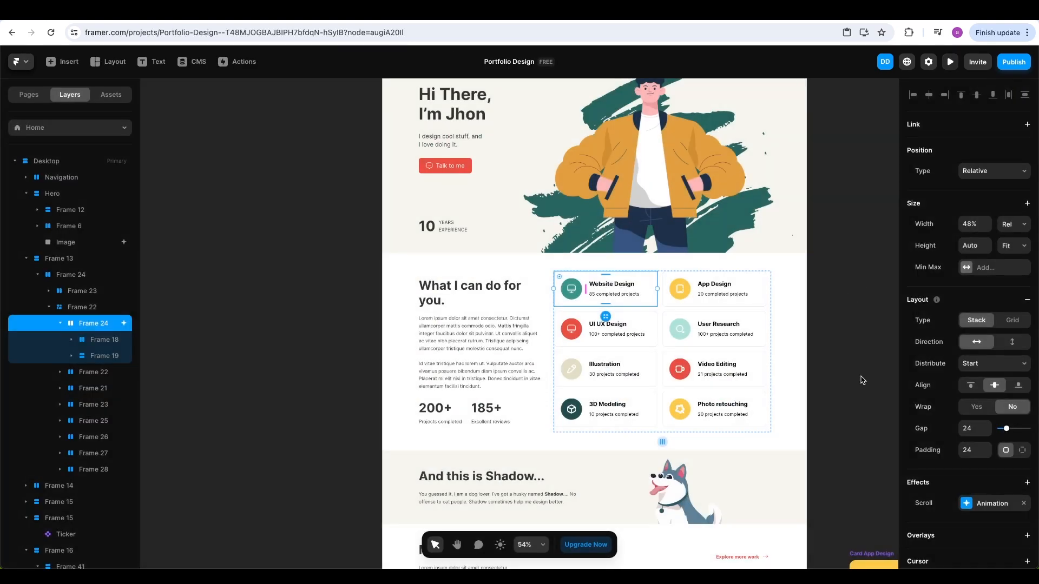
# Set the card's enter transition to 0.5 s time with a 0.1 s delay
pyautogui.click(965, 502)
pyautogui.click(824, 523)
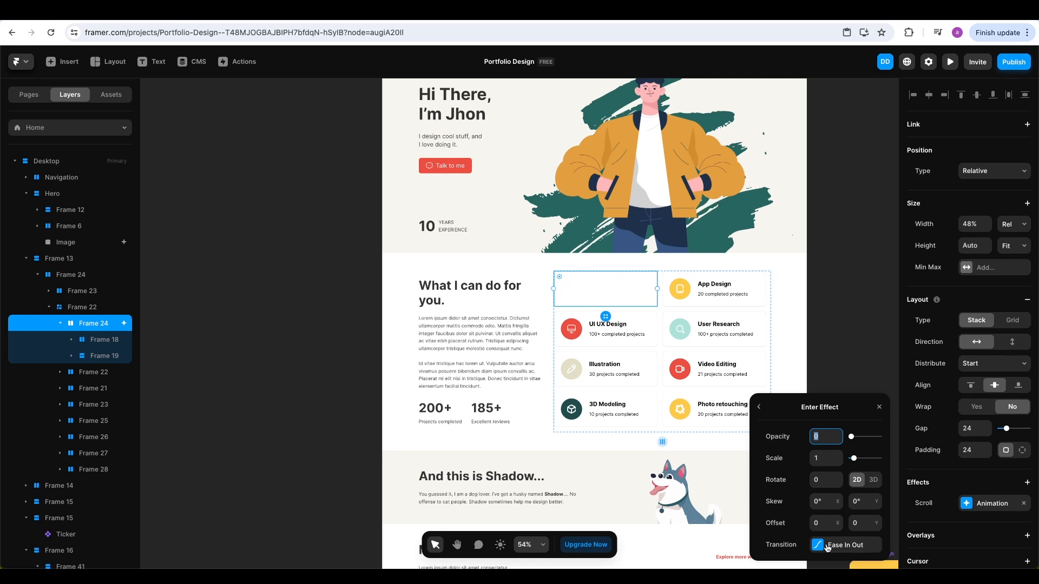
pyautogui.click(826, 545)
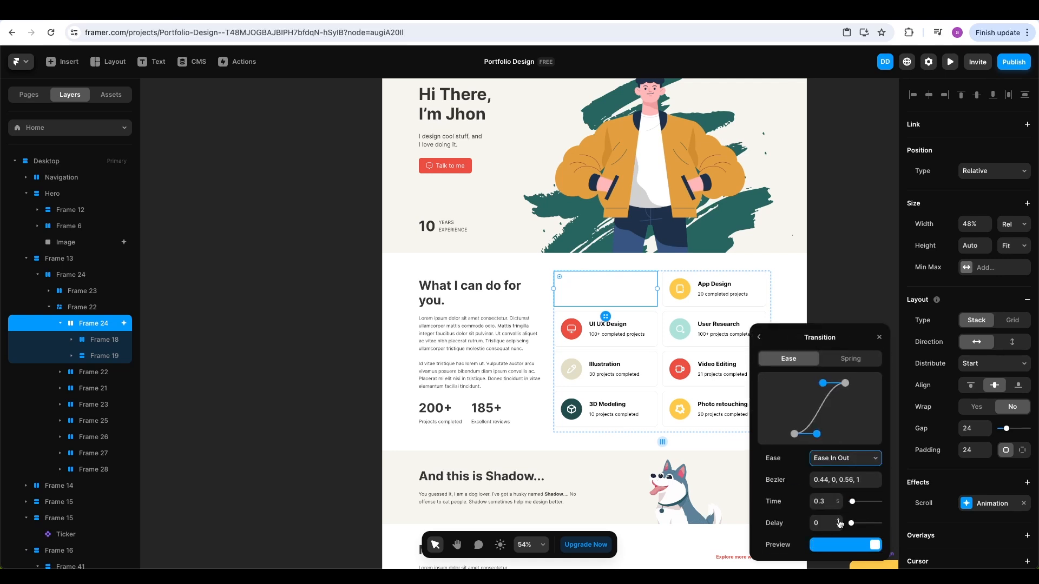
pyautogui.click(839, 499)
pyautogui.click(839, 499)
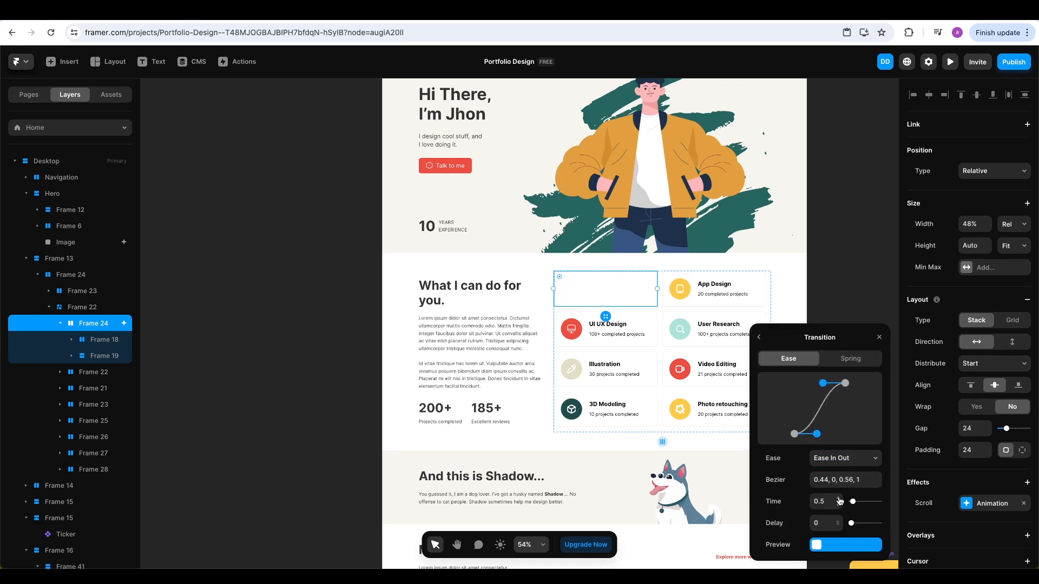
pyautogui.click(839, 498)
pyautogui.click(838, 521)
pyautogui.click(879, 337)
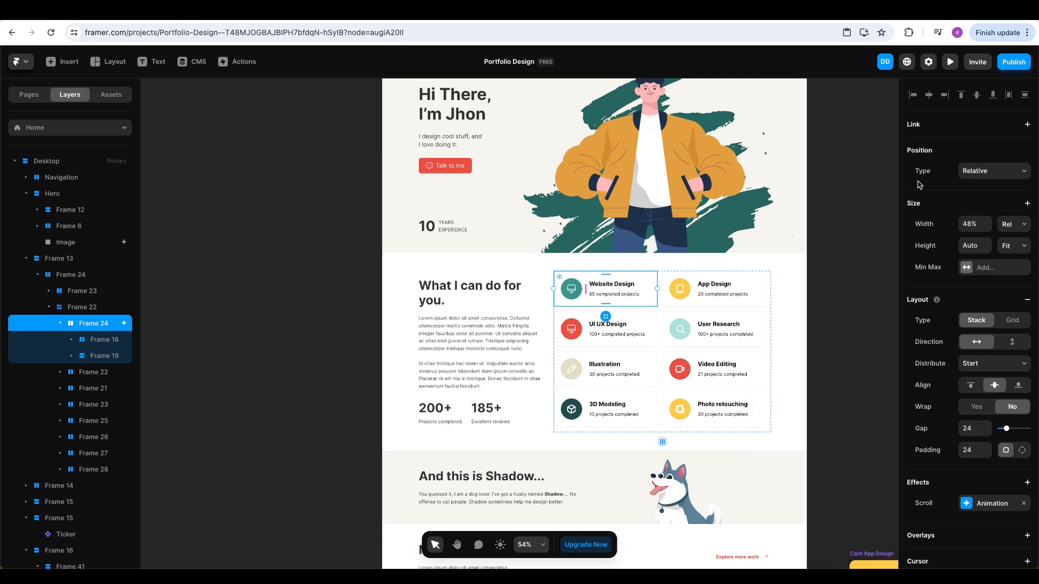
# Preview the page again, scrolling down to check the new timing, then return to the editor
pyautogui.click(950, 62)
pyautogui.scroll(-2, 796, 348)
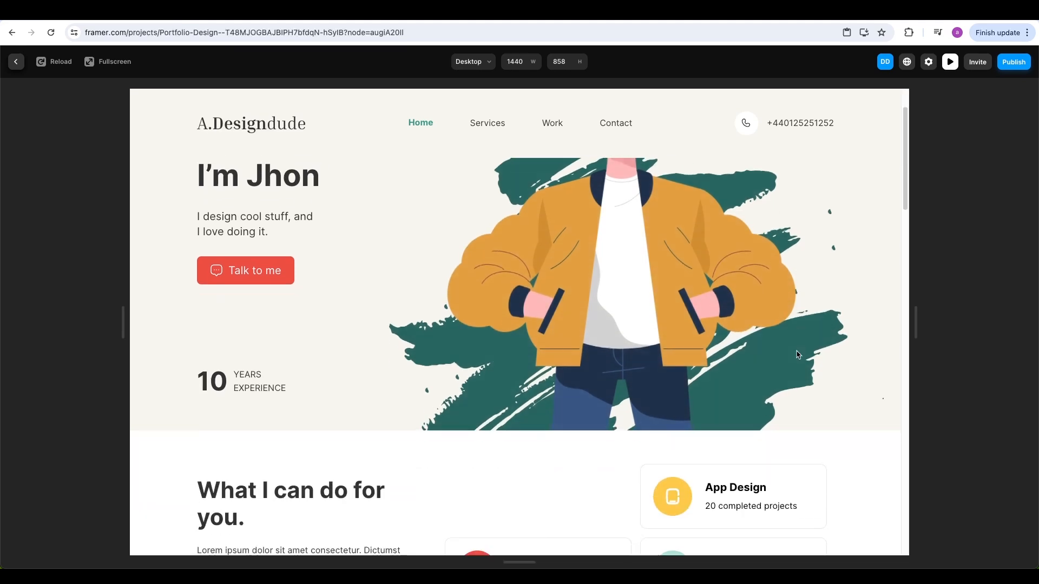
pyautogui.scroll(-2, 796, 355)
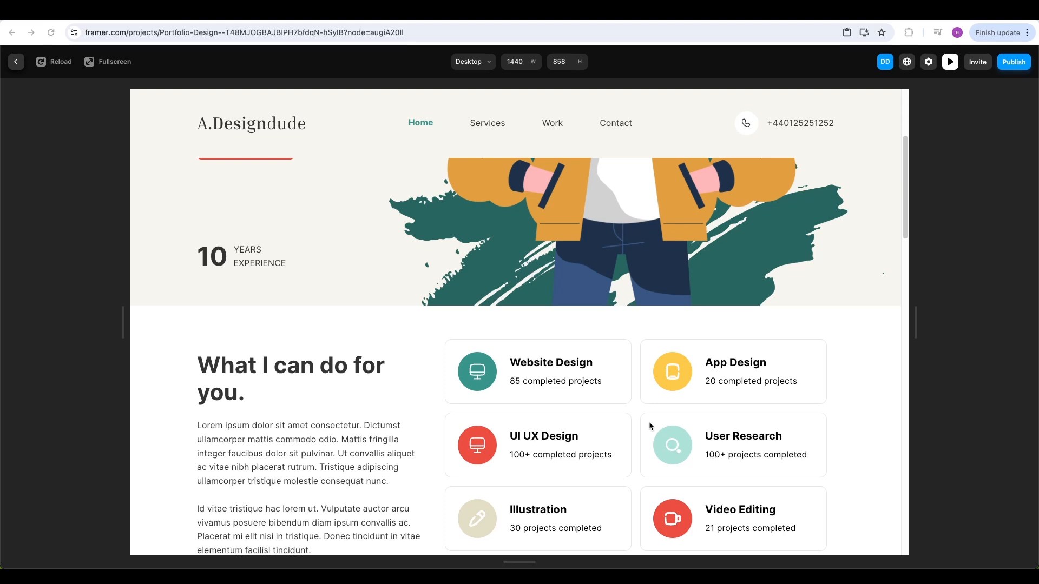
pyautogui.press('Escape')
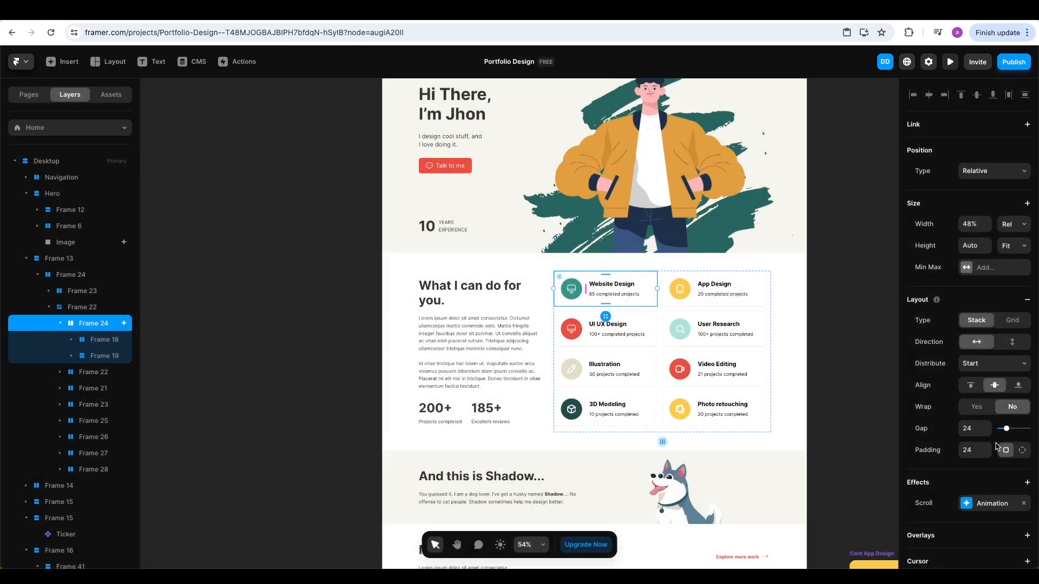
# Copy the Website Design card's scroll animation and select the other seven service cards
pyautogui.rightClick(959, 504)
pyautogui.click(963, 512)
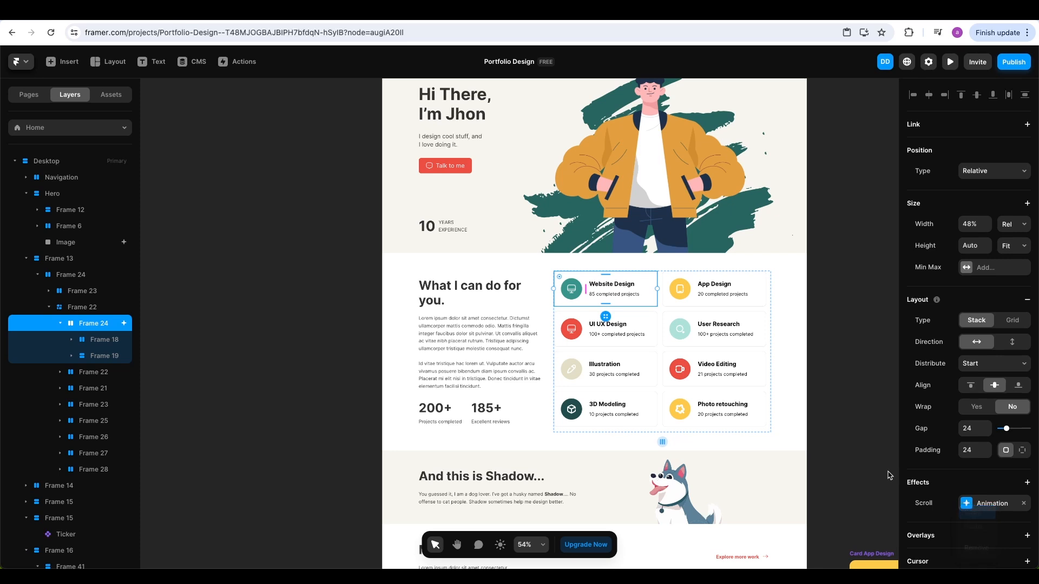
pyautogui.click(754, 291)
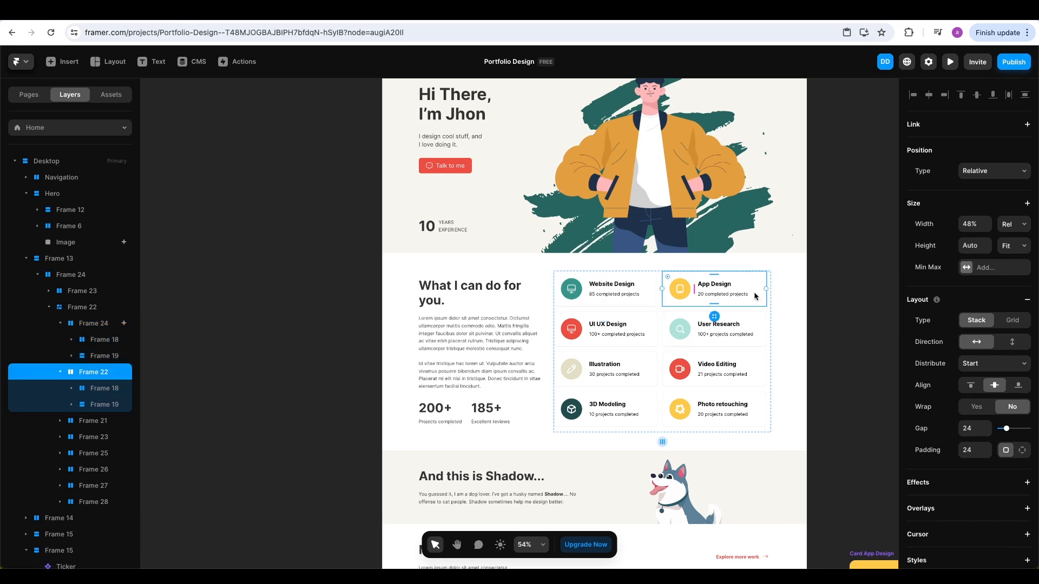
pyautogui.keyDown('shift'); pyautogui.click(654, 322); pyautogui.keyUp('shift')
pyautogui.keyDown('shift'); pyautogui.click(738, 325); pyautogui.keyUp('shift')
pyautogui.keyDown('shift'); pyautogui.click(651, 364); pyautogui.keyUp('shift')
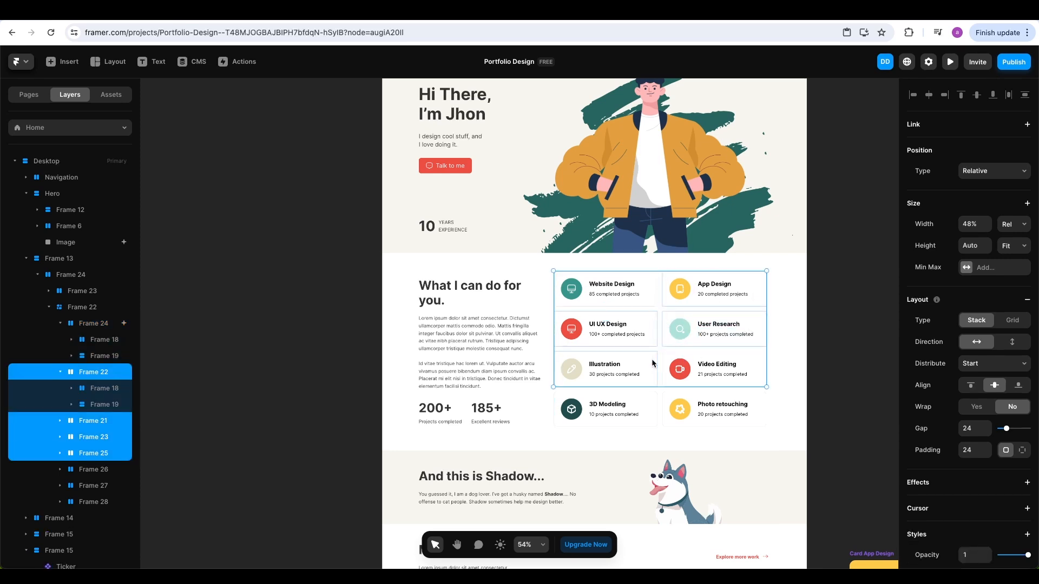
pyautogui.keyDown('shift'); pyautogui.click(744, 357); pyautogui.keyUp('shift')
pyautogui.keyDown('shift'); pyautogui.click(644, 403); pyautogui.keyUp('shift')
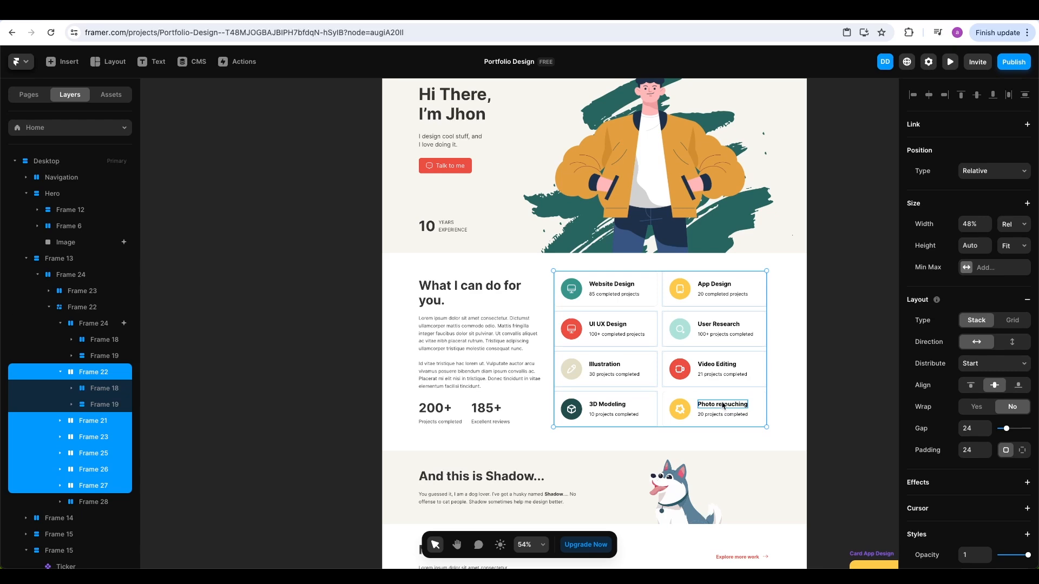
pyautogui.keyDown('shift'); pyautogui.click(753, 401); pyautogui.keyUp('shift')
# Add the scroll animation to the seven selected cards and preview the site at desktop size
pyautogui.click(994, 483)
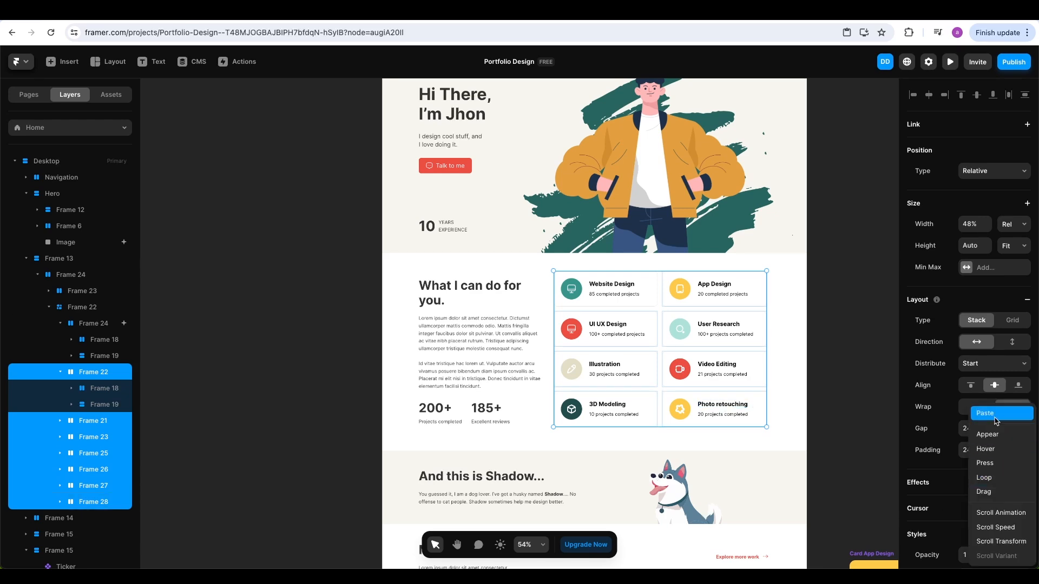
pyautogui.click(1000, 512)
pyautogui.click(951, 61)
pyautogui.scroll(-5, 856, 301)
pyautogui.scroll(-3, 856, 307)
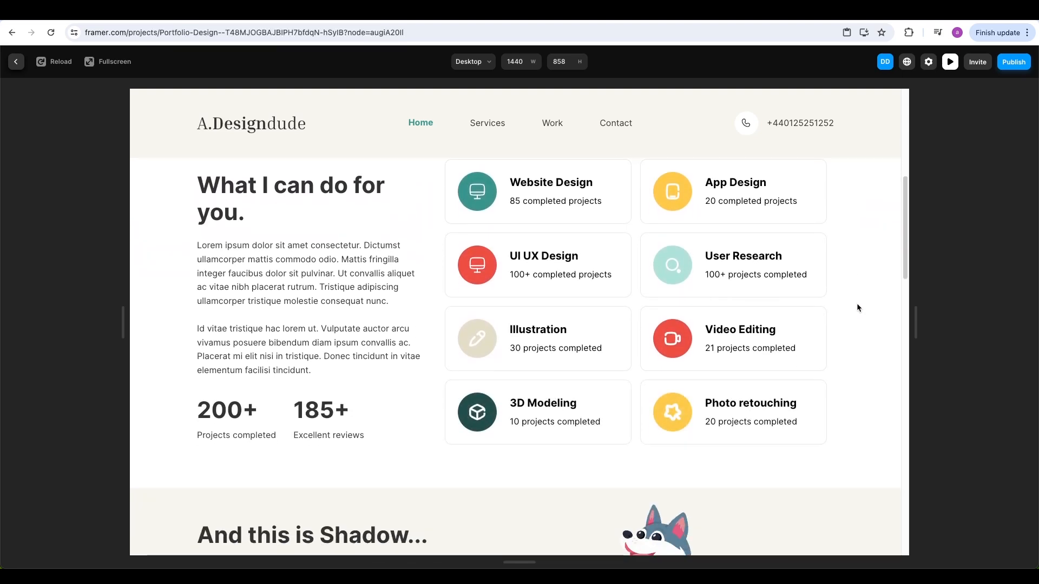
pyautogui.scroll(10, 858, 307)
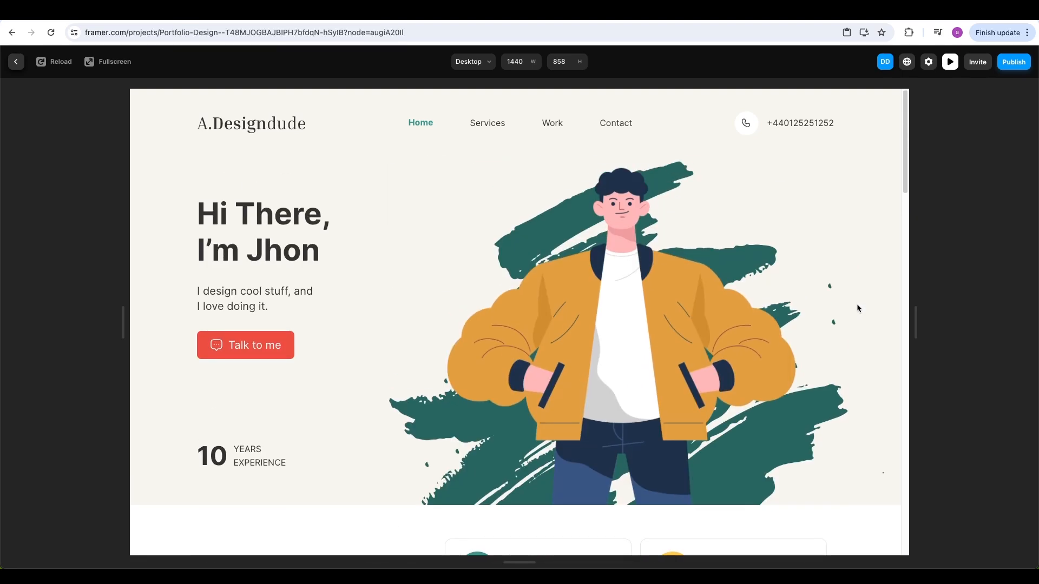
pyautogui.scroll(-3, 856, 307)
pyautogui.scroll(-4, 857, 308)
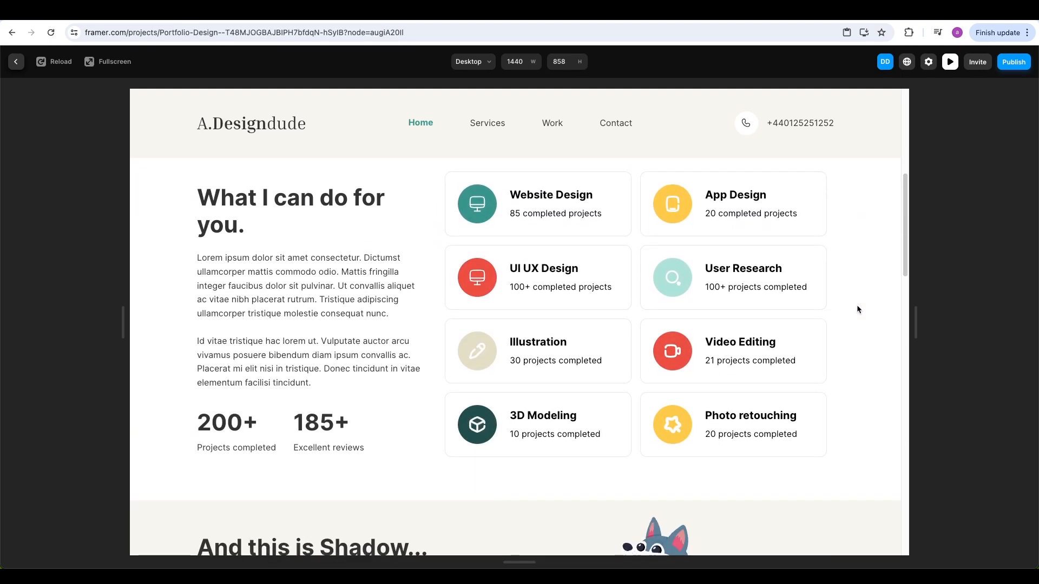
pyautogui.scroll(-3, 857, 309)
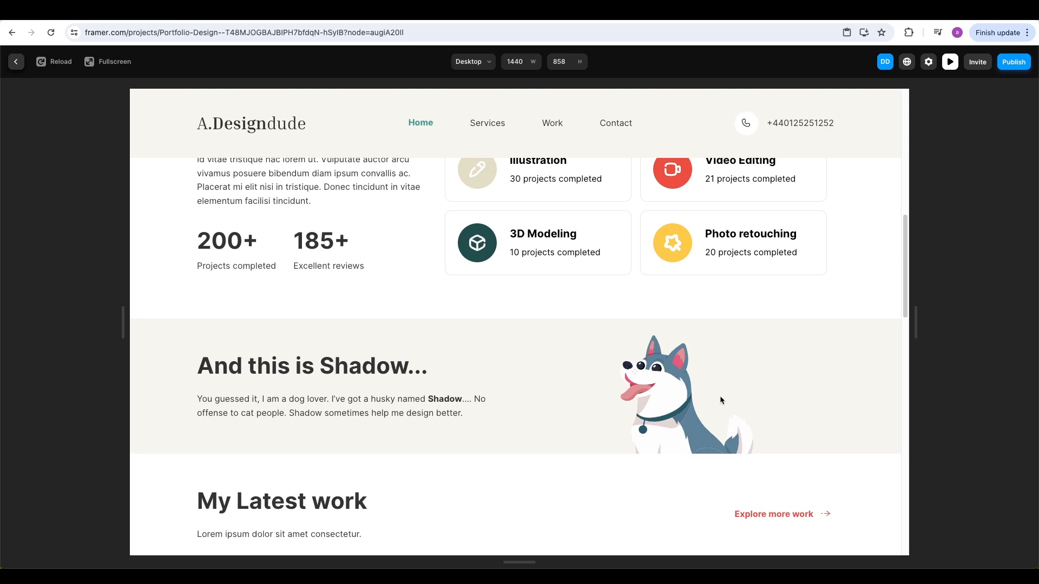
# Back in the editor, wrap the Shadow section's dog vector in a new frame
pyautogui.press('Escape')
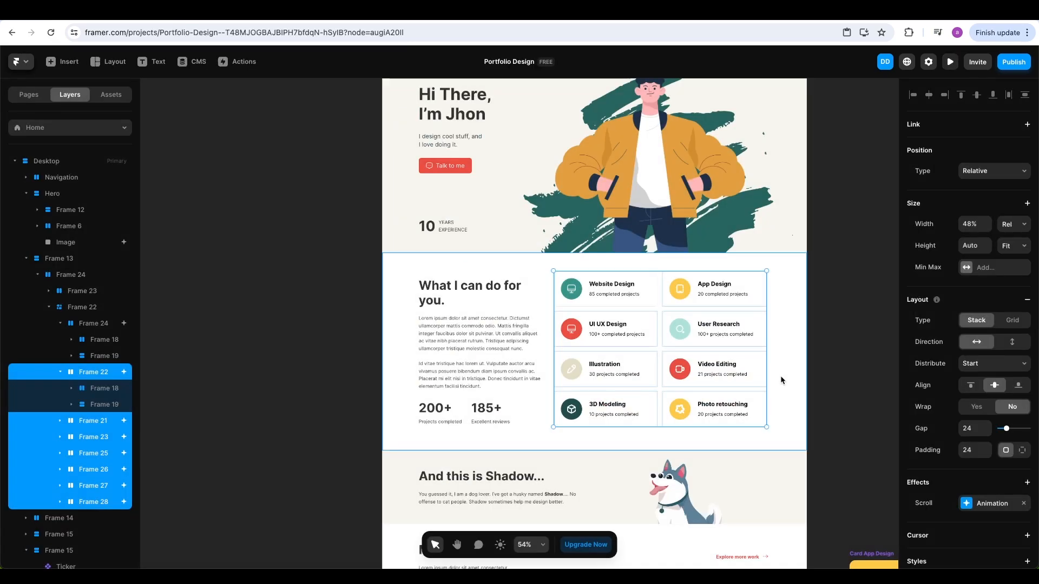
pyautogui.scroll(-6, 780, 374)
pyautogui.click(693, 181)
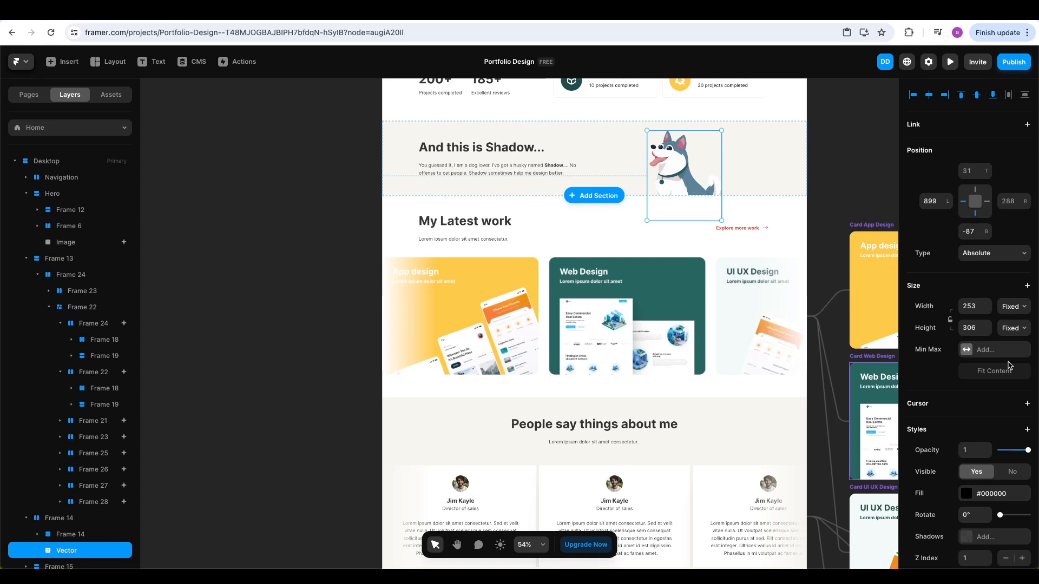
pyautogui.scroll(-2, 1008, 366)
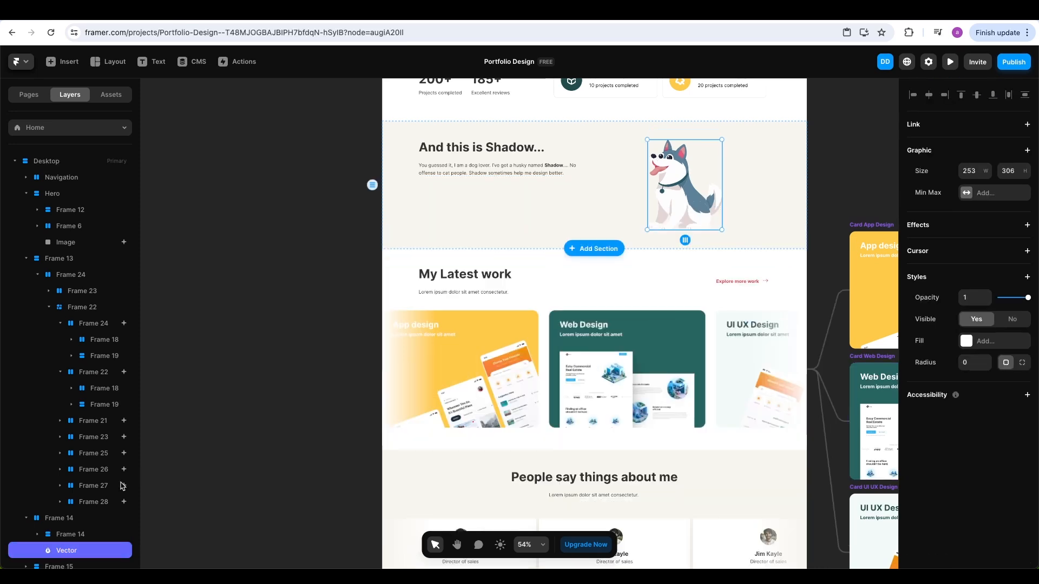
pyautogui.rightClick(72, 551)
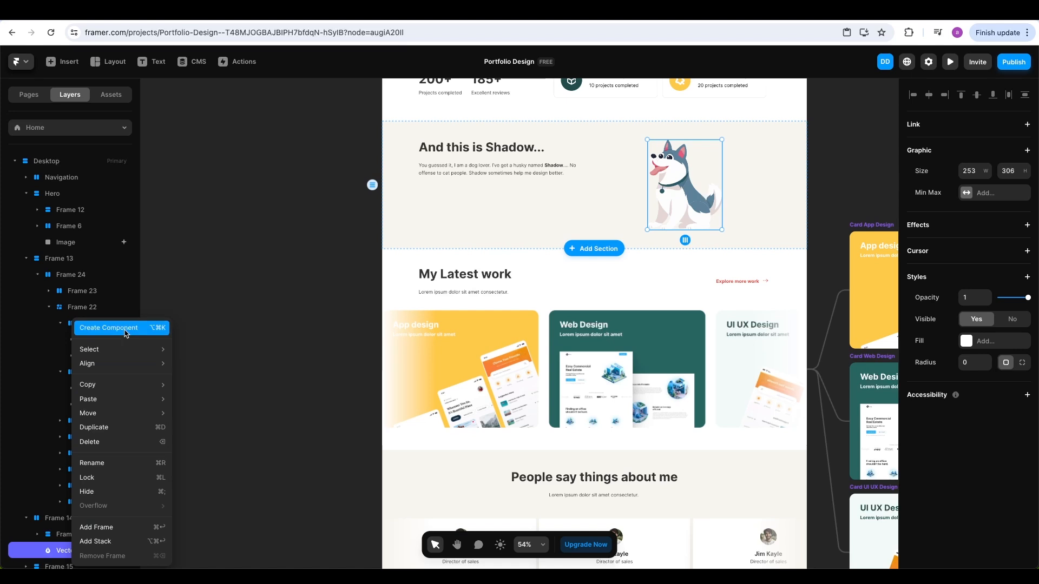
pyautogui.click(105, 527)
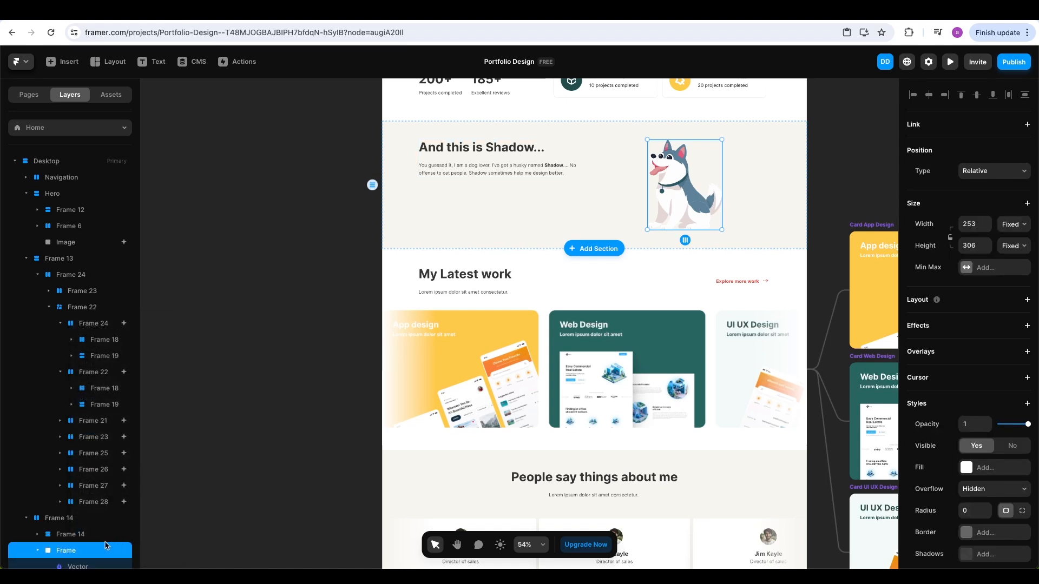
# Leave the frame's position type unchanged and nudge the dog's frame 10 px lower
pyautogui.click(996, 174)
pyautogui.click(981, 175)
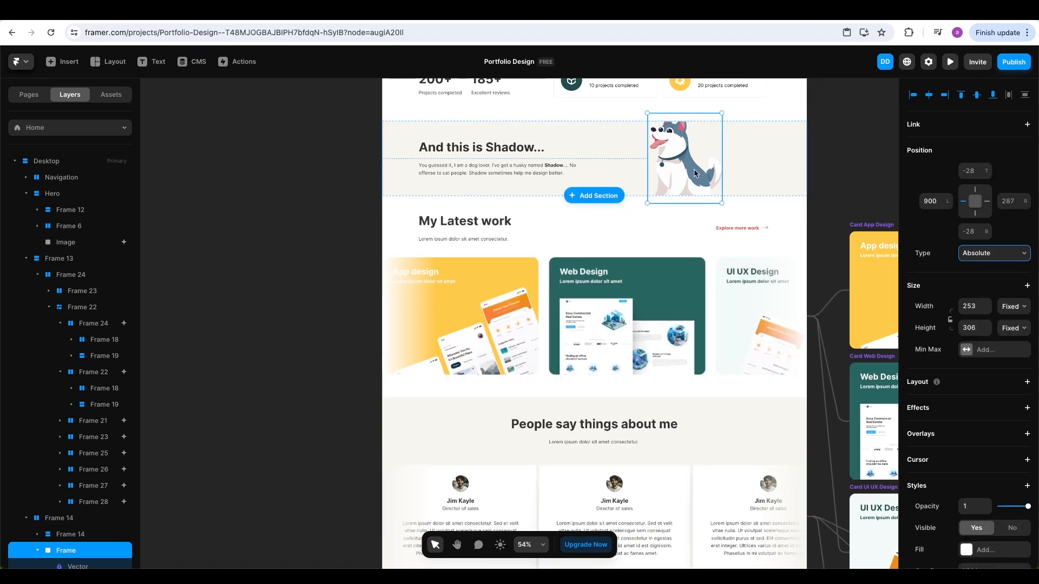
pyautogui.press('Down')
pyautogui.press('Down')
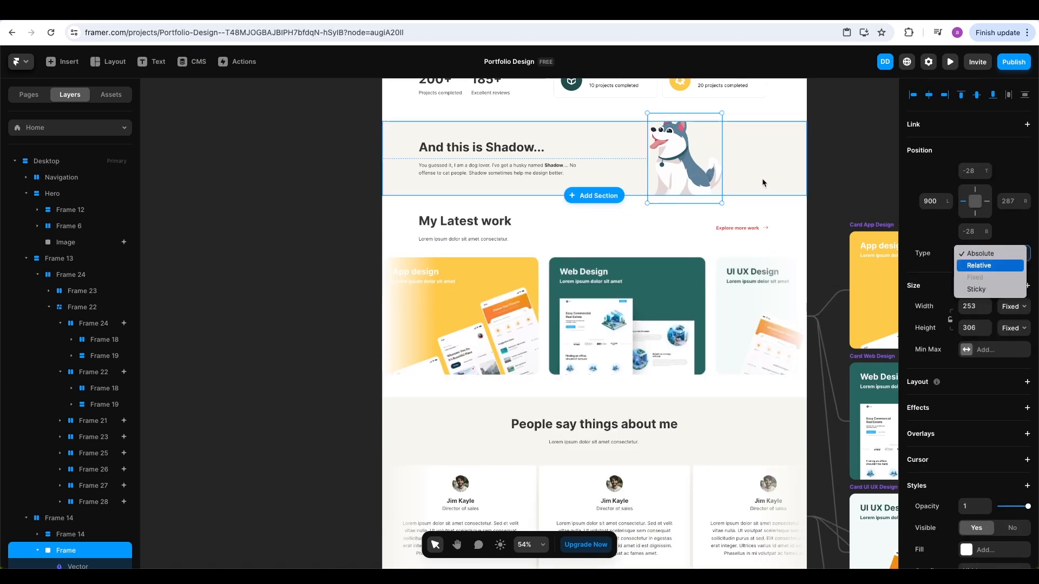
pyautogui.press('Escape')
pyautogui.click(702, 168)
pyautogui.hotkey('shift', 'Down')
pyautogui.hotkey('shift', 'Down')
pyautogui.hotkey('shift', 'Down')
pyautogui.hotkey('shift', 'Down')
pyautogui.hotkey('shift', 'Down')
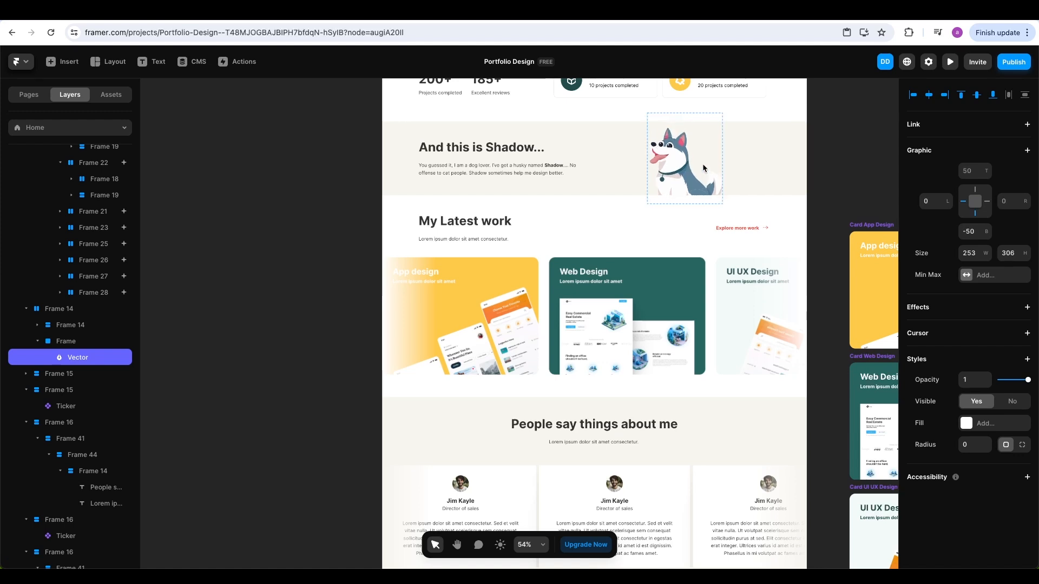
pyautogui.press('super+z')
pyautogui.press('super+z')
pyautogui.press('super+z')
pyautogui.press('super+z')
pyautogui.click(71, 347)
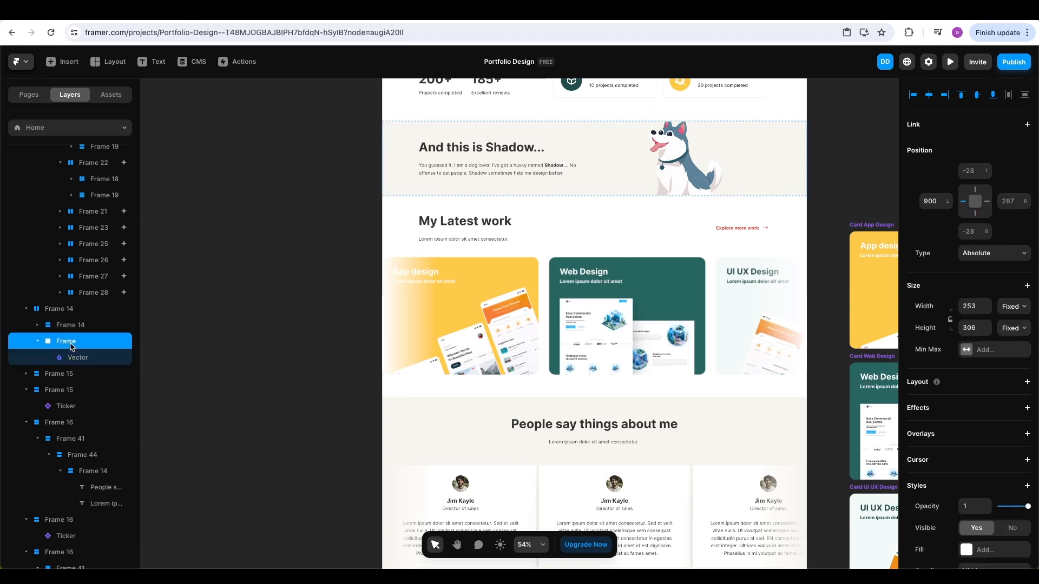
pyautogui.hotkey('shift', 'Down')
pyautogui.hotkey('shift', 'Down')
pyautogui.hotkey('shift', 'Down')
pyautogui.hotkey('shift', 'Down')
pyautogui.hotkey('shift', 'Down')
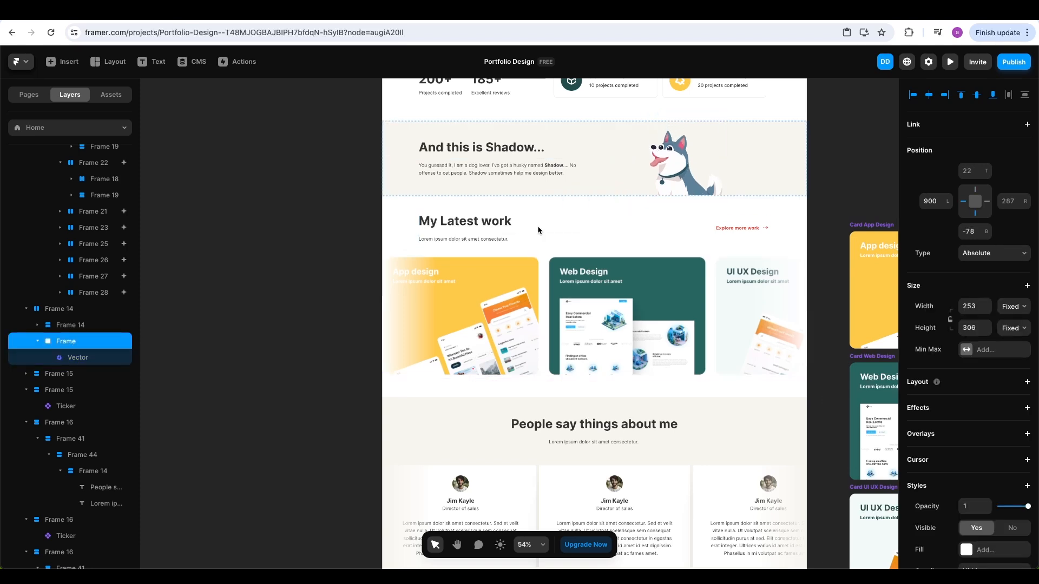
pyautogui.scroll(-2, 969, 306)
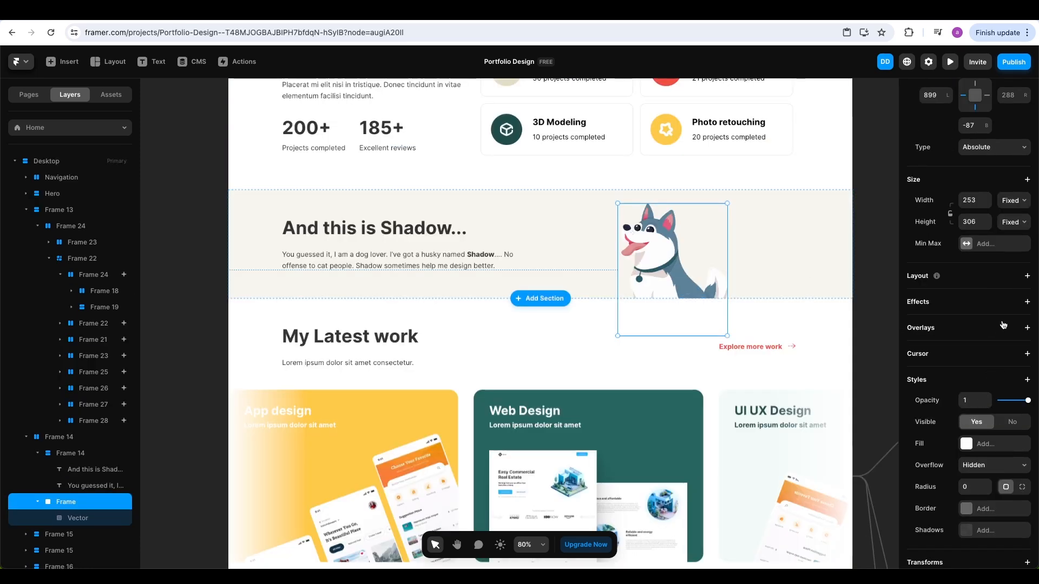
# Add an Appear effect to the dog frame: Layer in View from its top, no Exit, Replay No, 0.1 s delay
pyautogui.click(1026, 302)
pyautogui.click(1013, 315)
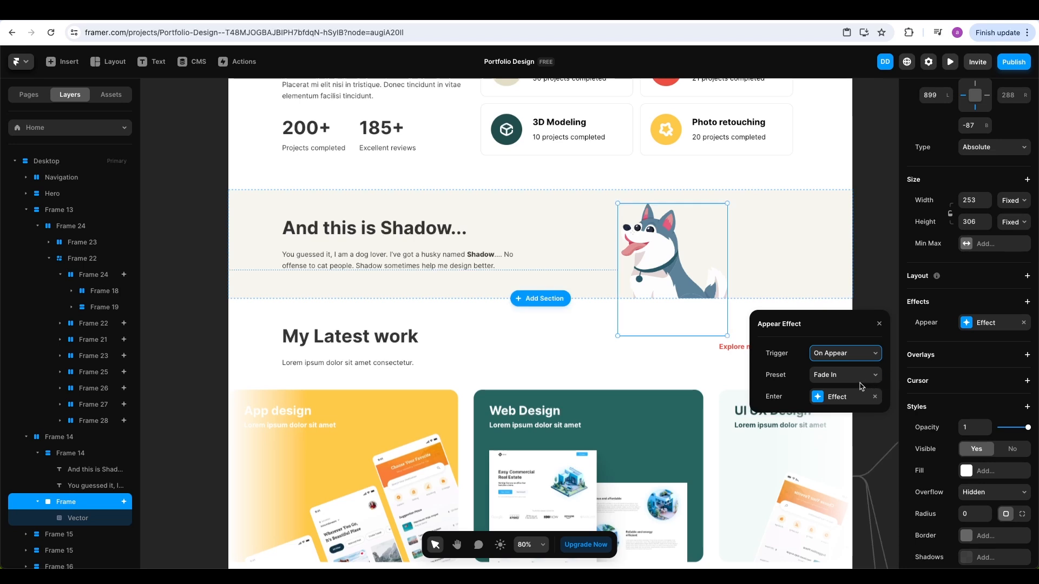
pyautogui.click(859, 357)
pyautogui.click(850, 384)
pyautogui.click(827, 379)
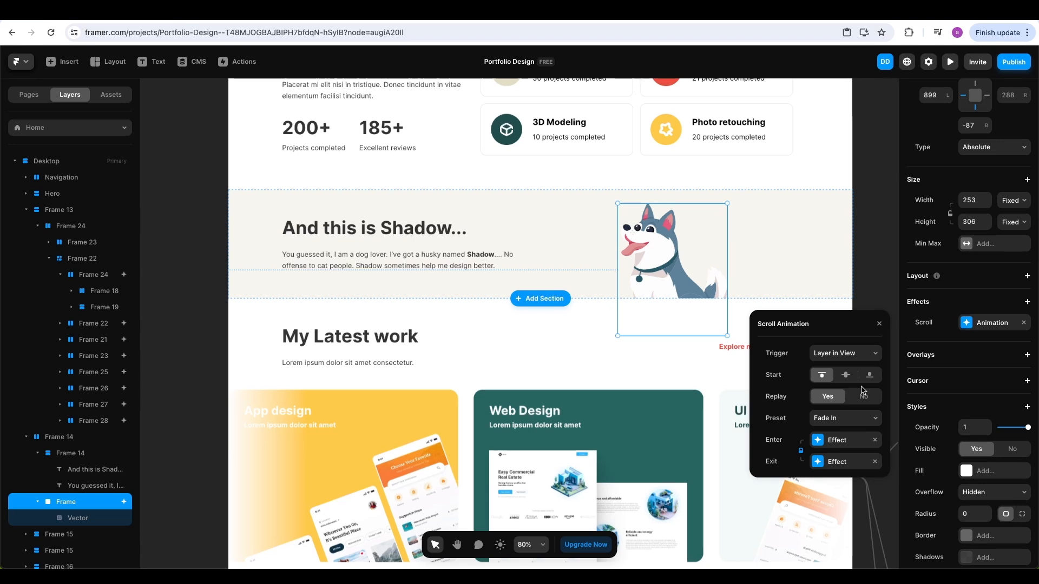
pyautogui.click(874, 461)
pyautogui.click(863, 401)
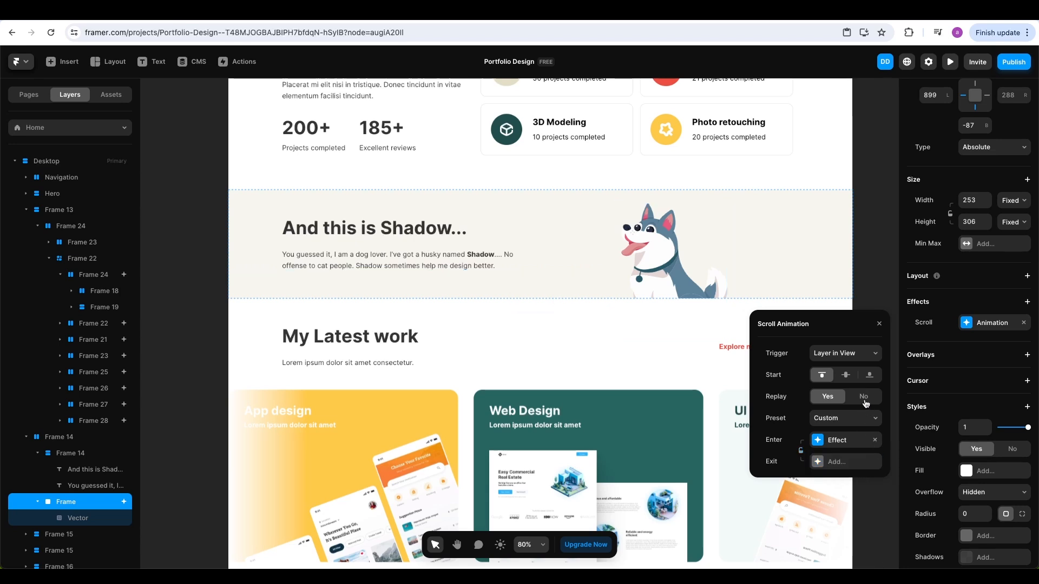
pyautogui.click(818, 448)
pyautogui.click(819, 460)
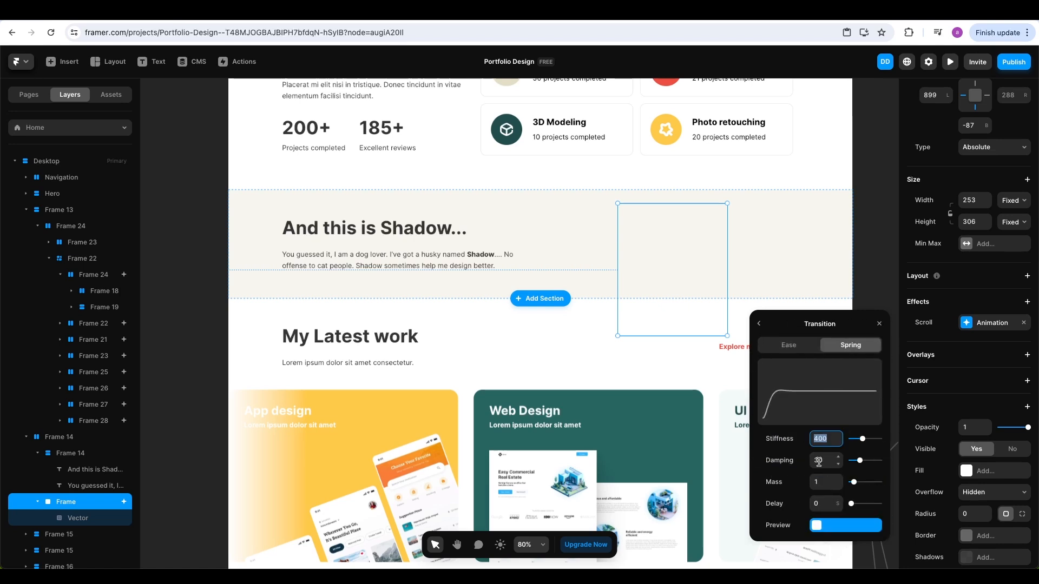
pyautogui.click(838, 500)
pyautogui.click(878, 326)
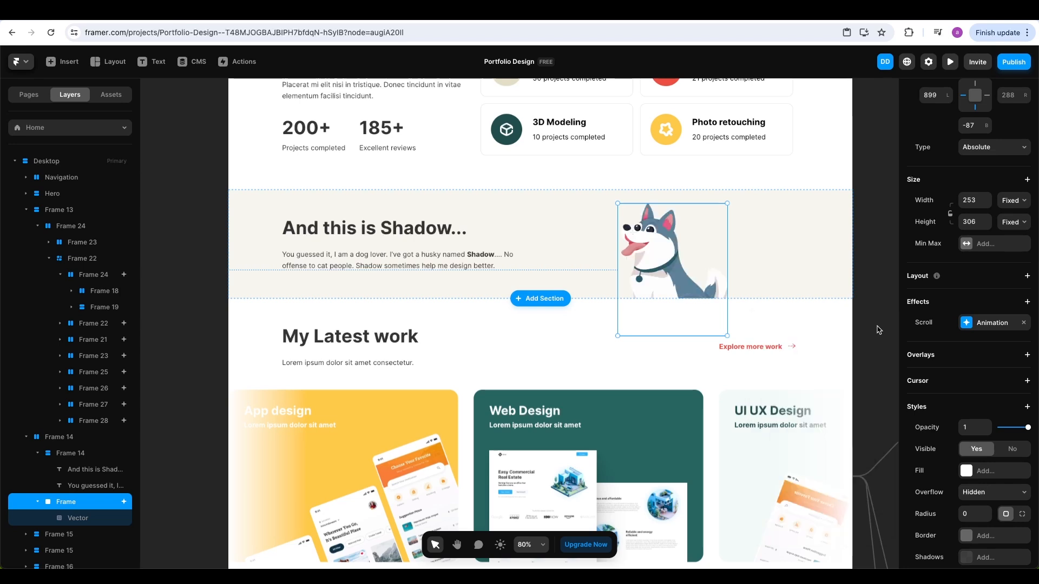
# Change the dog's animation preset to Slide In Bottom and set the spring delay to 0.1 s
pyautogui.click(985, 324)
pyautogui.click(847, 425)
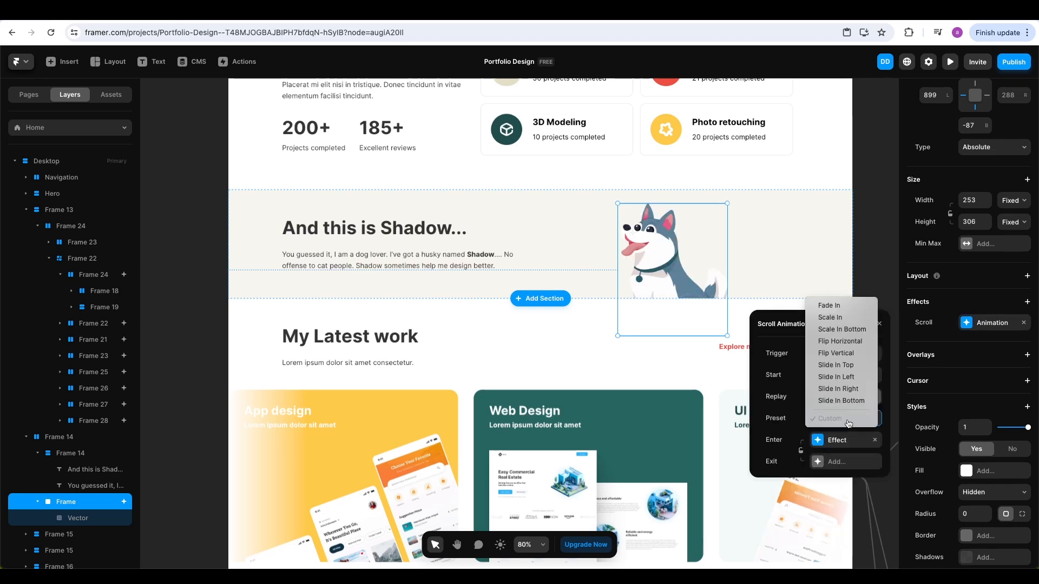
pyautogui.click(849, 409)
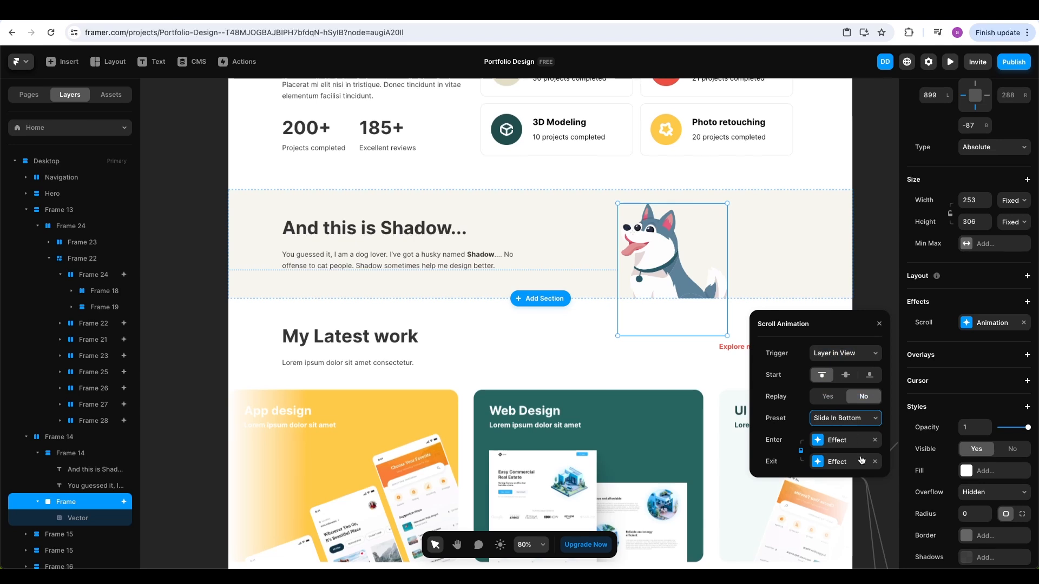
pyautogui.click(839, 440)
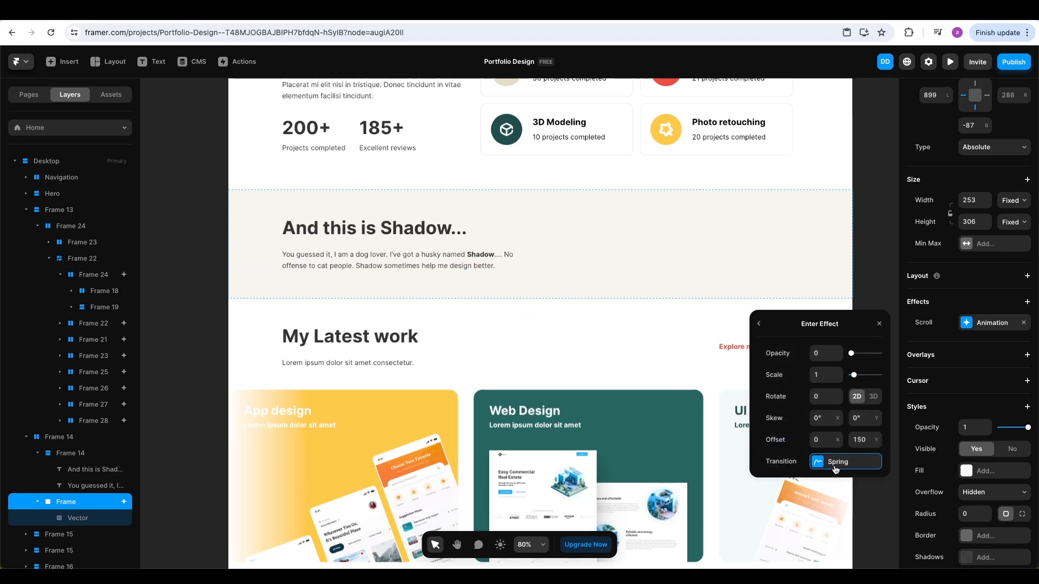
pyautogui.click(855, 472)
pyautogui.click(838, 502)
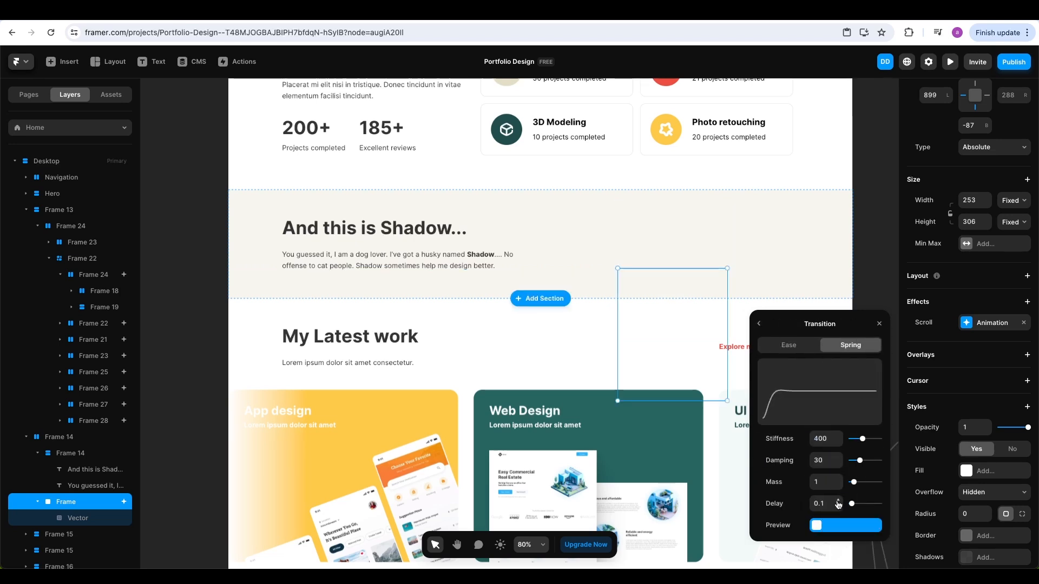
pyautogui.click(879, 324)
# Preview the site down to the Shadow section to watch the husky slide in, then exit
pyautogui.click(949, 61)
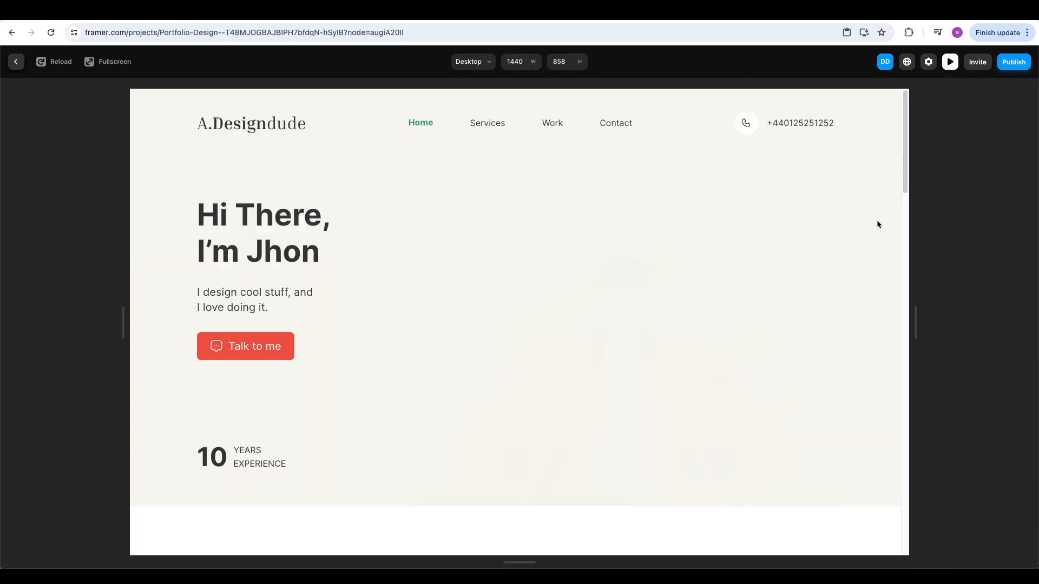
pyautogui.scroll(-15, 880, 255)
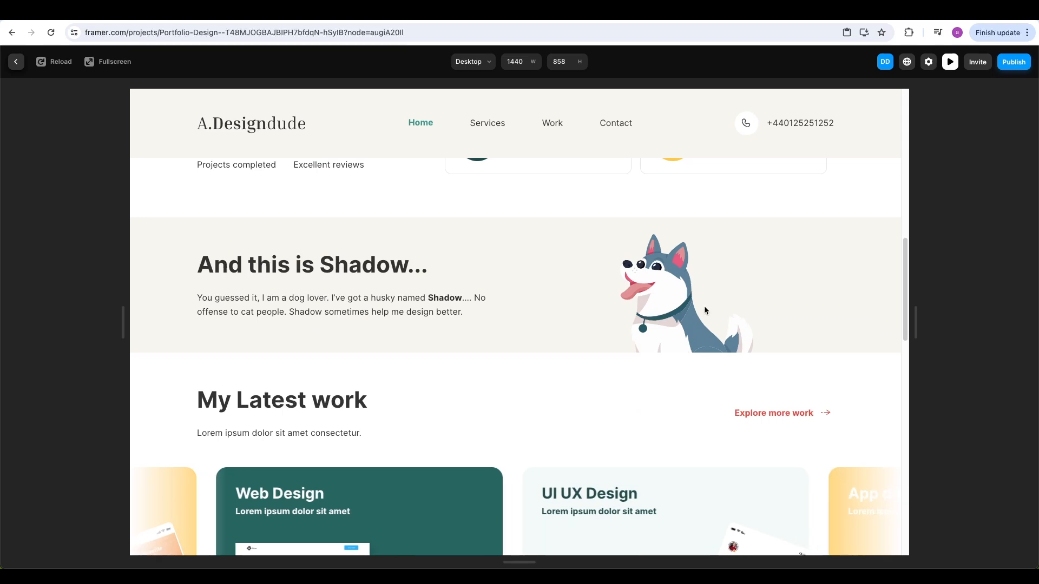
pyautogui.scroll(-10, 758, 311)
pyautogui.scroll(-2, 759, 318)
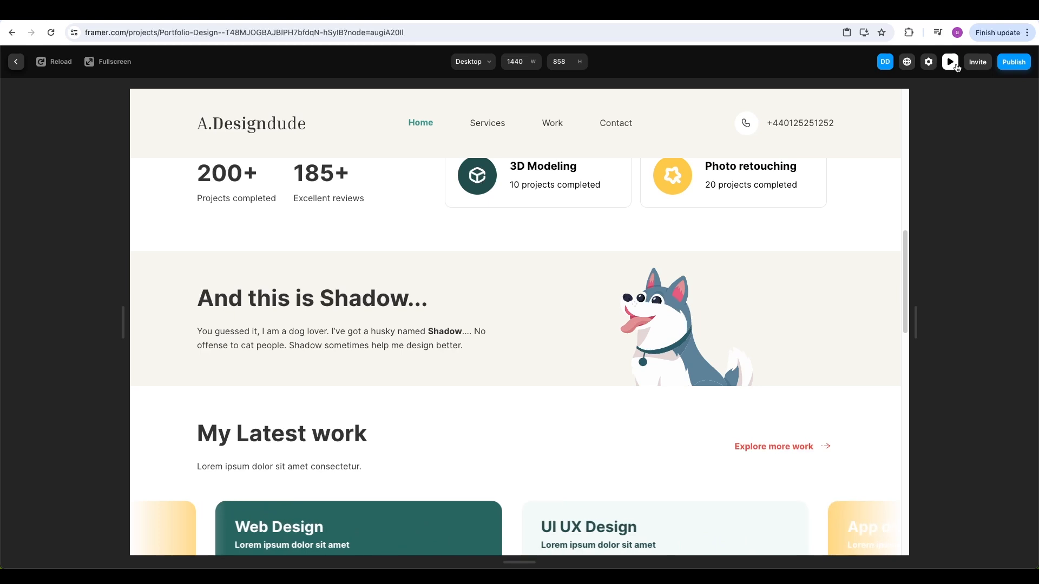
pyautogui.press('Escape')
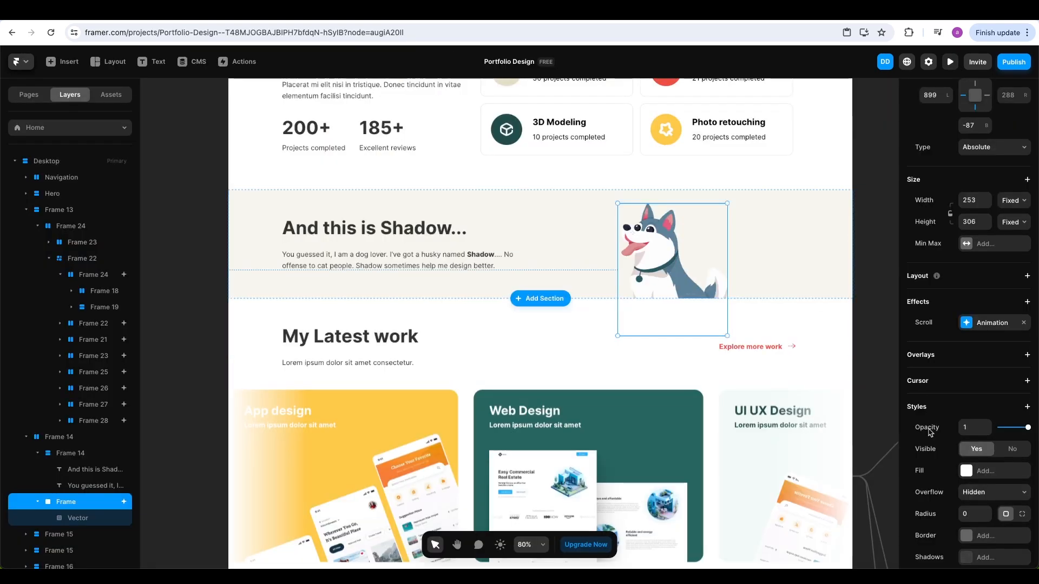
# Raise the husky's enter spring damping to 78, then open the site preview
pyautogui.click(980, 325)
pyautogui.click(833, 447)
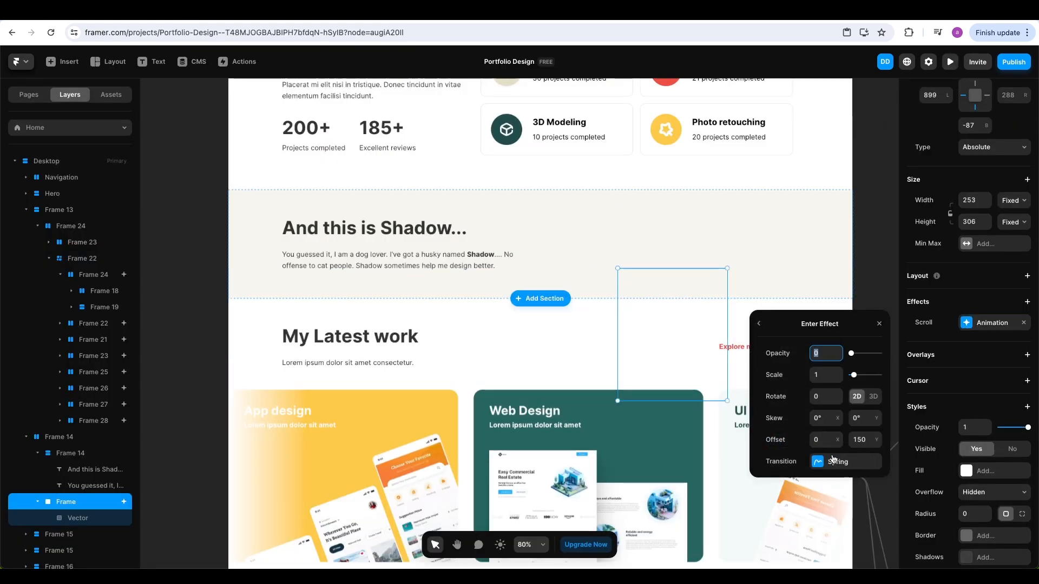
pyautogui.click(823, 463)
pyautogui.moveTo(860, 460); pyautogui.dragTo(874, 464)
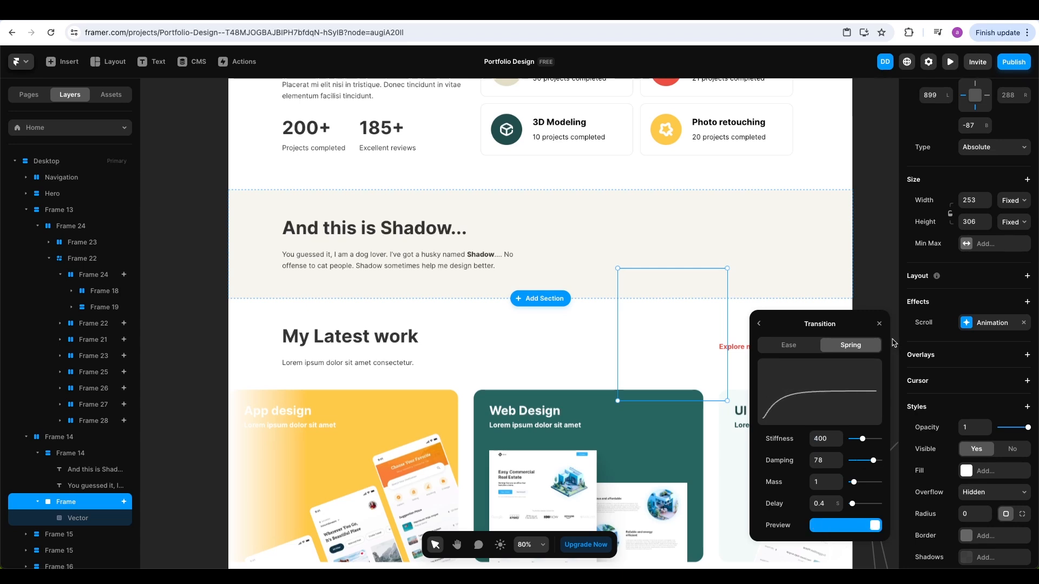
pyautogui.click(879, 325)
pyautogui.click(950, 61)
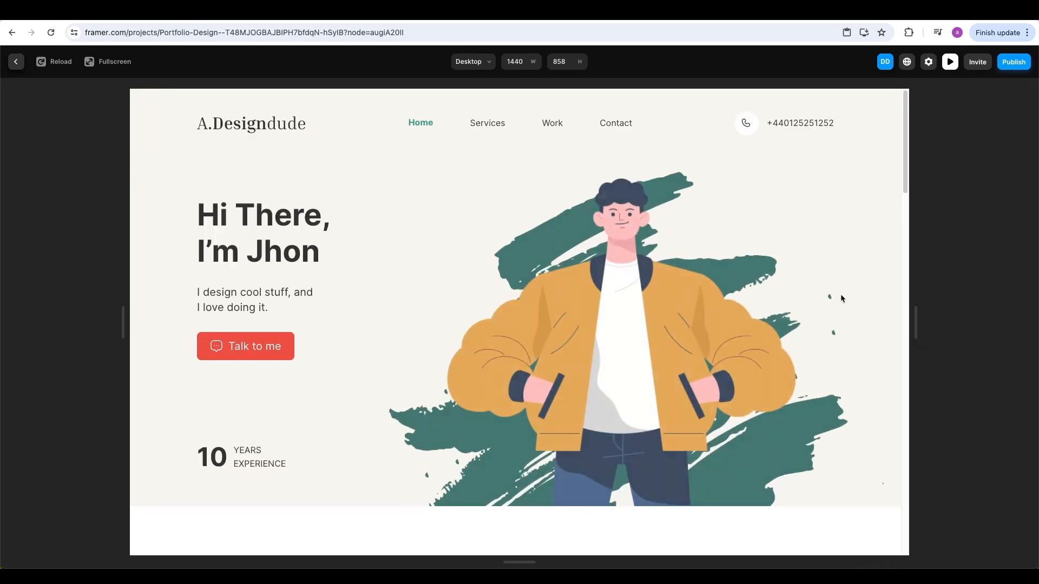
# Scroll the preview from the hero down to the footer, then return to the editor
pyautogui.scroll(-5, 841, 299)
pyautogui.scroll(-6, 841, 299)
pyautogui.scroll(4, 841, 301)
pyautogui.scroll(4, 840, 299)
pyautogui.scroll(3, 840, 300)
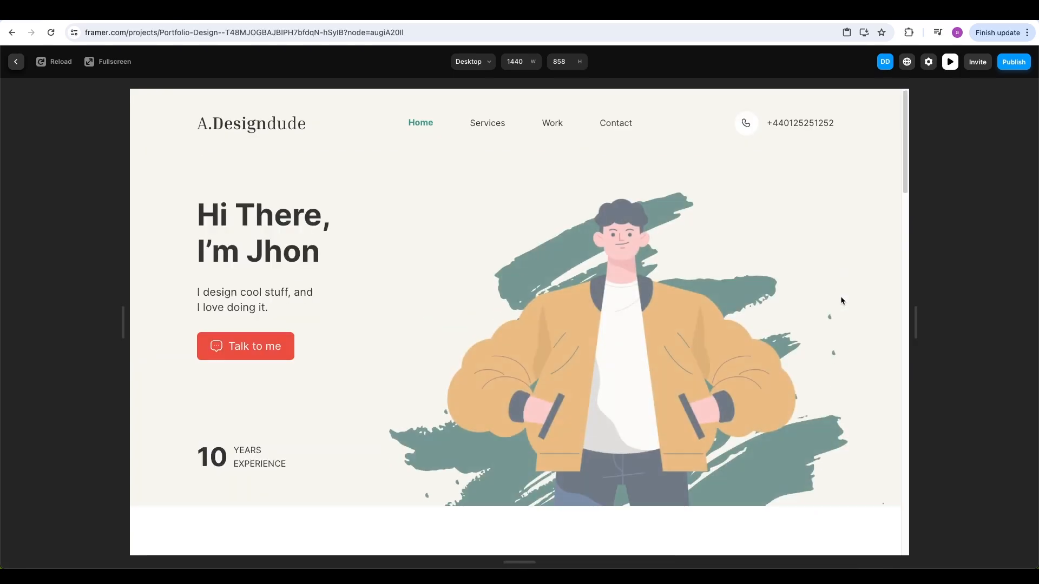
pyautogui.scroll(-3, 841, 300)
pyautogui.scroll(-5, 840, 300)
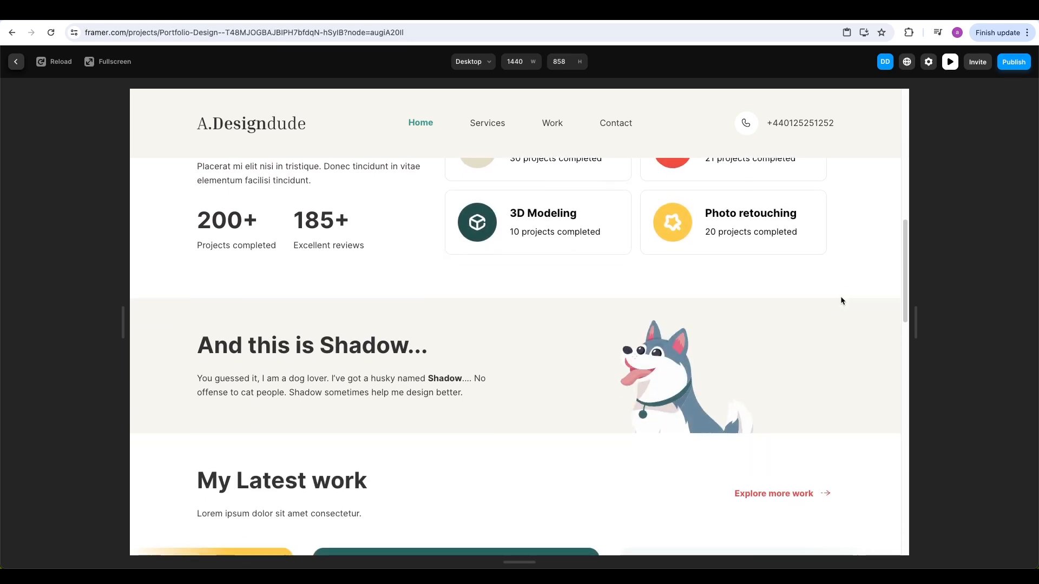
pyautogui.scroll(-6, 841, 299)
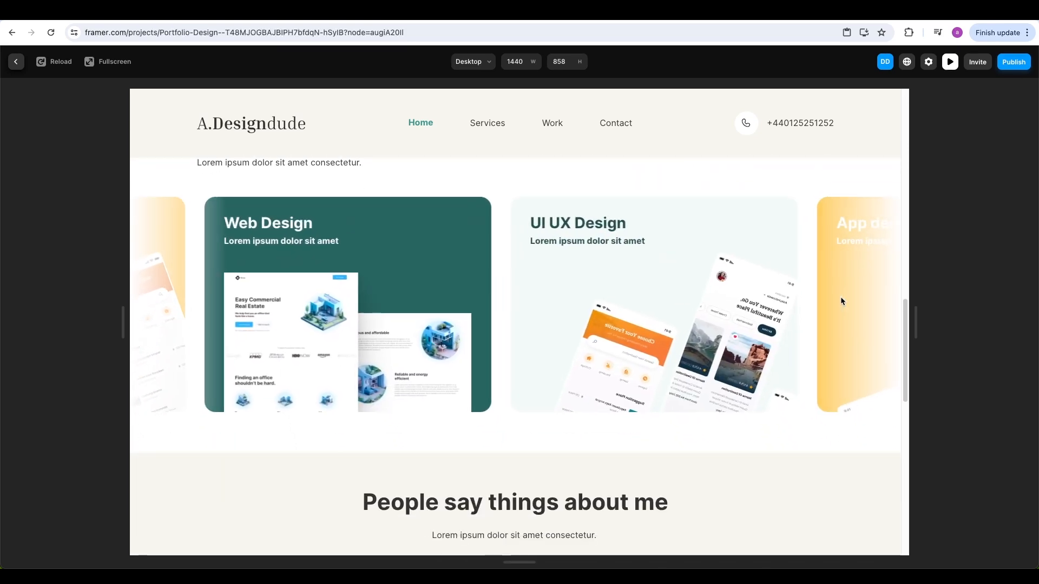
pyautogui.scroll(-7, 842, 301)
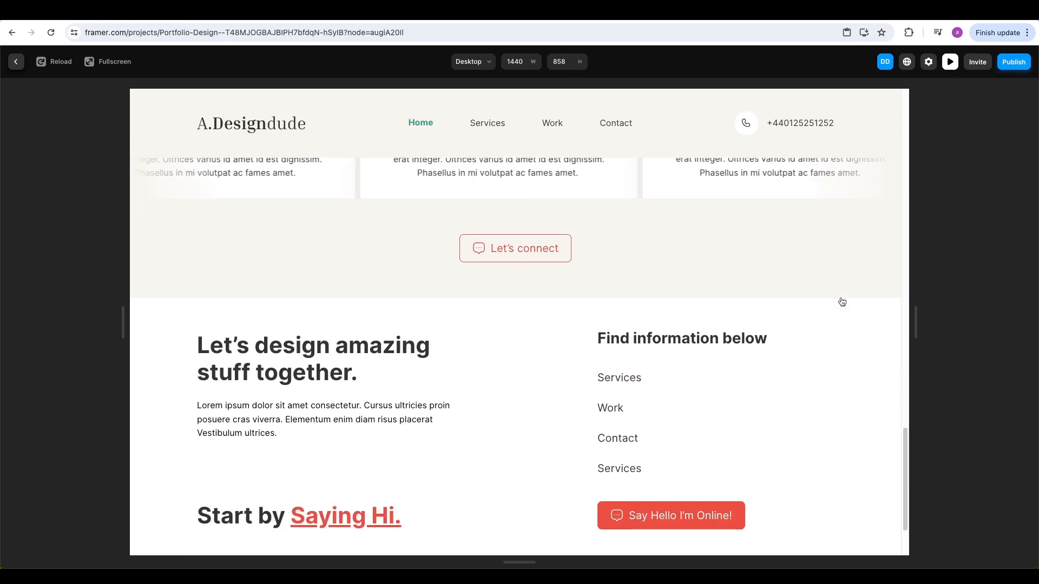
pyautogui.scroll(-2, 841, 302)
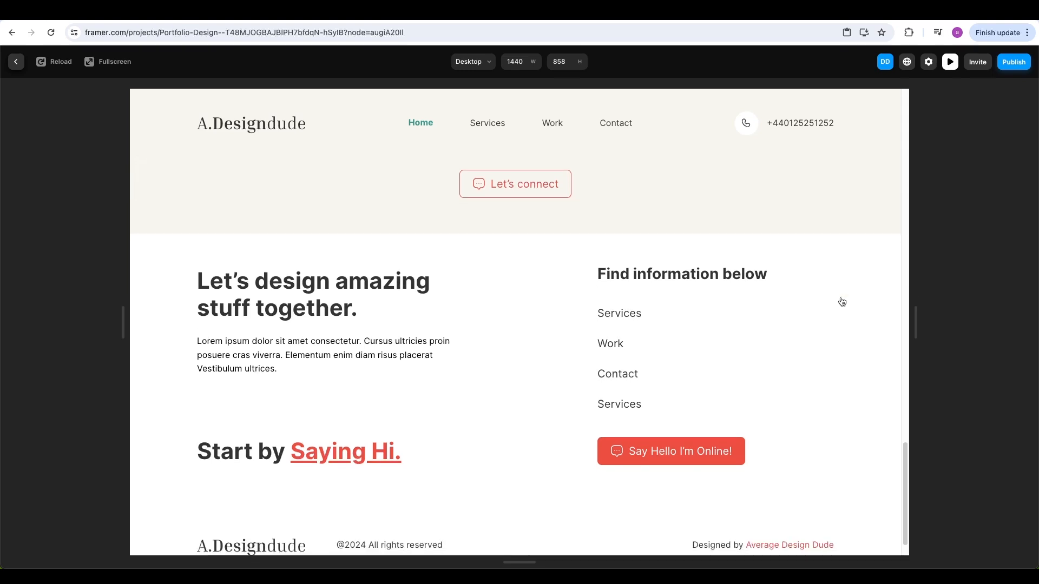
pyautogui.press('Escape')
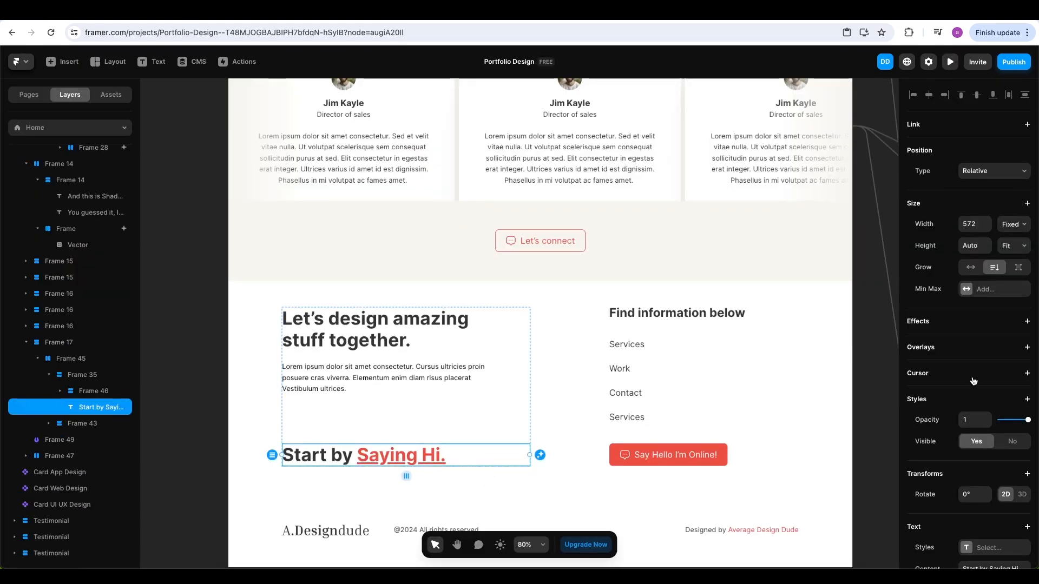
# Give 'Start by Saying Hi.' an Appear effect: Layer in View, Slide In Left, no Exit, Replay No
pyautogui.click(1026, 322)
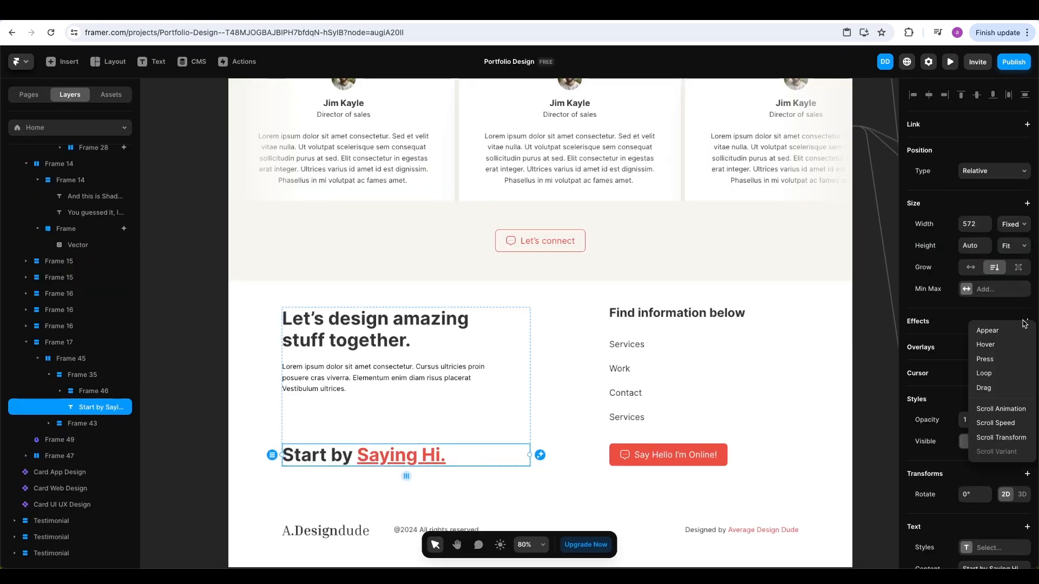
pyautogui.click(998, 331)
pyautogui.click(842, 373)
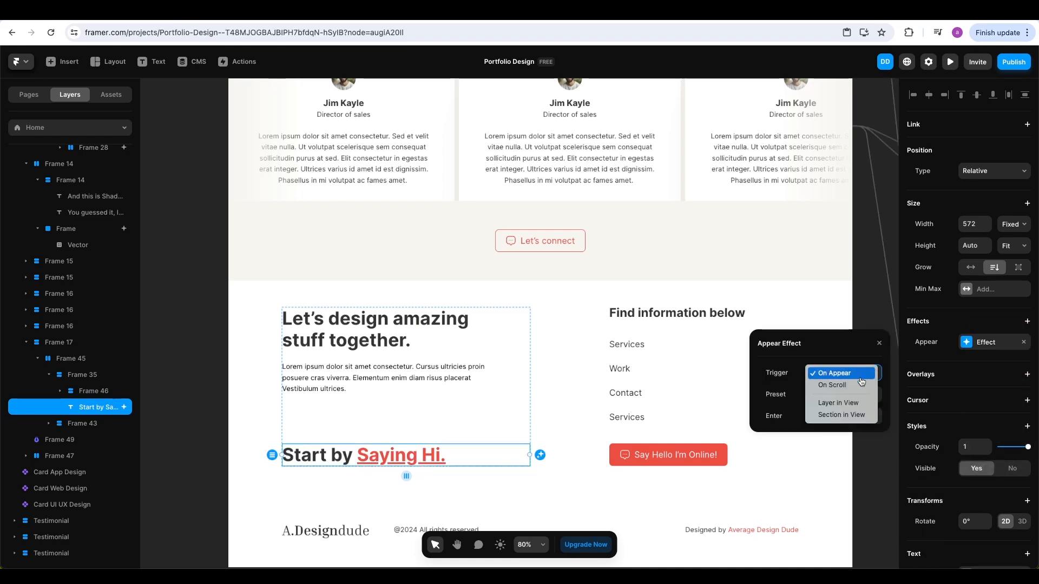
pyautogui.click(854, 404)
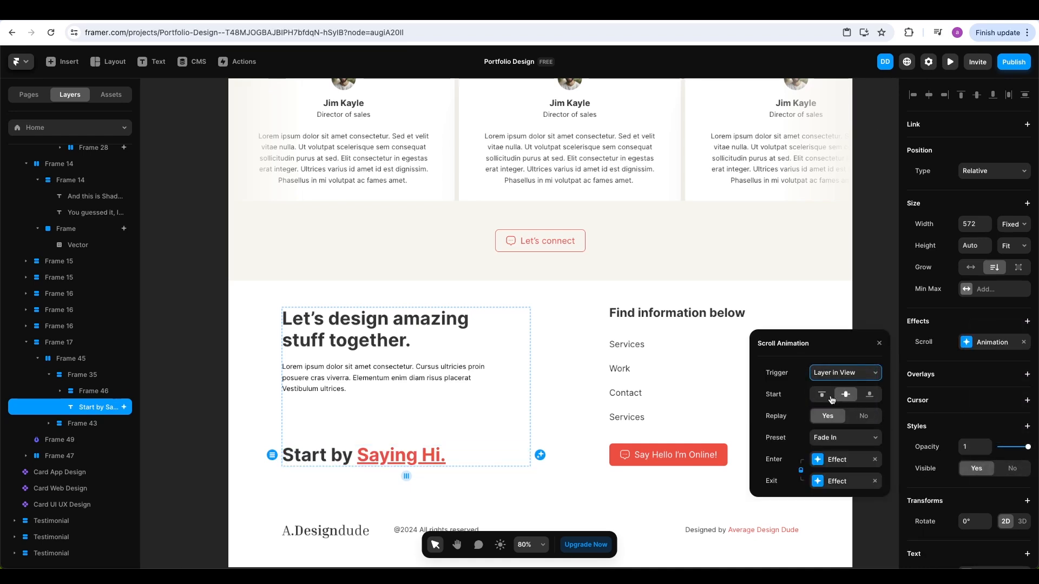
pyautogui.click(855, 445)
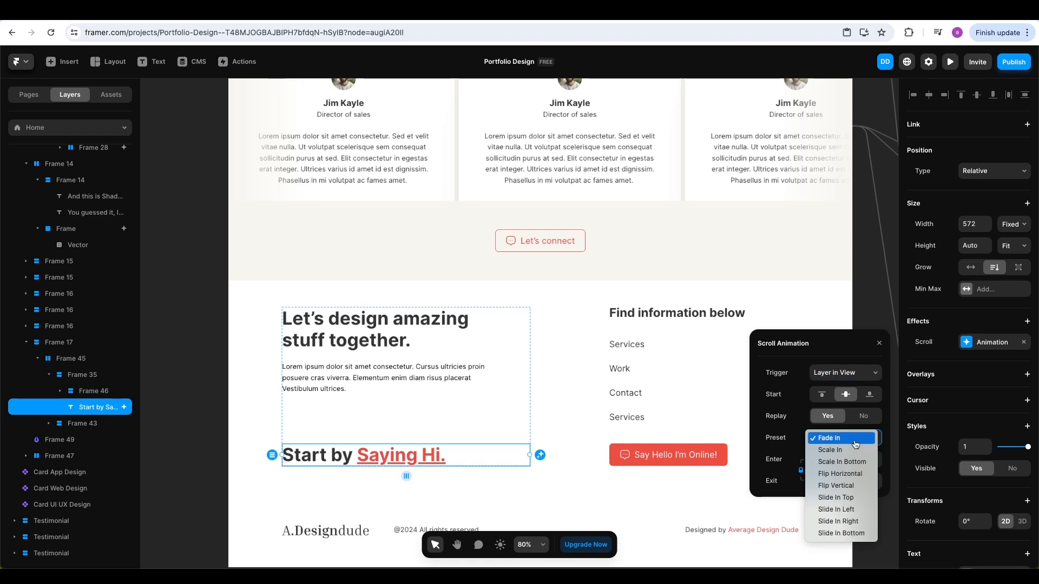
pyautogui.click(859, 509)
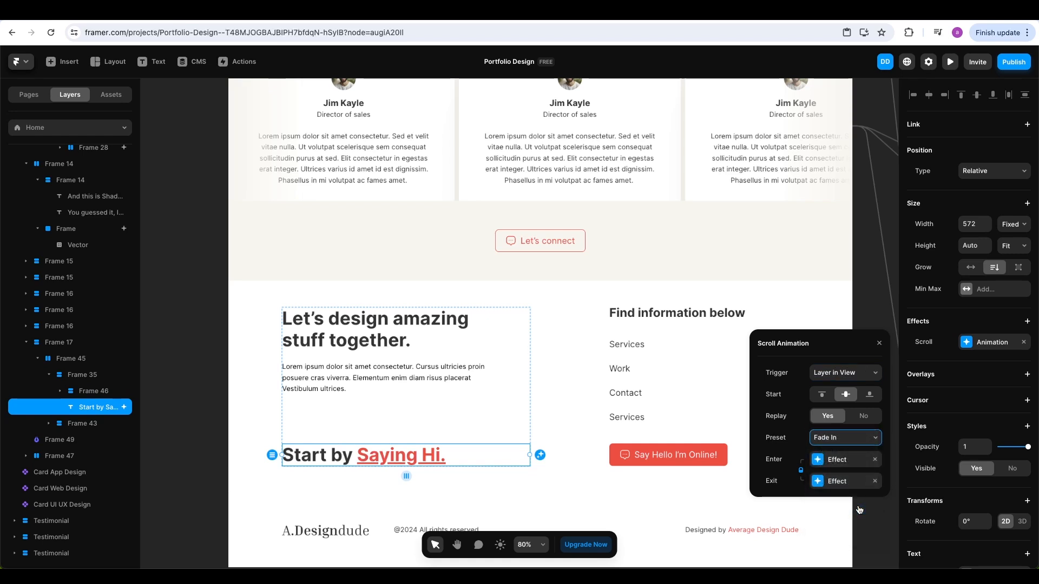
pyautogui.click(874, 481)
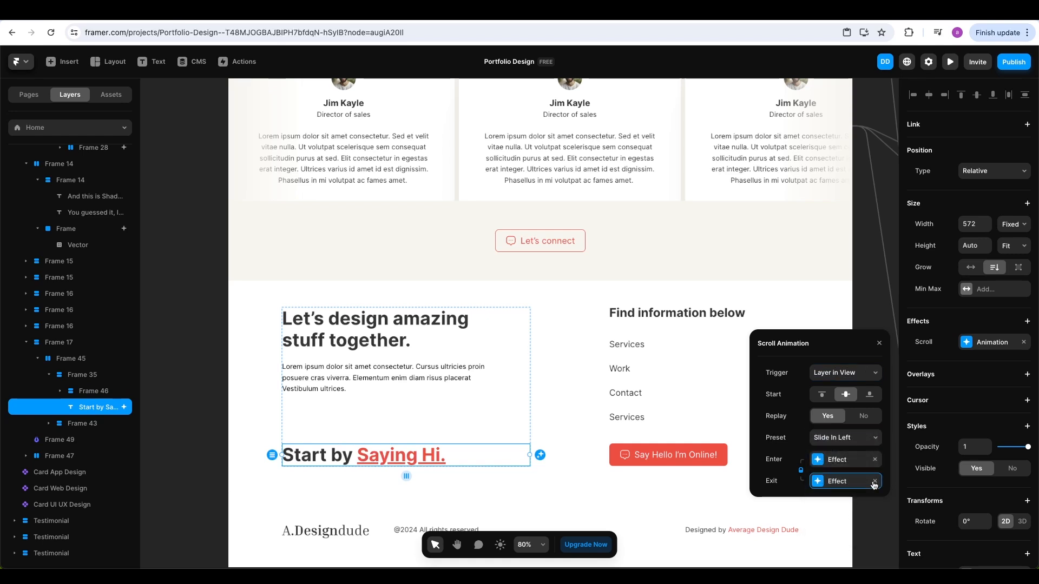
pyautogui.click(863, 421)
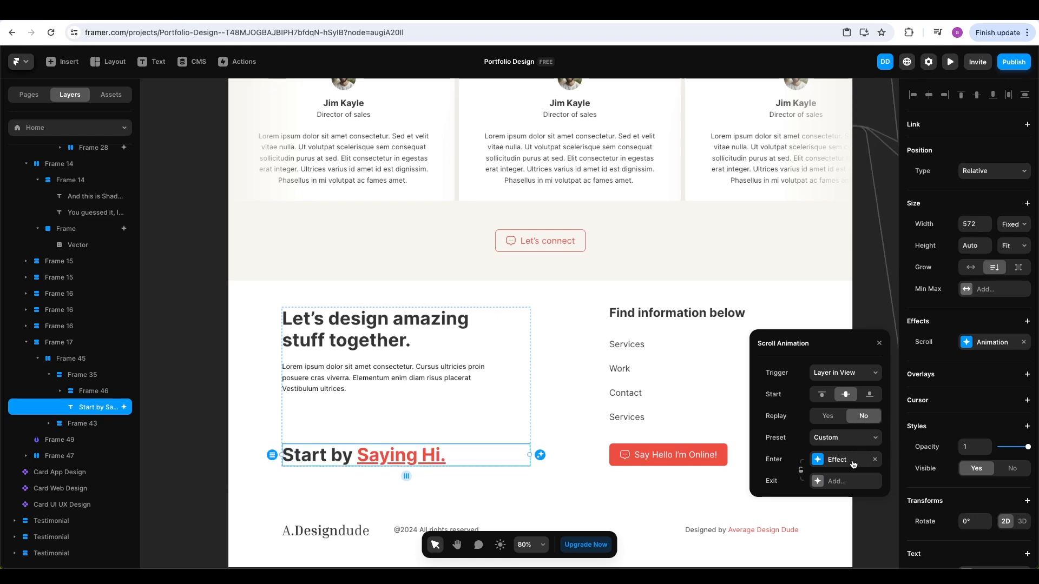
# Set the heading's enter transition to Ease over 0.6 s and open the site preview
pyautogui.click(853, 463)
pyautogui.click(839, 481)
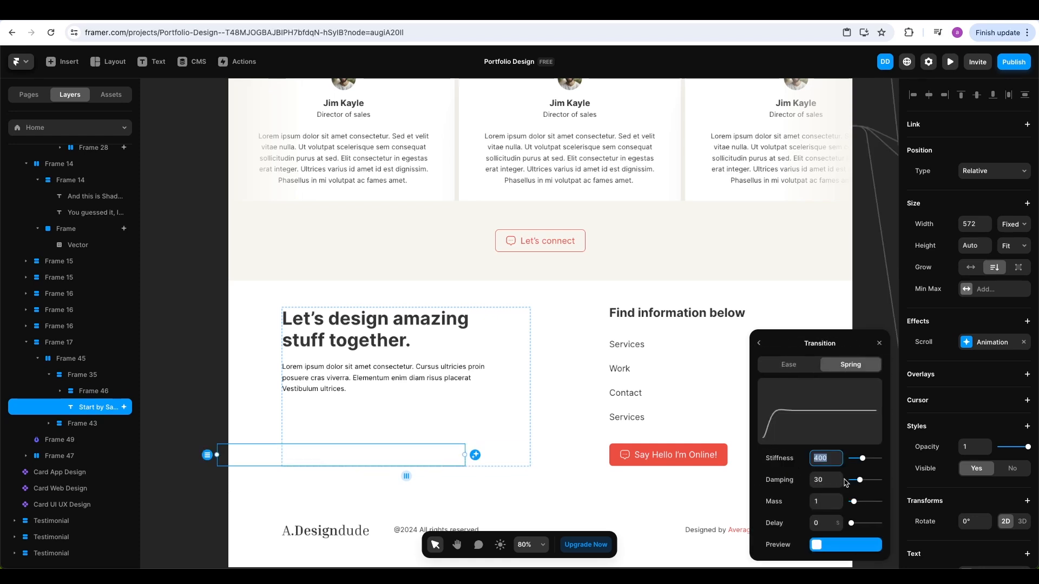
pyautogui.click(790, 364)
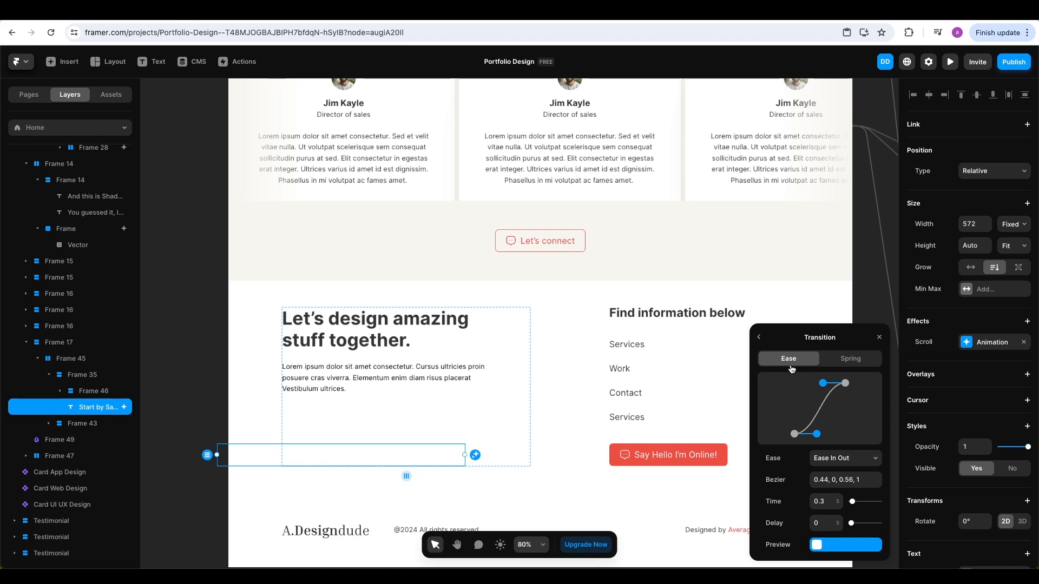
pyautogui.click(837, 498)
pyautogui.click(838, 498)
pyautogui.click(837, 498)
pyautogui.click(879, 338)
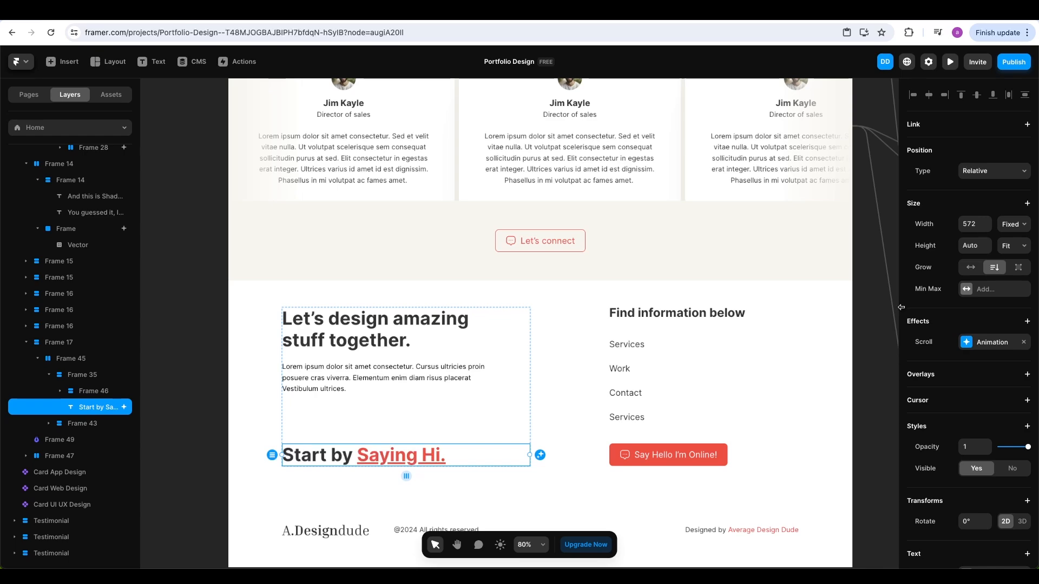
pyautogui.click(950, 61)
# Scroll the preview down to watch the heading slide in, then return to the editor
pyautogui.scroll(-3, 851, 235)
pyautogui.scroll(-10, 850, 235)
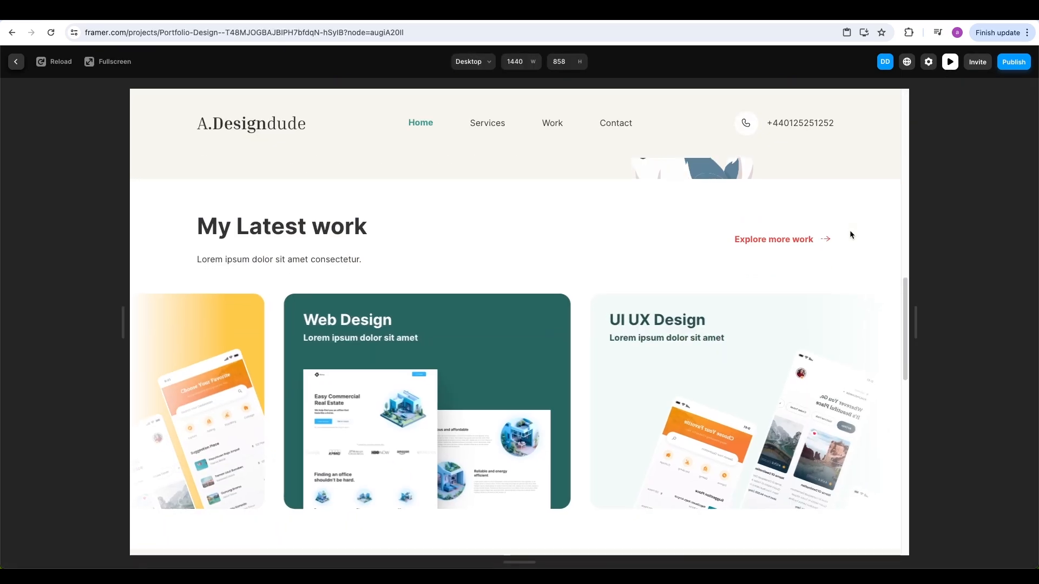
pyautogui.scroll(-10, 849, 235)
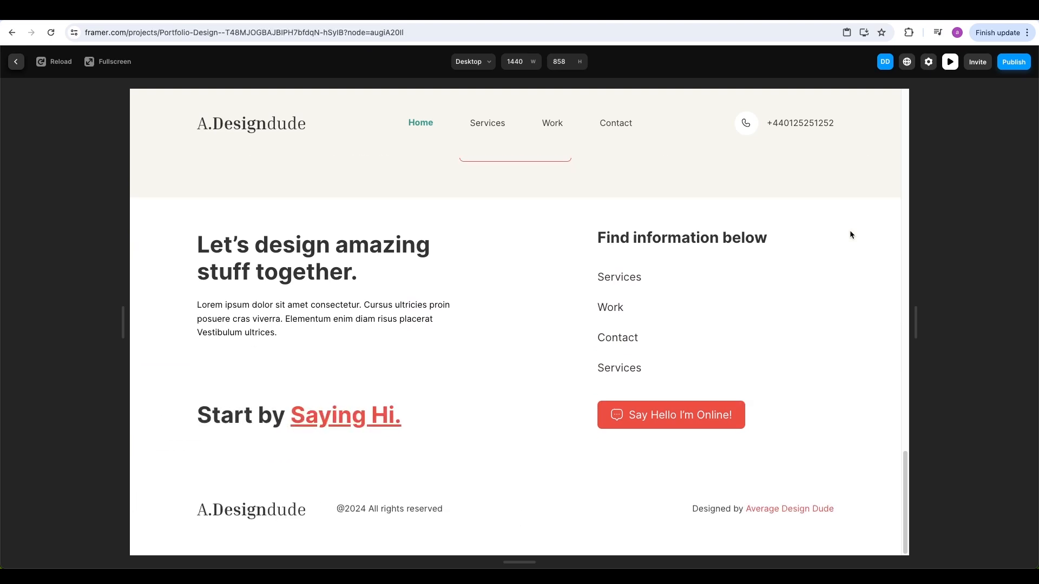
pyautogui.press('Escape')
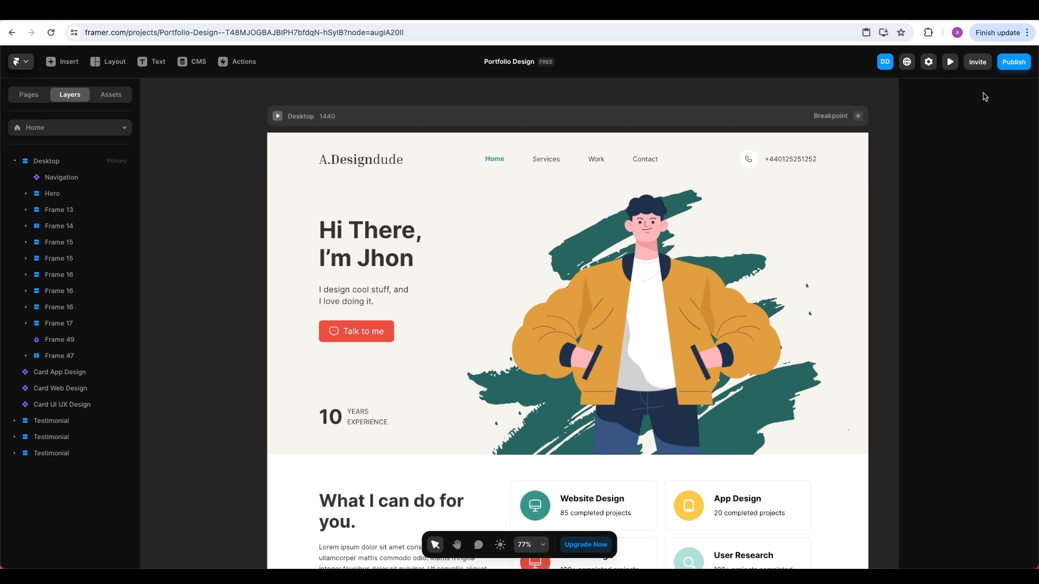
# Publish the portfolio instantly and open its live framer.app address in the browser
pyautogui.click(1013, 62)
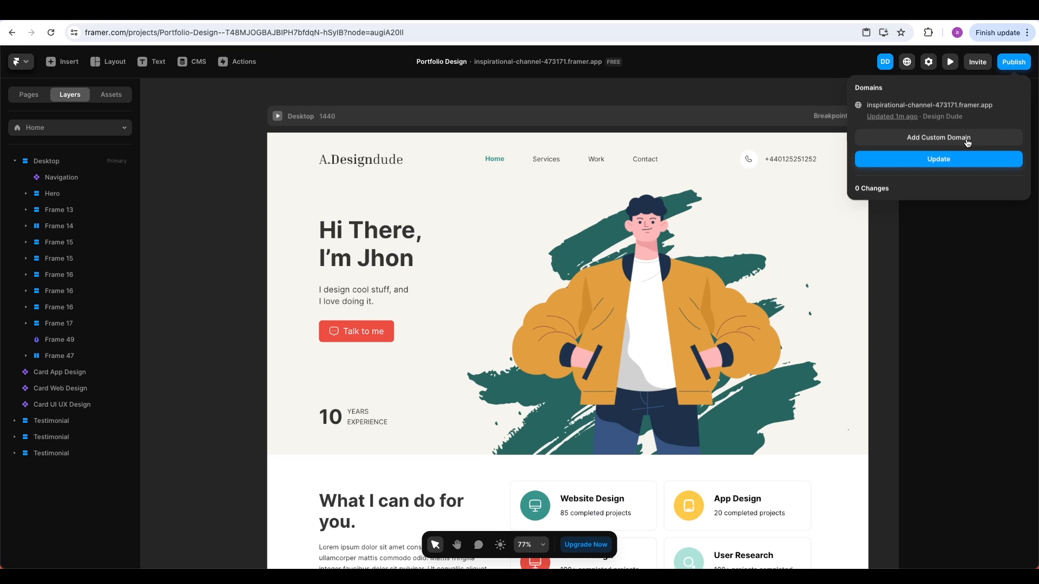
pyautogui.click(916, 111)
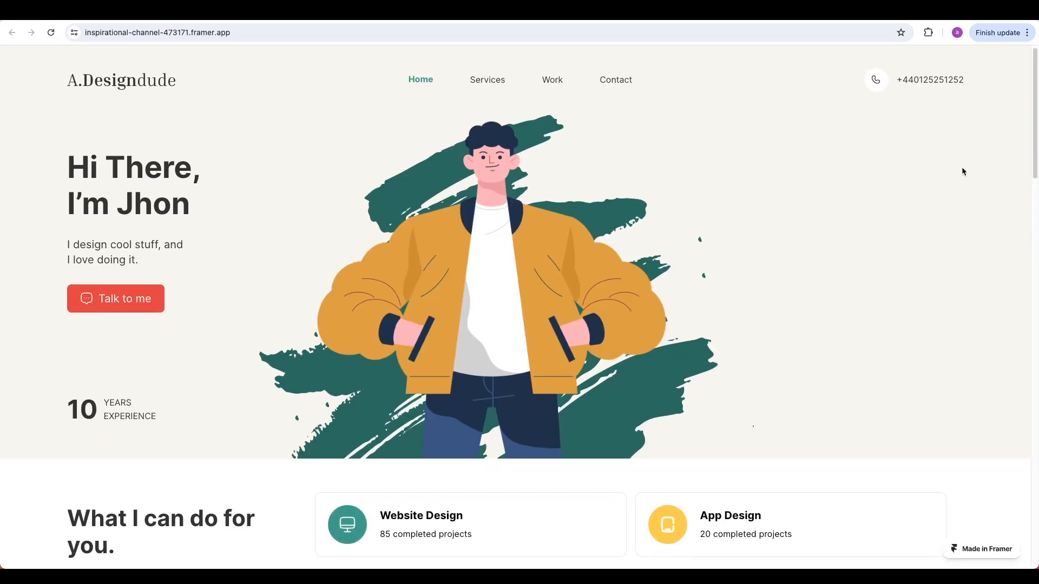
pyautogui.scroll(-3, 961, 169)
pyautogui.scroll(-10, 962, 172)
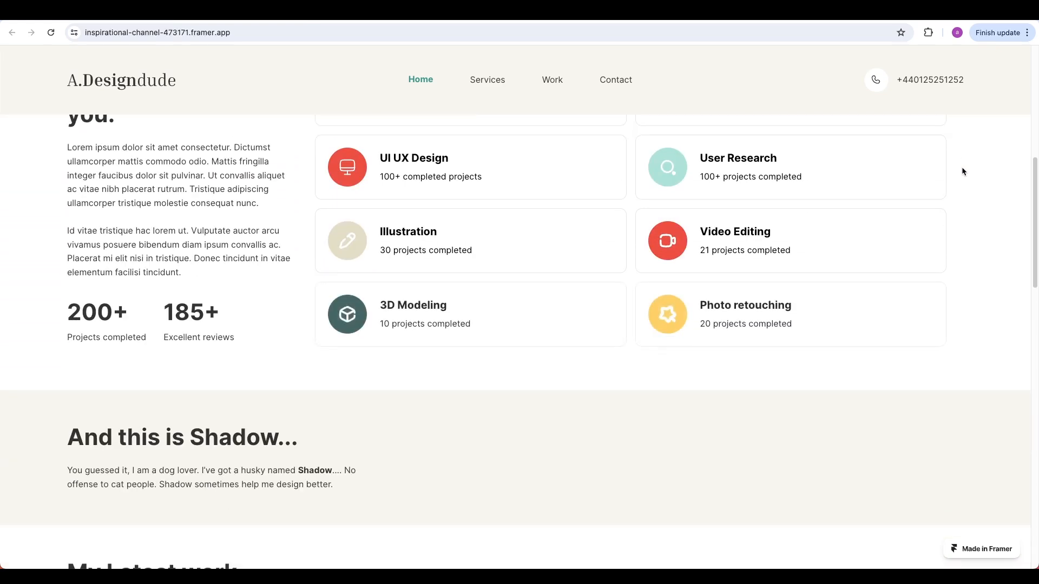
pyautogui.scroll(-8, 962, 172)
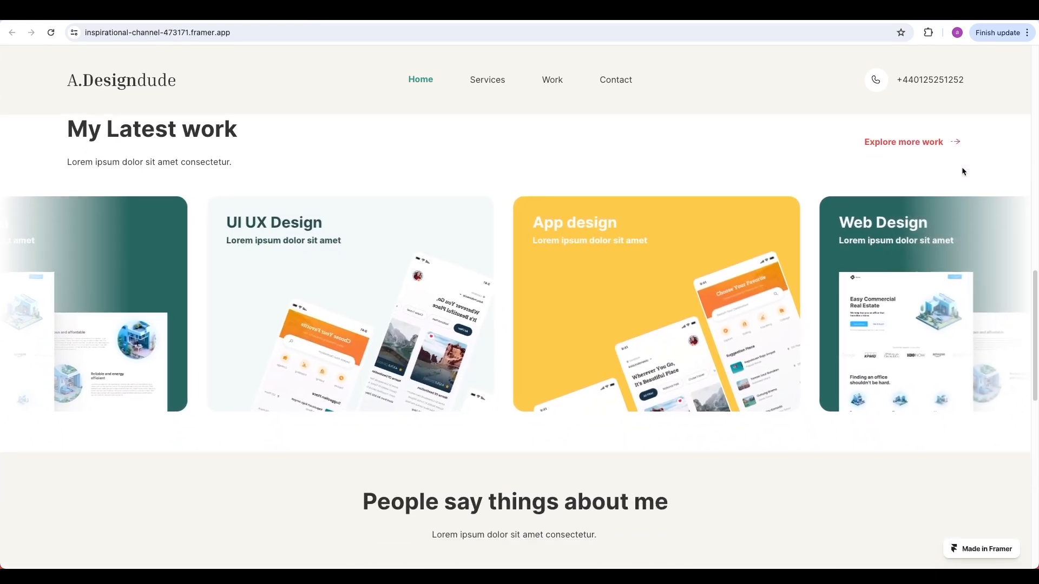
pyautogui.scroll(-6, 961, 171)
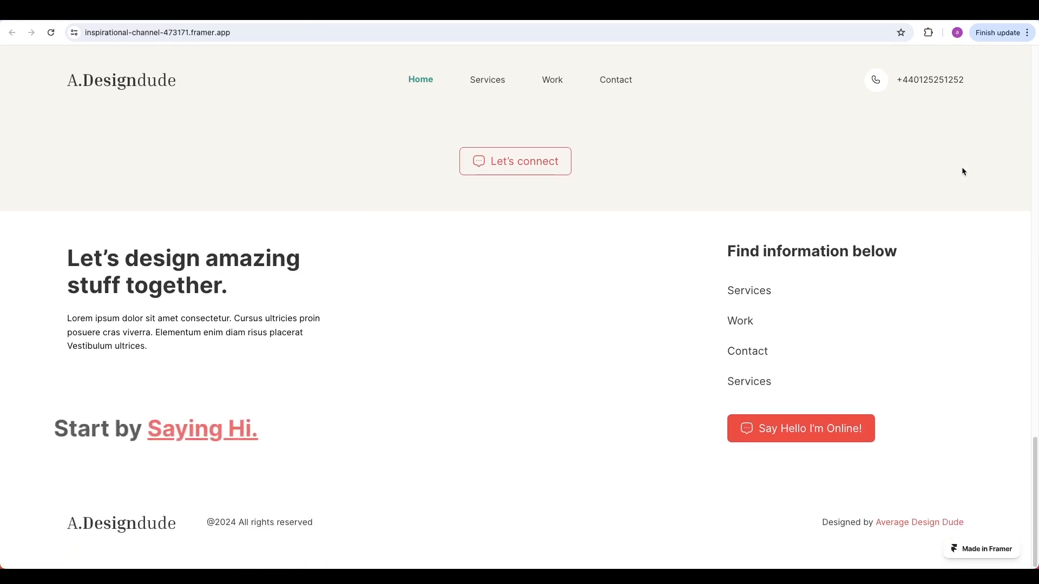
pyautogui.scroll(10, 961, 171)
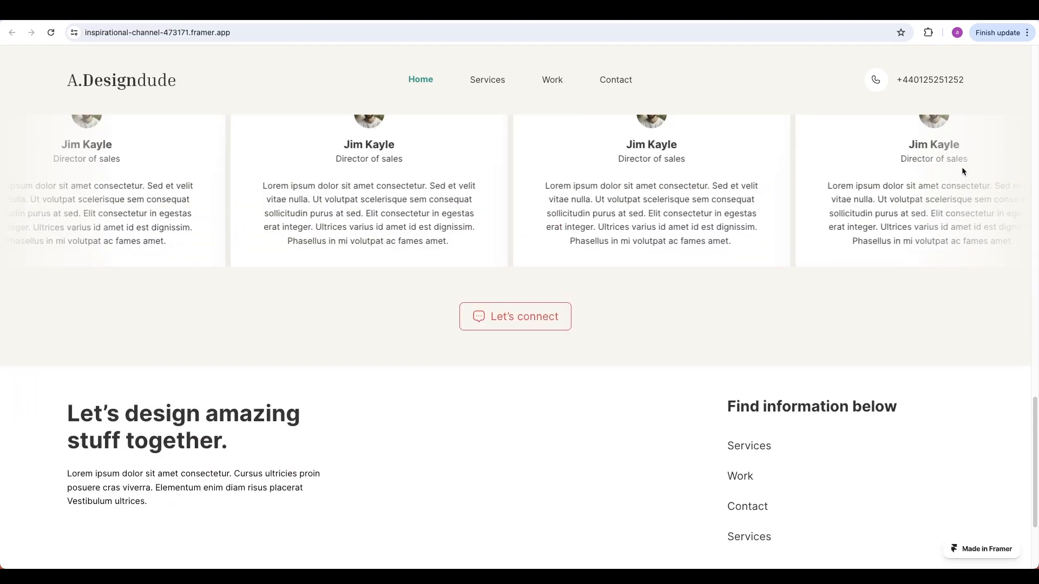
pyautogui.scroll(4, 962, 171)
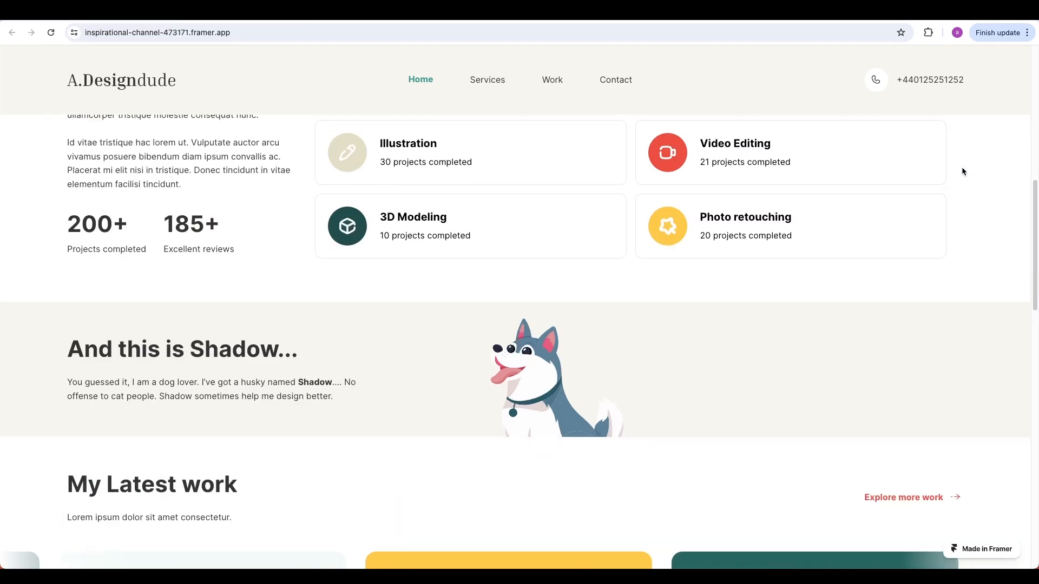
pyautogui.scroll(8, 555, 333)
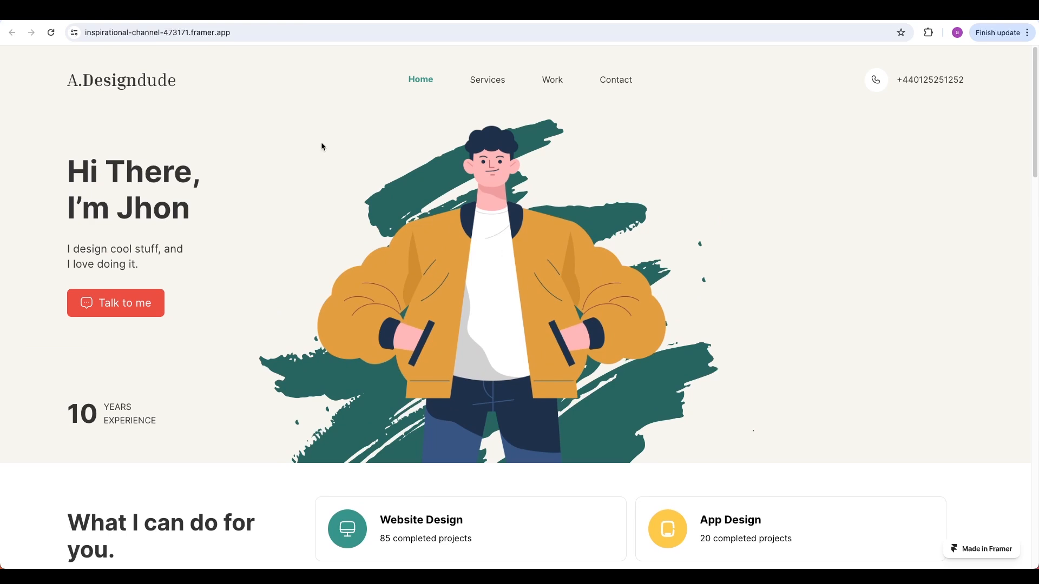
pyautogui.hotkey('ctrl', 'shift', 'Tab')
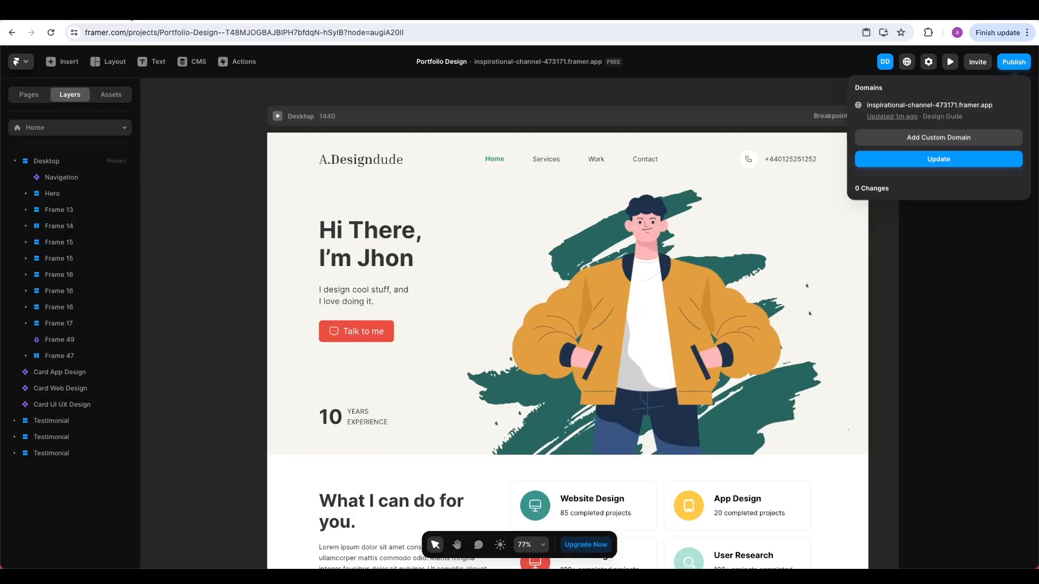
# Pin the hero illustration image to the right edge and release its left-edge pin
pyautogui.click(1017, 250)
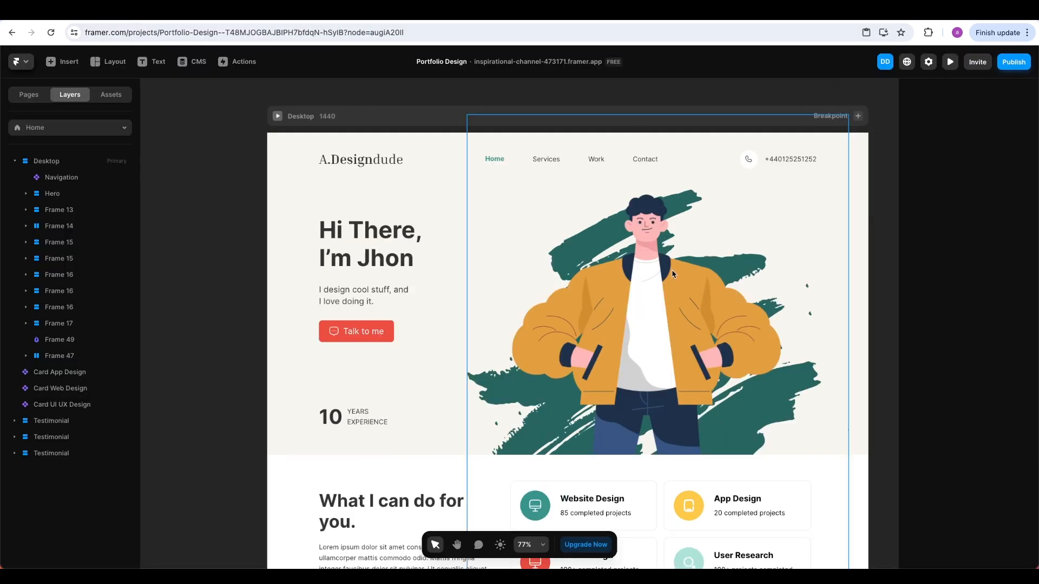
pyautogui.click(671, 269)
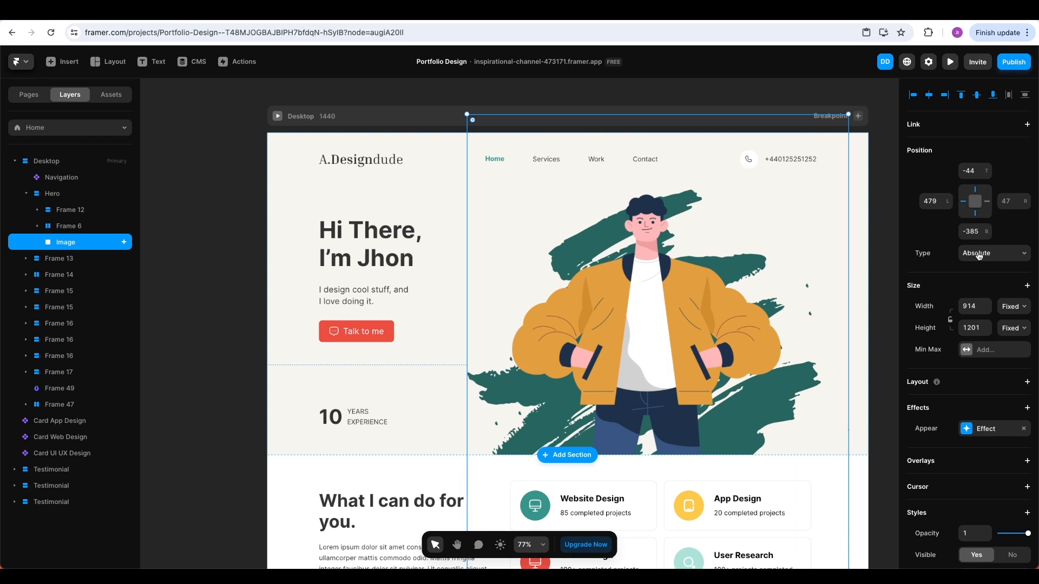
pyautogui.click(985, 206)
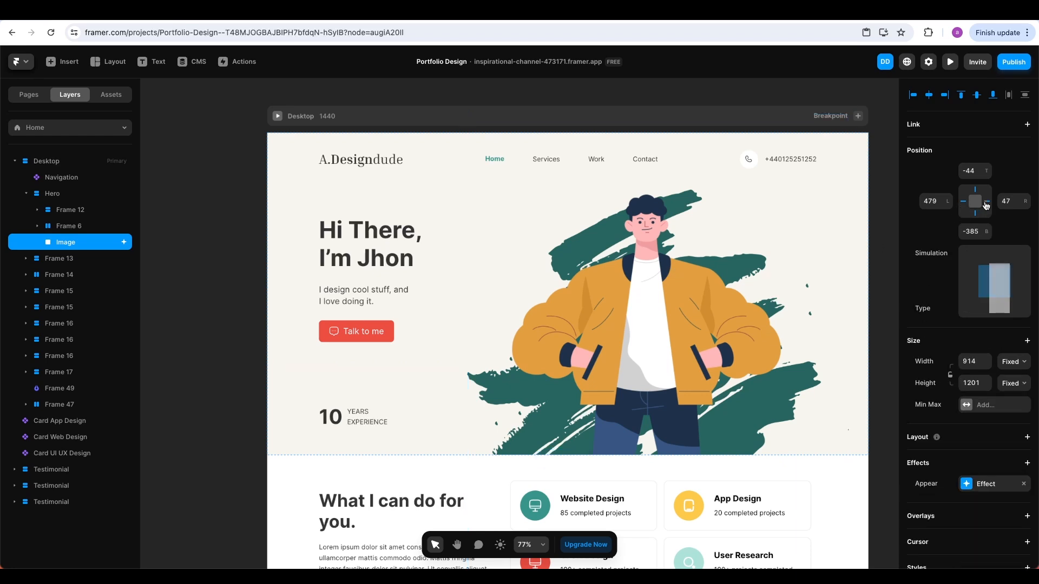
pyautogui.click(964, 201)
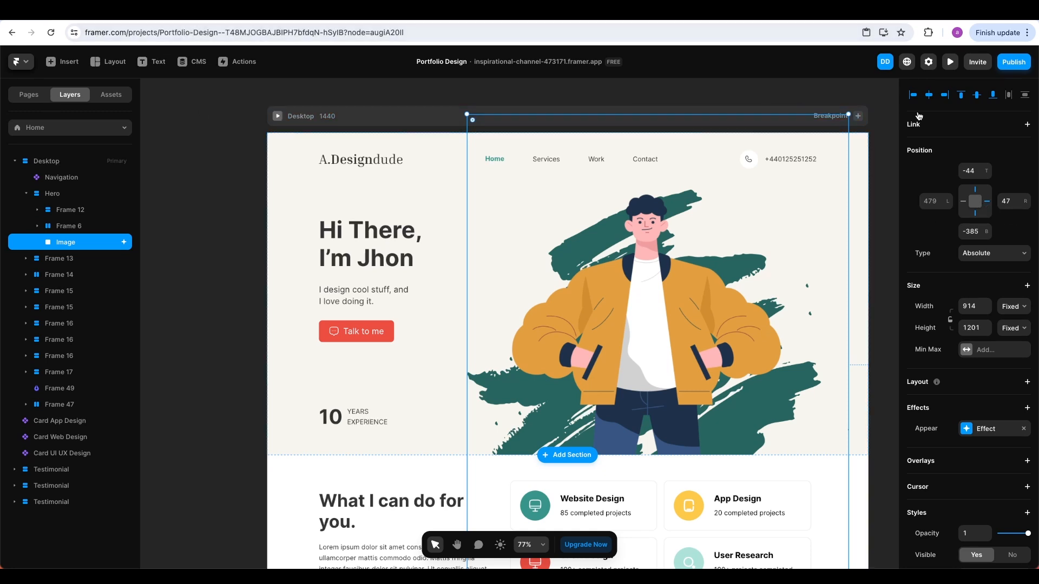
# Publish the pending Home page update and open the live framer.app site
pyautogui.click(1007, 63)
pyautogui.click(942, 160)
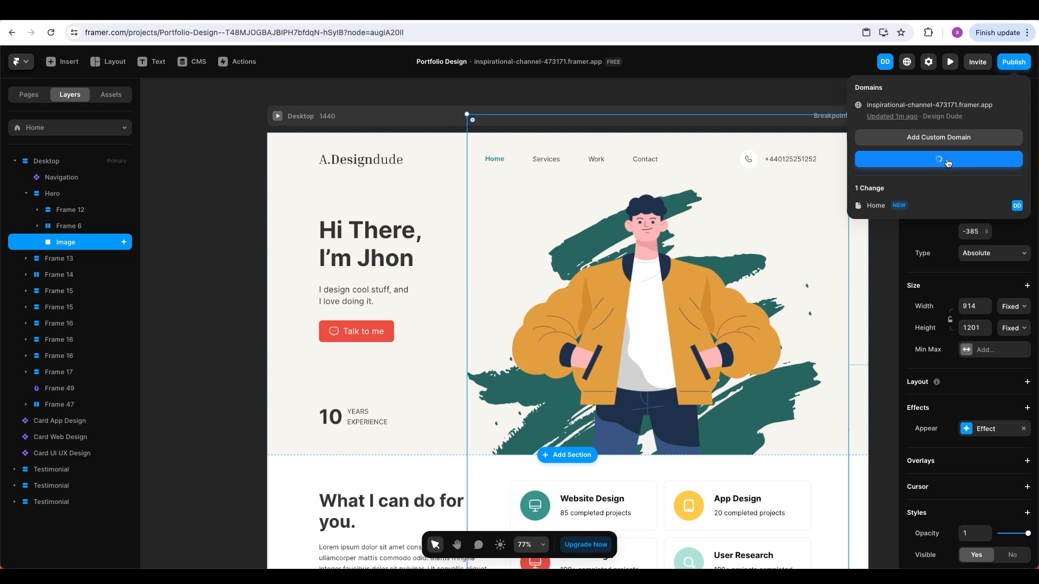
pyautogui.click(870, 105)
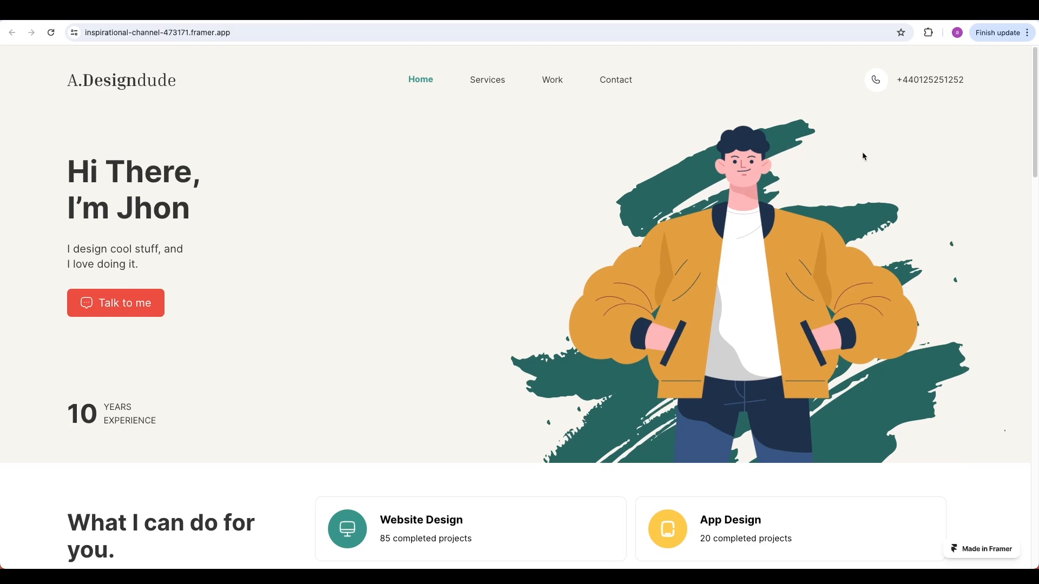
# Scroll down the live home page to review the updated hero and the sections below it
pyautogui.scroll(-2, 873, 158)
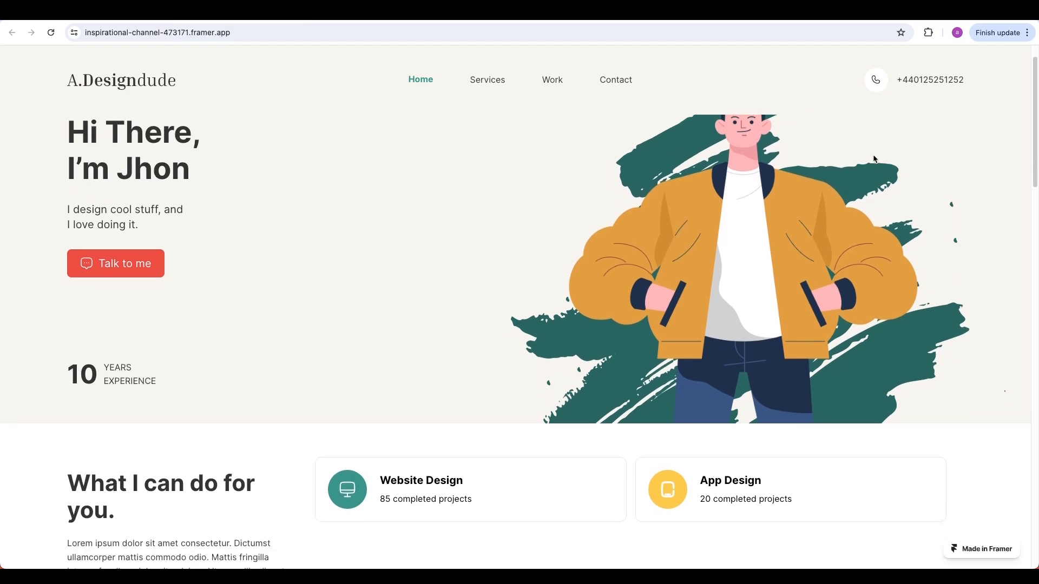
pyautogui.scroll(-1, 873, 159)
pyautogui.scroll(-8, 874, 158)
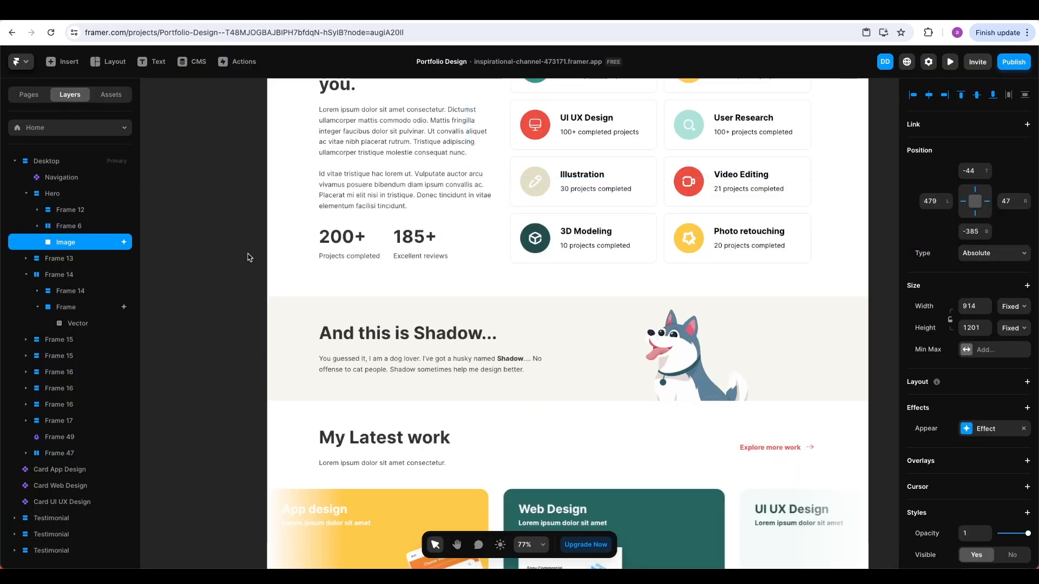
# Select the husky illustration's parent frame, pin it top and right, and unpin left
pyautogui.click(78, 323)
pyautogui.press('Escape')
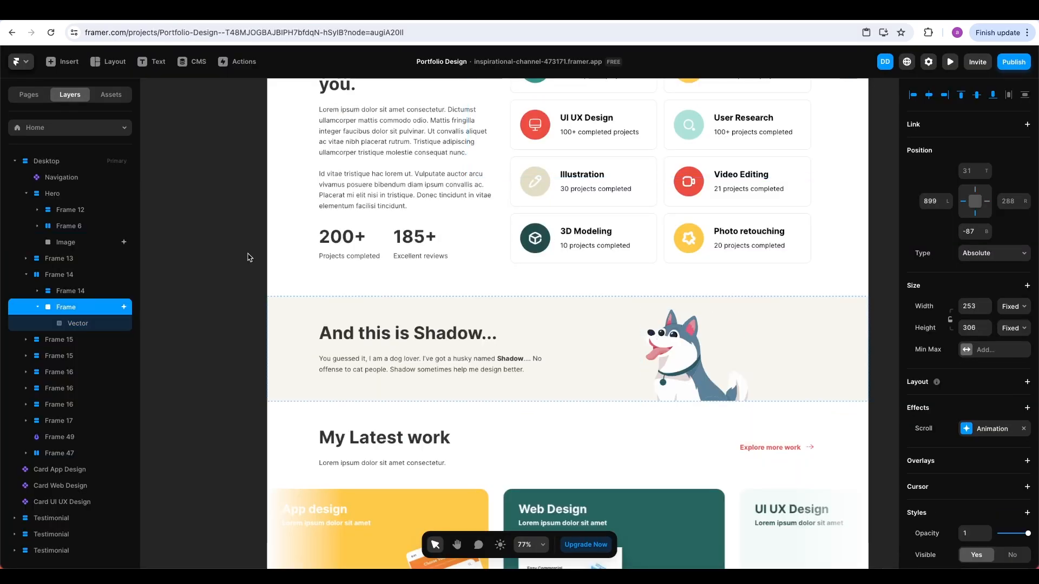
pyautogui.press('Return')
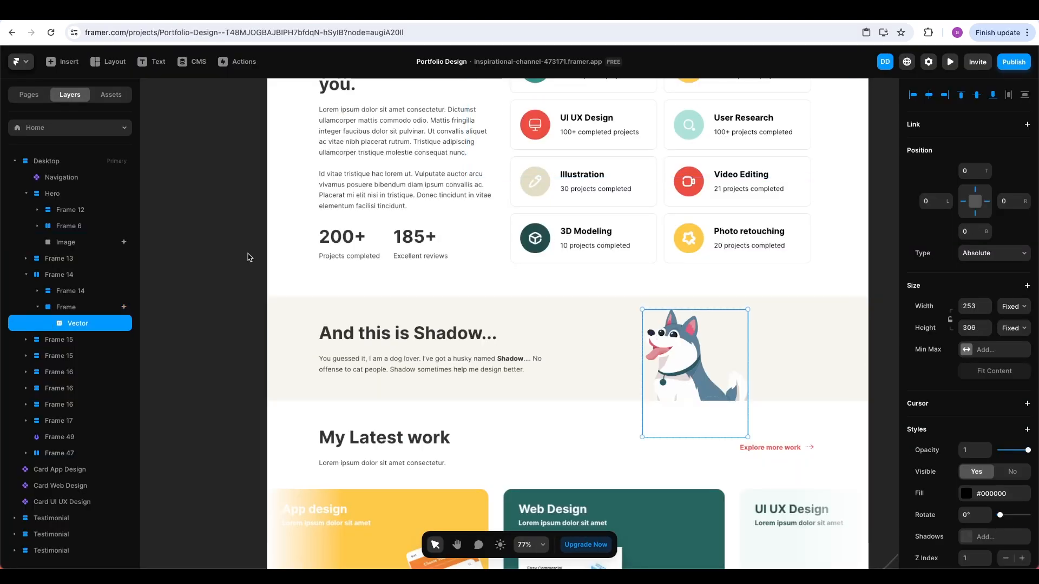
pyautogui.press('Escape')
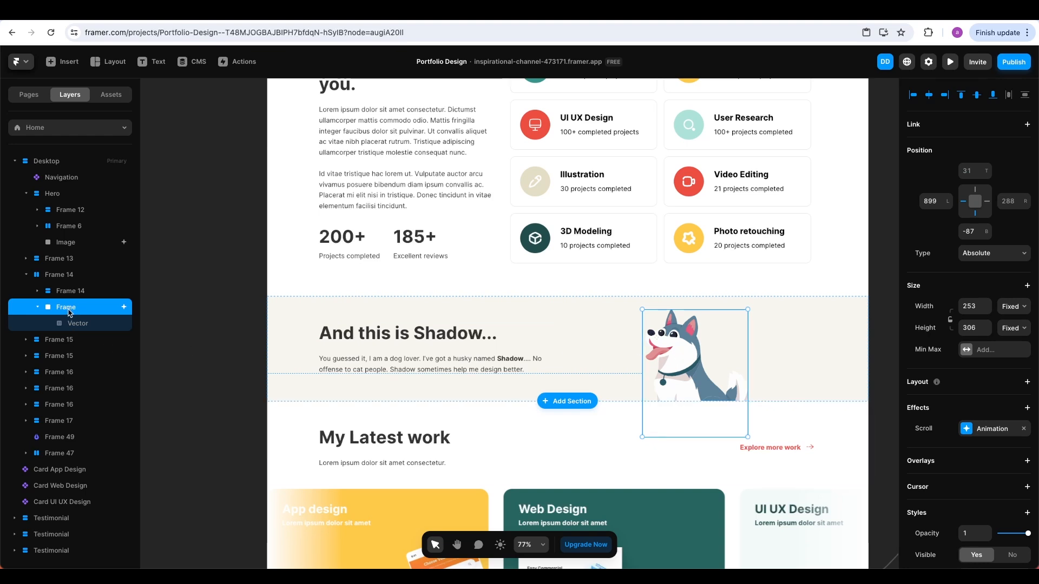
pyautogui.click(975, 194)
pyautogui.click(987, 202)
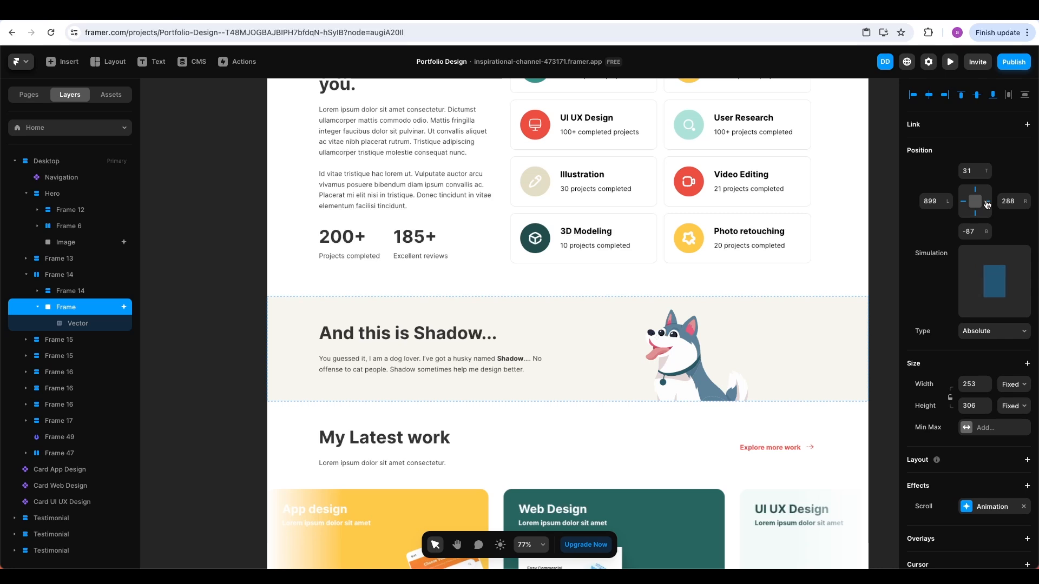
pyautogui.click(962, 201)
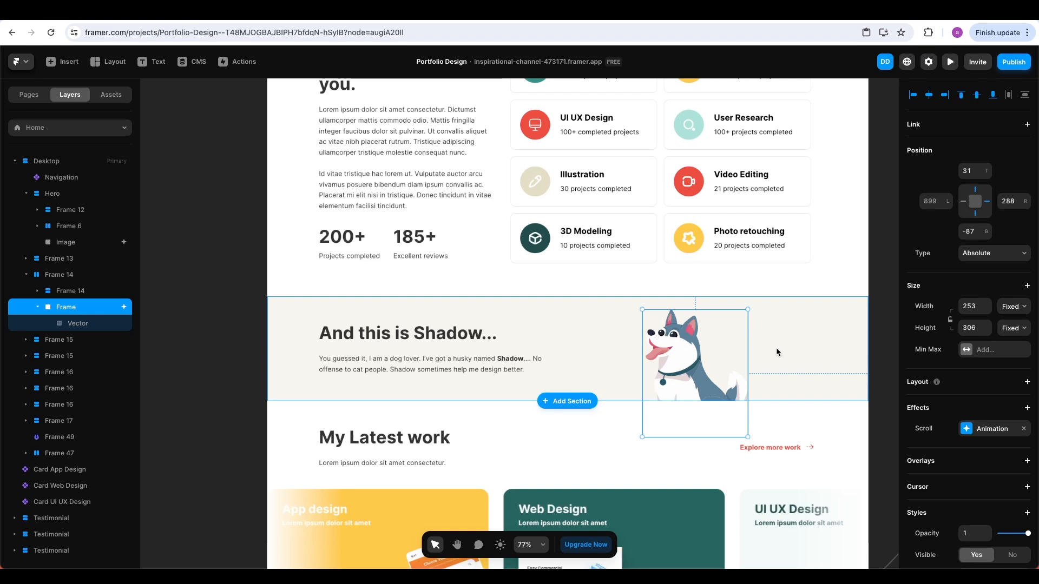
# Publish the husky frame change and open the live framer.app site
pyautogui.click(1014, 64)
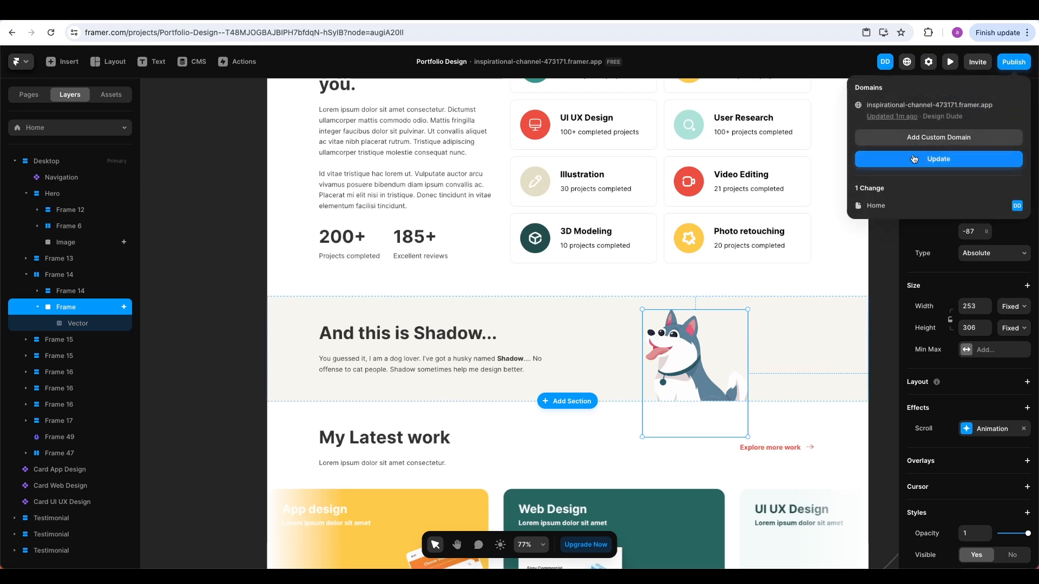
pyautogui.click(915, 159)
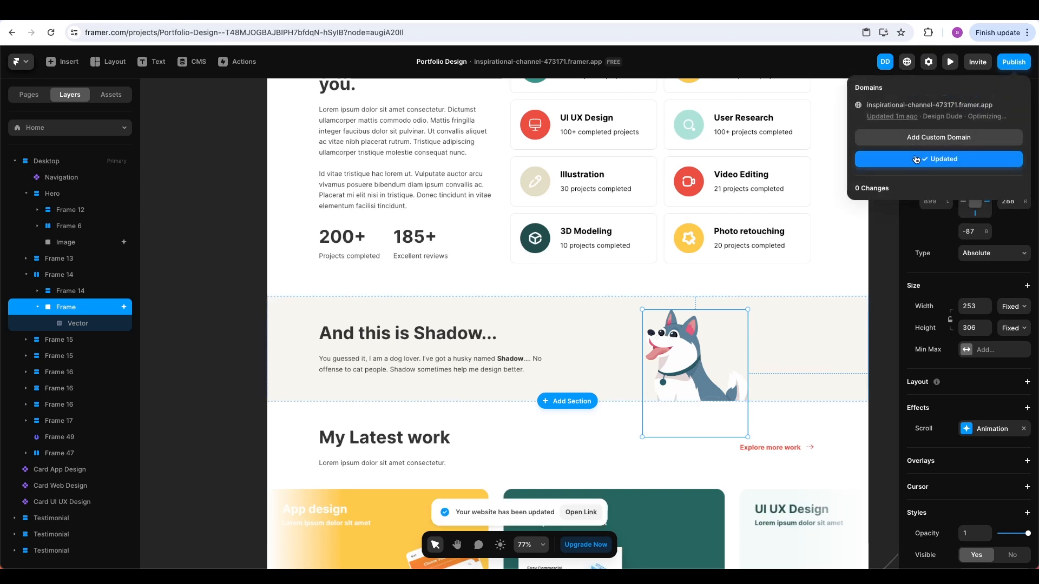
pyautogui.click(903, 105)
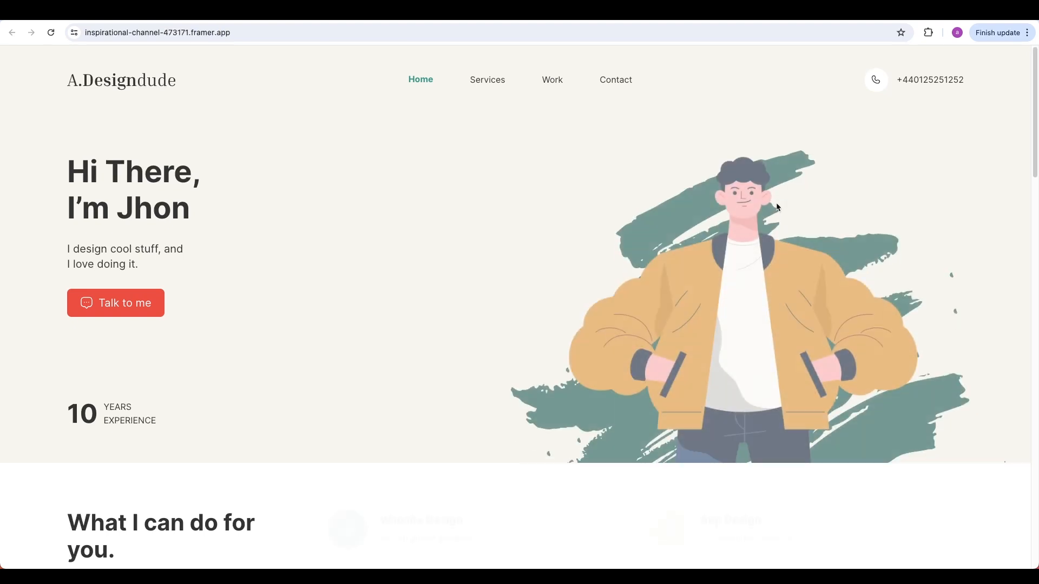
# Scroll through the live home page down to the footer to check the changes
pyautogui.scroll(-1, 778, 206)
pyautogui.scroll(-12, 778, 205)
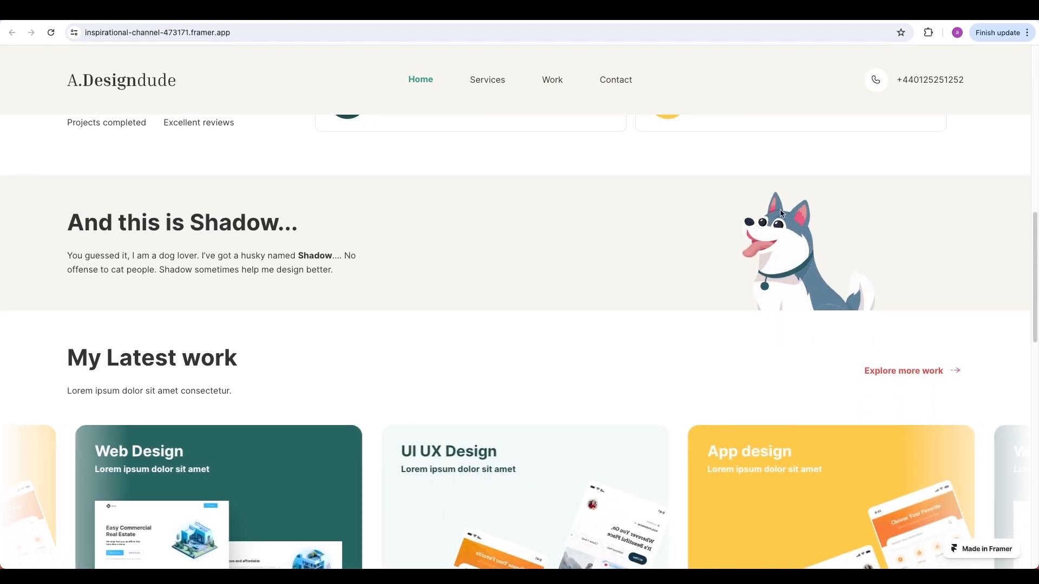
pyautogui.scroll(-4, 780, 210)
pyautogui.scroll(-10, 780, 213)
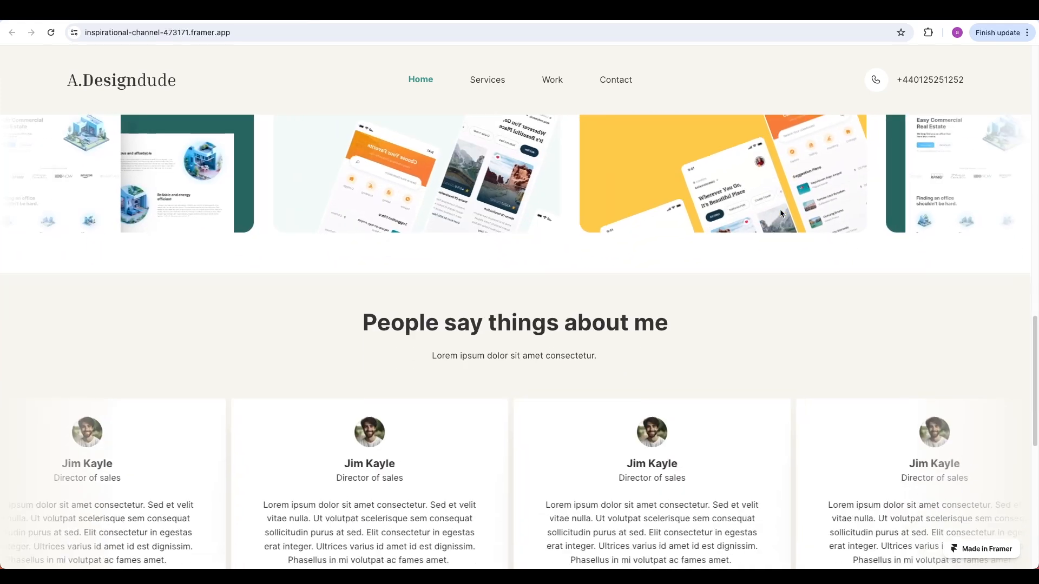
pyautogui.scroll(-2, 781, 213)
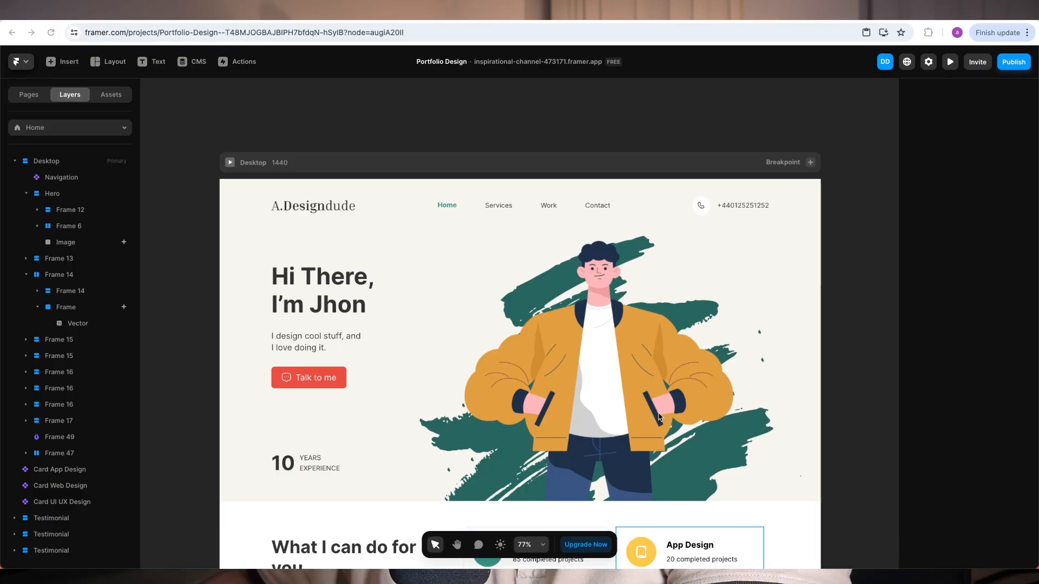
# Select the Navigation component on the page and enter its component editing mode
pyautogui.click(505, 208)
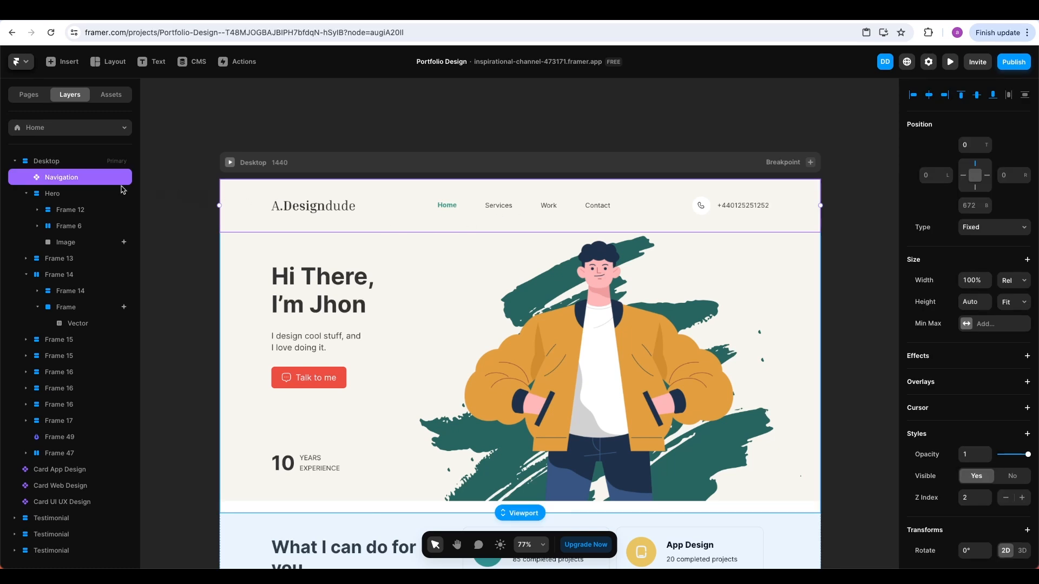
pyautogui.scroll(-3, 965, 441)
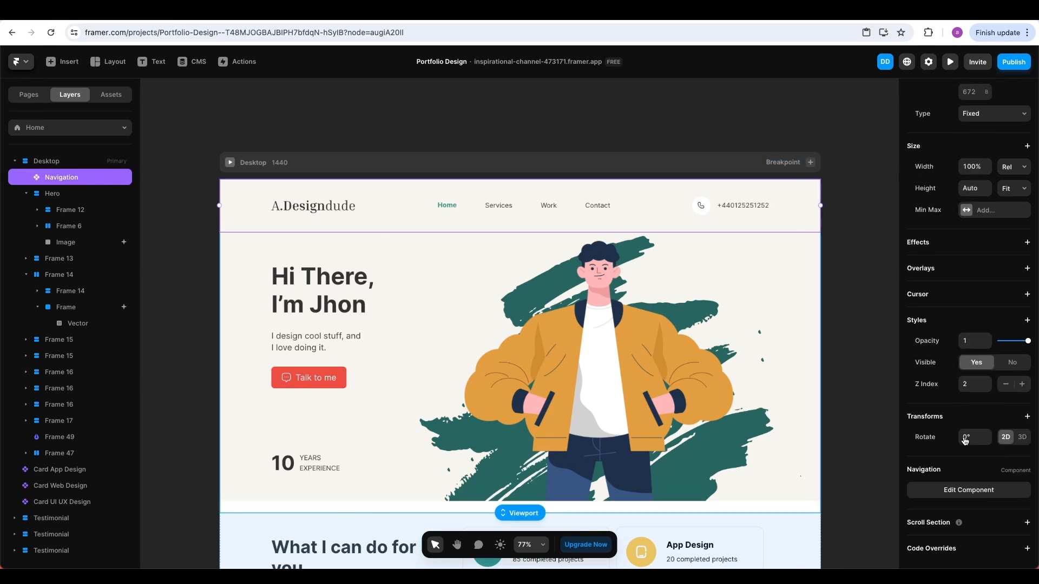
pyautogui.click(969, 490)
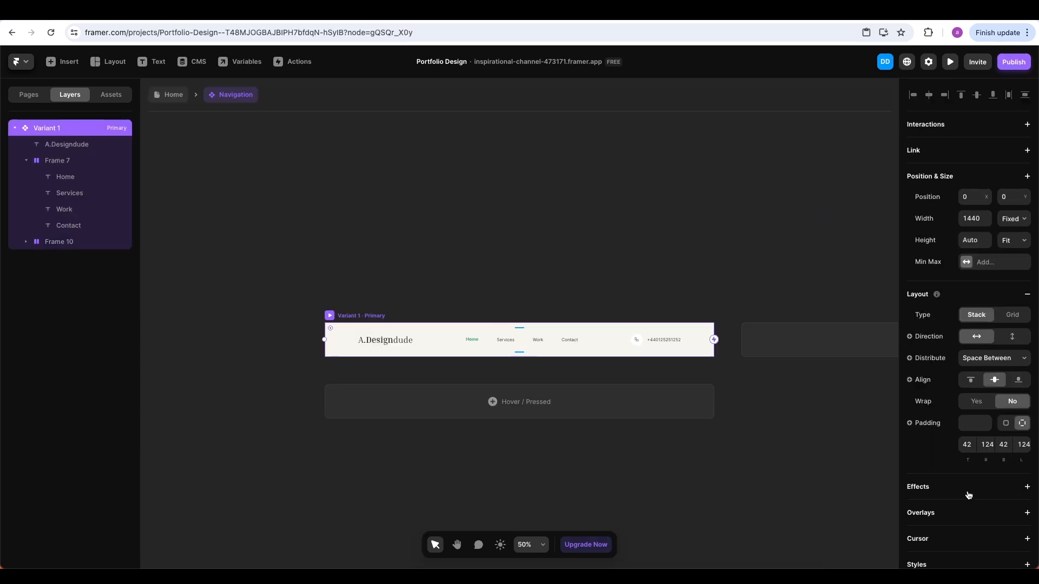
pyautogui.scroll(10, 505, 342)
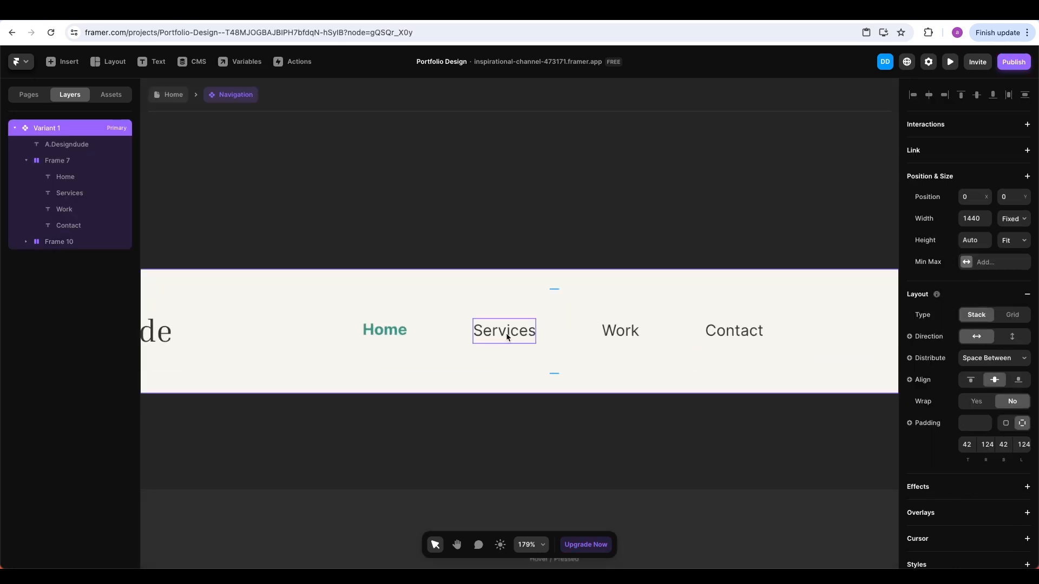
# Add a link to the Services nav text and bring up the site's page list
pyautogui.click(507, 335)
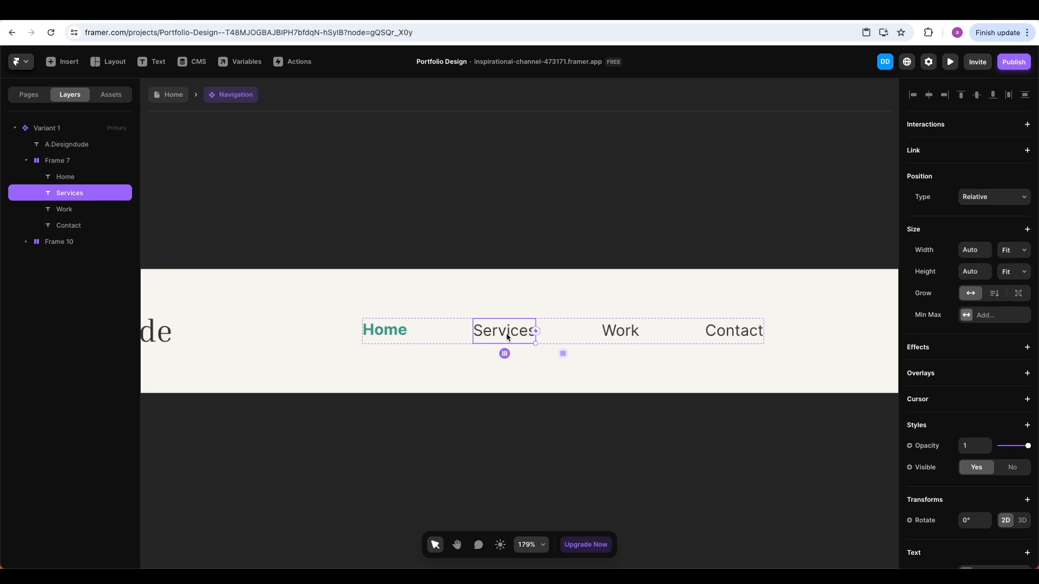
pyautogui.click(1027, 151)
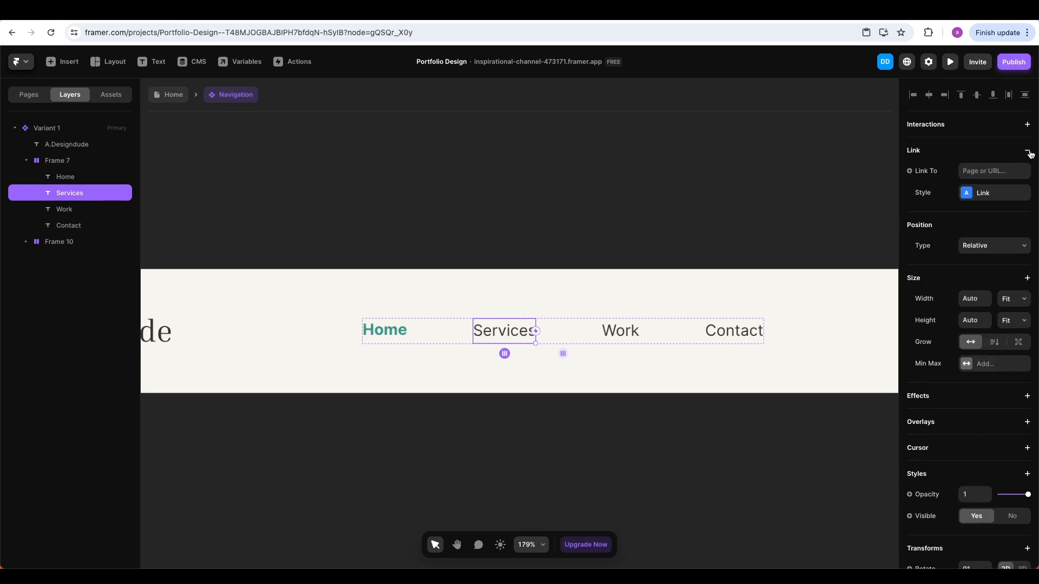
pyautogui.click(994, 169)
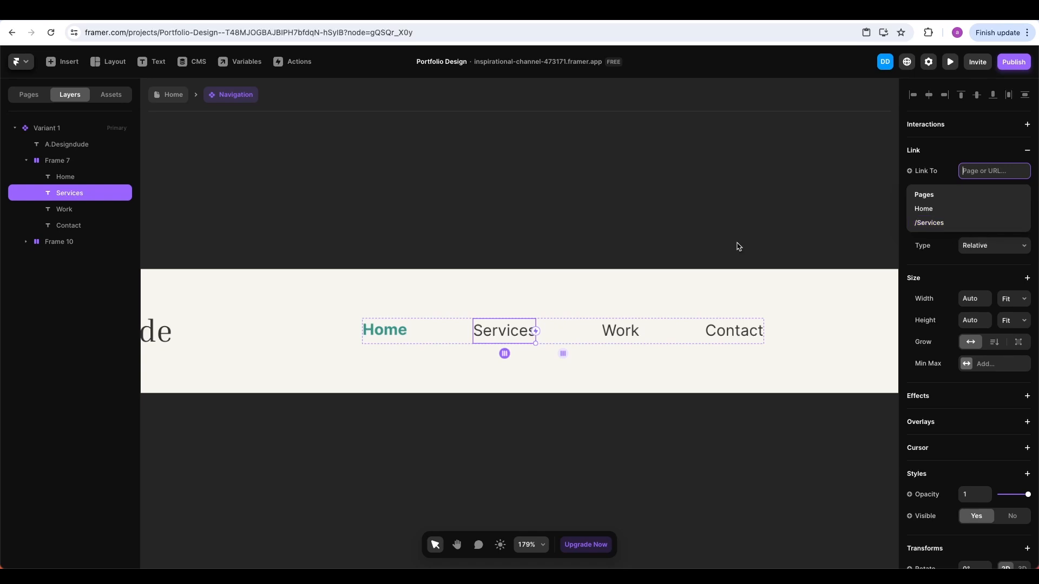
pyautogui.click(32, 99)
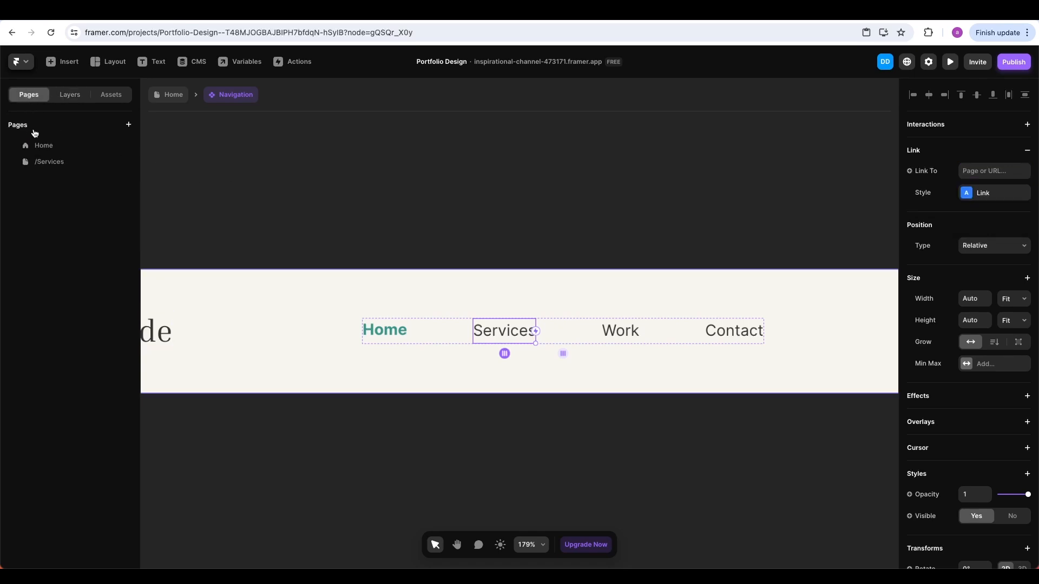
# Add a blank page, delete the old /Services page, and rename the new page /Services
pyautogui.click(128, 126)
pyautogui.click(142, 133)
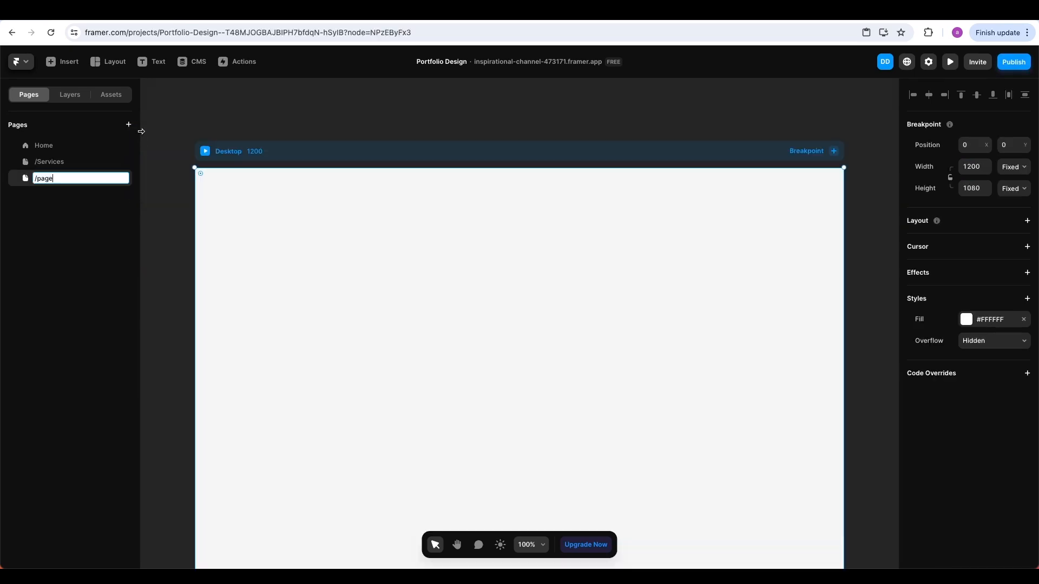
pyautogui.click(118, 162)
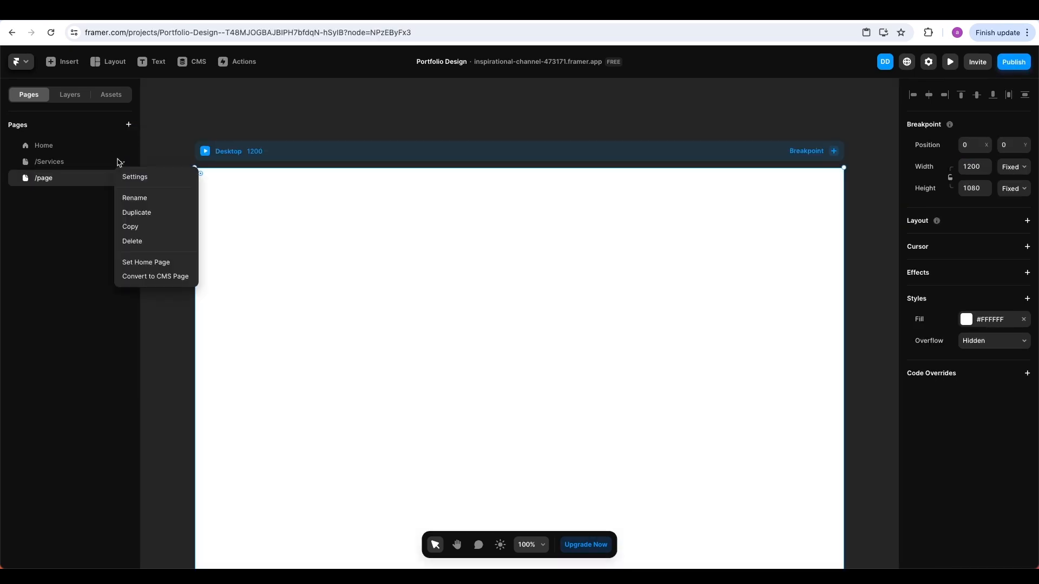
pyautogui.click(135, 240)
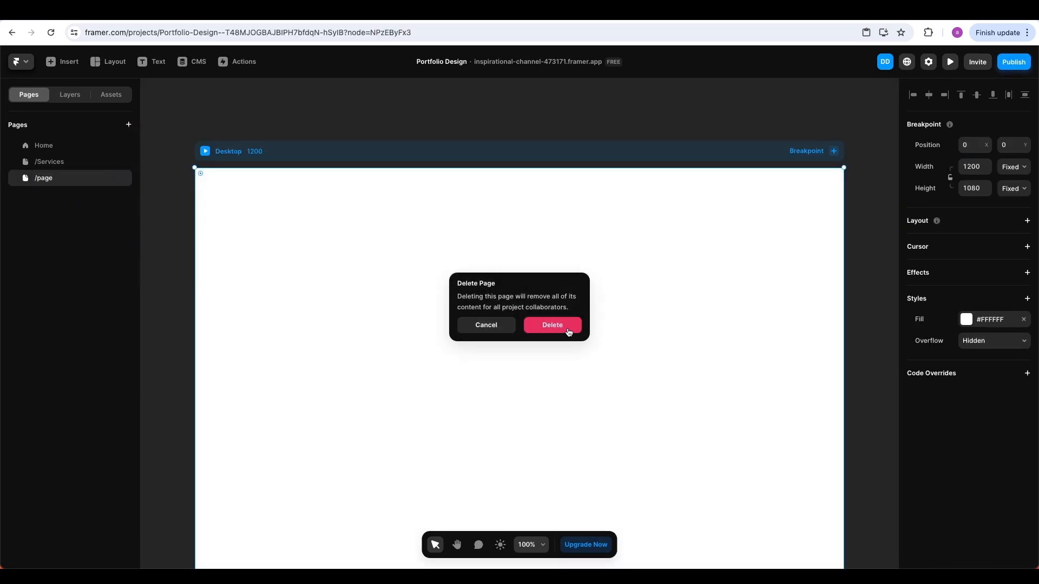
pyautogui.click(566, 332)
pyautogui.doubleClick(53, 163)
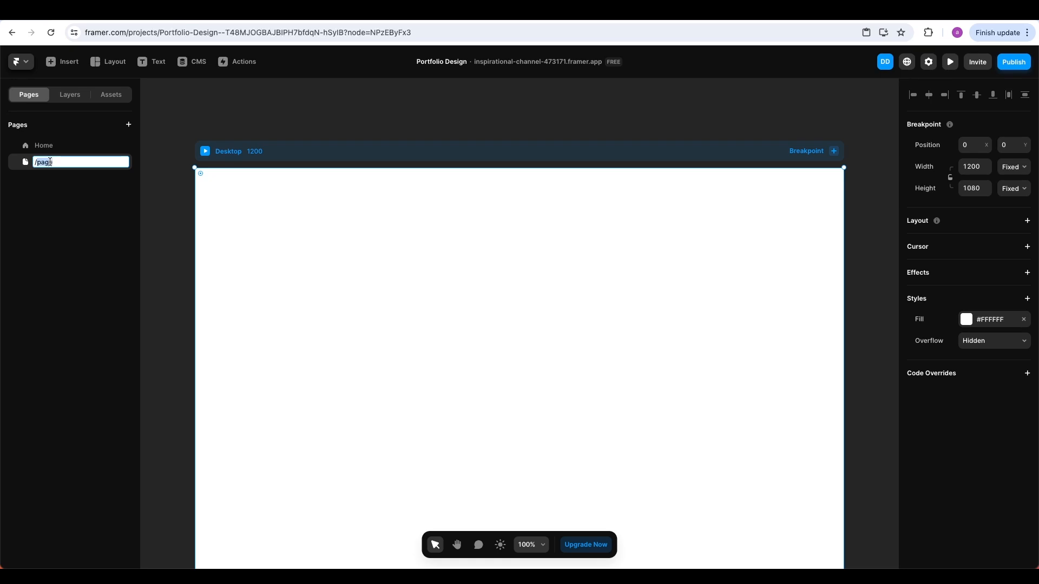
pyautogui.write('/Services')
pyautogui.press('Return')
# Add a horizontally centred 'SERVICES PAGE' heading to the new page, then return to Home
pyautogui.scroll(-2, 432, 301)
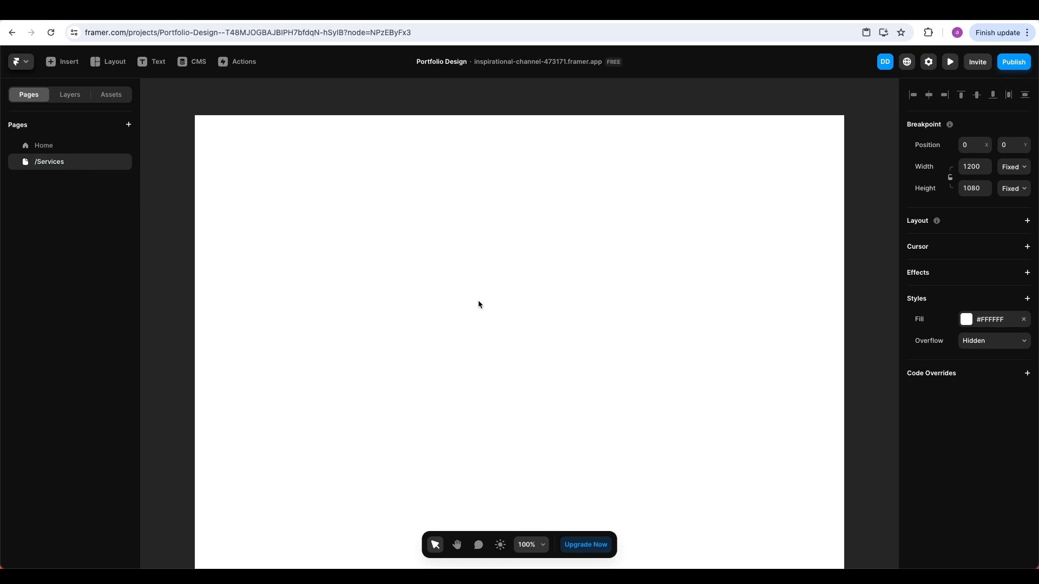
pyautogui.press('t')
pyautogui.click(457, 252)
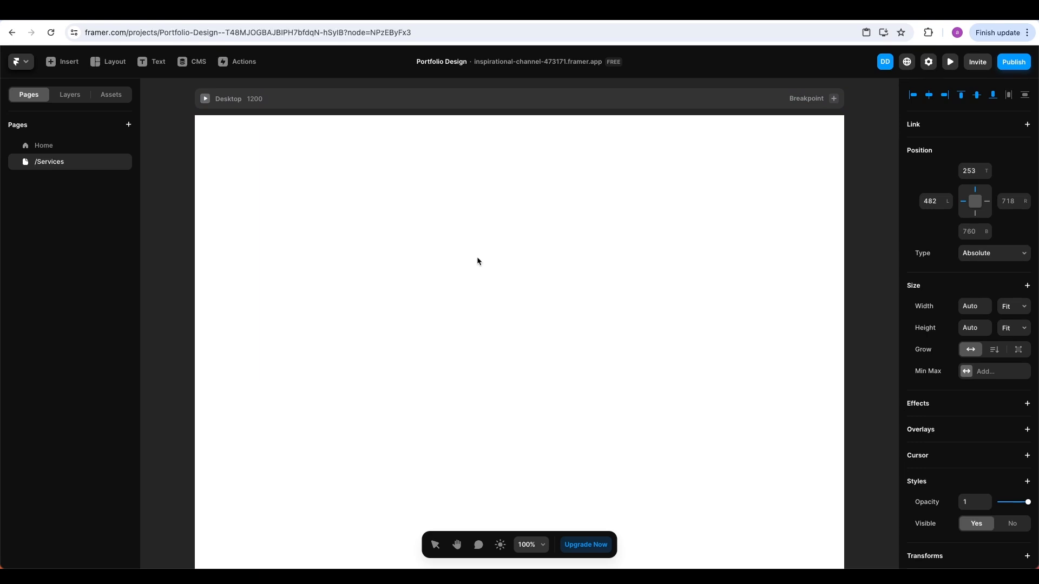
pyautogui.write('SERVICE')
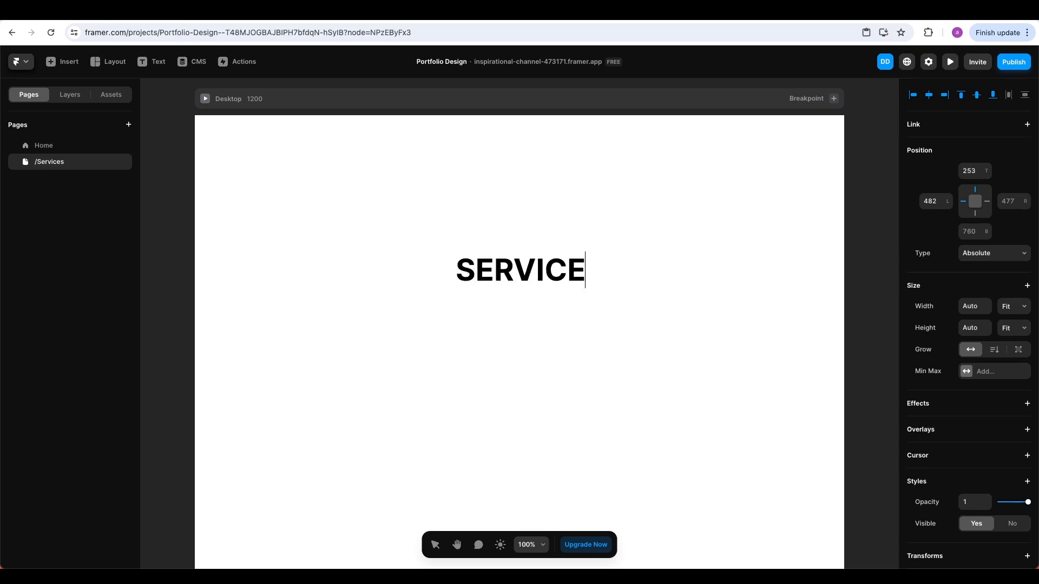
pyautogui.write('S PAGE')
pyautogui.press('Escape')
pyautogui.moveTo(591, 284); pyautogui.dragTo(527, 281)
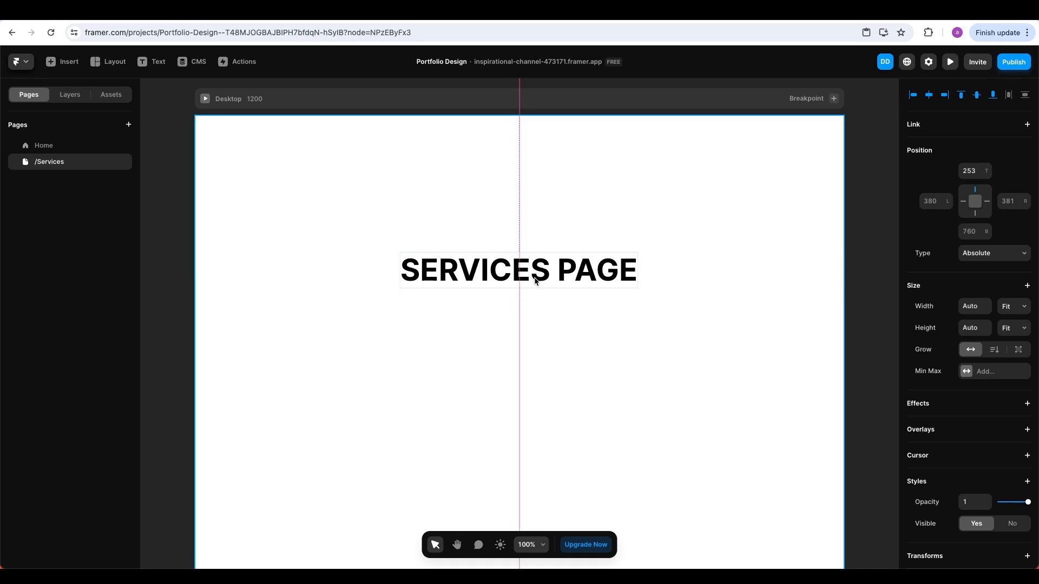
pyautogui.click(568, 319)
pyautogui.scroll(-10, 568, 319)
pyautogui.scroll(10, 568, 320)
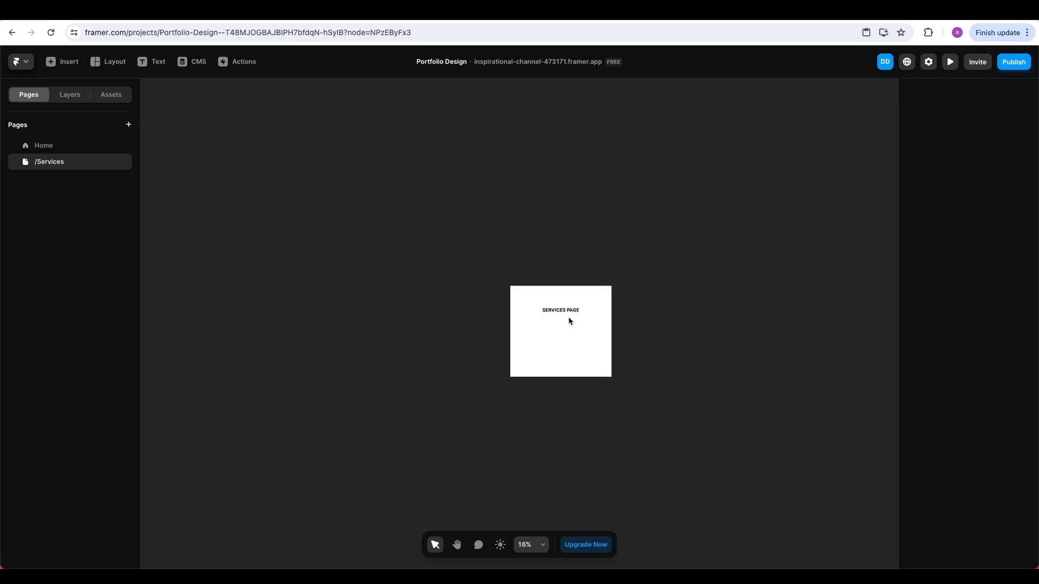
pyautogui.click(38, 144)
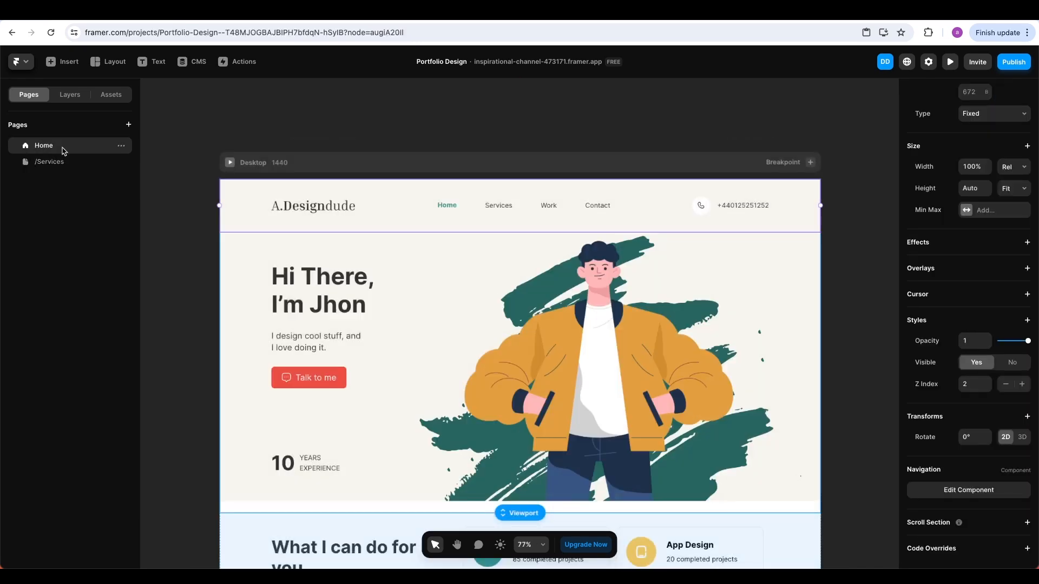
# Link the Navigation's Services item to the /Services page
pyautogui.doubleClick(371, 186)
pyautogui.scroll(6, 491, 324)
pyautogui.click(561, 416)
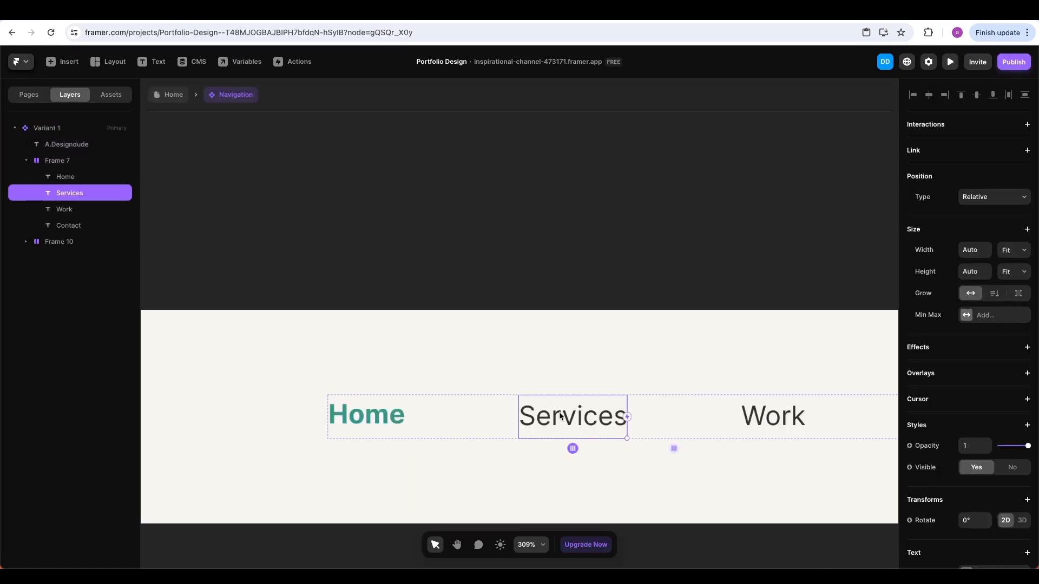
pyautogui.click(1027, 151)
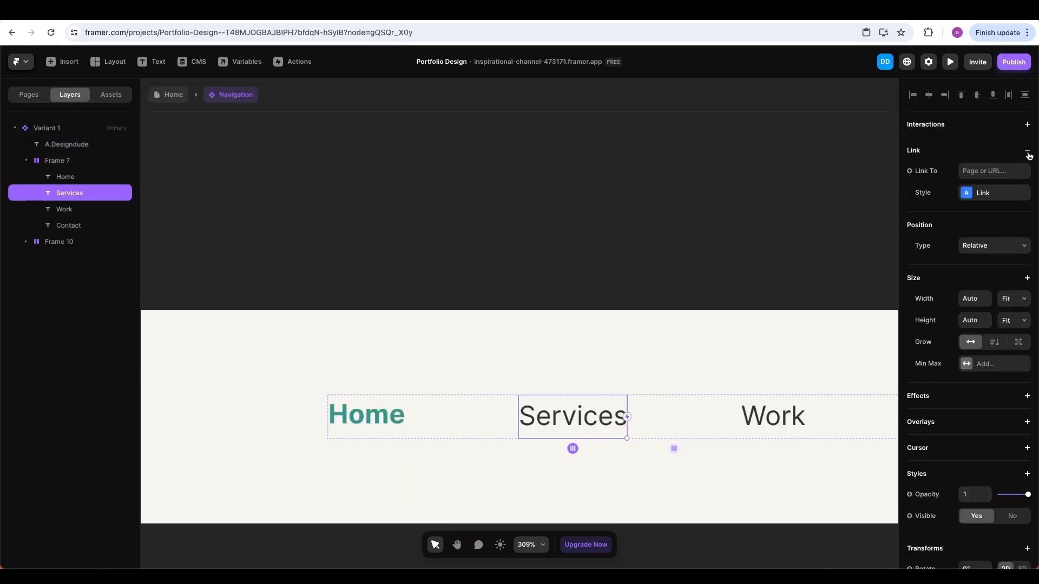
pyautogui.click(987, 172)
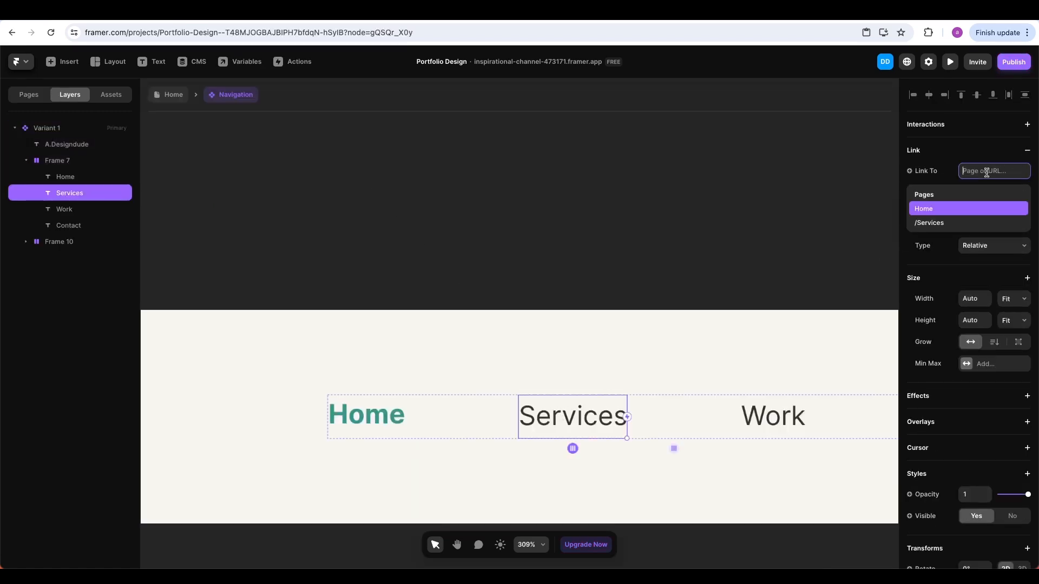
pyautogui.click(934, 223)
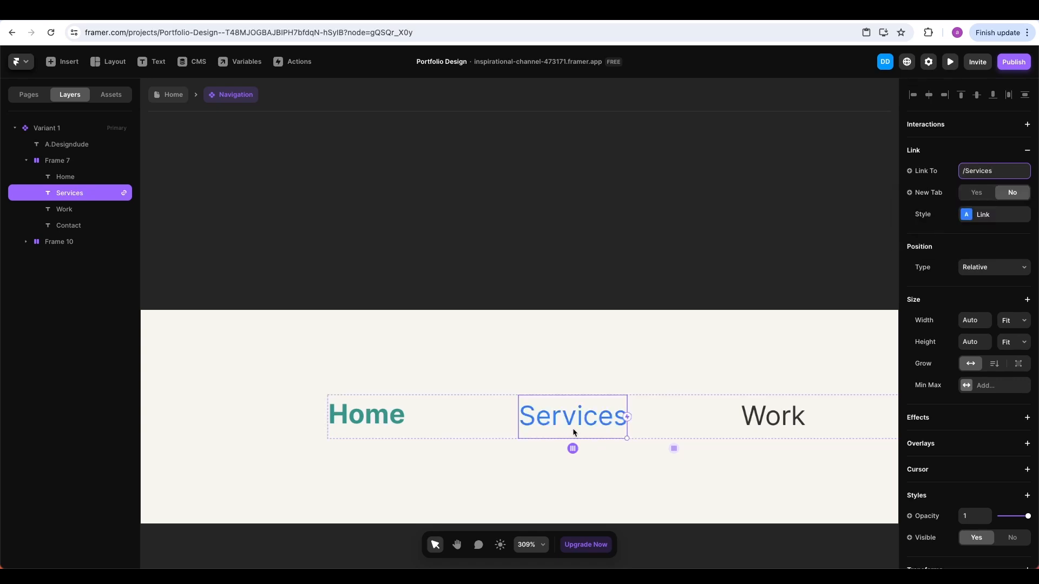
# Clear the link's default colour and give it Home's teal #37958B on hover
pyautogui.click(985, 213)
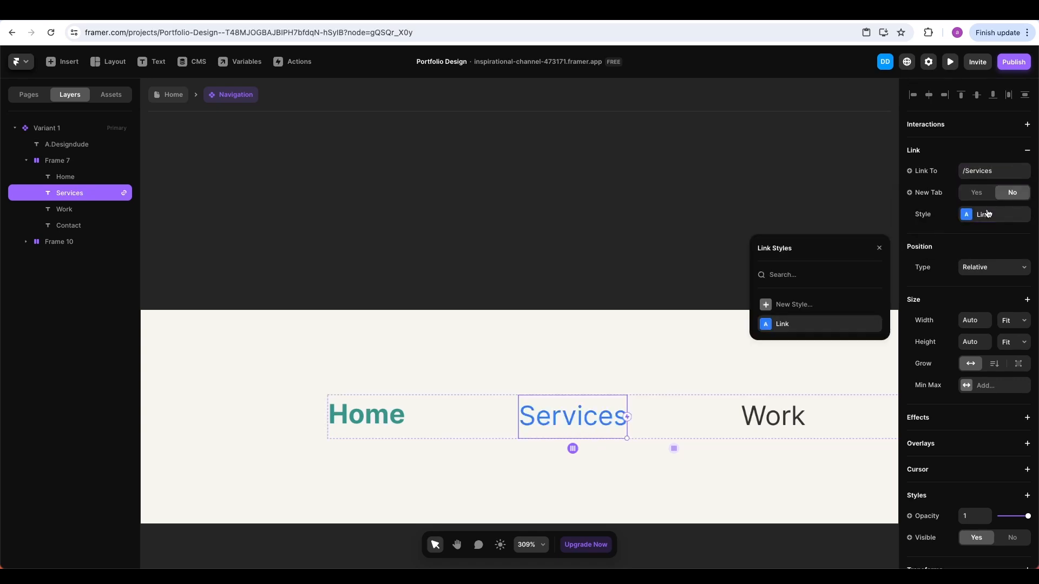
pyautogui.click(869, 324)
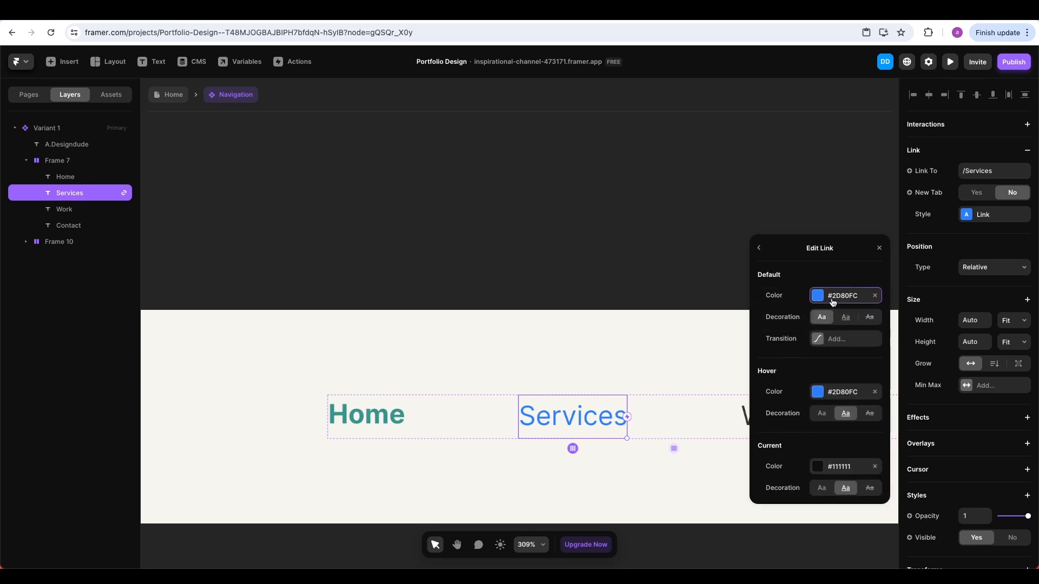
pyautogui.click(874, 295)
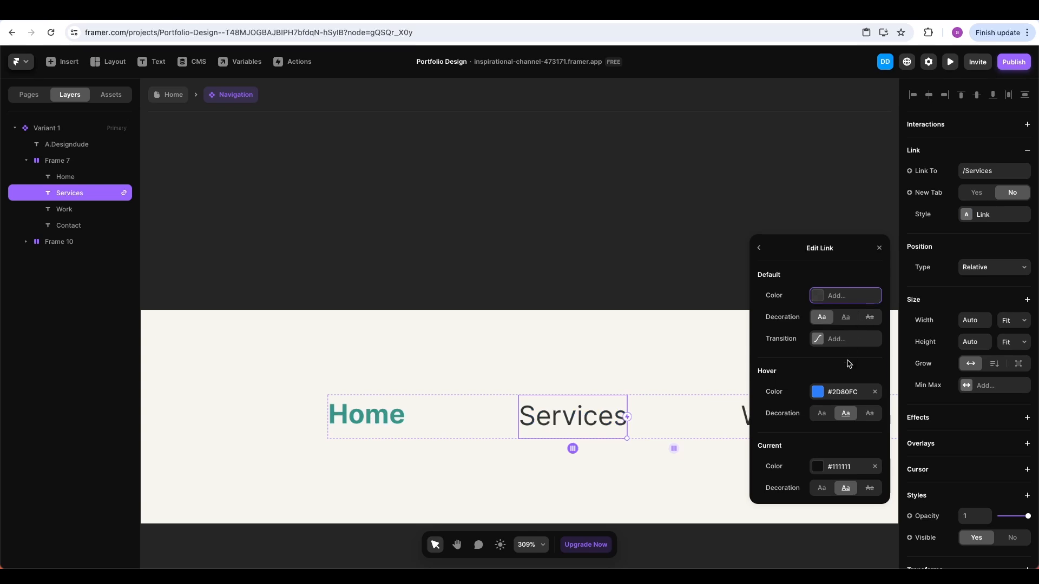
pyautogui.click(847, 391)
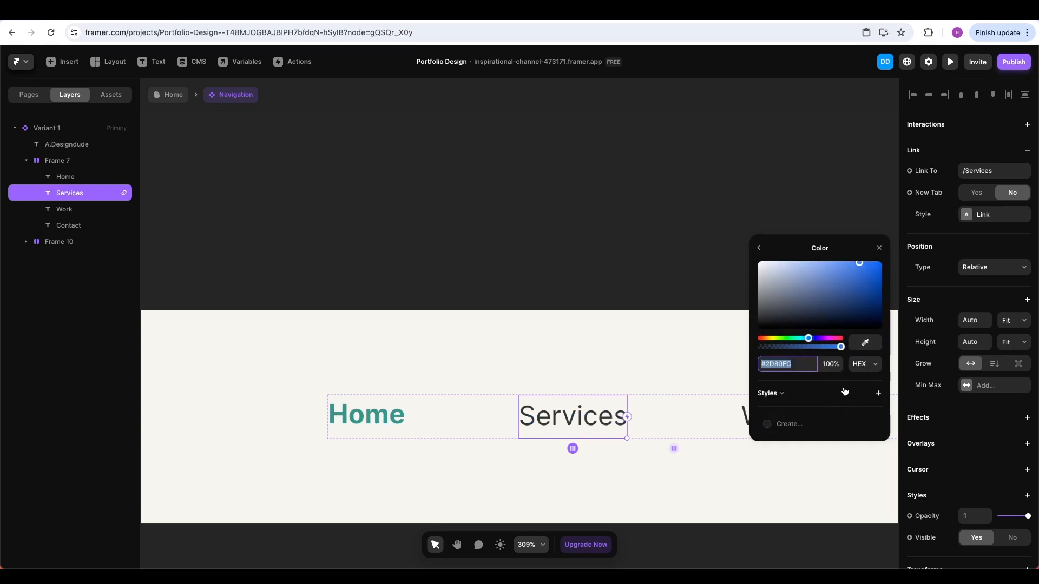
pyautogui.click(864, 342)
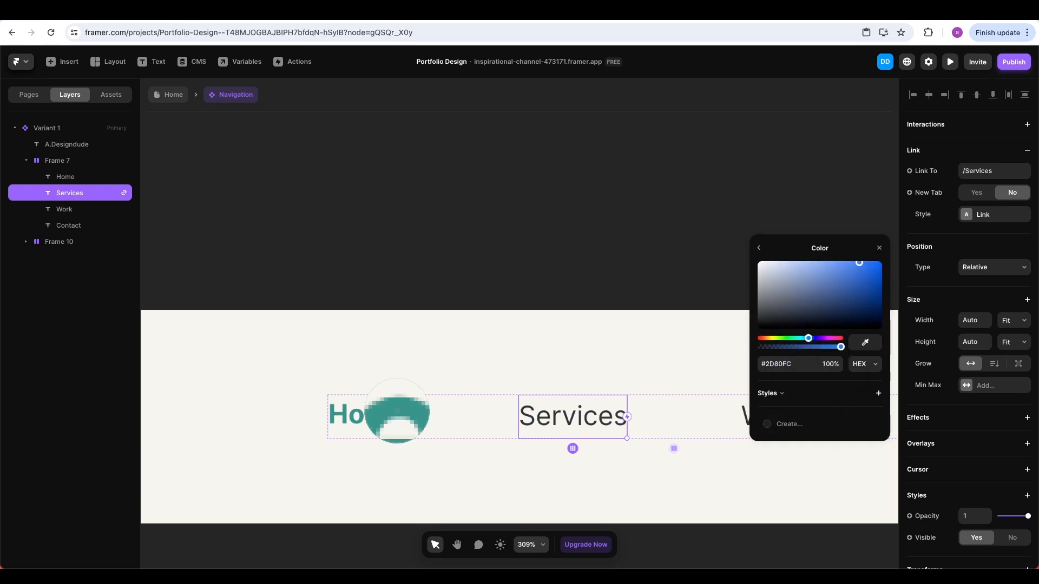
pyautogui.click(398, 415)
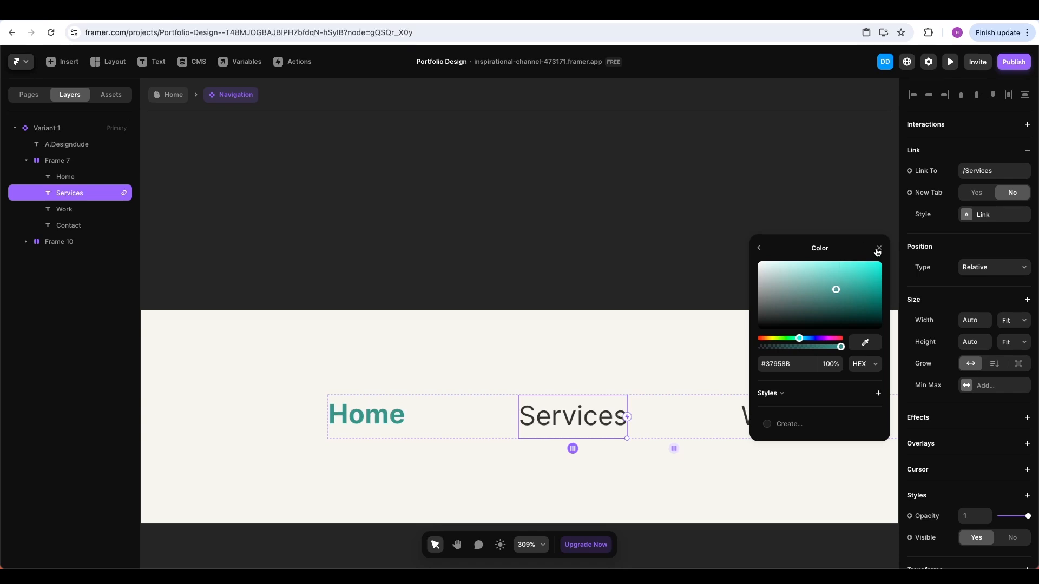
pyautogui.click(877, 249)
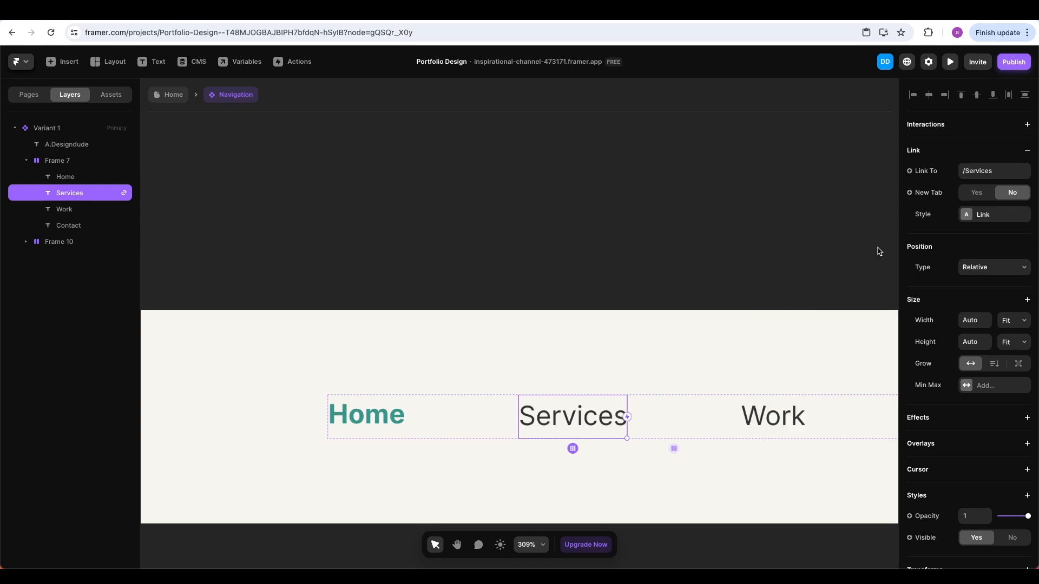
pyautogui.click(165, 100)
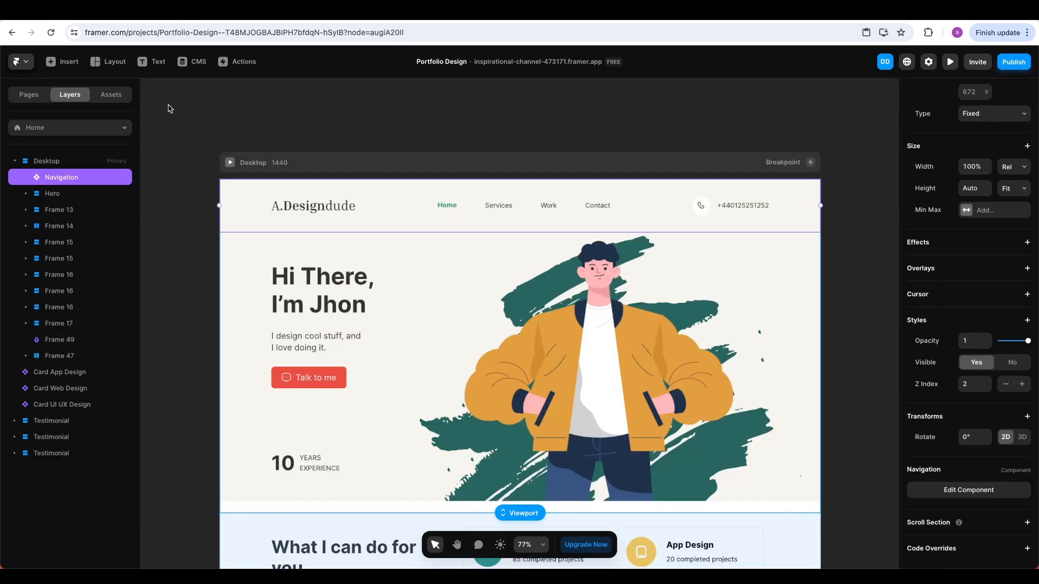
pyautogui.click(952, 63)
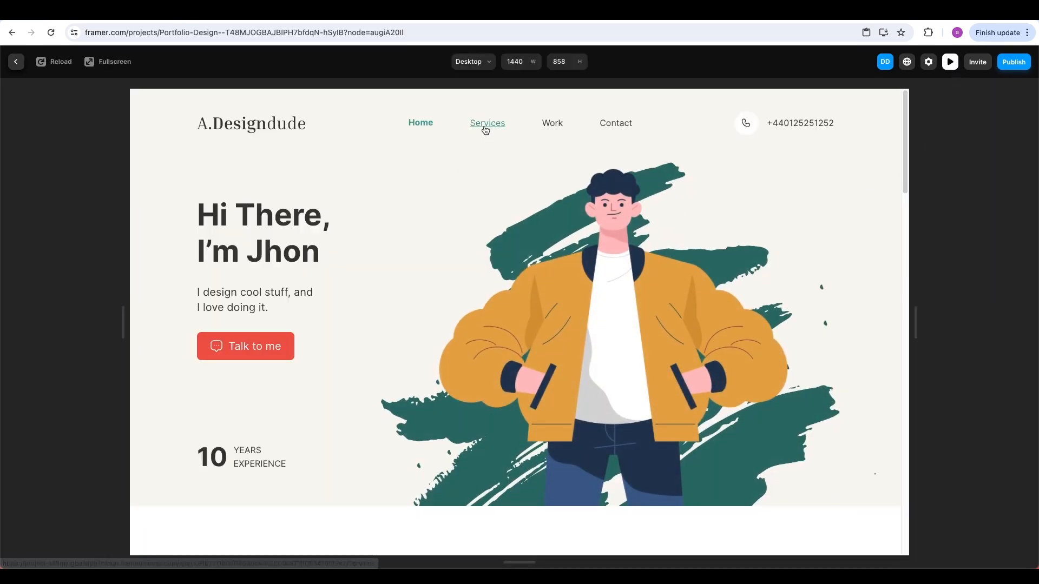
pyautogui.click(487, 124)
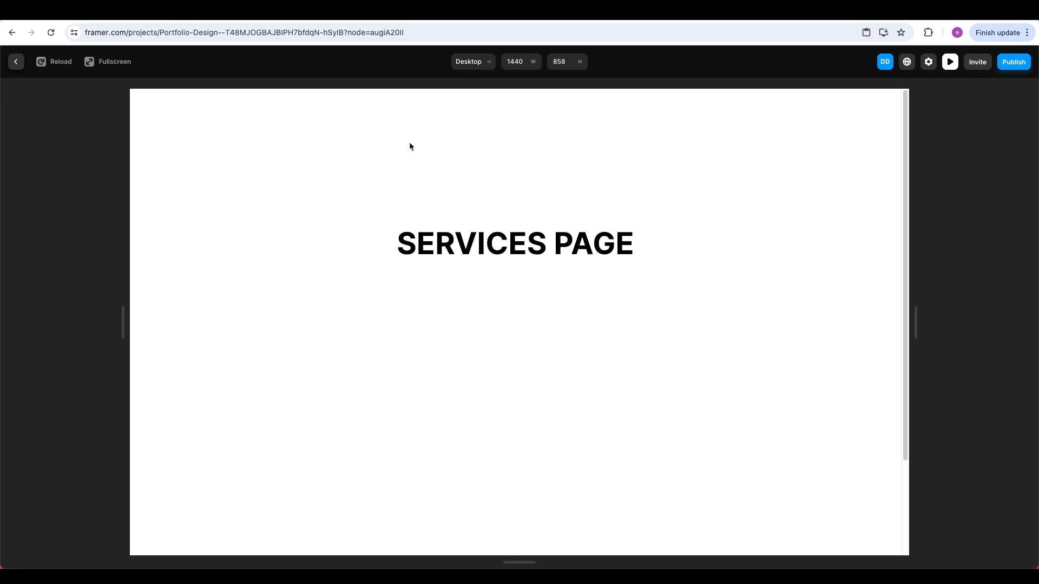
pyautogui.press('Escape')
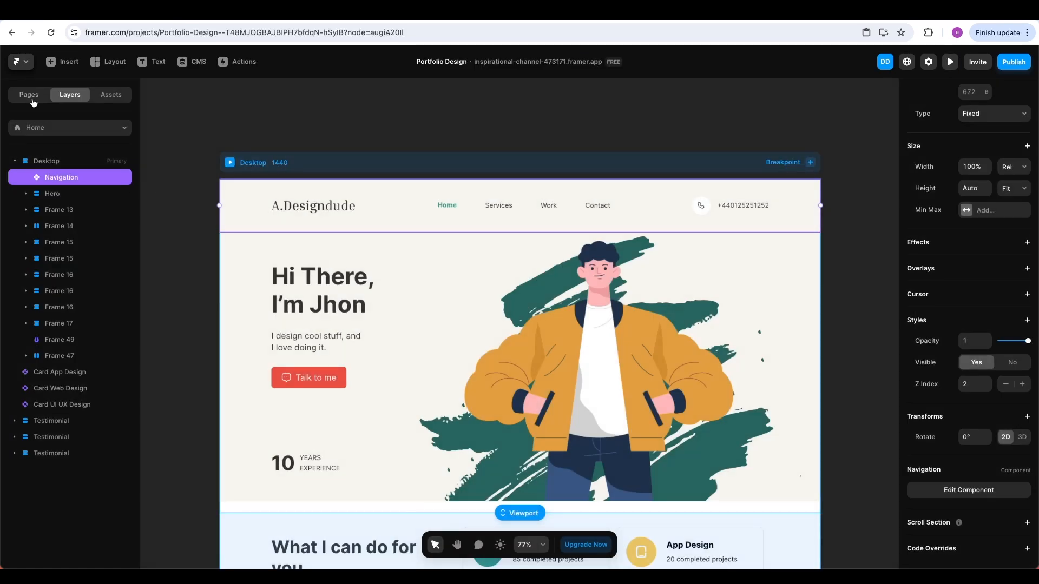
# Open the /Services page and drag the Navigation component from Assets onto it
pyautogui.click(31, 95)
pyautogui.click(52, 164)
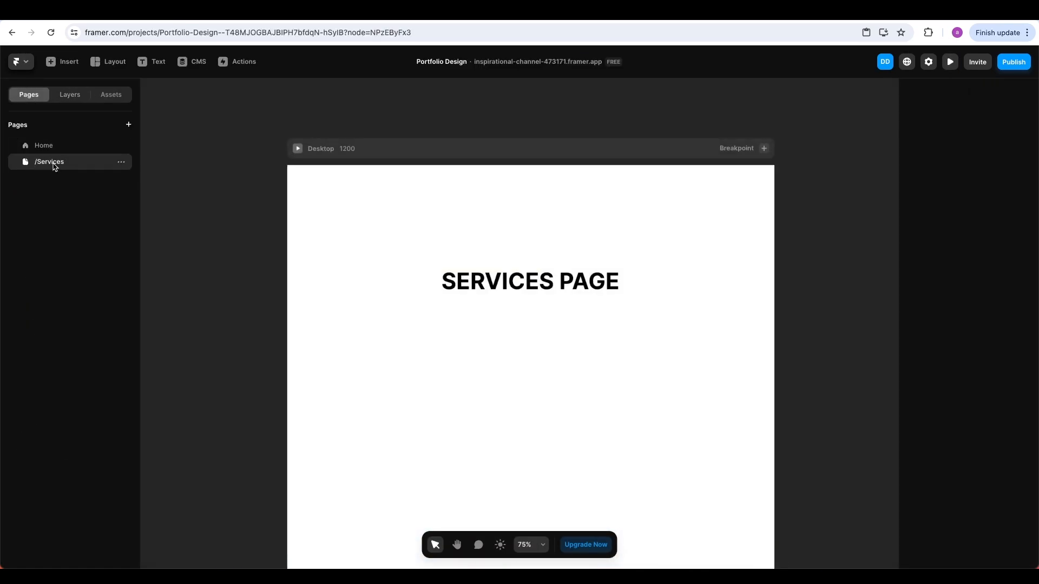
pyautogui.click(100, 99)
pyautogui.moveTo(50, 229); pyautogui.dragTo(660, 209)
# Set the /Services desktop frame width to 1440
pyautogui.click(508, 166)
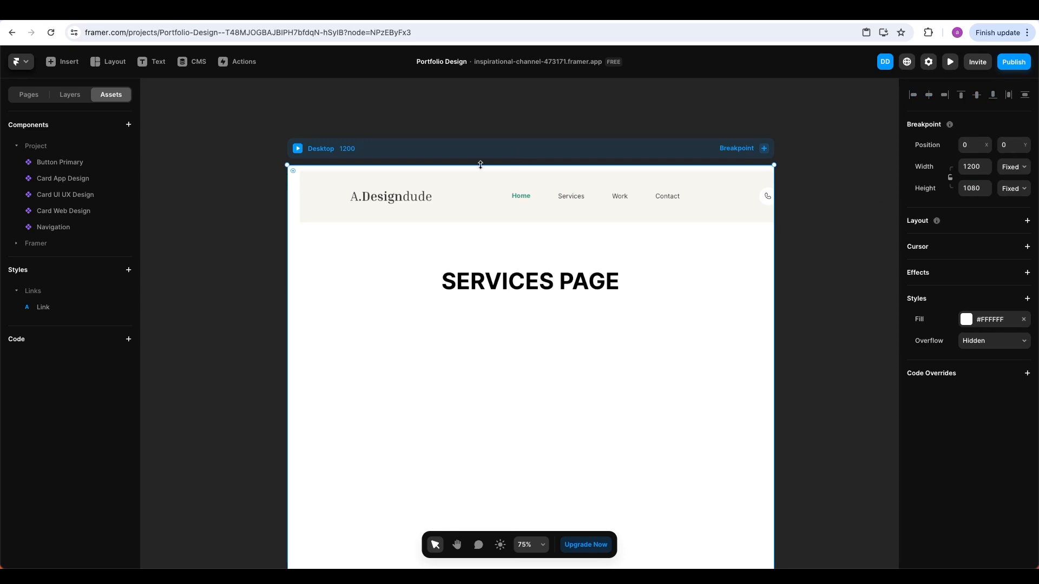
pyautogui.click(976, 167)
pyautogui.write('1')
pyautogui.press('Return')
# Align the navigation bar to the frame's left edge and set its position to Fixed
pyautogui.click(743, 208)
pyautogui.moveTo(767, 212); pyautogui.dragTo(658, 212)
pyautogui.click(980, 227)
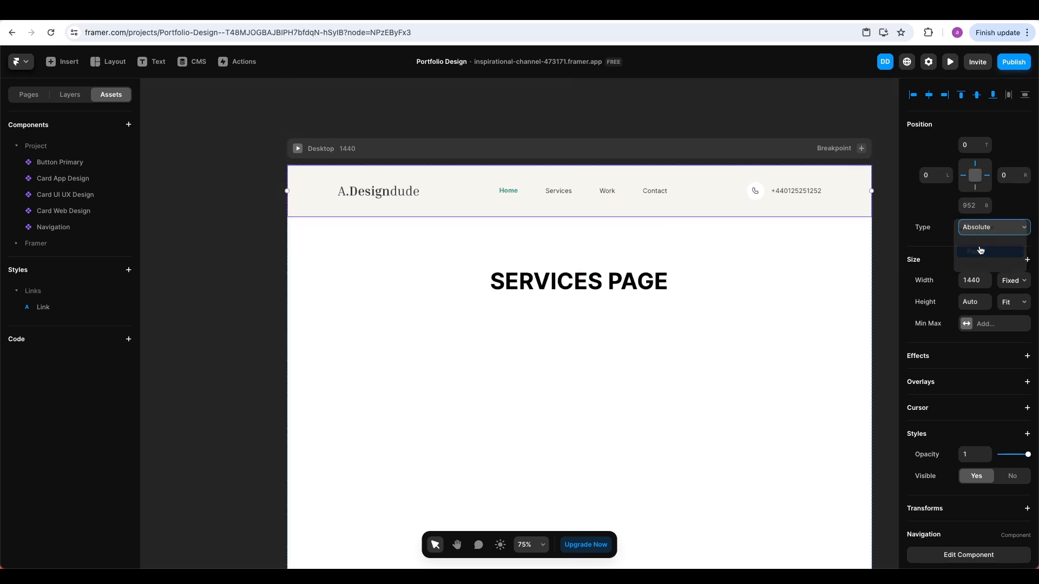
pyautogui.click(980, 251)
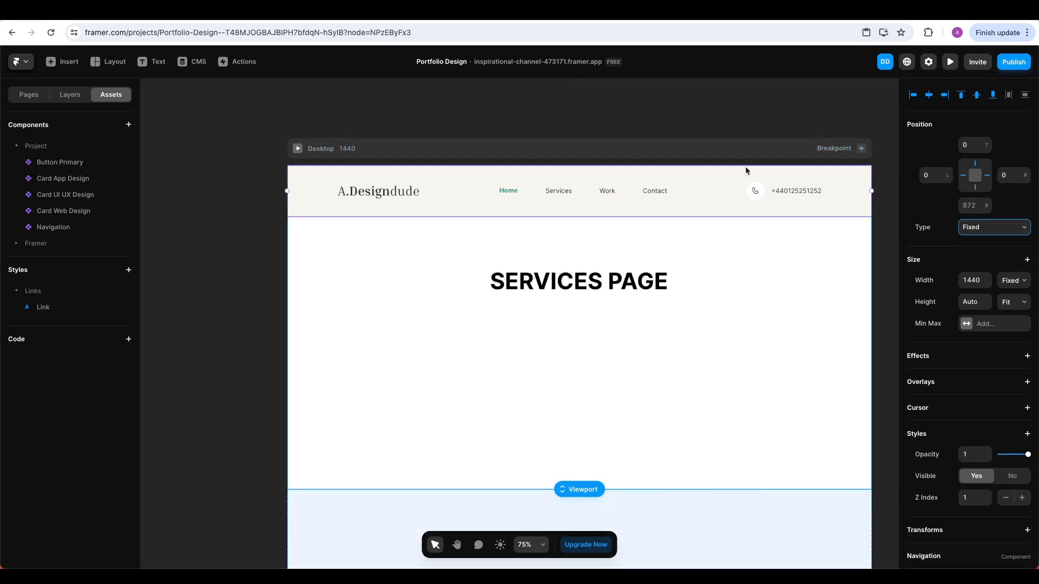
pyautogui.click(729, 137)
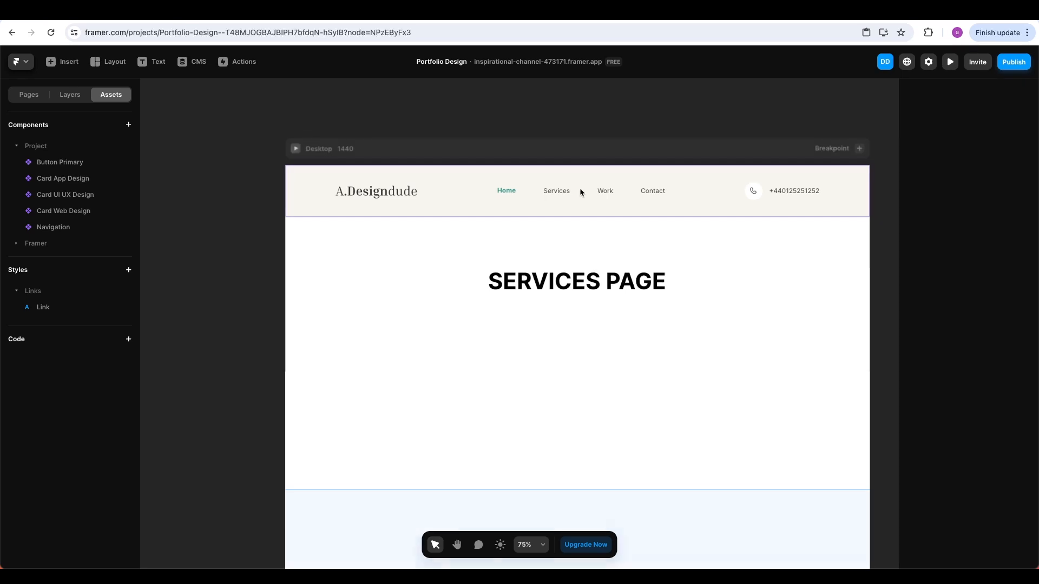
pyautogui.click(553, 192)
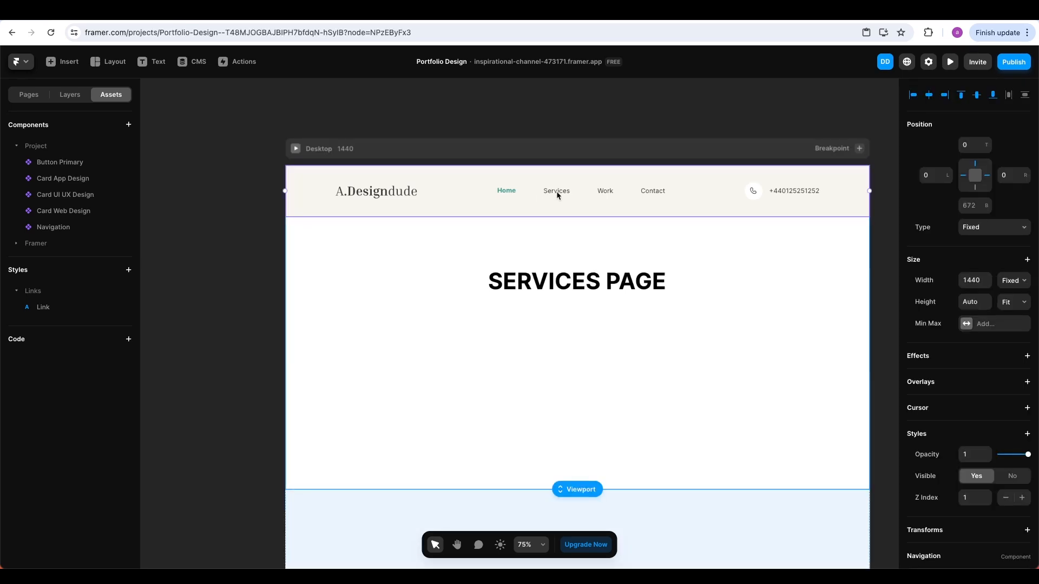
pyautogui.scroll(10, 554, 191)
pyautogui.scroll(-10, 558, 195)
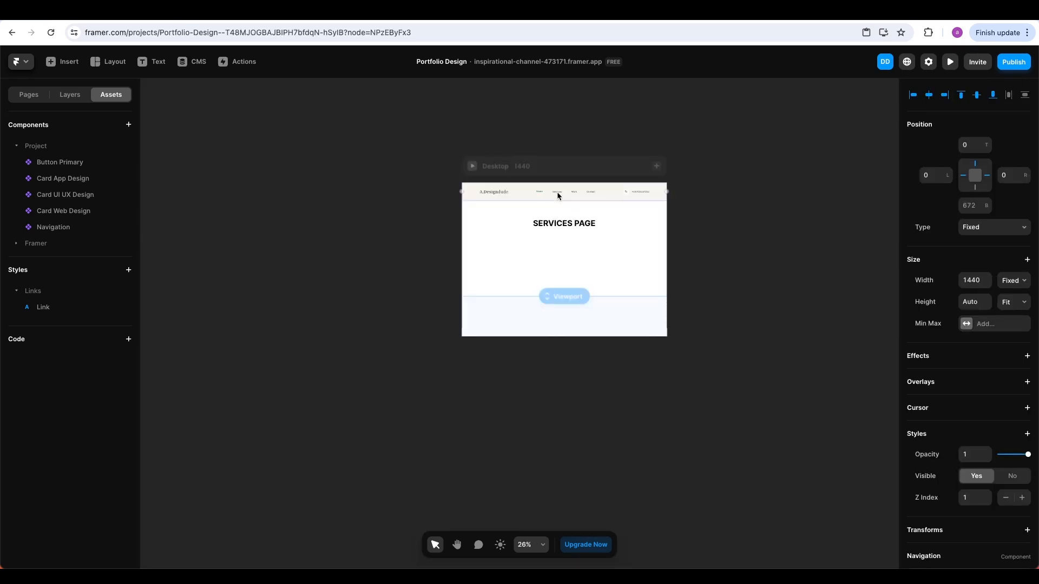
# Open the Navigation component and add a second variant, Variant 2
pyautogui.doubleClick(559, 195)
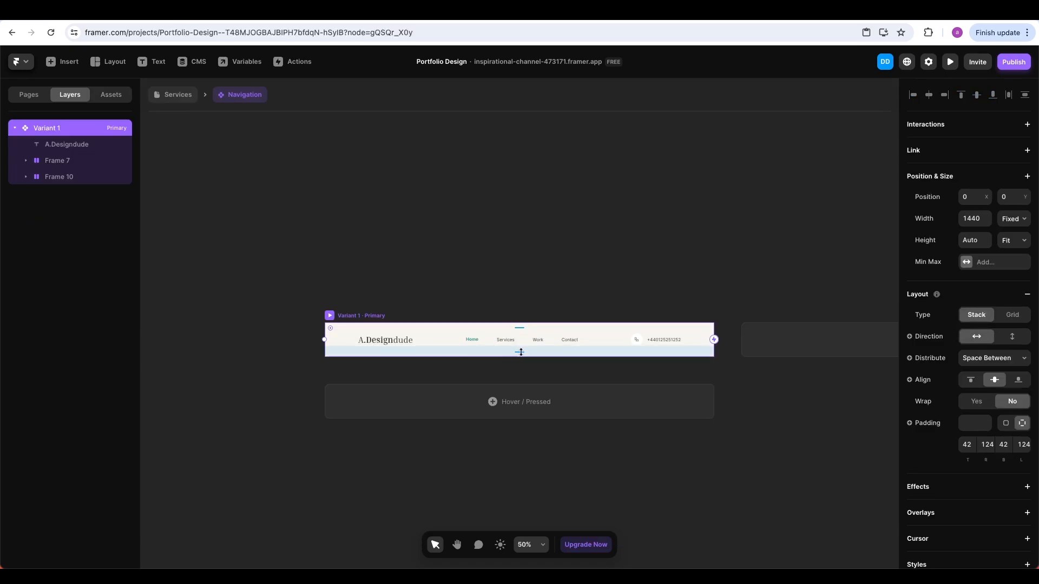
pyautogui.click(782, 343)
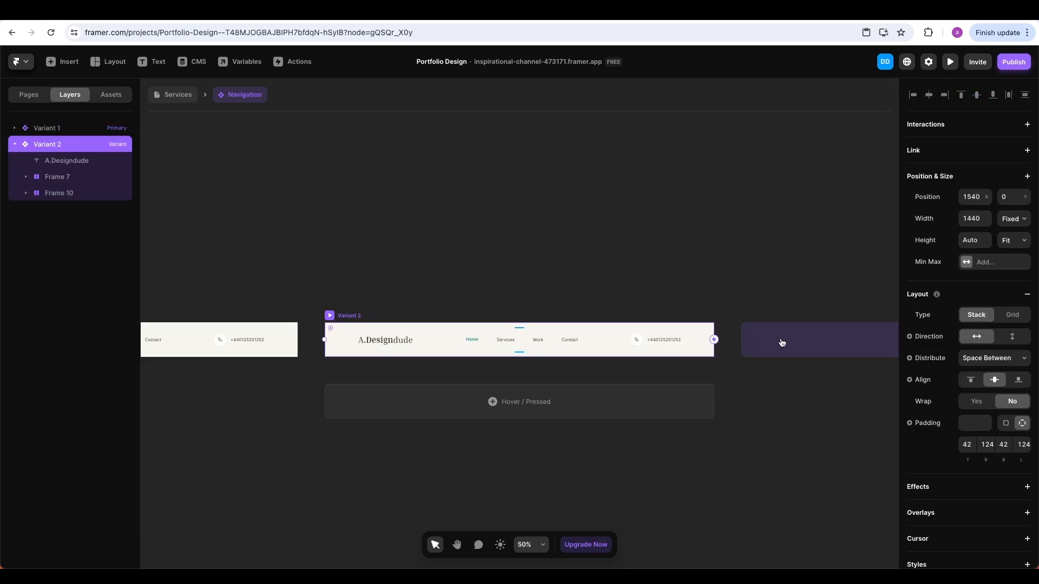
pyautogui.rightClick(502, 341)
pyautogui.click(502, 342)
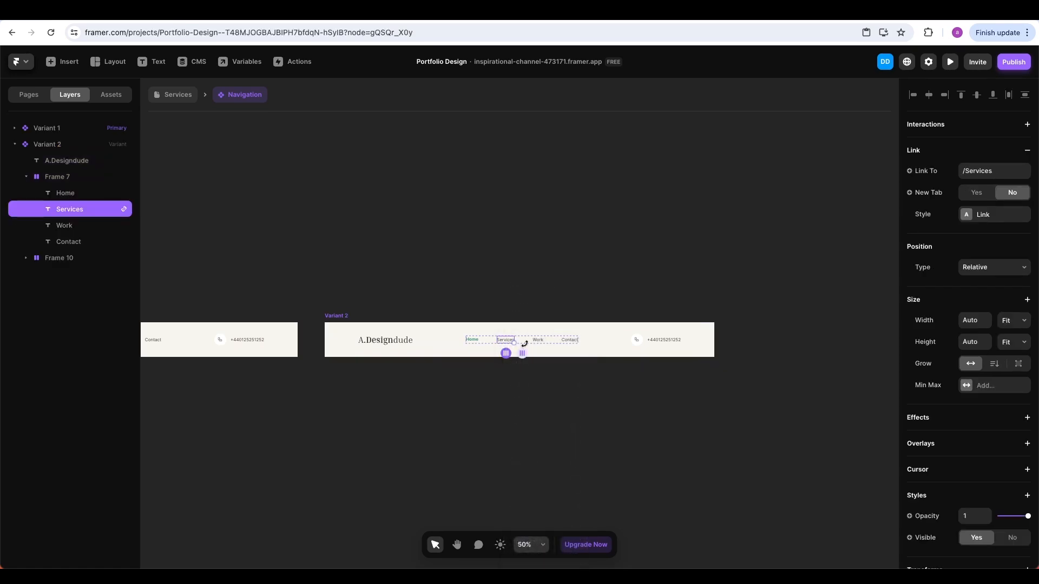
# In Variant 2, make the Services text Bold and teal, sampled from the design
pyautogui.scroll(-3, 964, 388)
pyautogui.scroll(-2, 964, 388)
pyautogui.click(969, 407)
pyautogui.click(990, 428)
pyautogui.click(990, 428)
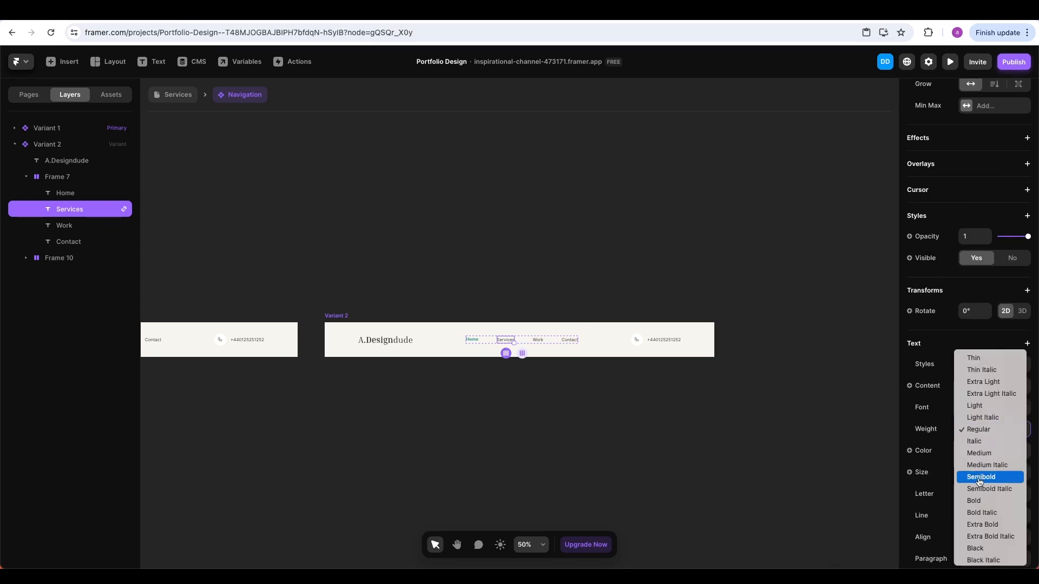
pyautogui.click(974, 500)
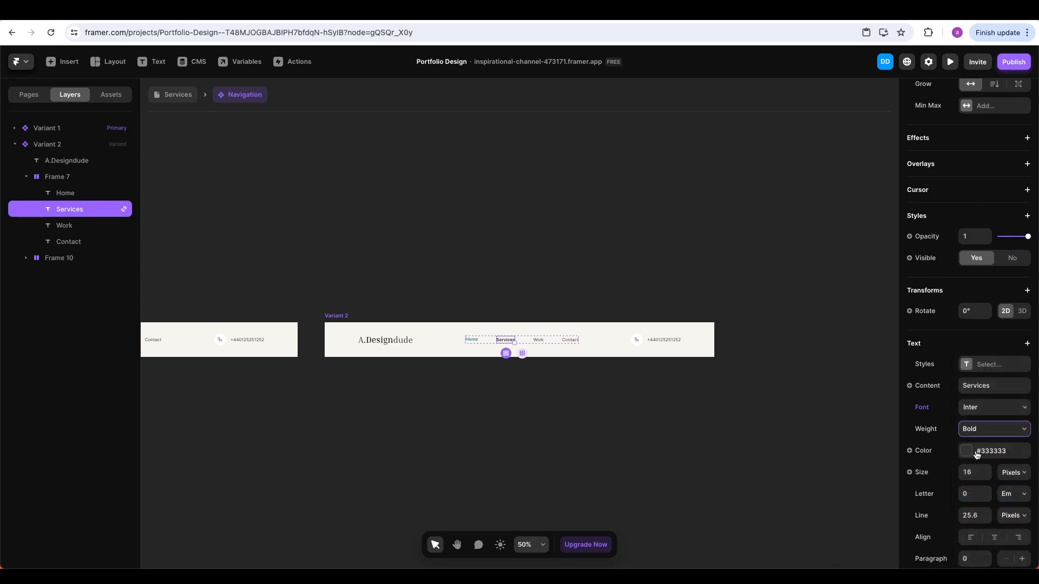
pyautogui.click(980, 452)
pyautogui.click(864, 462)
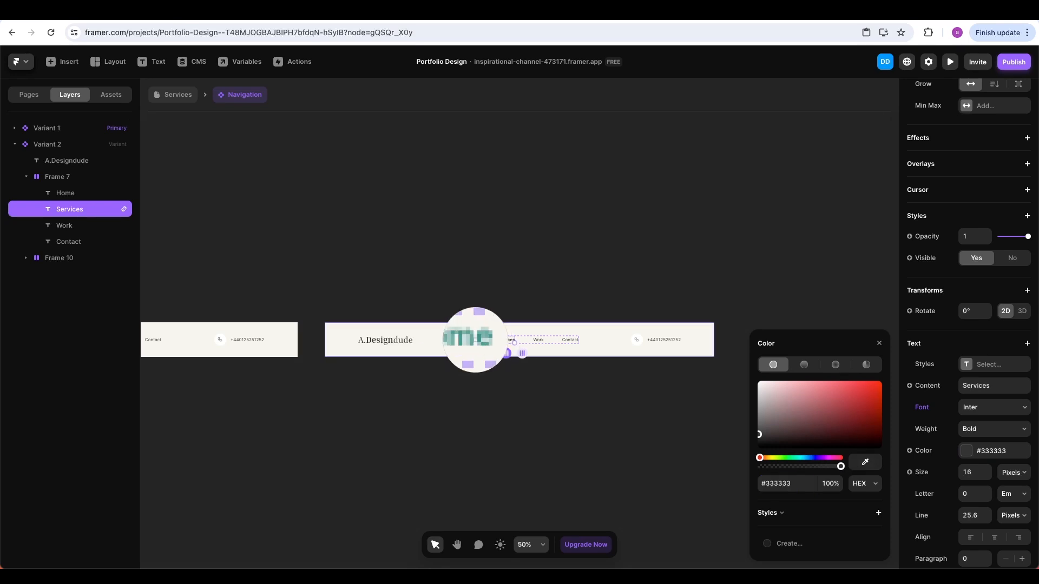
pyautogui.click(479, 340)
# Make the Variant 2 Home text dark grey #333333 at Regular weight
pyautogui.scroll(5, 505, 354)
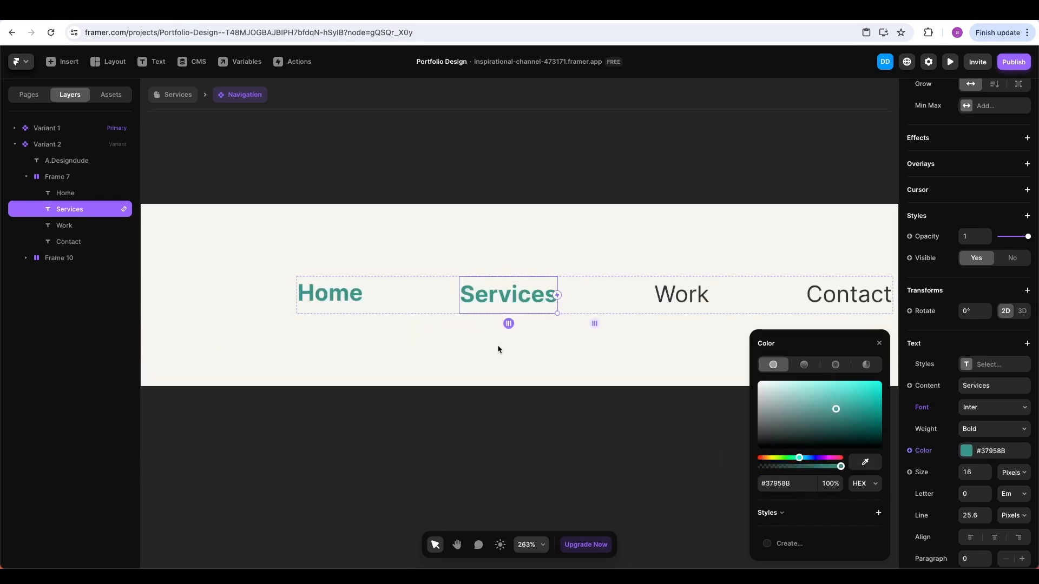
pyautogui.click(352, 299)
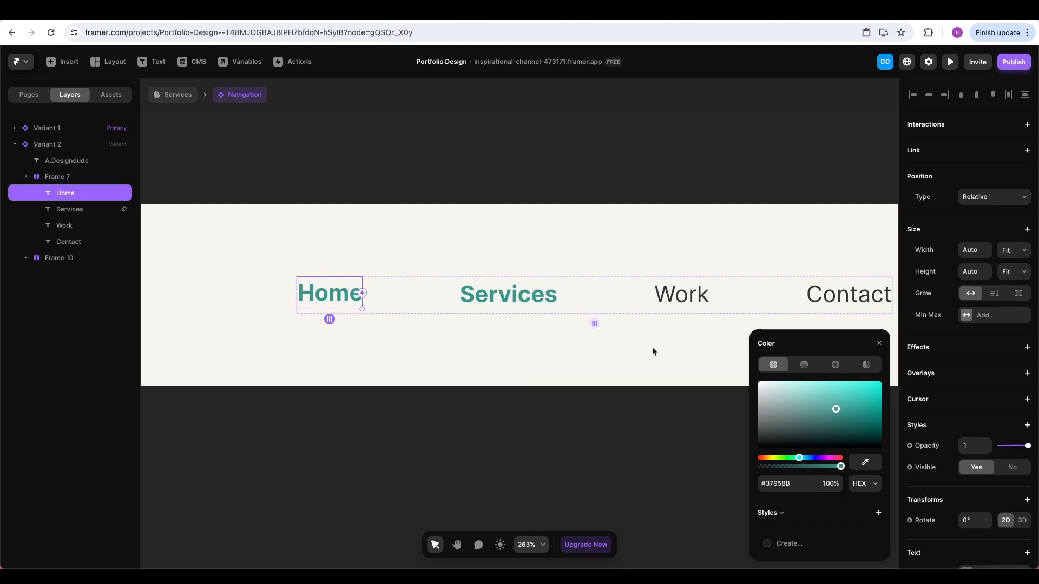
pyautogui.scroll(-4, 965, 433)
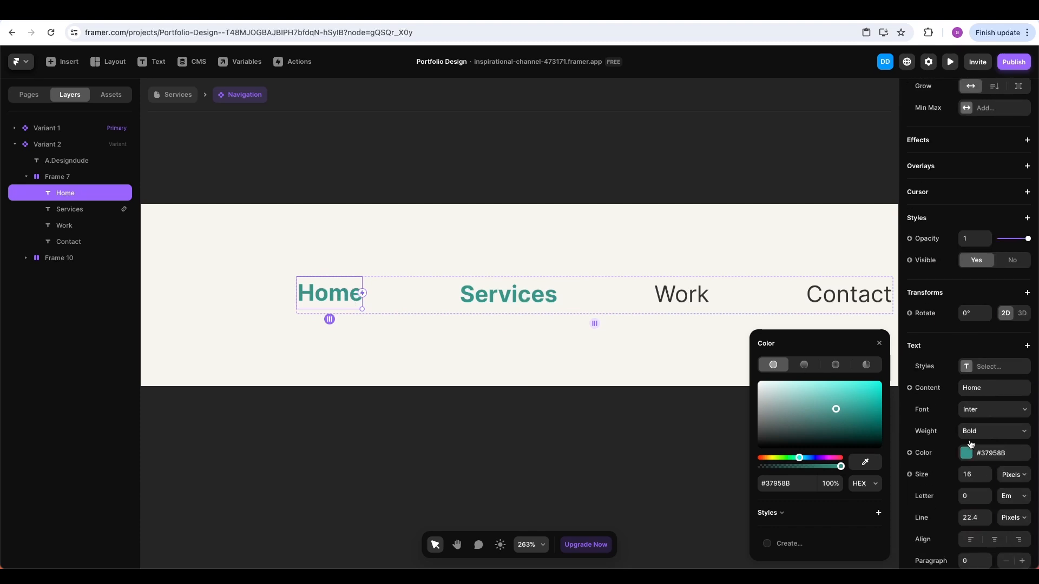
pyautogui.click(966, 453)
pyautogui.click(967, 453)
pyautogui.click(875, 464)
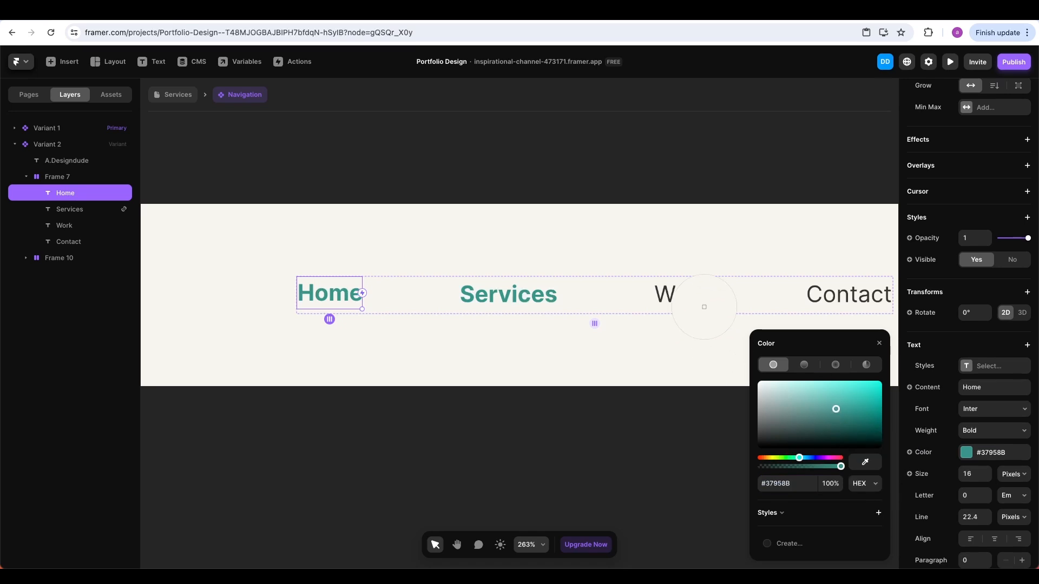
pyautogui.click(704, 297)
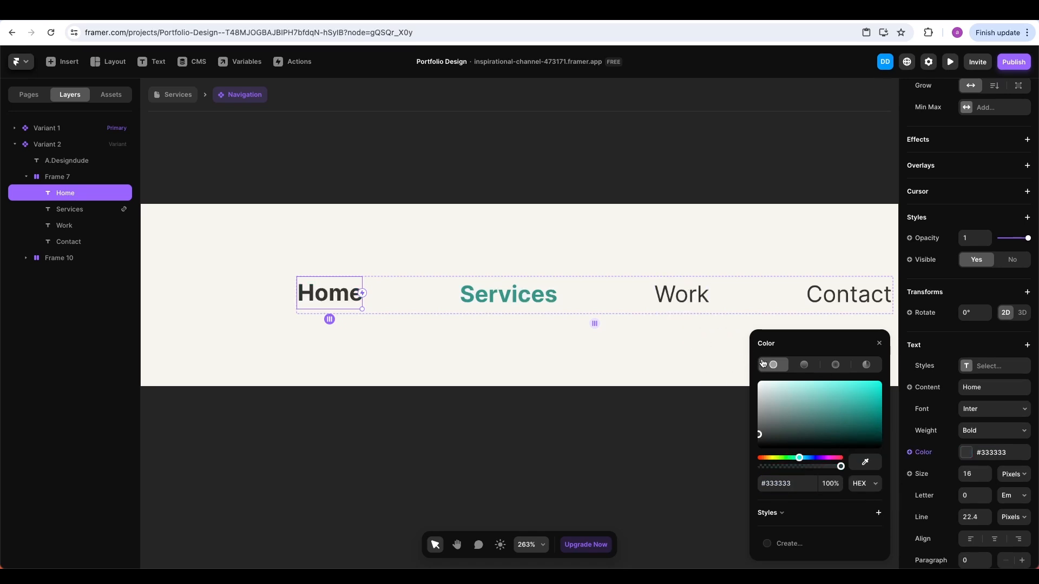
pyautogui.click(879, 344)
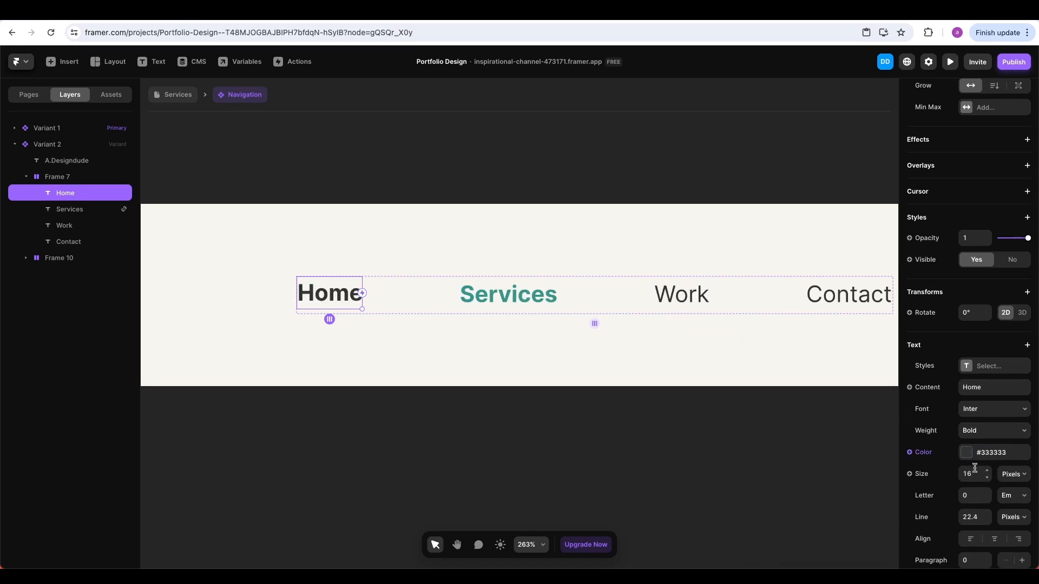
pyautogui.click(986, 434)
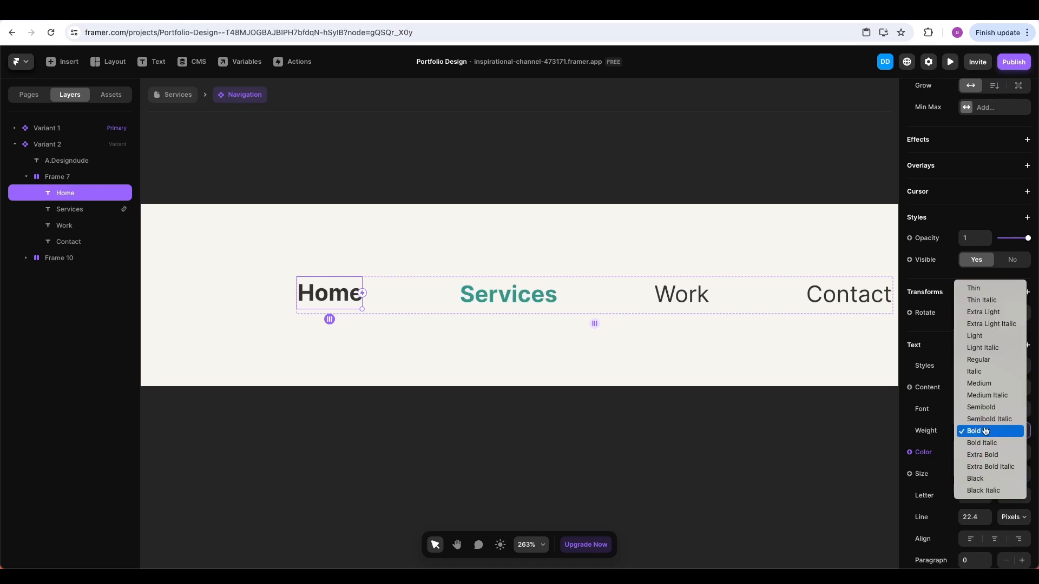
pyautogui.press('Escape')
pyautogui.click(966, 369)
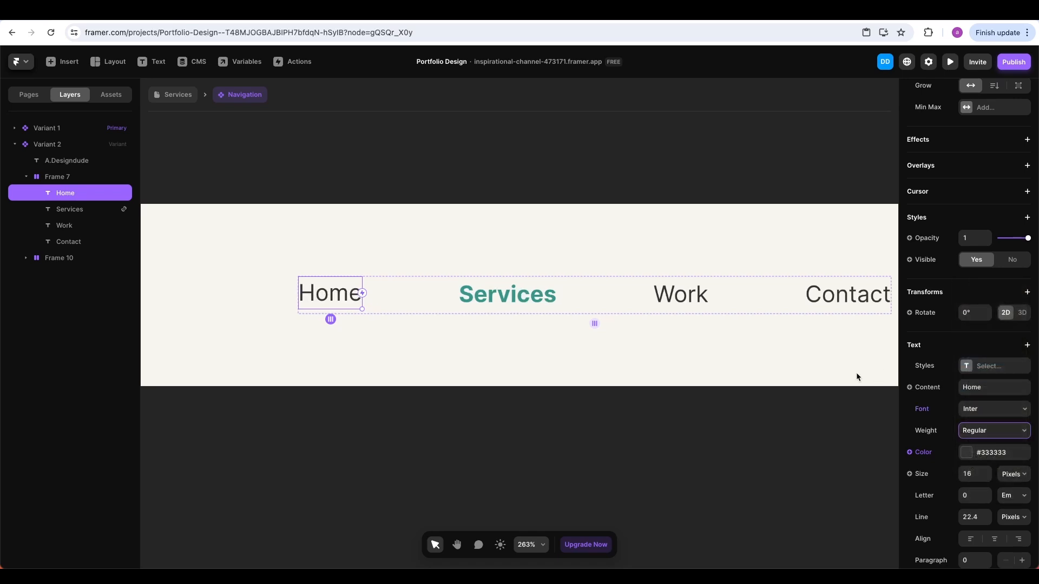
pyautogui.click(623, 414)
# On the /Services page, switch the Navigation instance to Variant 2
pyautogui.scroll(-10, 623, 414)
pyautogui.scroll(10, 627, 413)
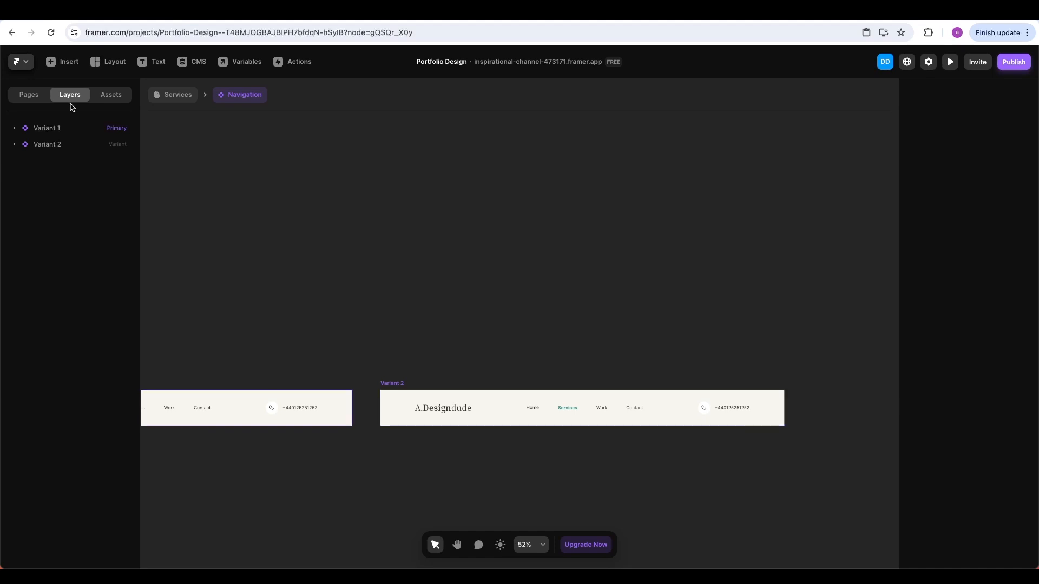
pyautogui.click(43, 96)
pyautogui.click(42, 163)
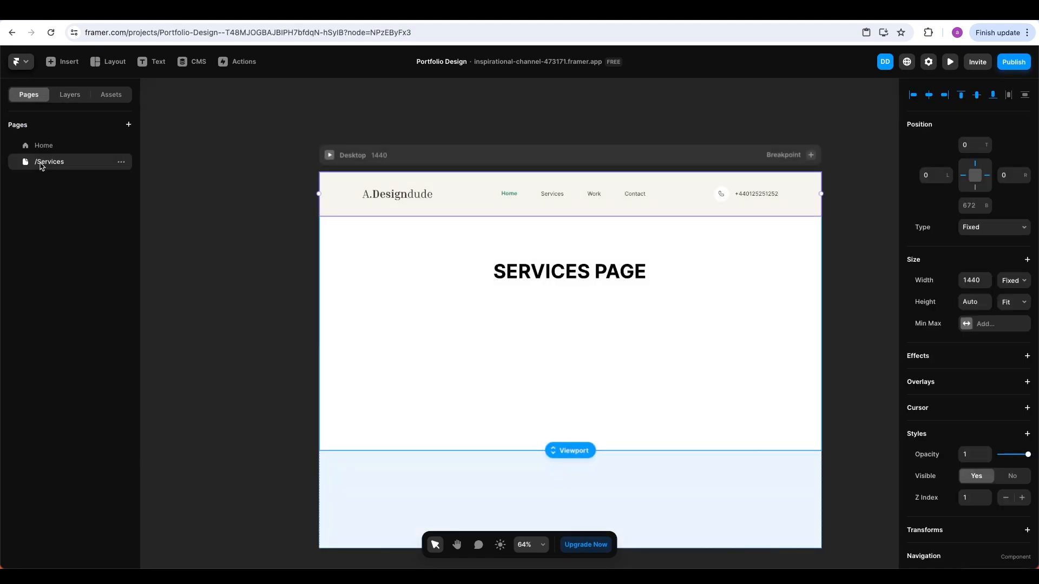
pyautogui.scroll(-4, 1001, 425)
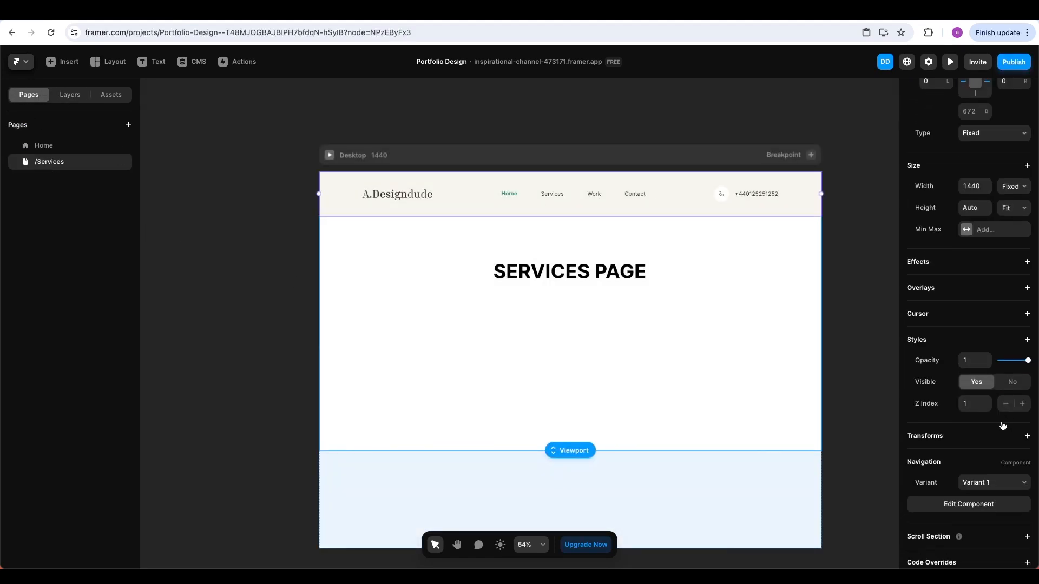
pyautogui.click(985, 468)
pyautogui.click(979, 482)
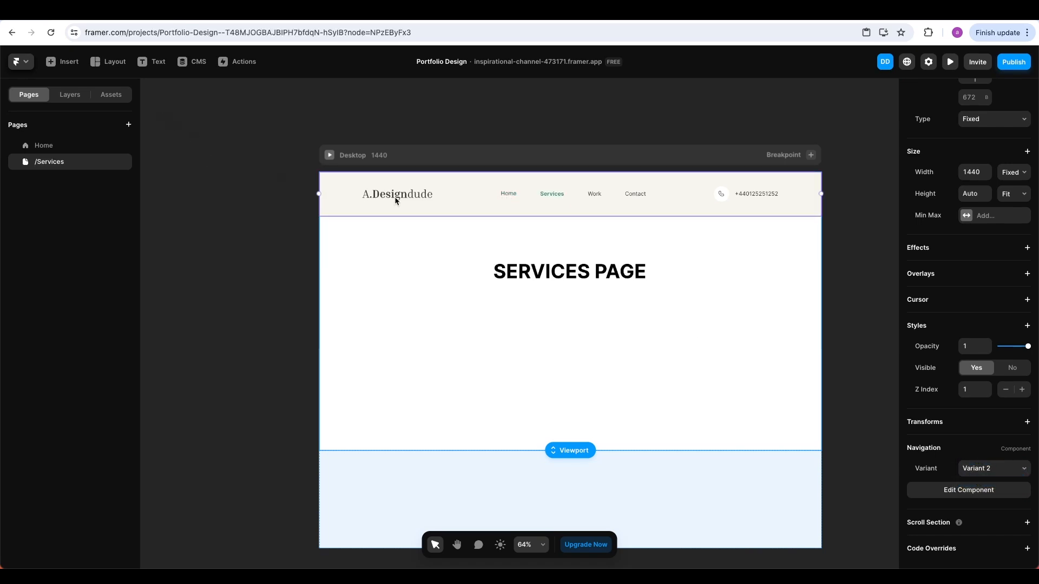
# In the Navigation component, link Variant 1's Home text to the Home page
pyautogui.doubleClick(456, 194)
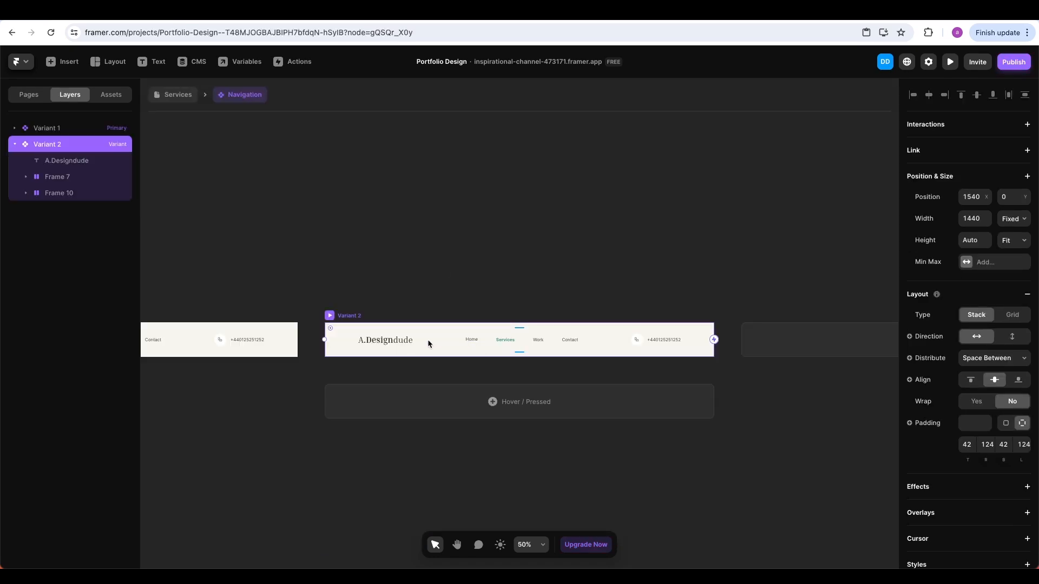
pyautogui.hscroll(-5, 372, 340)
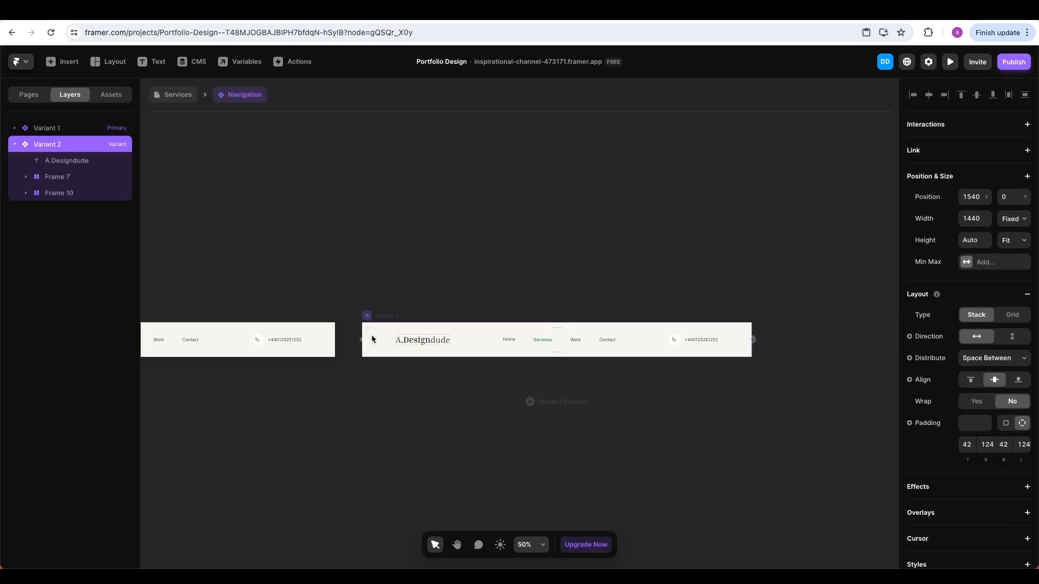
pyautogui.hscroll(-4, 371, 336)
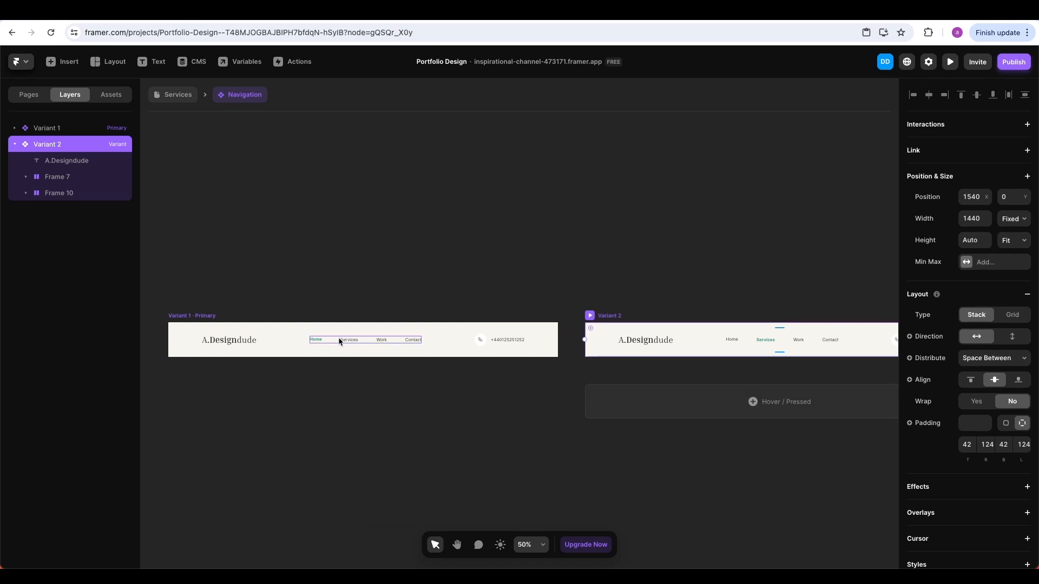
pyautogui.click(318, 340)
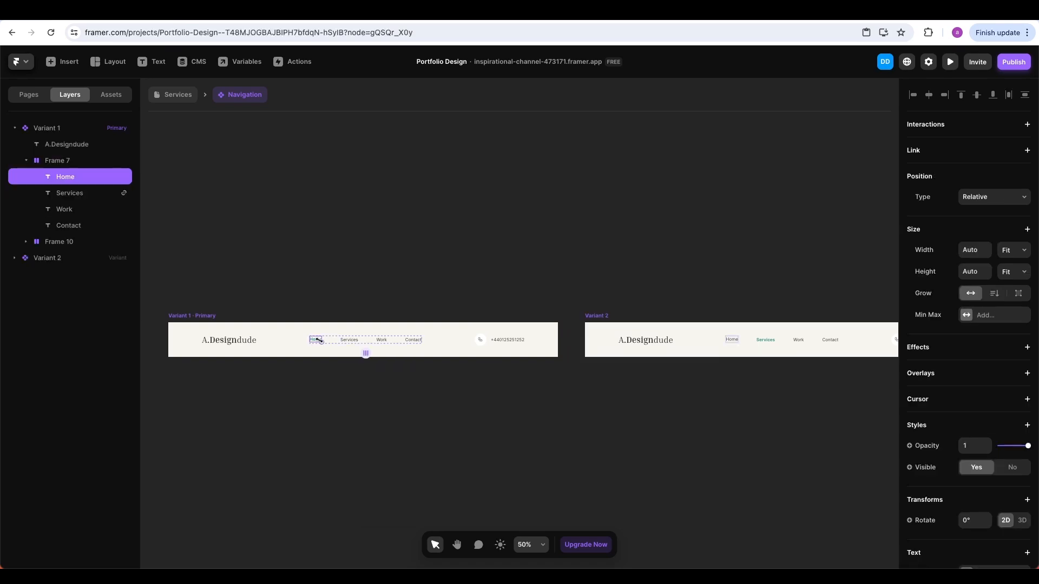
pyautogui.click(1027, 150)
pyautogui.click(998, 170)
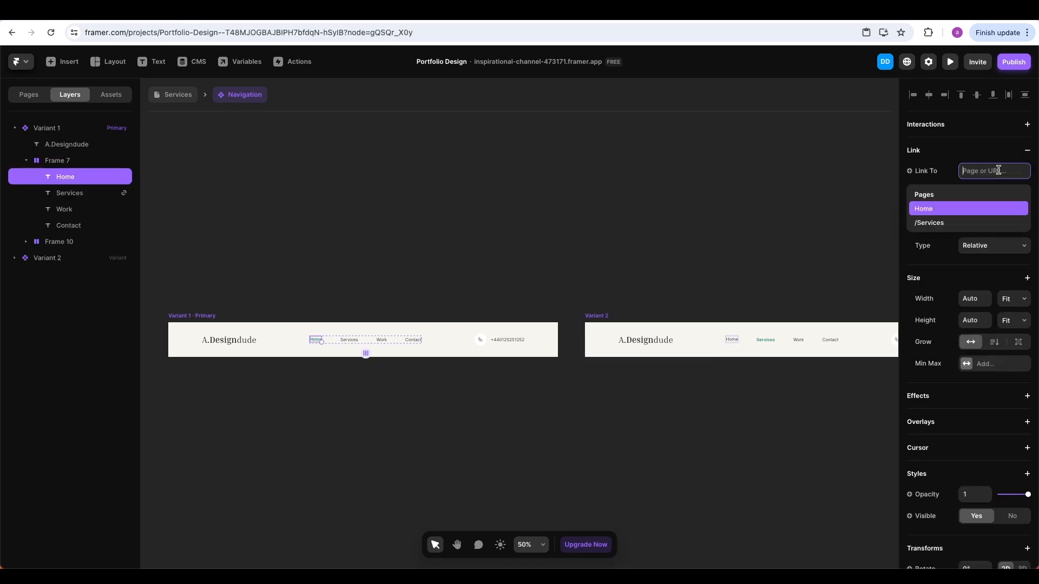
pyautogui.click(927, 213)
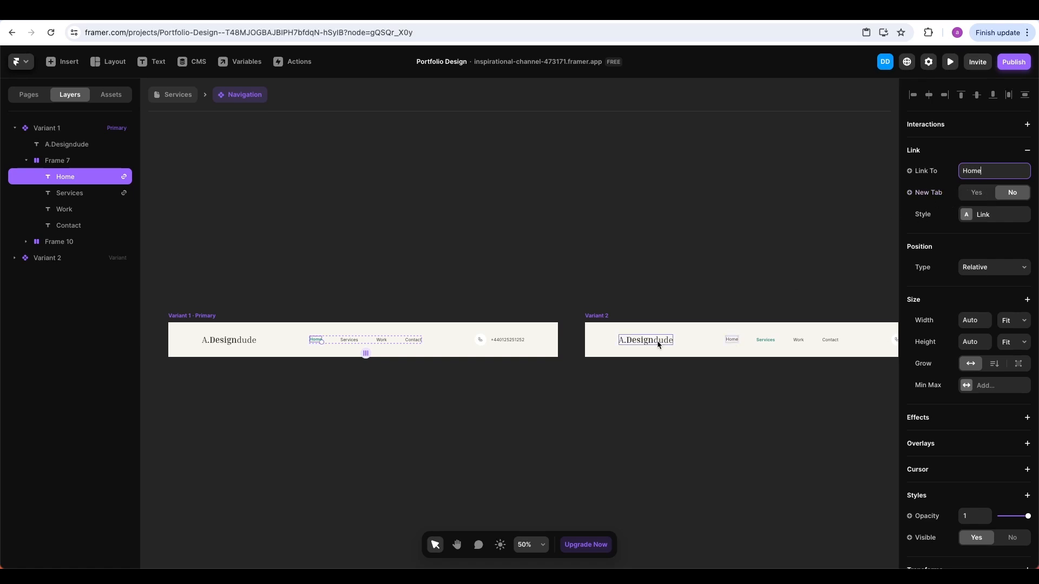
pyautogui.click(726, 336)
pyautogui.click(728, 339)
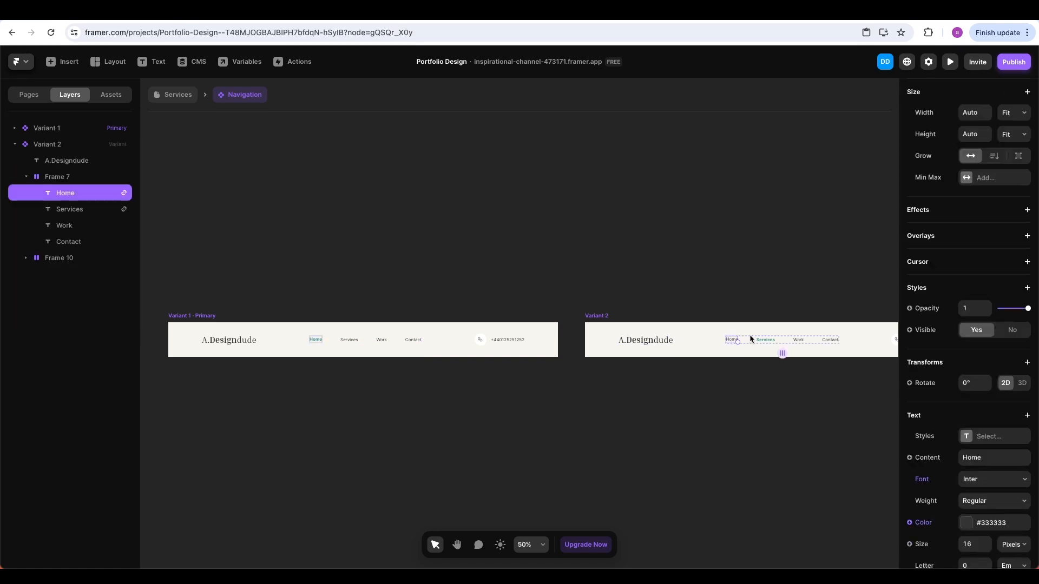
pyautogui.scroll(4, 944, 222)
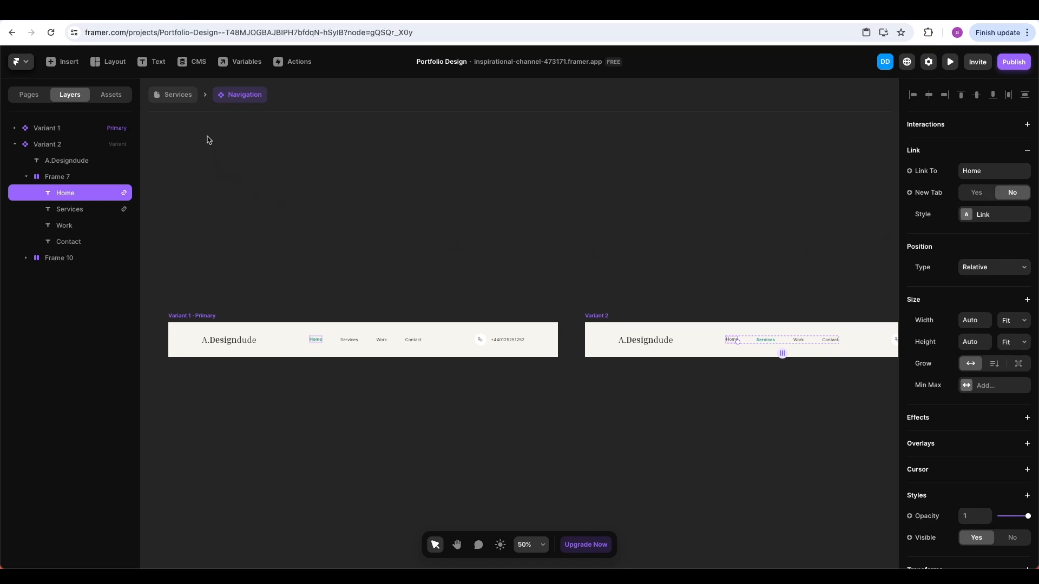
# Switch from the Services page back to the Home page and launch the site preview
pyautogui.click(187, 99)
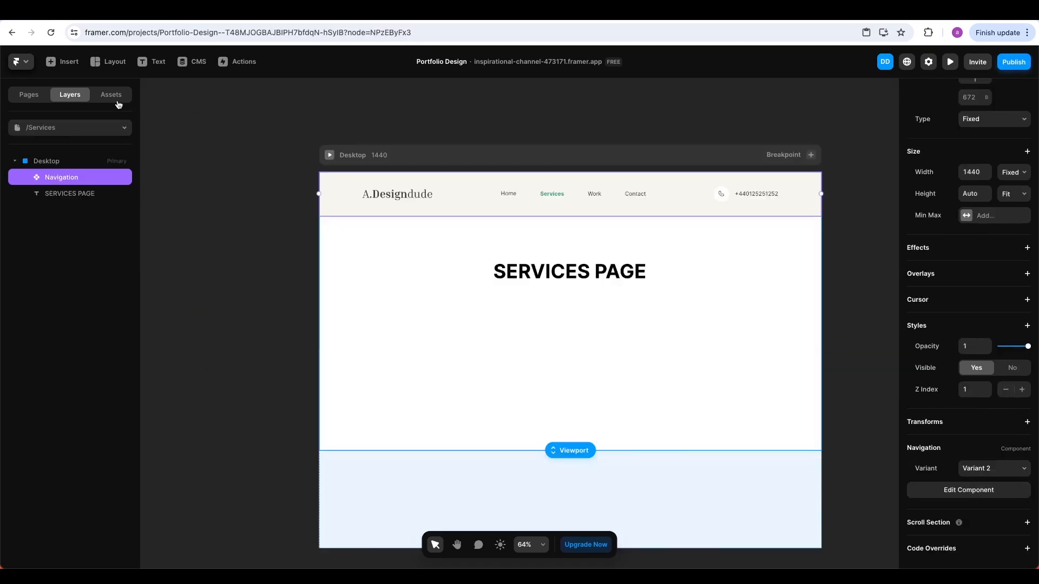
pyautogui.click(54, 128)
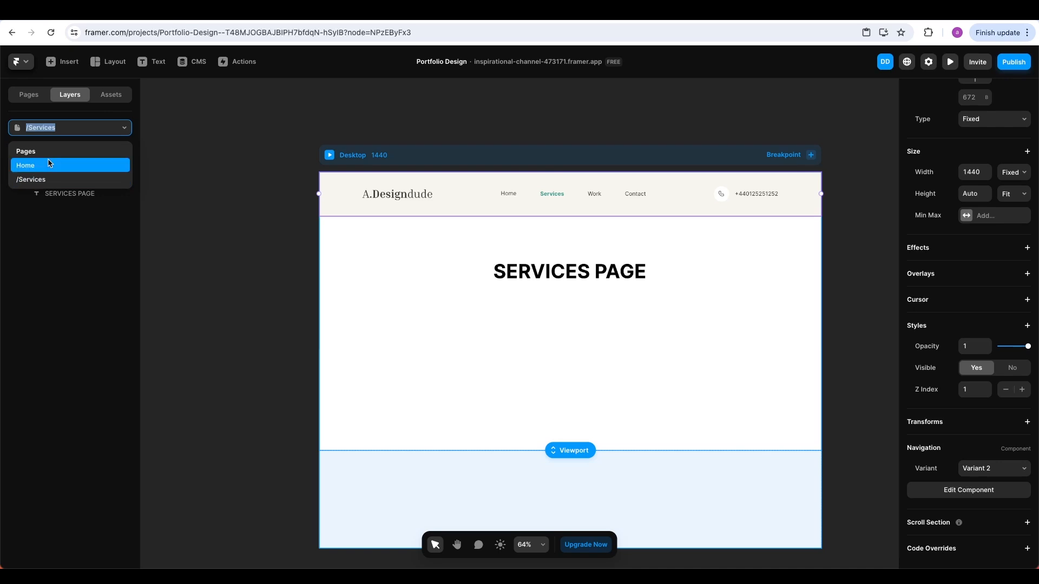
pyautogui.click(48, 163)
pyautogui.click(950, 62)
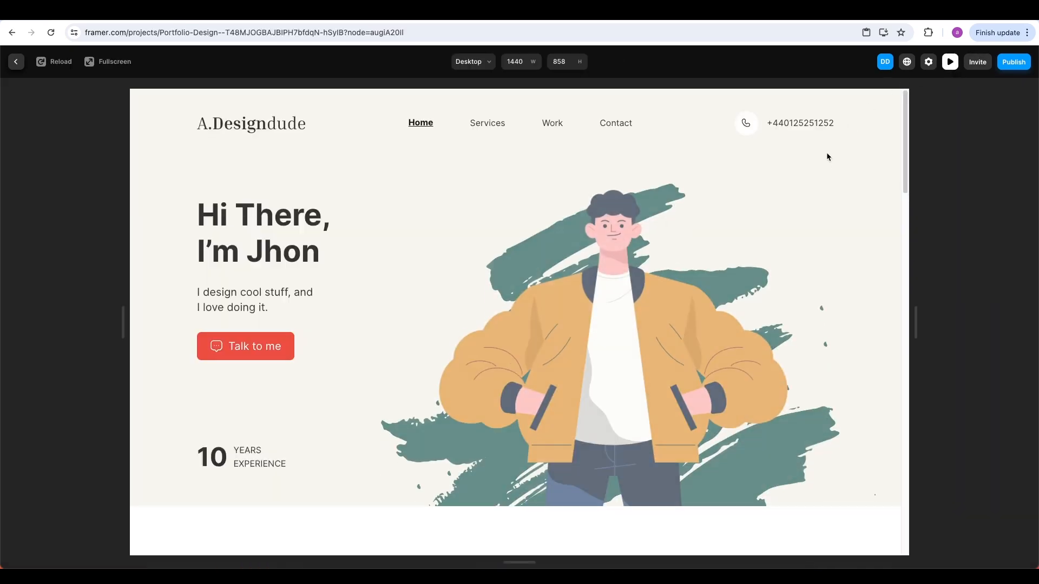
# Alternate between Services and Home three times via the nav links, then exit the preview
pyautogui.click(476, 124)
pyautogui.click(426, 128)
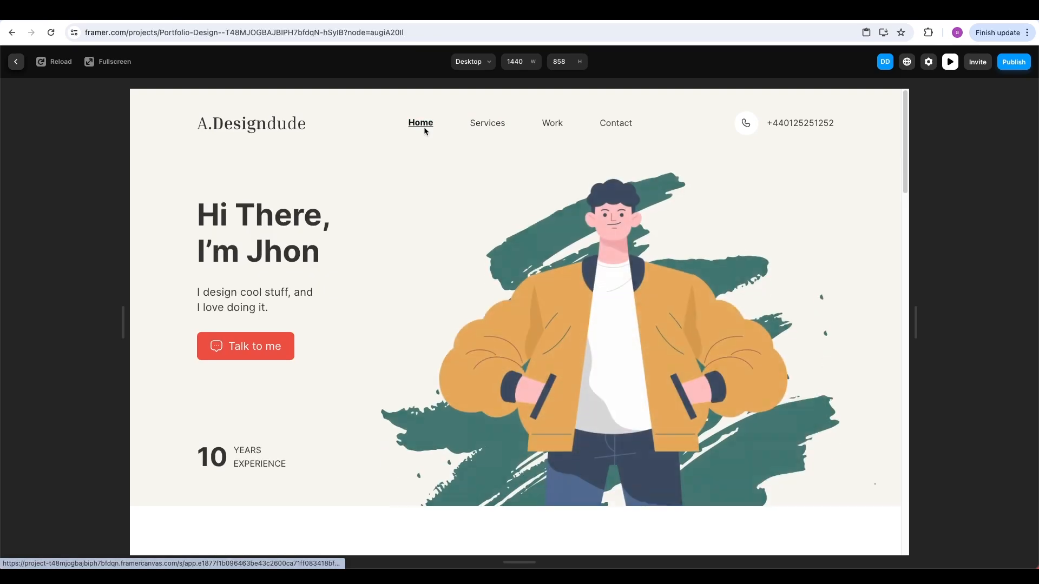
pyautogui.click(486, 126)
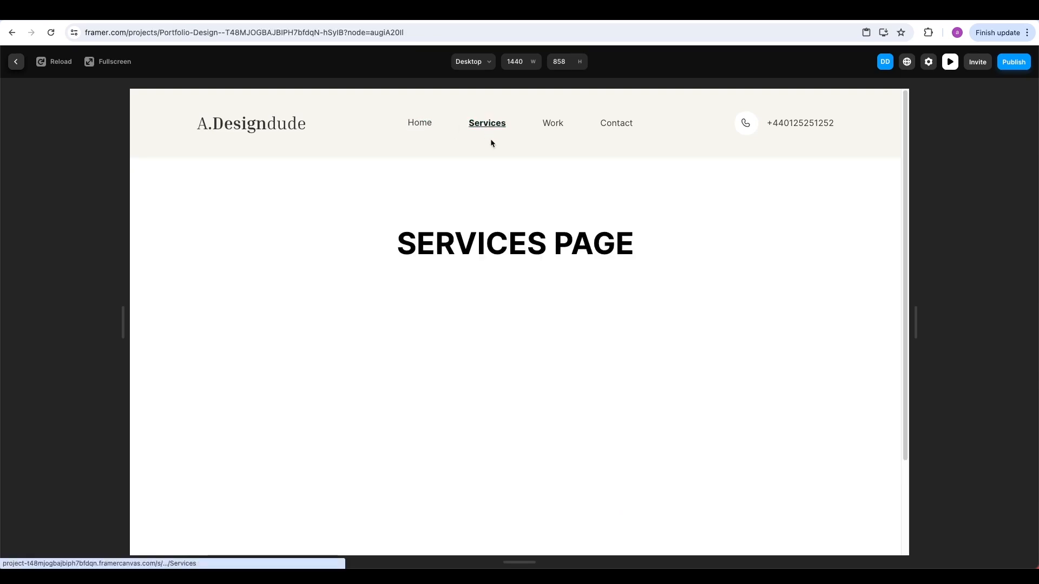
pyautogui.click(428, 124)
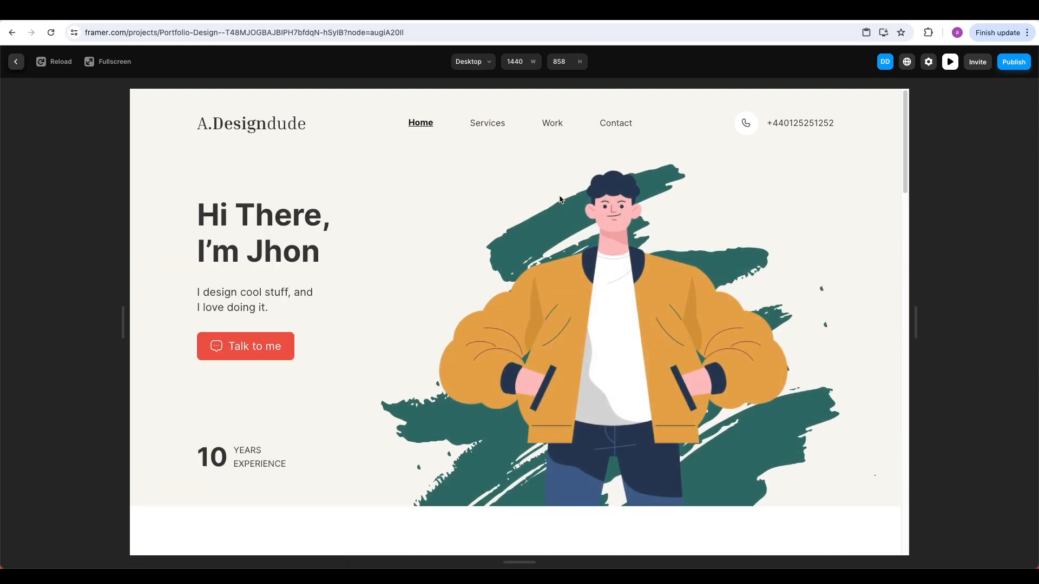
pyautogui.click(490, 128)
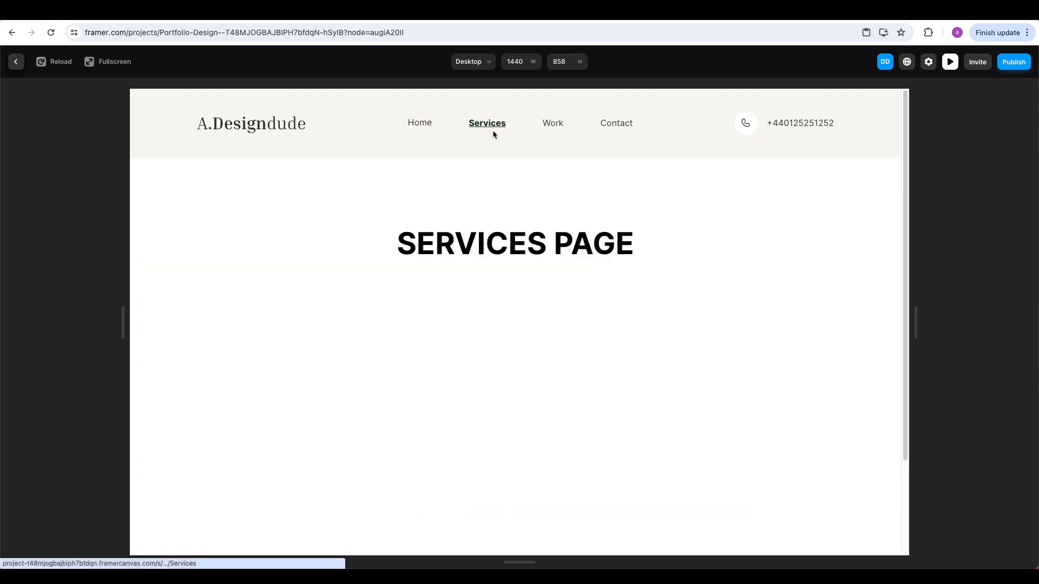
pyautogui.click(434, 125)
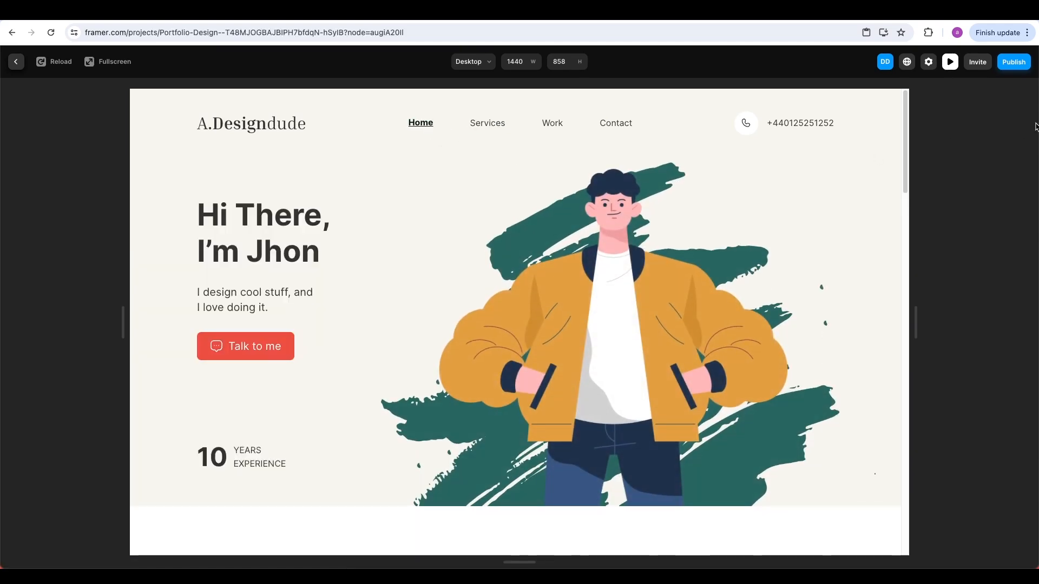
pyautogui.press('Escape')
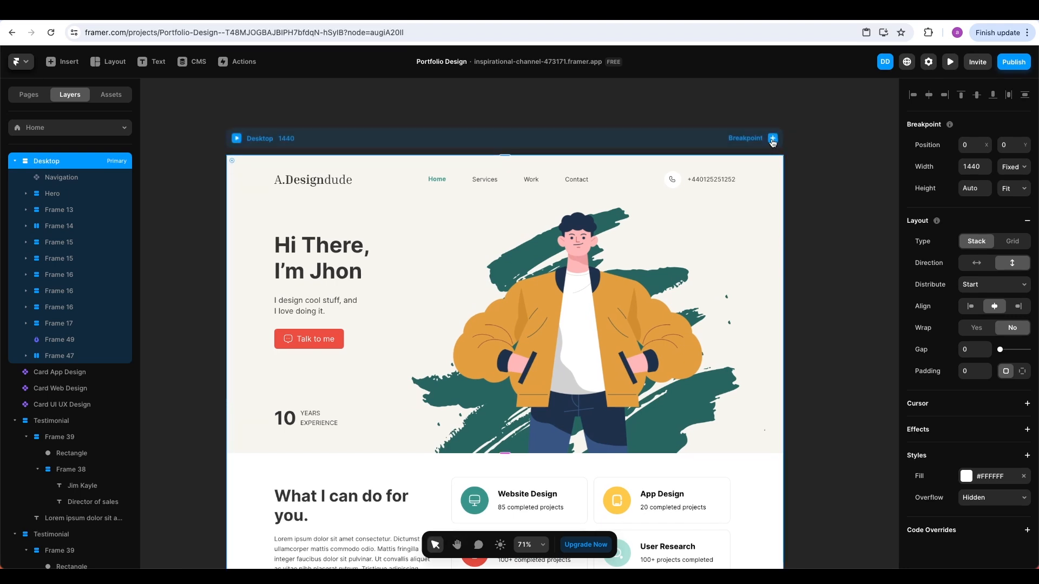
# Add a Tablet breakpoint to the Home page
pyautogui.click(772, 139)
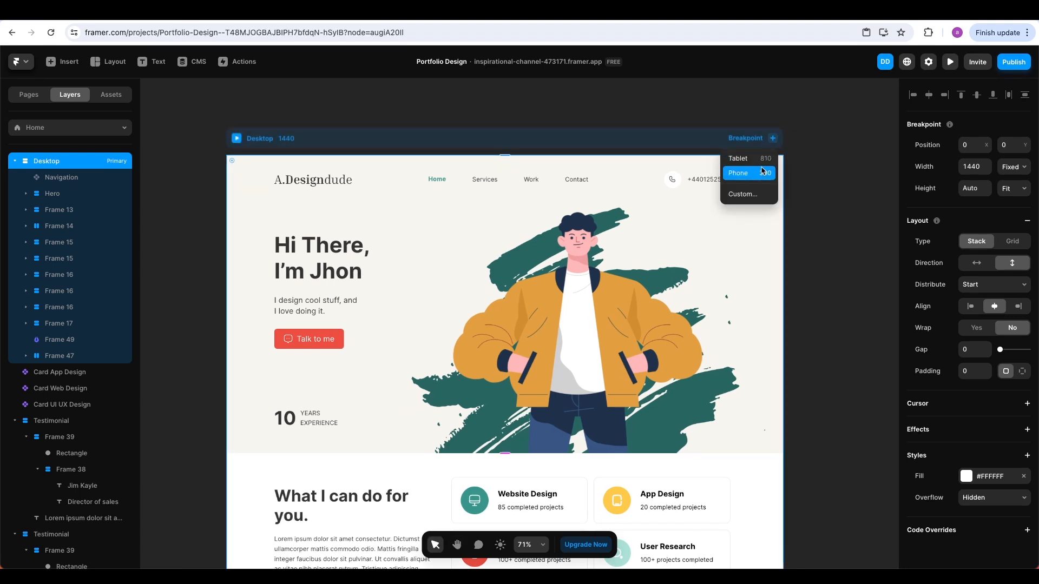
pyautogui.click(762, 164)
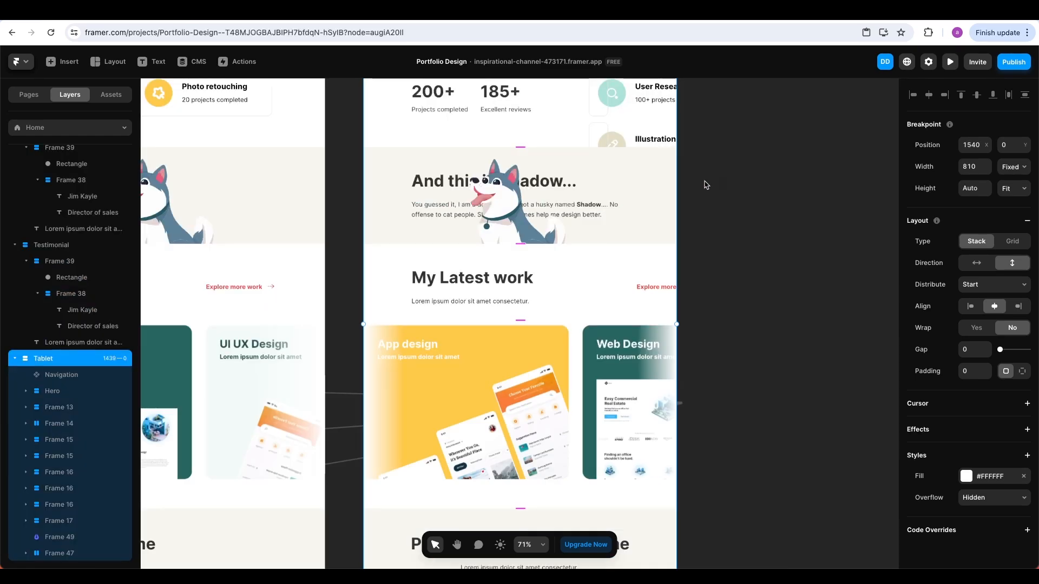
pyautogui.scroll(-6, 703, 183)
pyautogui.scroll(-3, 705, 184)
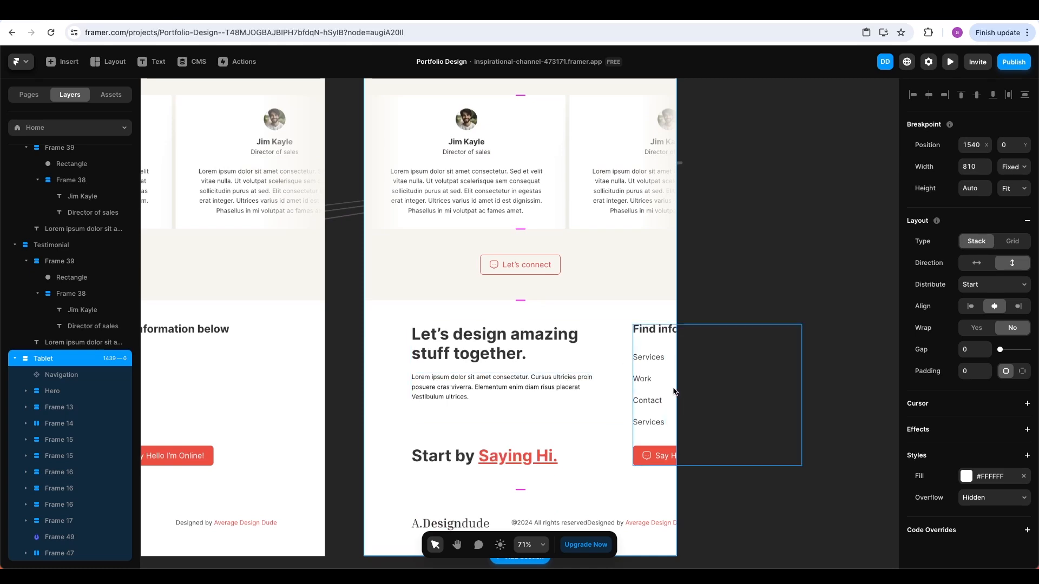
pyautogui.scroll(8, 671, 342)
pyautogui.scroll(10, 671, 342)
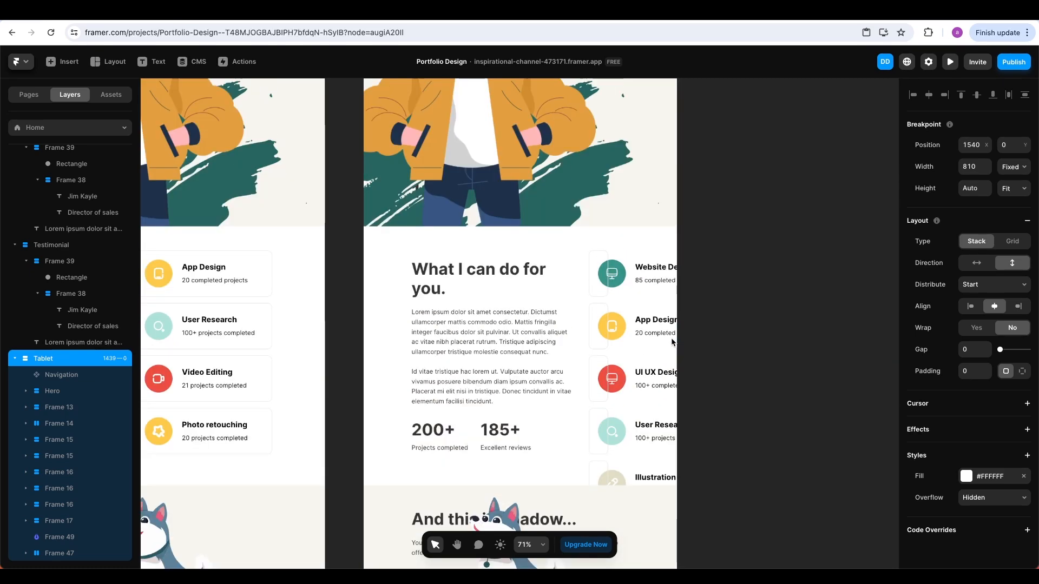
# Shrink the Tablet hero image to 549×823 and move it up and right beside the heading
pyautogui.click(565, 291)
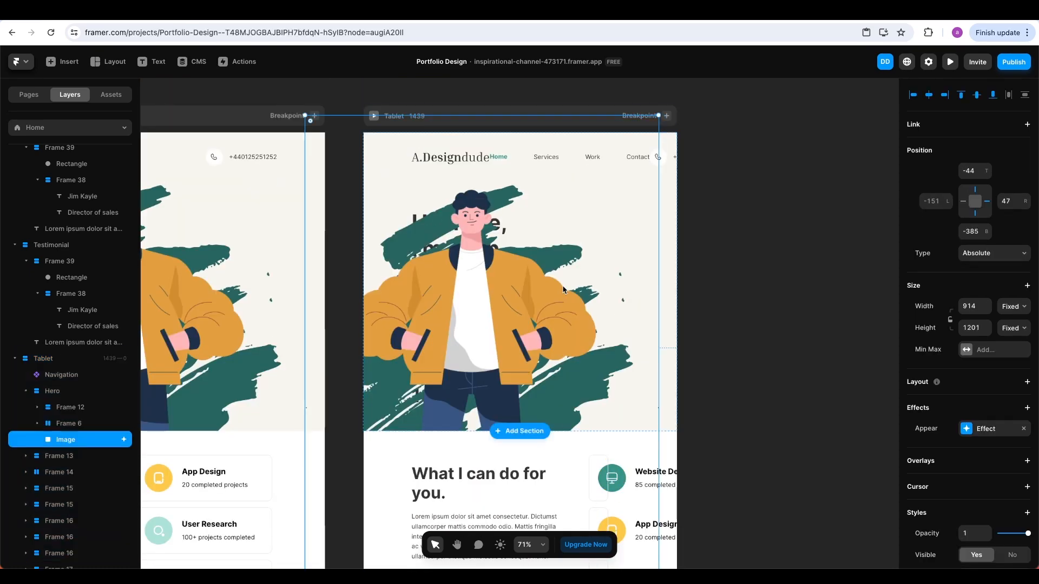
pyautogui.moveTo(303, 114); pyautogui.dragTo(481, 198)
pyautogui.moveTo(570, 297); pyautogui.dragTo(582, 275)
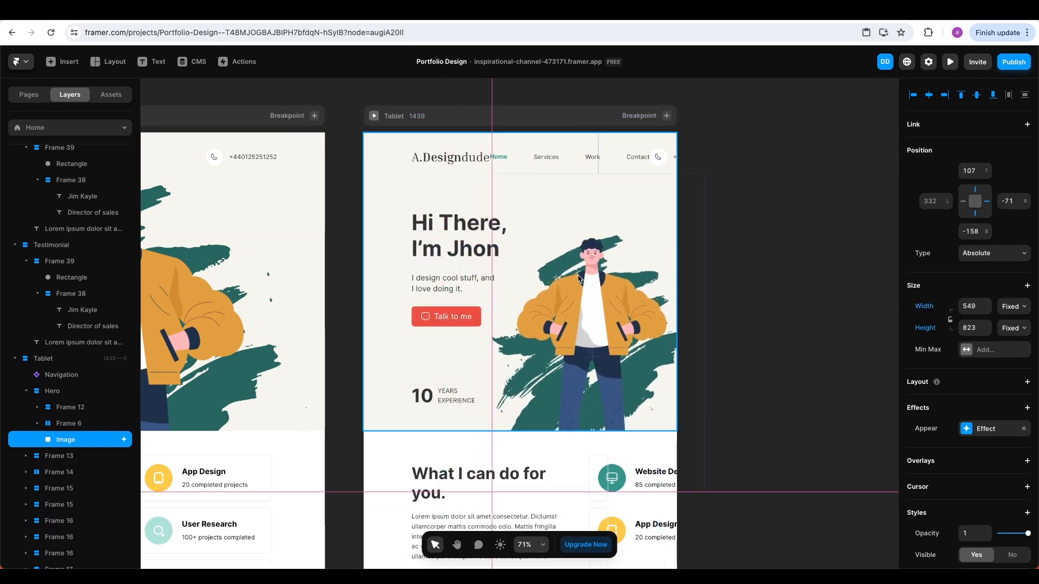
pyautogui.click(735, 261)
pyautogui.scroll(1, 730, 270)
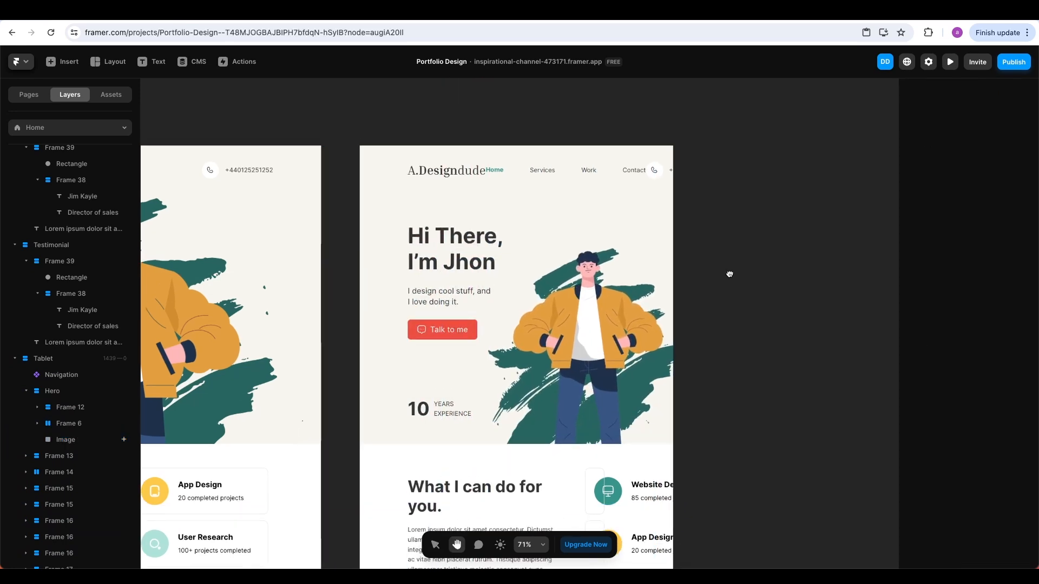
pyautogui.click(488, 170)
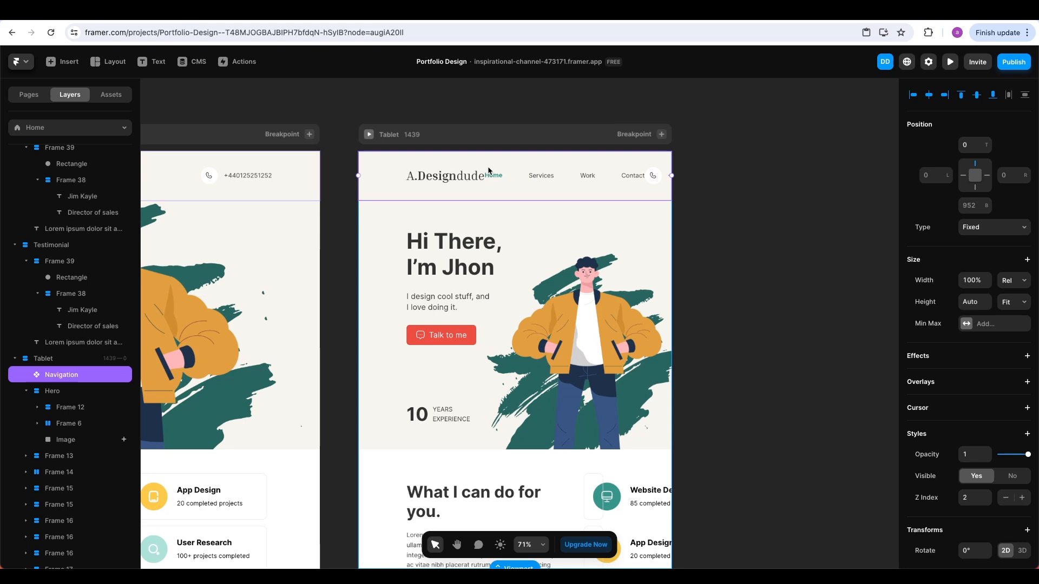
# Add a third Navigation variant named 'Tablet variant'
pyautogui.doubleClick(539, 167)
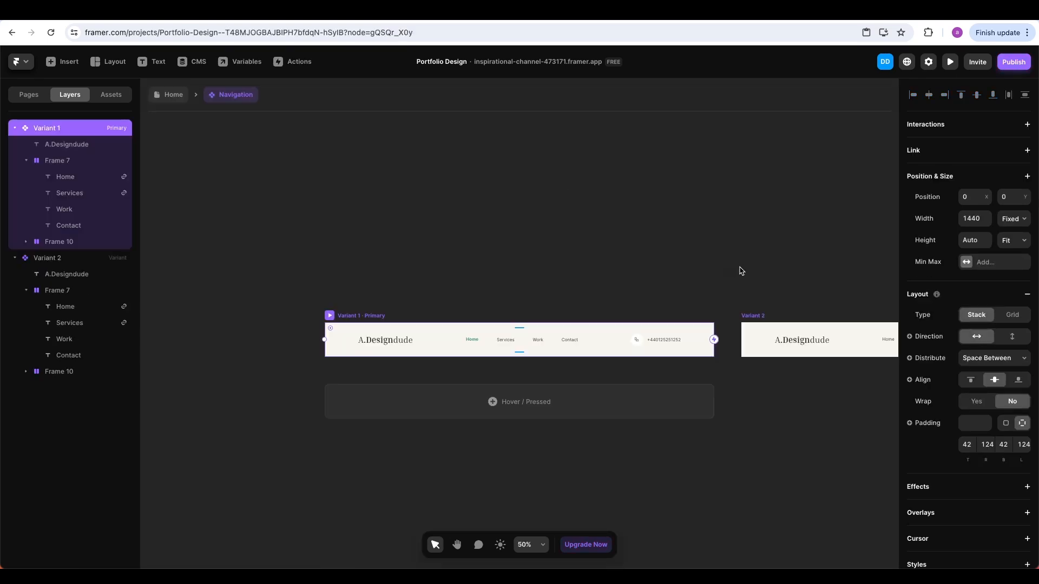
pyautogui.hscroll(10, 741, 271)
pyautogui.click(734, 351)
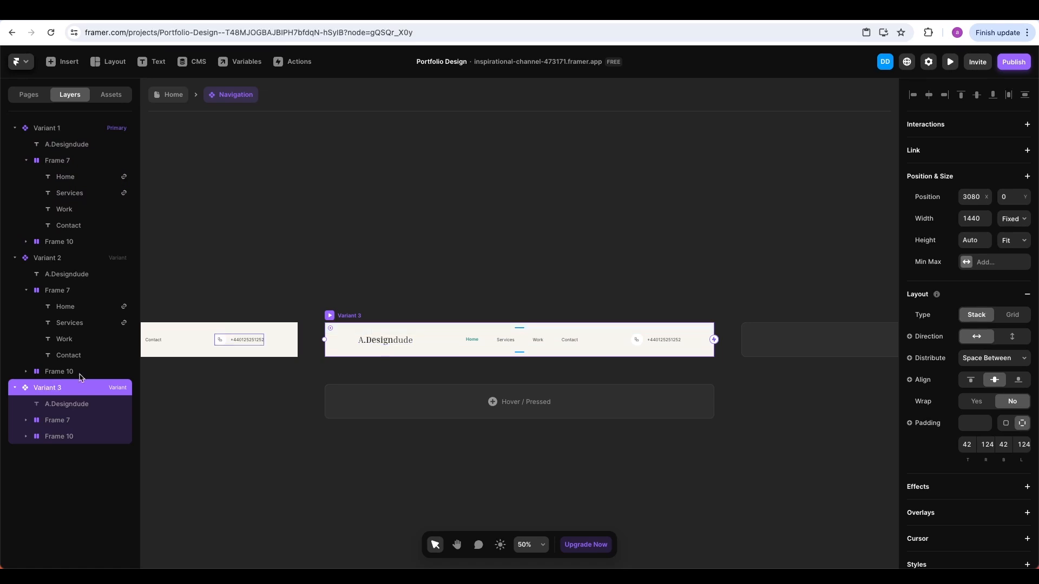
pyautogui.doubleClick(41, 390)
pyautogui.write('Tablet variant')
pyautogui.press('Return')
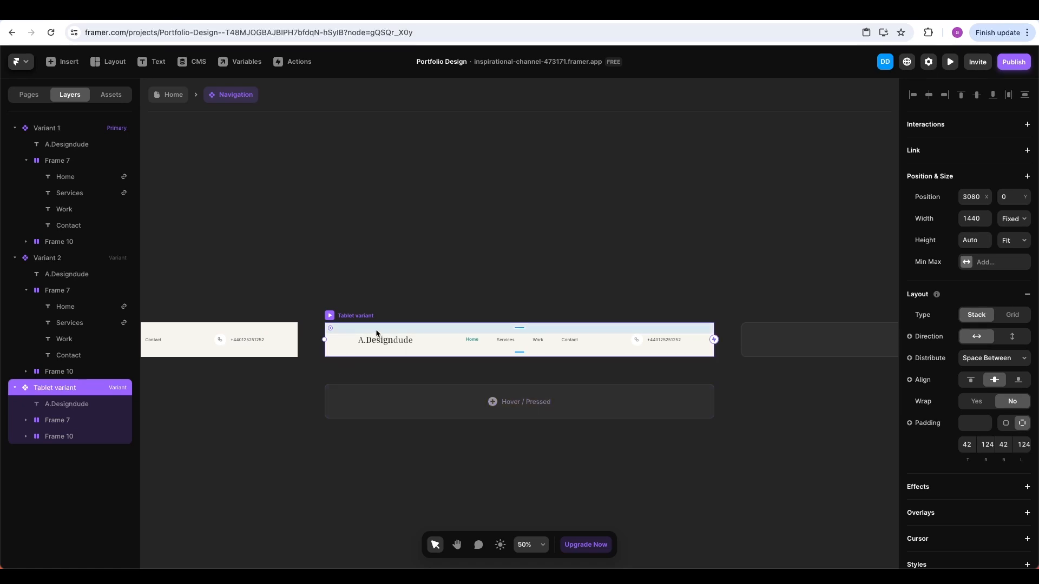
# Check the Tablet breakpoint's 810 width and set the Tablet variant width to 810
pyautogui.click(174, 96)
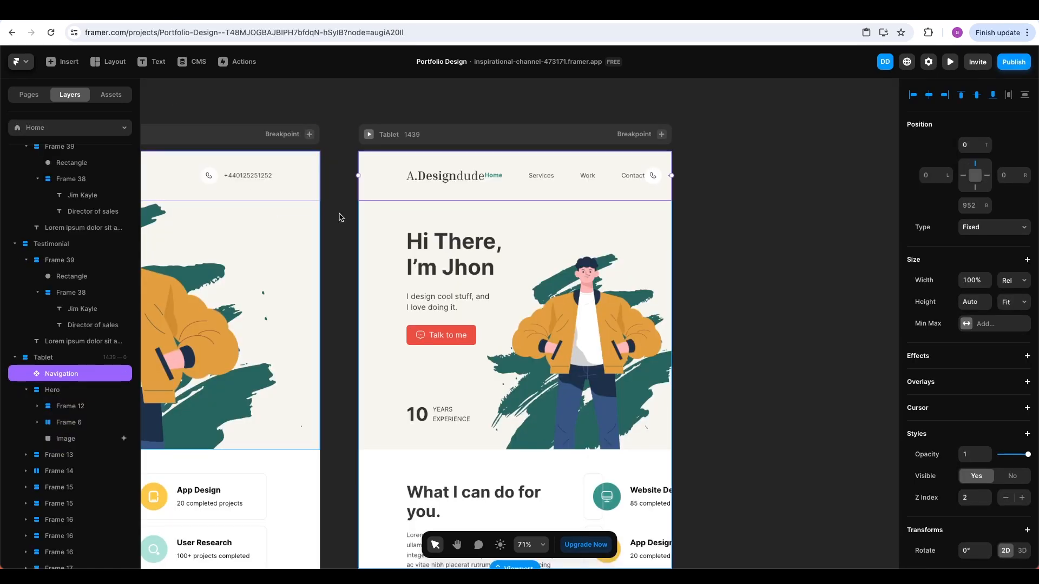
pyautogui.click(440, 142)
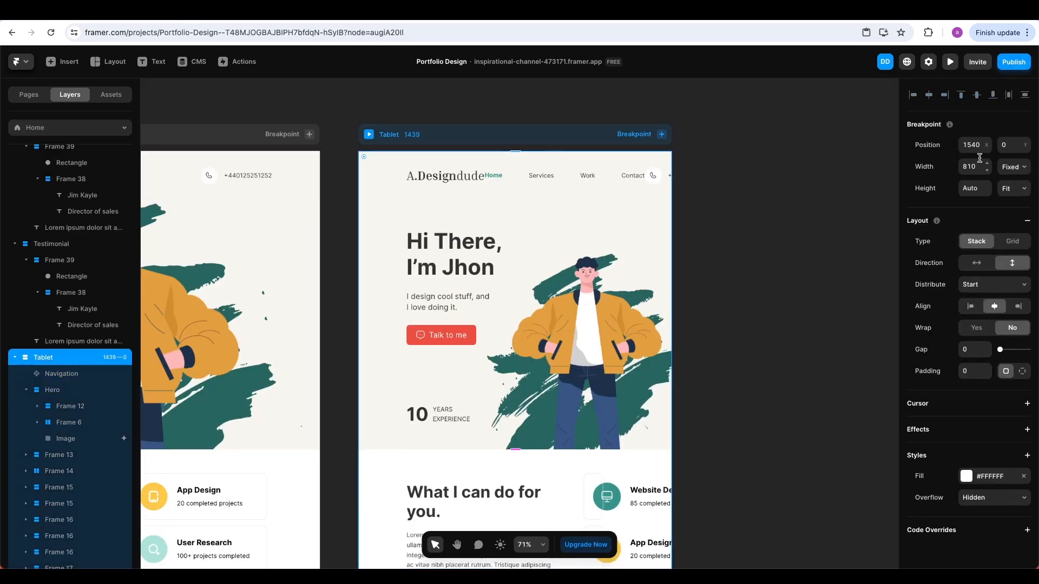
pyautogui.click(972, 167)
pyautogui.doubleClick(511, 184)
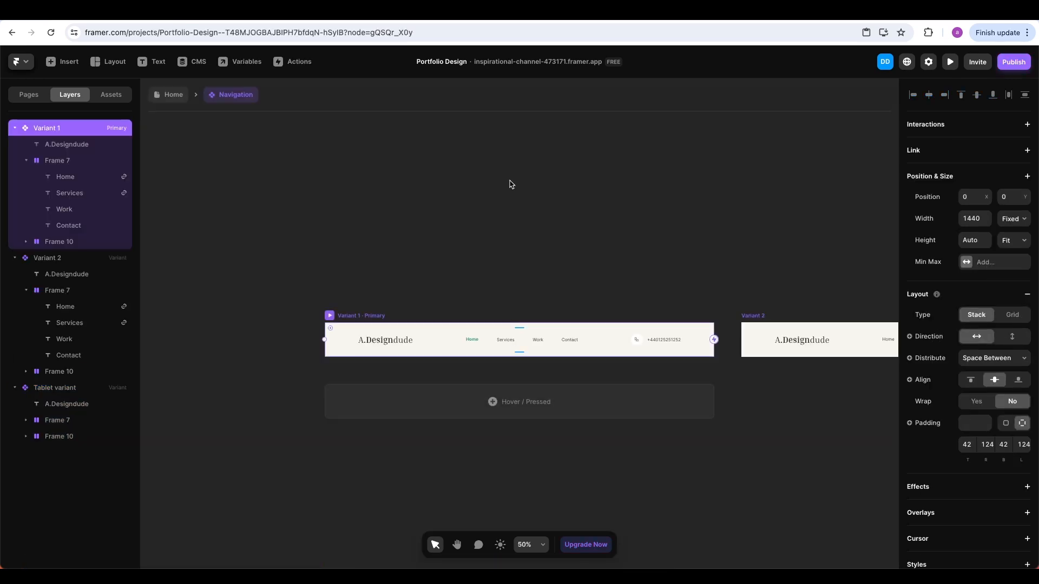
pyautogui.hscroll(5, 771, 318)
pyautogui.click(729, 321)
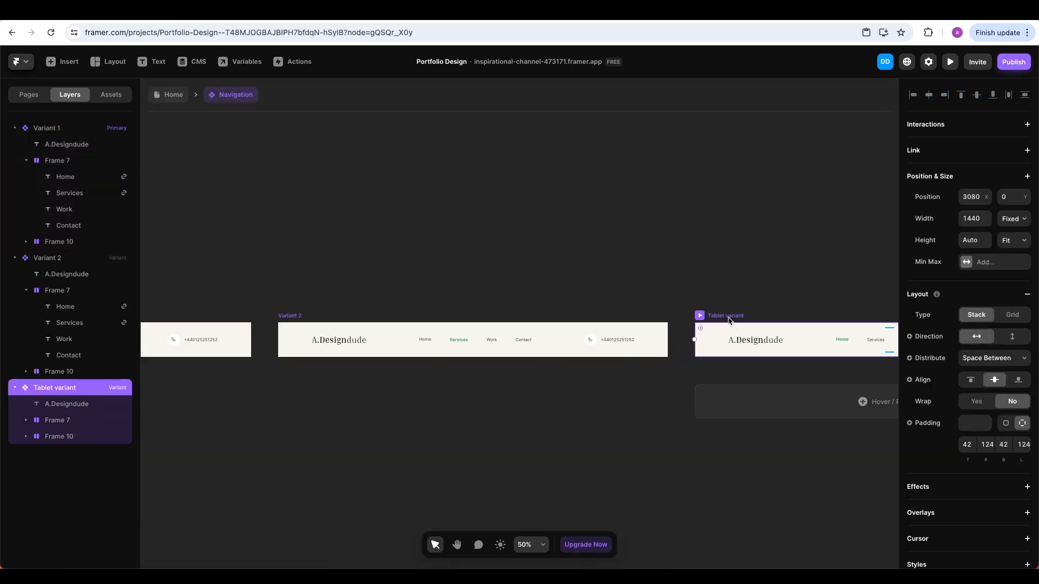
pyautogui.click(974, 218)
pyautogui.write('810')
pyautogui.click(820, 220)
# Hide the group of page links in the Tablet variant
pyautogui.hscroll(4, 785, 236)
pyautogui.scroll(2, 435, 343)
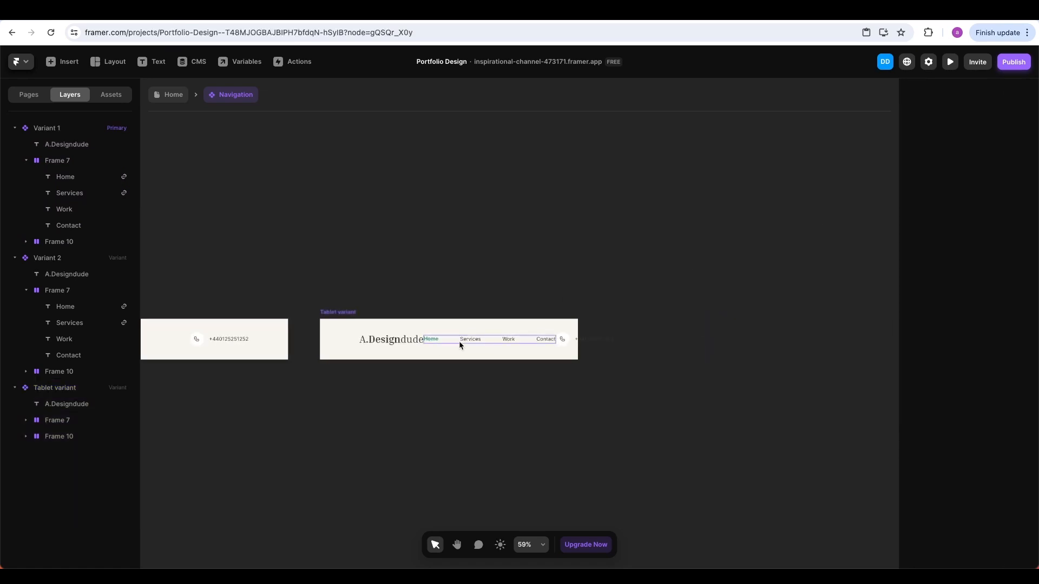
pyautogui.doubleClick(460, 345)
pyautogui.press('super+shift+h')
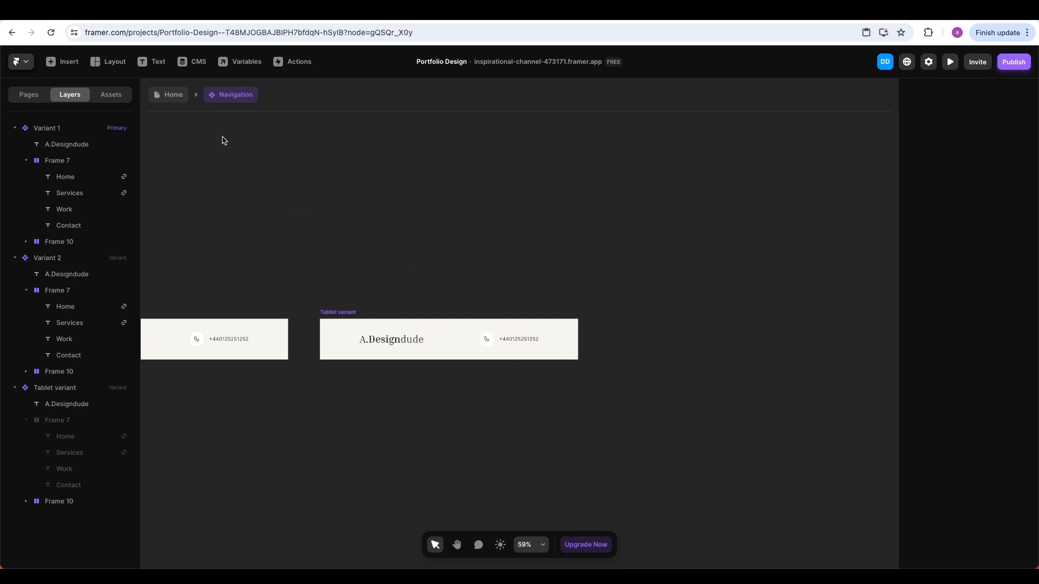
# Back on the Home page, set the Tablet breakpoint's navigation to Tablet variant
pyautogui.click(174, 96)
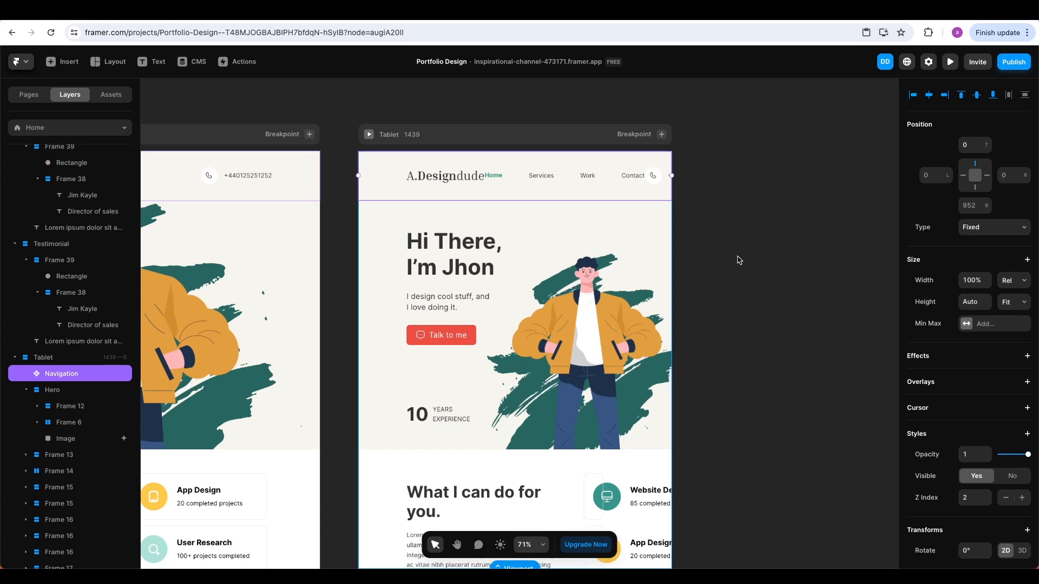
pyautogui.scroll(-3, 925, 447)
pyautogui.click(973, 468)
pyautogui.click(987, 492)
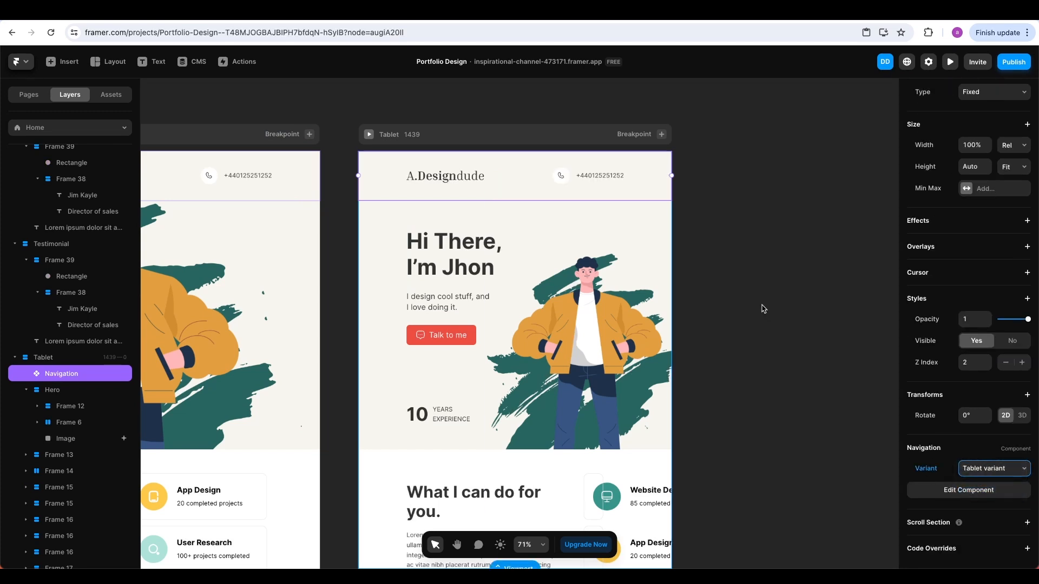
pyautogui.click(763, 309)
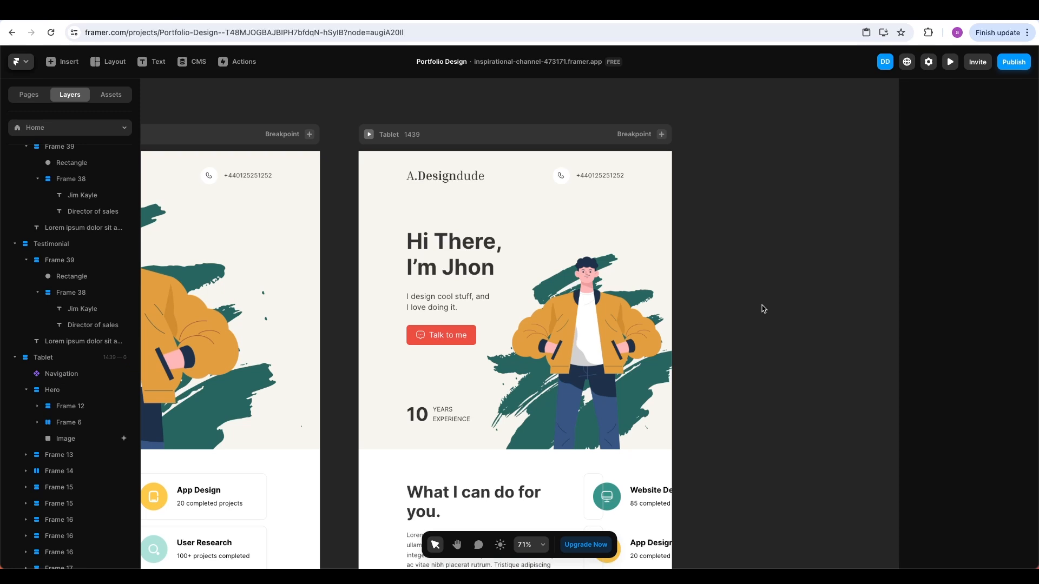